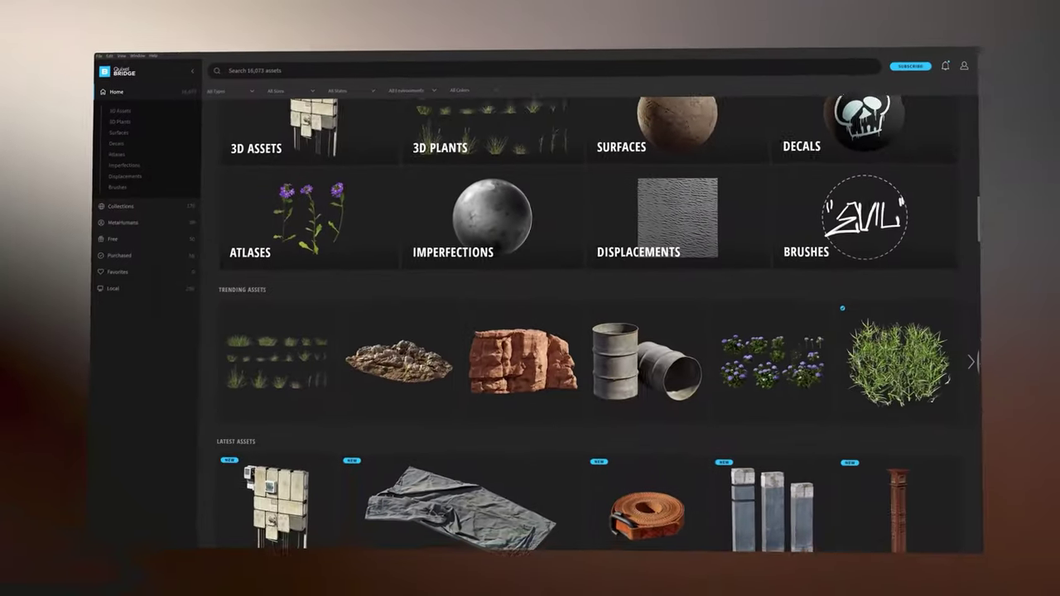
pyautogui.scroll(-5, 531, 331)
pyautogui.scroll(-3, 580, 332)
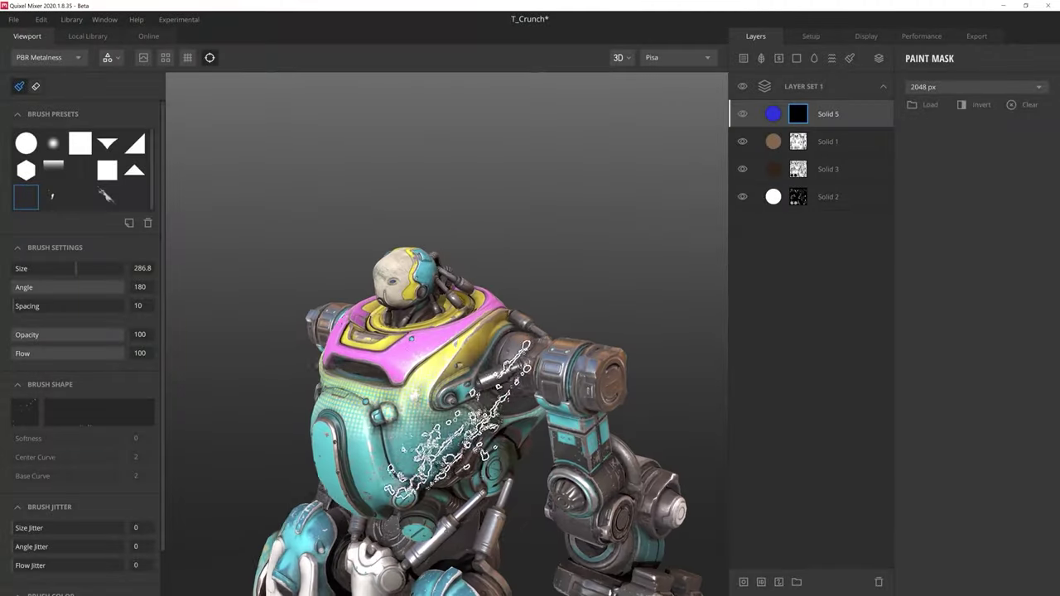
# In Quixel Mixer, set the Solid 5 paint mask brush to size 238.4 and angle -48, and choose another brush preset
pyautogui.scroll(-2, 397, 356)
pyautogui.keyDown('ctrl'); pyautogui.moveTo(418, 352); pyautogui.dragTo(414, 356); pyautogui.keyUp('ctrl')
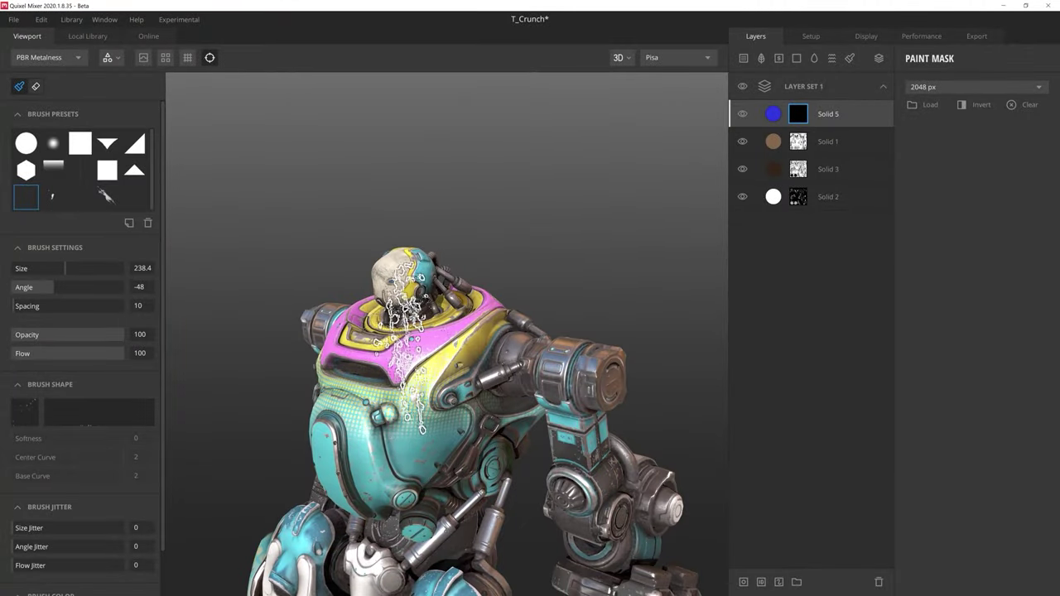
pyautogui.click(107, 196)
pyautogui.moveTo(365, 398)
pyautogui.keyDown('alt'); pyautogui.mouseDown()
pyautogui.moveTo(308, 379)
pyautogui.moveTo(343, 356)
pyautogui.moveTo(338, 307)
pyautogui.moveTo(344, 332)
pyautogui.moveTo(331, 331)
pyautogui.moveTo(426, 379)
pyautogui.moveTo(336, 348)
pyautogui.mouseUp(); pyautogui.keyUp('alt')
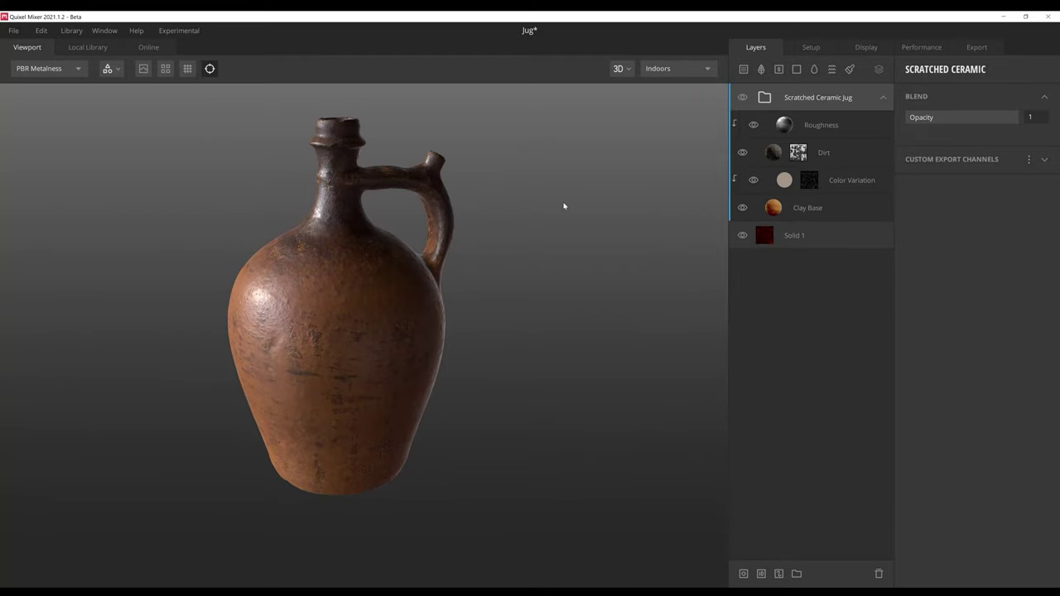
pyautogui.click(784, 209)
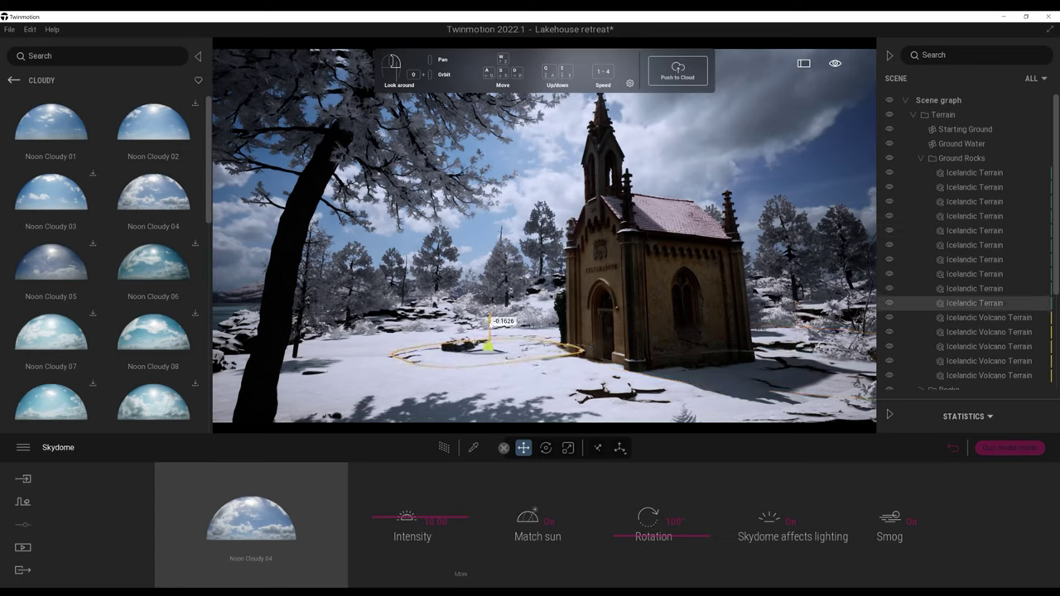
# Switch to Twinmotion and turn on the Path Tracer for the snowy chapel scene
pyautogui.click(444, 448)
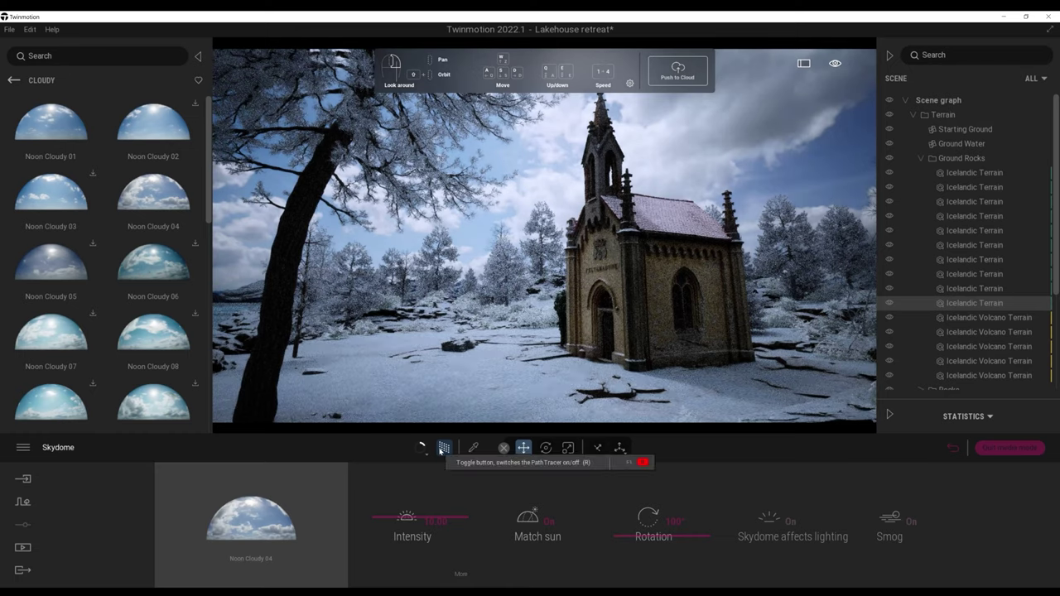
pyautogui.scroll(-4, 1019, 323)
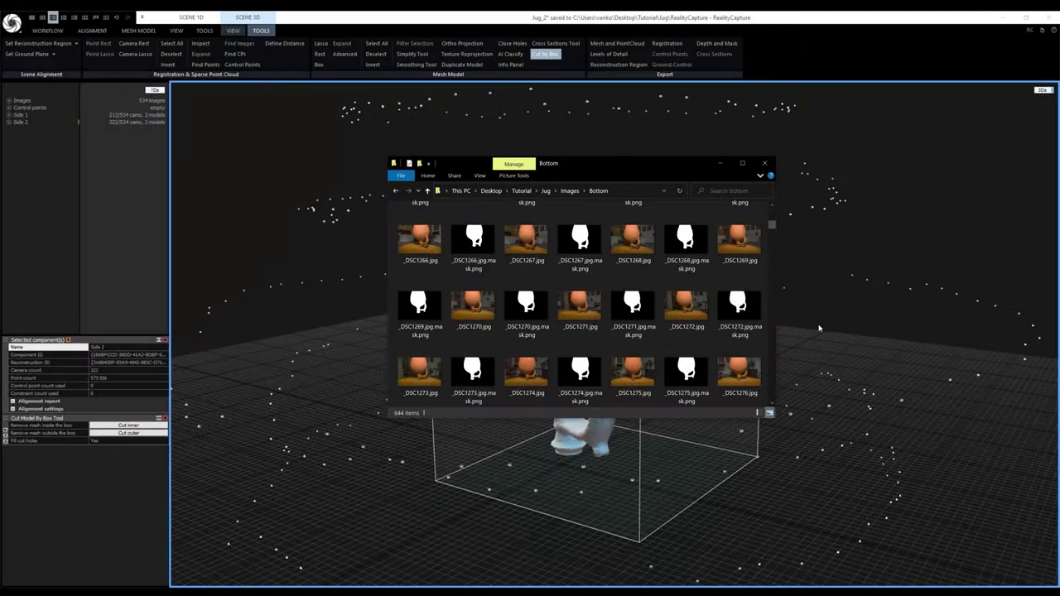
# In File Explorer, go up from the Bottom folder to the jug's Images folder
pyautogui.click(427, 192)
pyautogui.moveTo(416, 245); pyautogui.dragTo(430, 224)
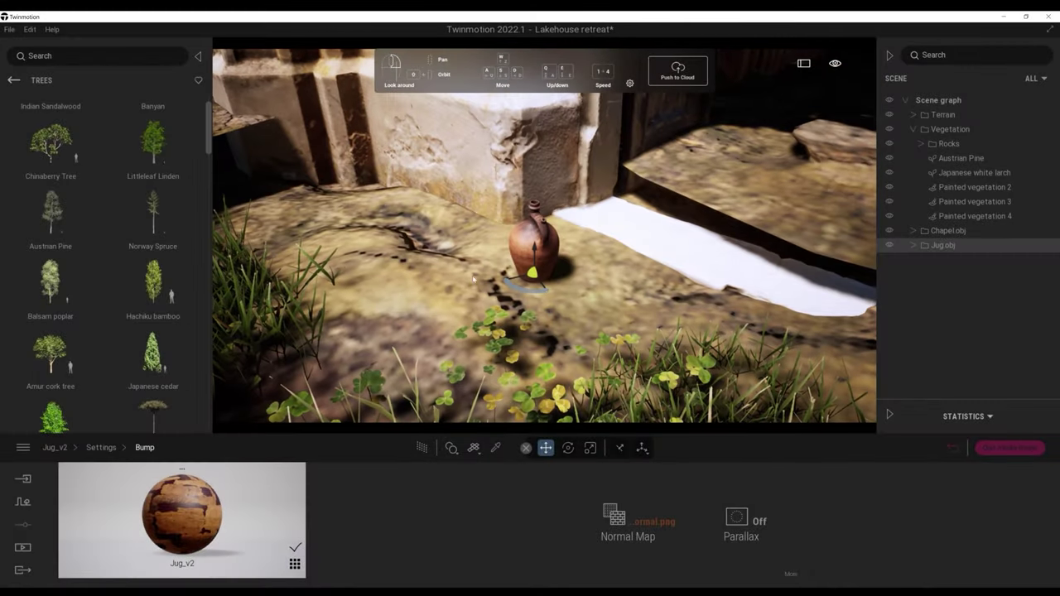
# In Twinmotion, move the jug across the ground beside the chapel wall
pyautogui.moveTo(524, 280); pyautogui.dragTo(377, 251)
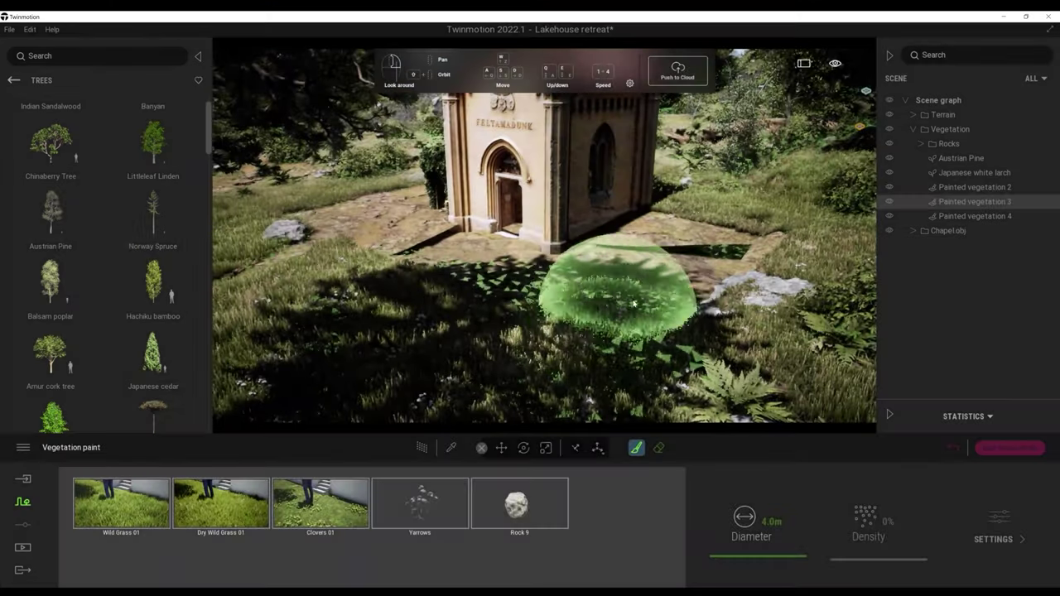
# Paint vegetation on the ground around the chapel with a 4.0 m diameter vegetation brush
pyautogui.moveTo(634, 304)
pyautogui.mouseDown()
pyautogui.moveTo(761, 247)
pyautogui.moveTo(720, 228)
pyautogui.moveTo(663, 247)
pyautogui.mouseUp()
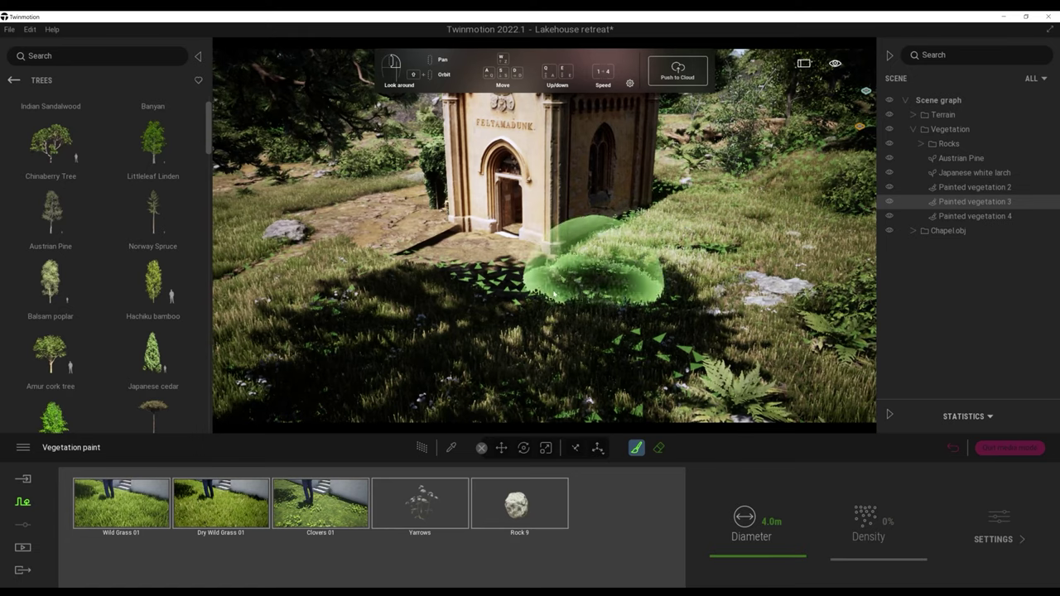
pyautogui.moveTo(386, 233)
pyautogui.mouseDown(button='right')
pyautogui.moveTo(331, 178)
pyautogui.moveTo(379, 190)
pyautogui.moveTo(355, 225)
pyautogui.mouseUp(button='right')
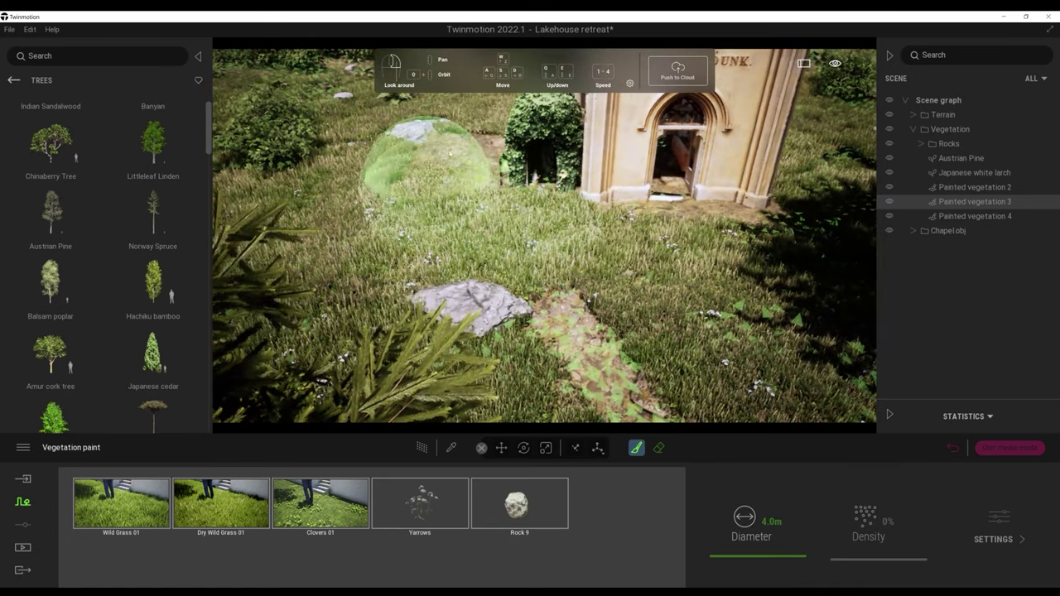
pyautogui.moveTo(509, 190)
pyautogui.mouseDown(button='right')
pyautogui.moveTo(580, 236)
pyautogui.moveTo(563, 342)
pyautogui.mouseUp(button='right')
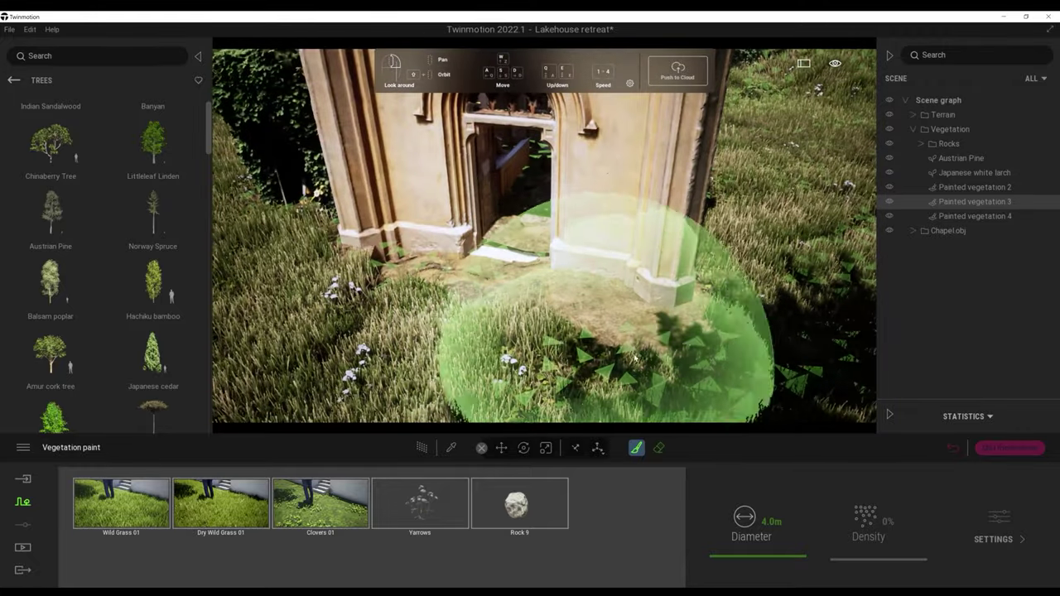
pyautogui.keyDown('ctrl'); pyautogui.scroll(-4, 580, 348); pyautogui.keyUp('ctrl')
pyautogui.moveTo(638, 362); pyautogui.dragTo(679, 309, button='right')
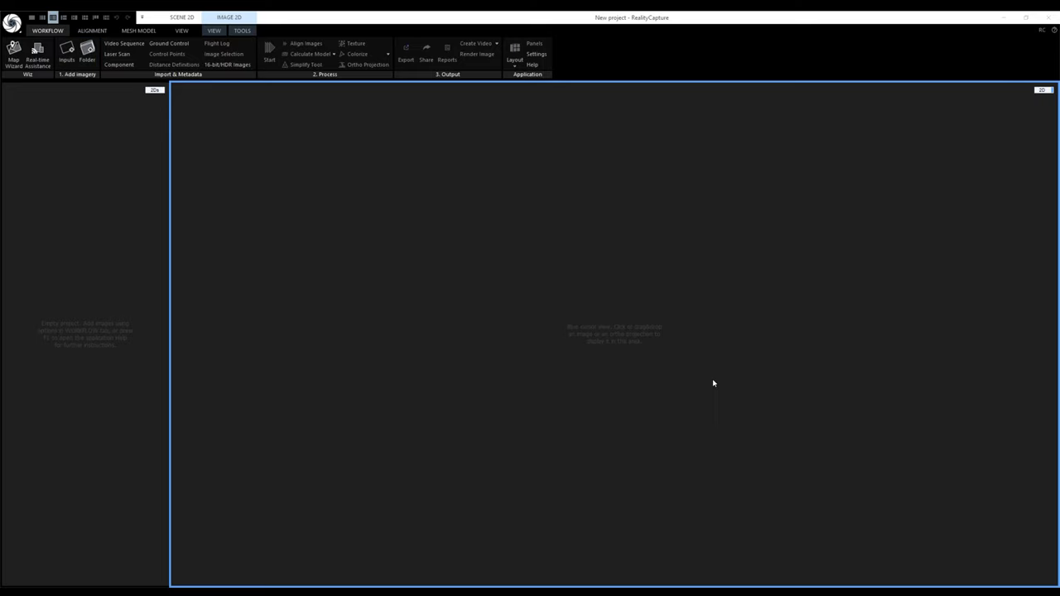
# Import the chapel's Drone and Ground image folders into the new RealityCapture project and move File Explorer out of the way
pyautogui.moveTo(1059, 273); pyautogui.dragTo(727, 205)
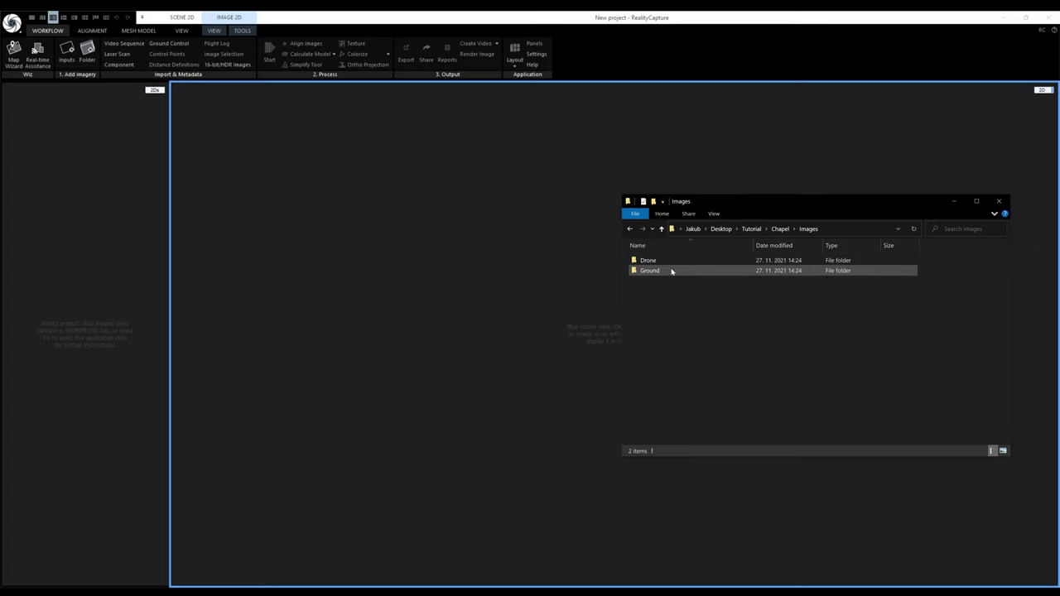
pyautogui.moveTo(772, 323); pyautogui.dragTo(540, 275)
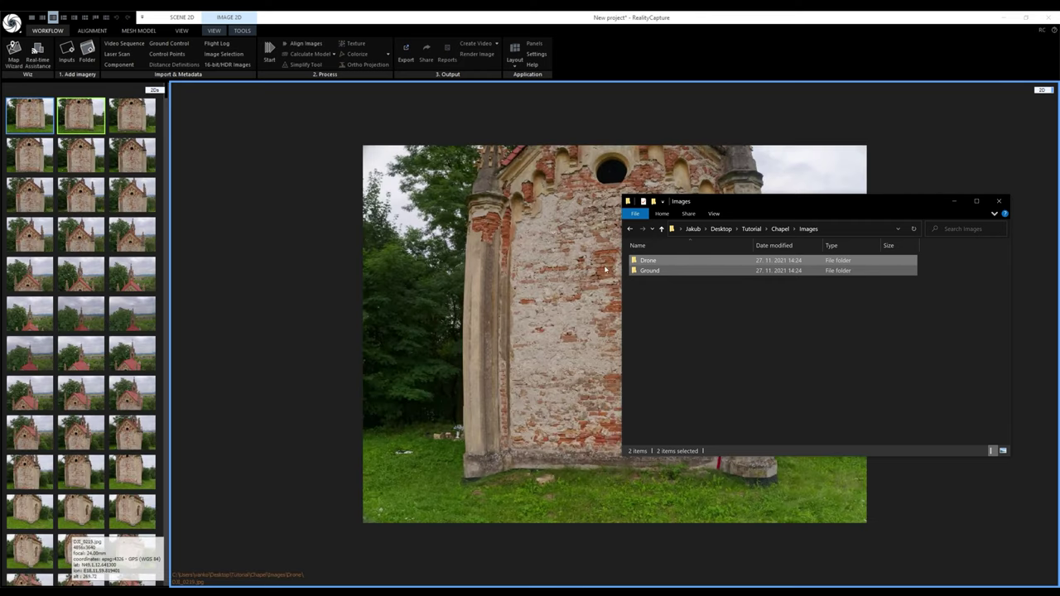
pyautogui.moveTo(814, 203); pyautogui.dragTo(1059, 203)
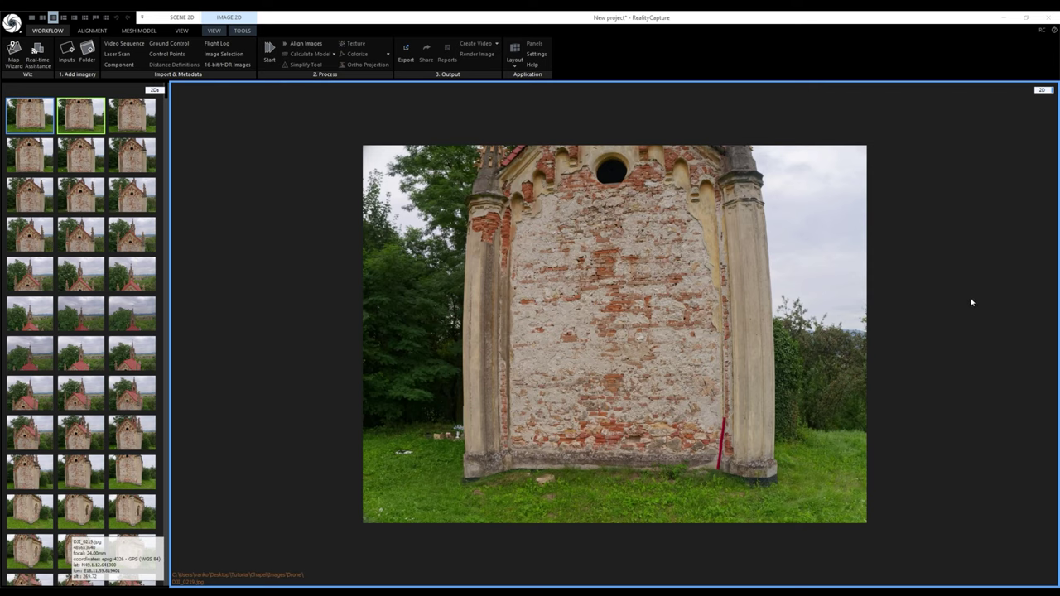
# Look through the imported images and select a drone photo of the chapel's side wall with the arched window
pyautogui.scroll(-10, 107, 286)
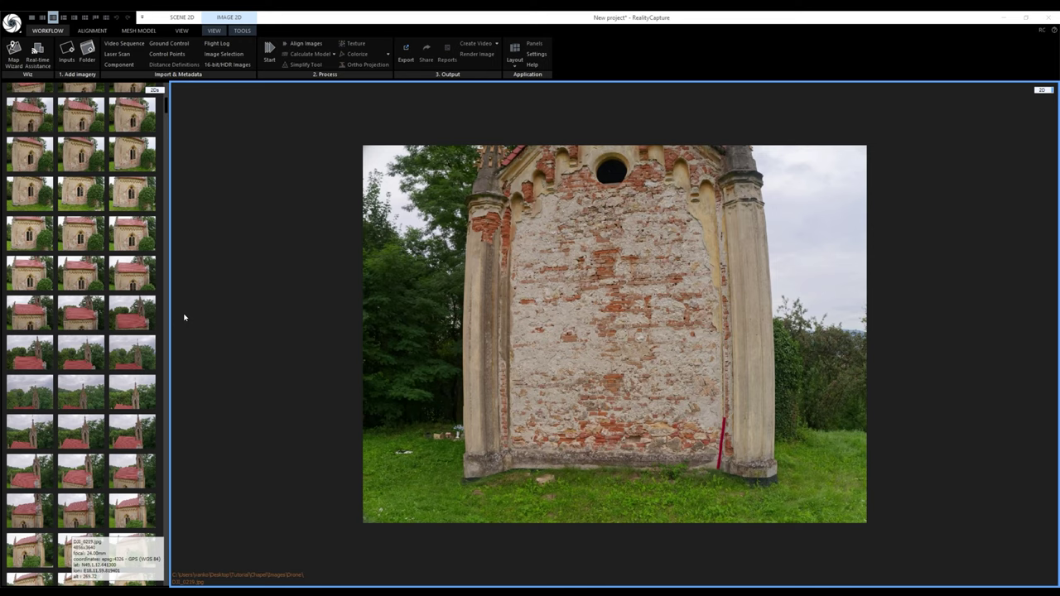
pyautogui.click(134, 281)
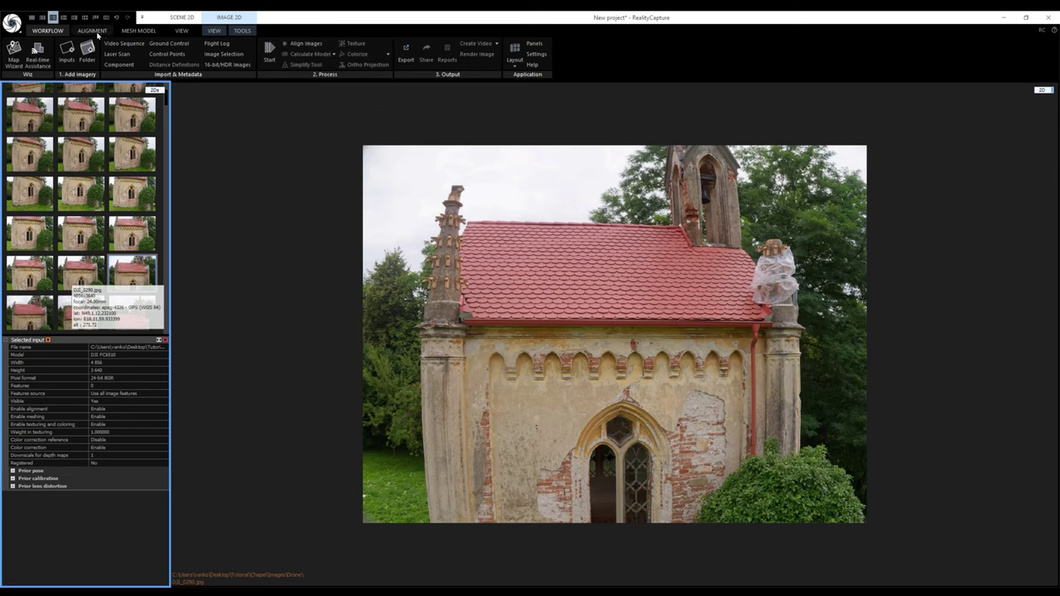
# Align the imported chapel images
pyautogui.click(93, 31)
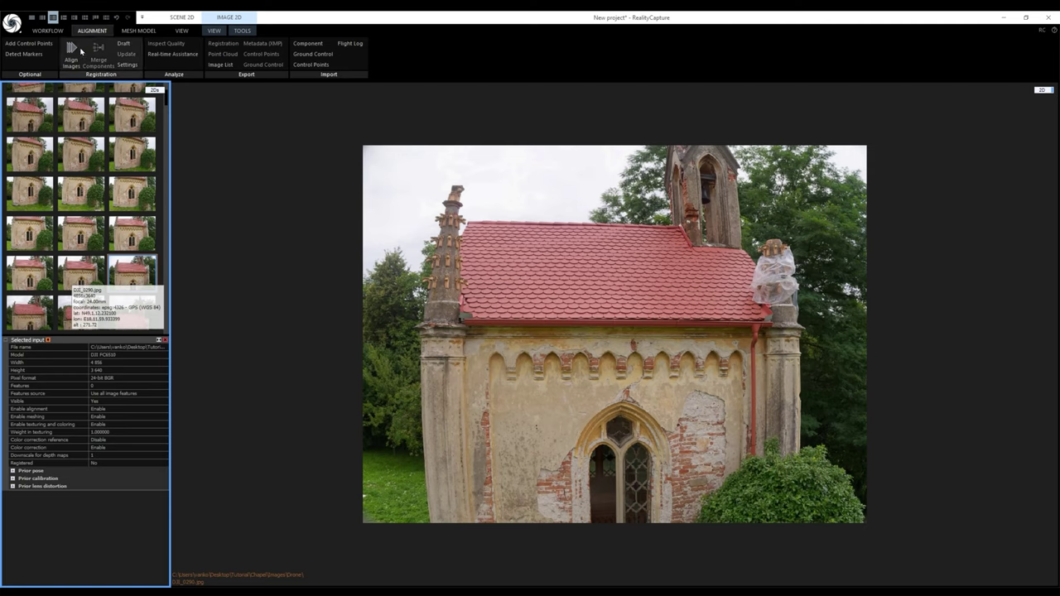
pyautogui.press('F6')
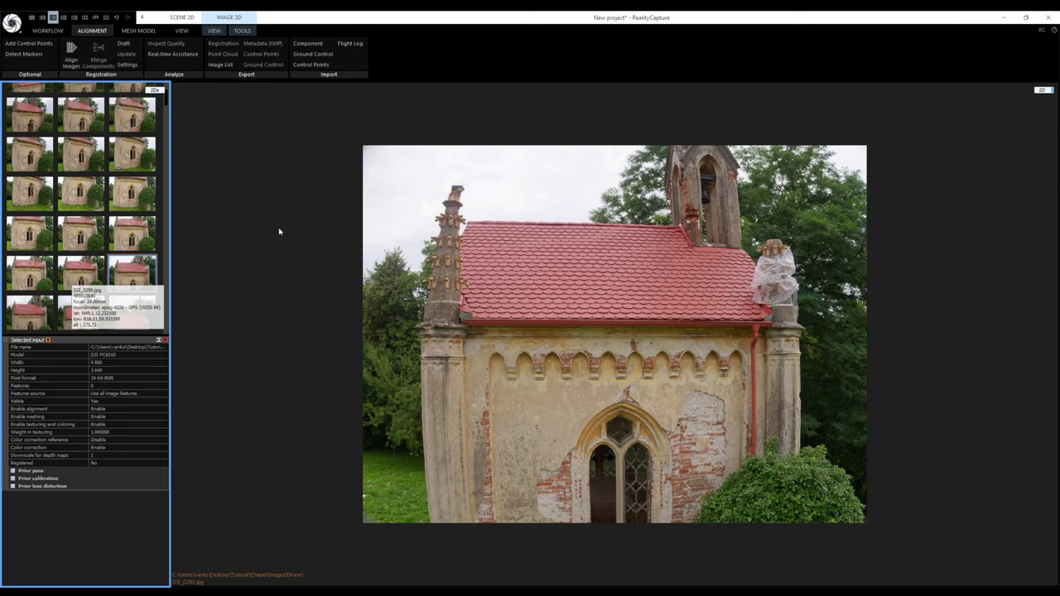
pyautogui.press('F6')
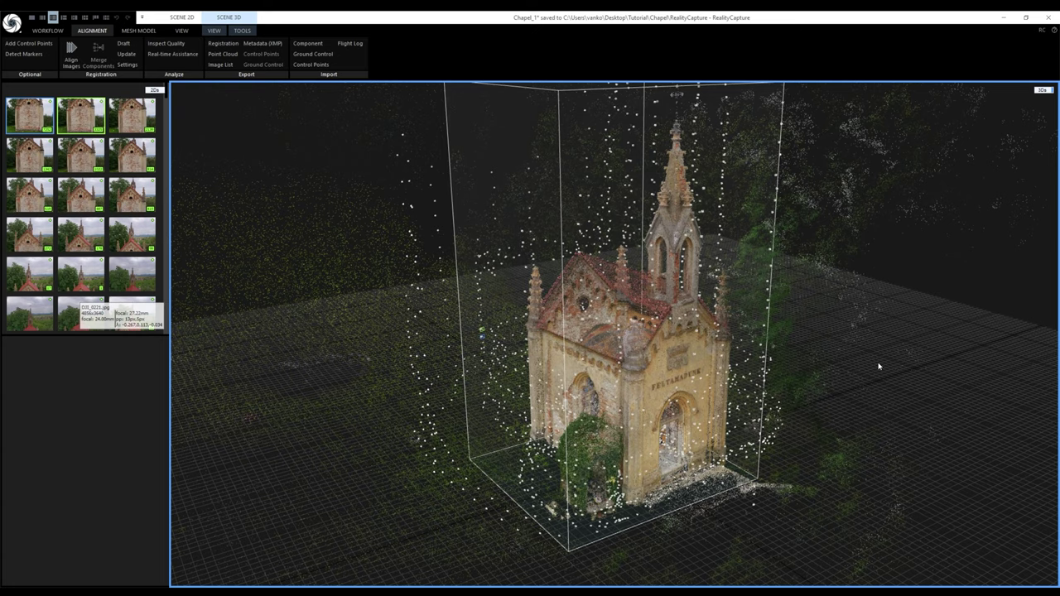
pyautogui.moveTo(879, 366); pyautogui.dragTo(654, 365)
pyautogui.scroll(-5, 654, 364)
pyautogui.scroll(5, 637, 368)
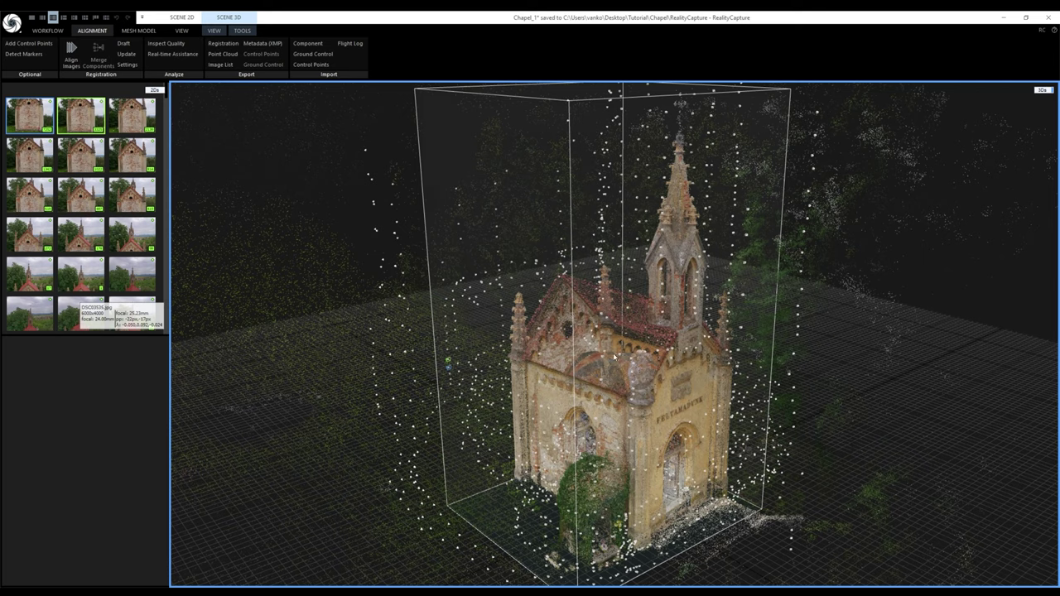
pyautogui.click(11, 22)
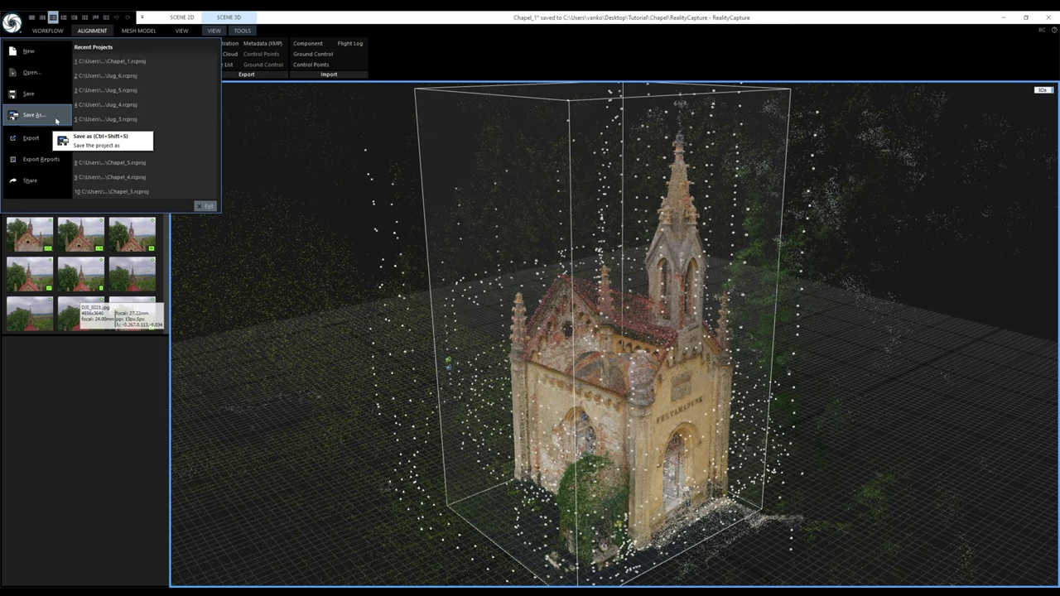
pyautogui.click(255, 227)
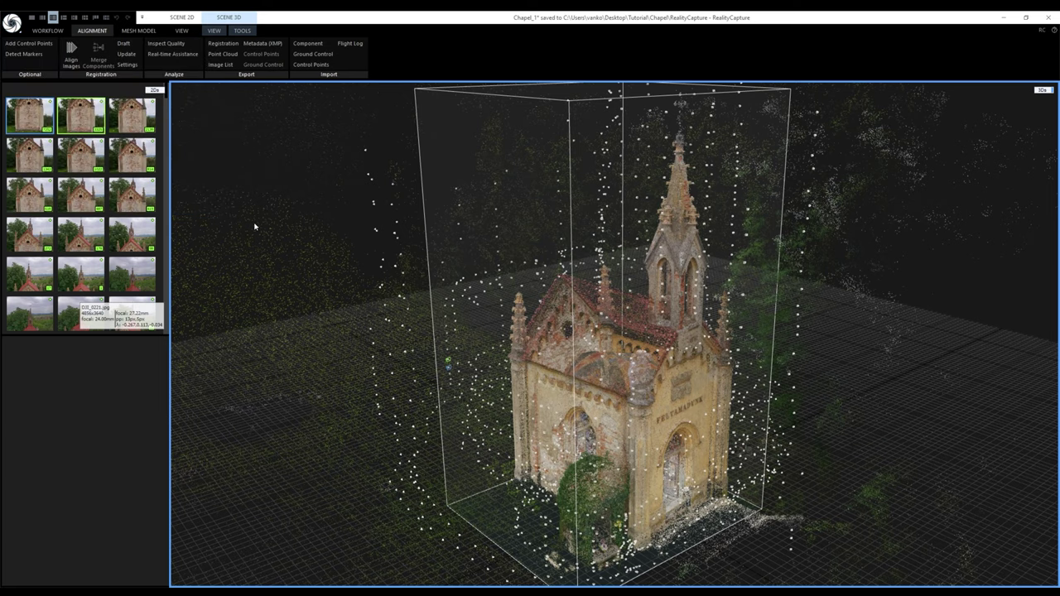
# Check how many cameras are registered in Component 0 in the 1Ds view, and return to the 2Ds image thumbnails
pyautogui.click(154, 89)
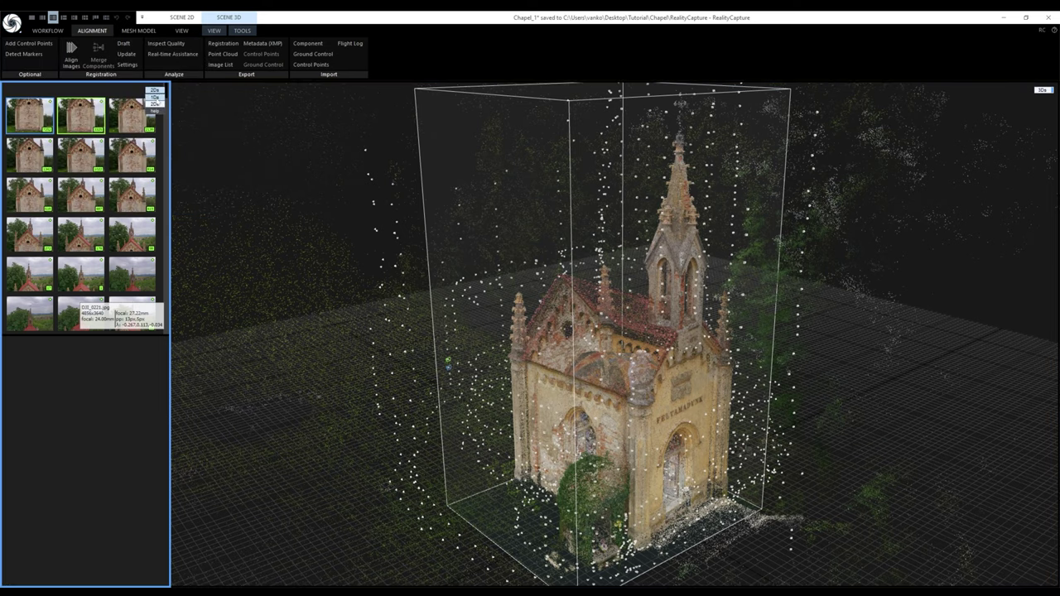
pyautogui.click(165, 106)
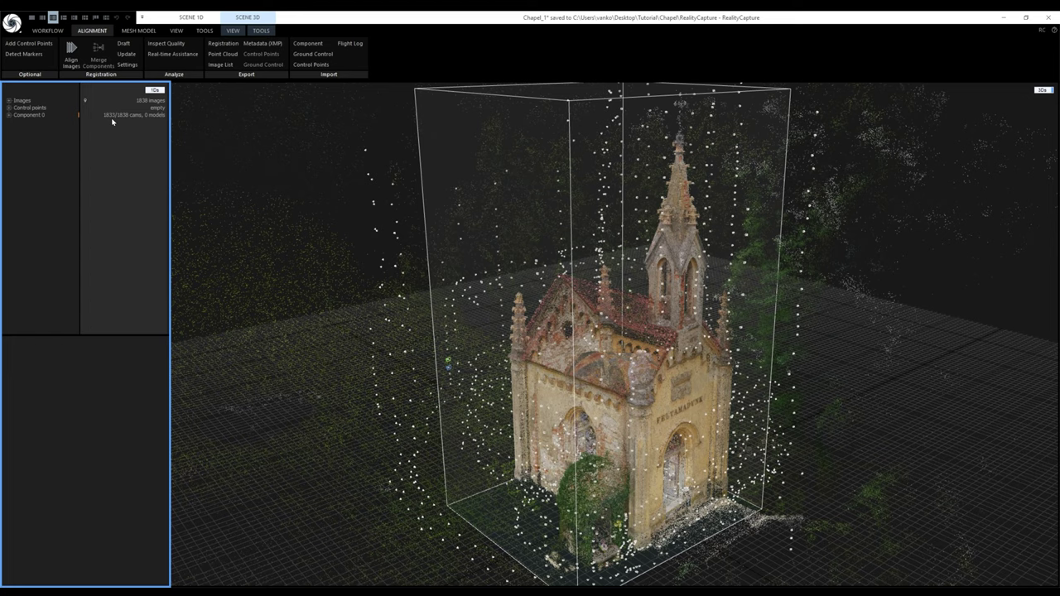
pyautogui.click(154, 89)
pyautogui.click(154, 104)
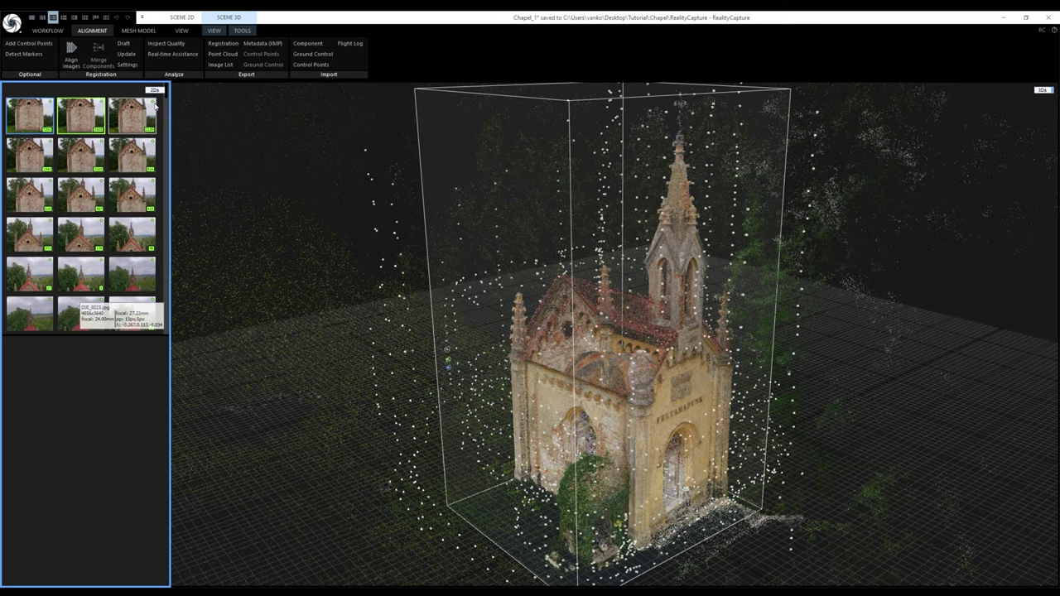
# Show only the unregistered images and open the blurred photo of the vaulted ceiling
pyautogui.click(181, 31)
pyautogui.click(394, 60)
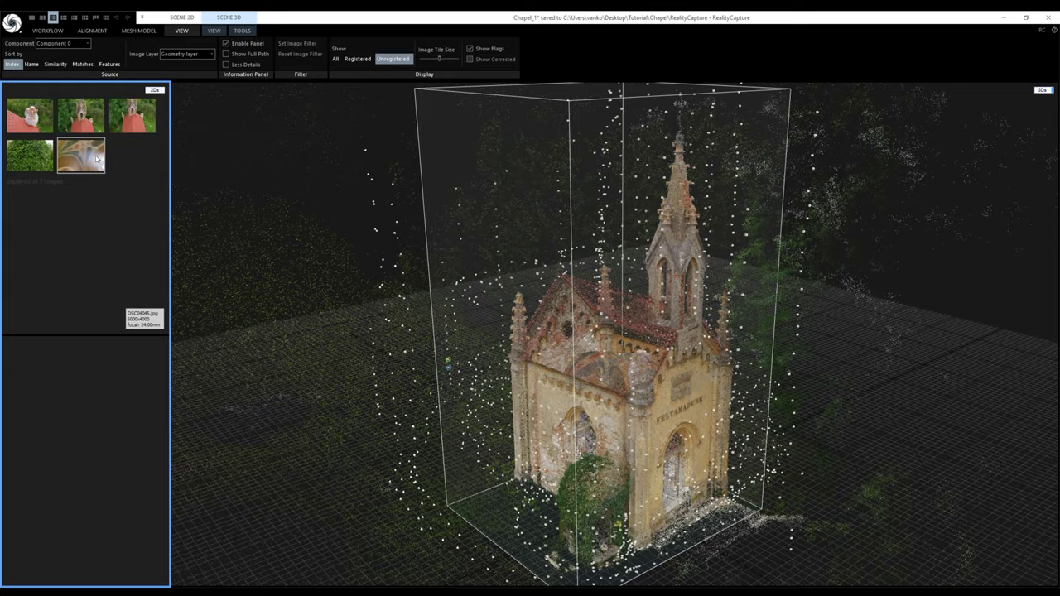
pyautogui.doubleClick(97, 158)
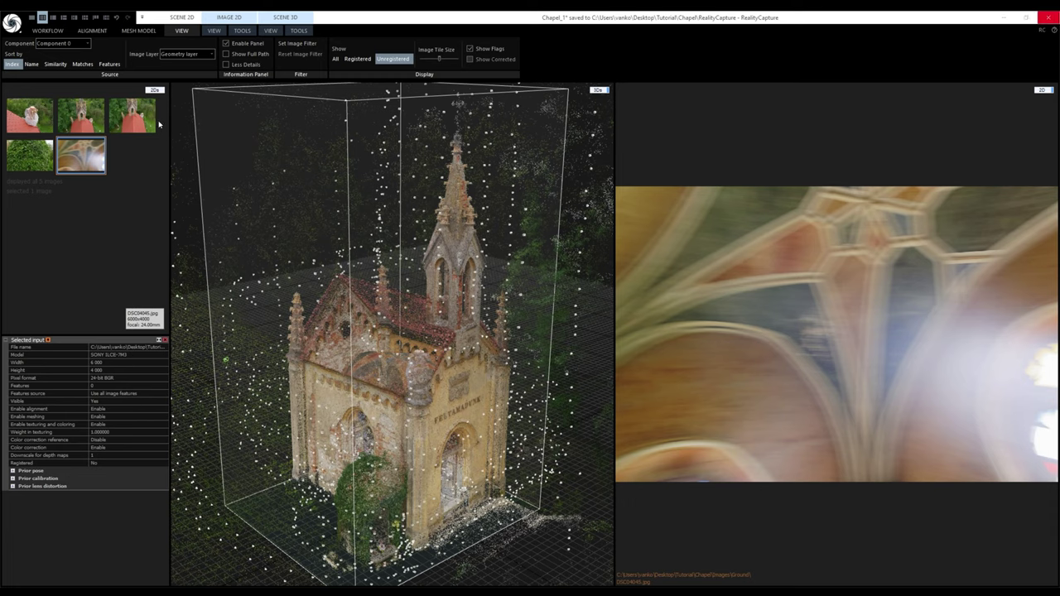
# With the 1Ds project tree shown, place two control points in the point cloud, on the dark wall spot and at the buttress ledge's corner
pyautogui.click(154, 91)
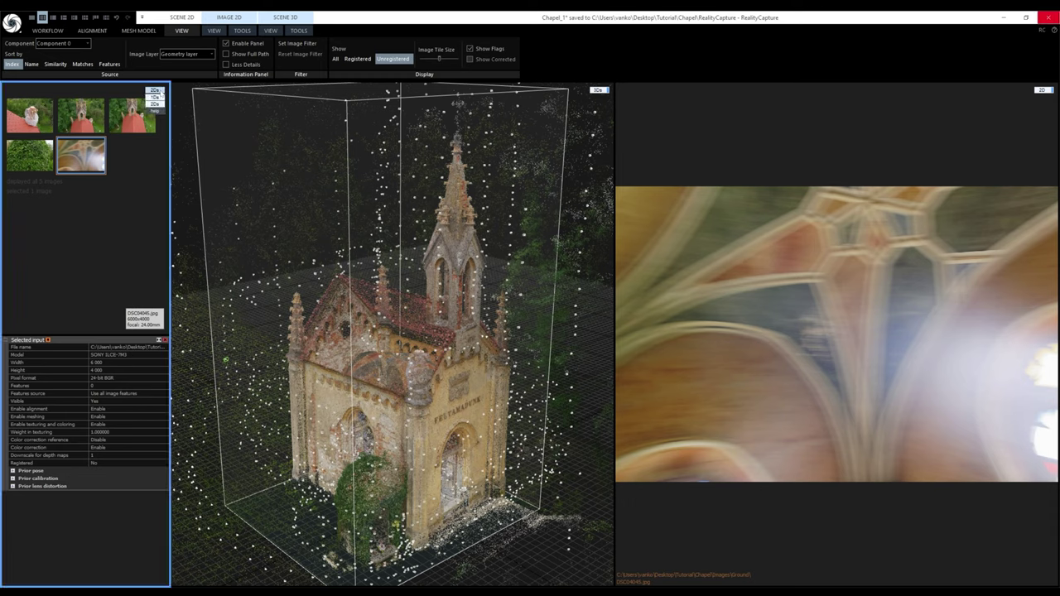
pyautogui.click(155, 98)
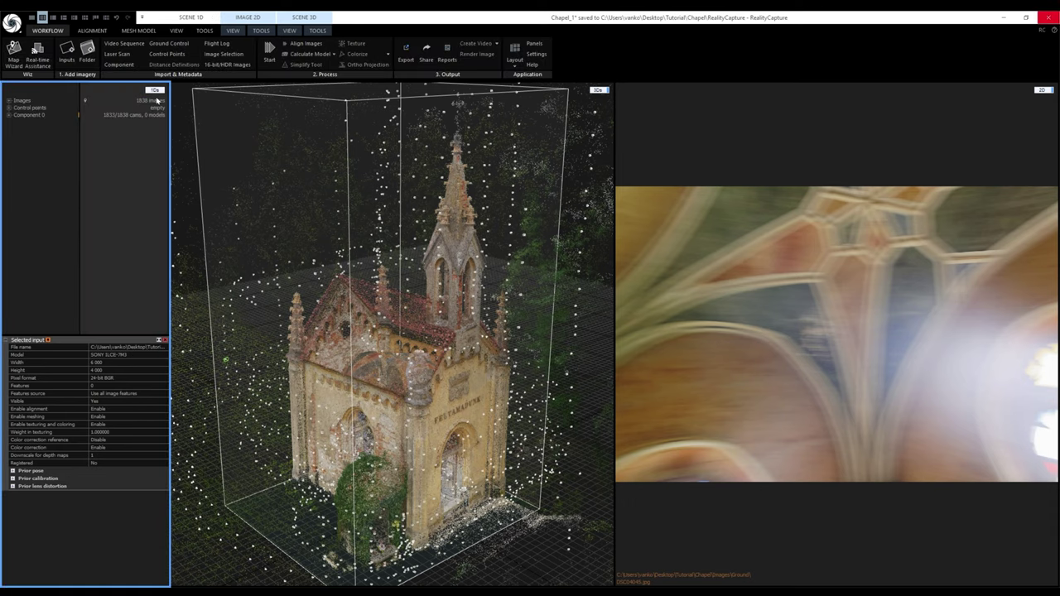
pyautogui.click(319, 30)
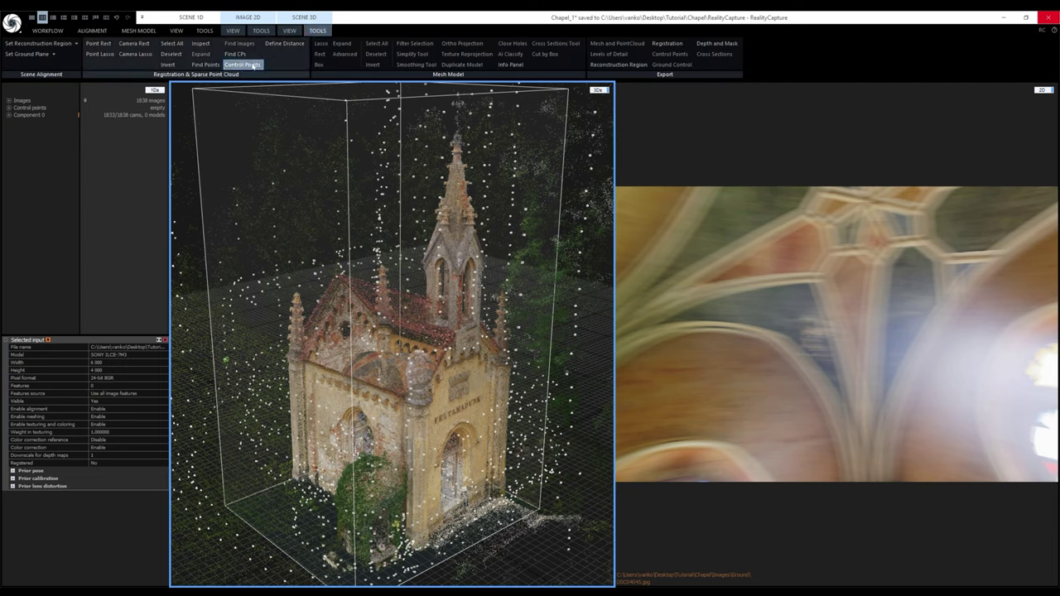
pyautogui.press('F3')
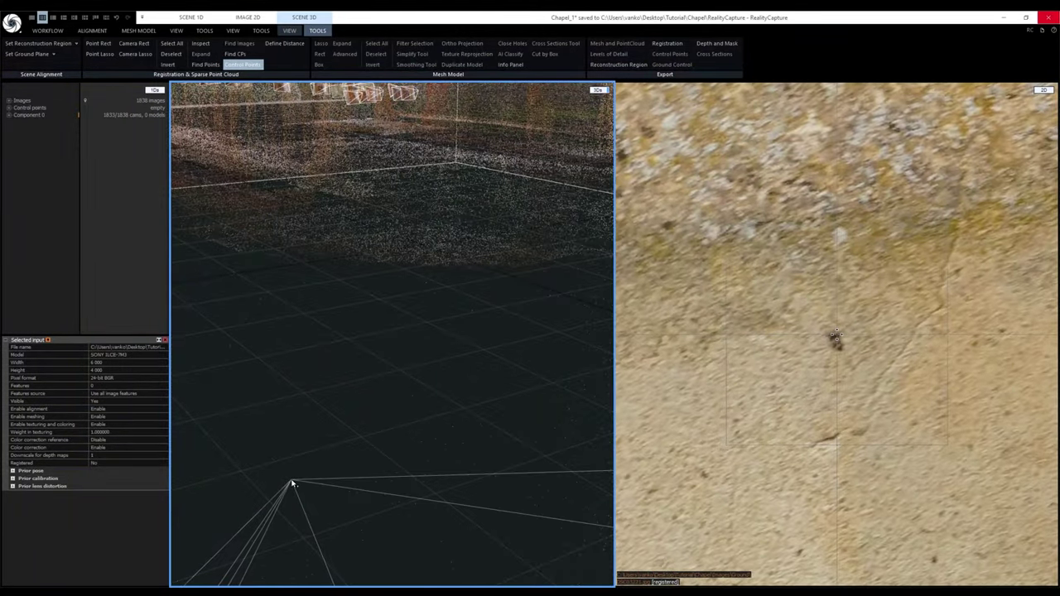
pyautogui.click(836, 335)
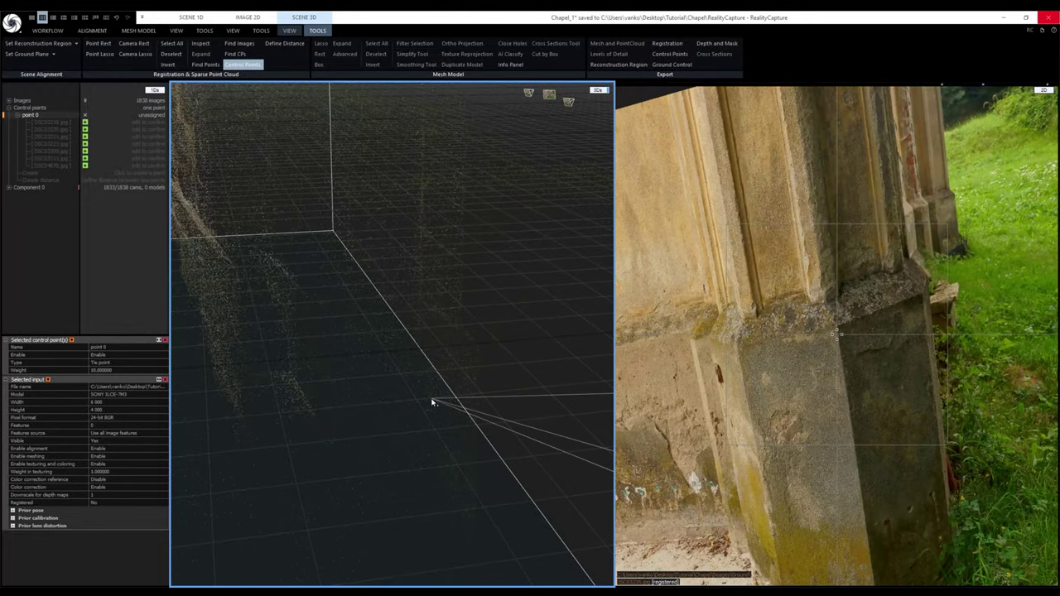
pyautogui.click(432, 402)
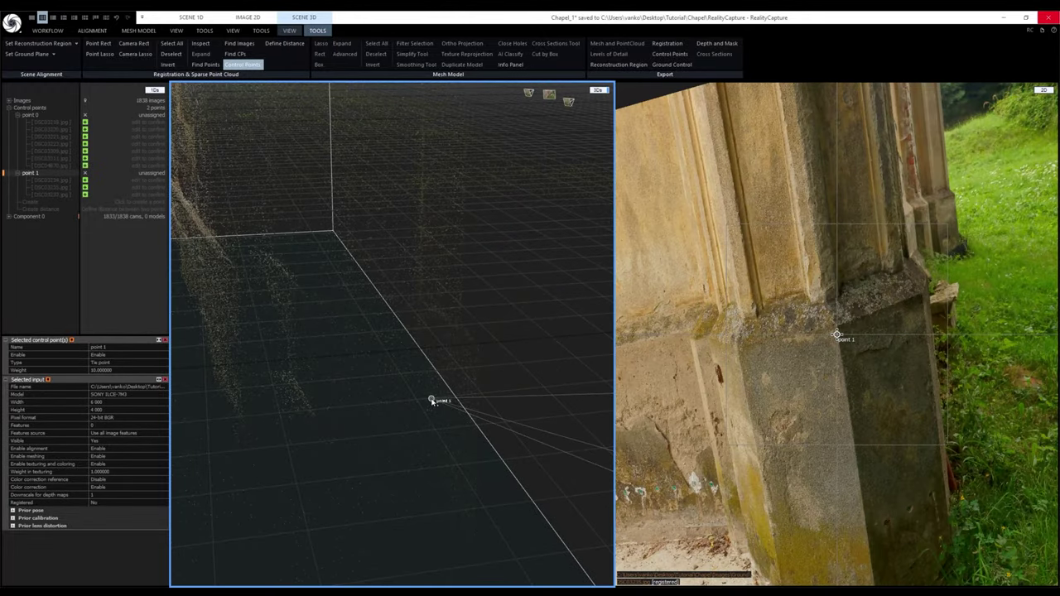
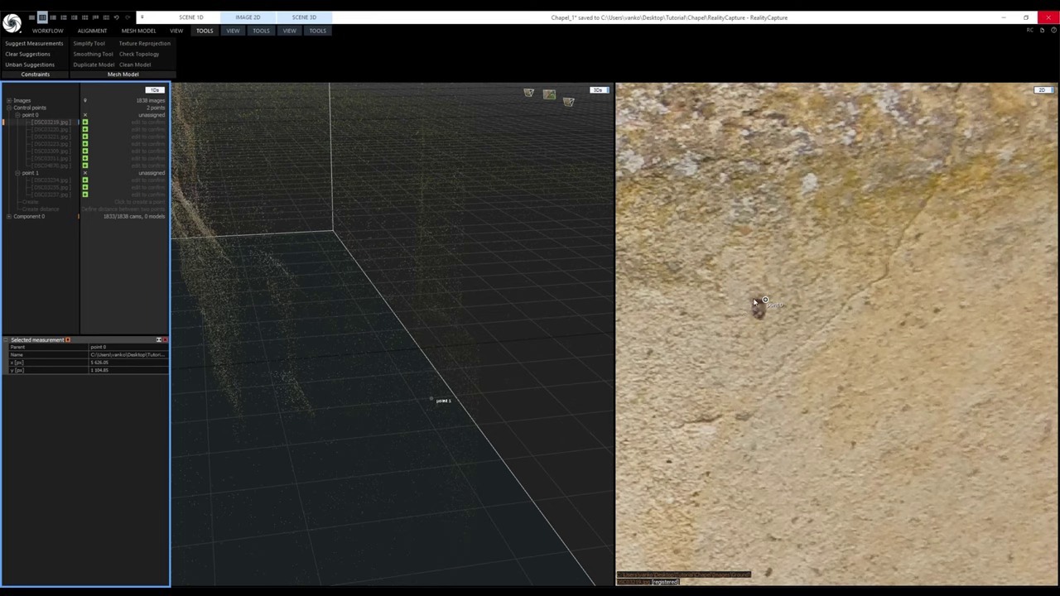
# Place control point 0 in image DSC03219.jpg exactly on the dark spot on the wall
pyautogui.click(756, 303)
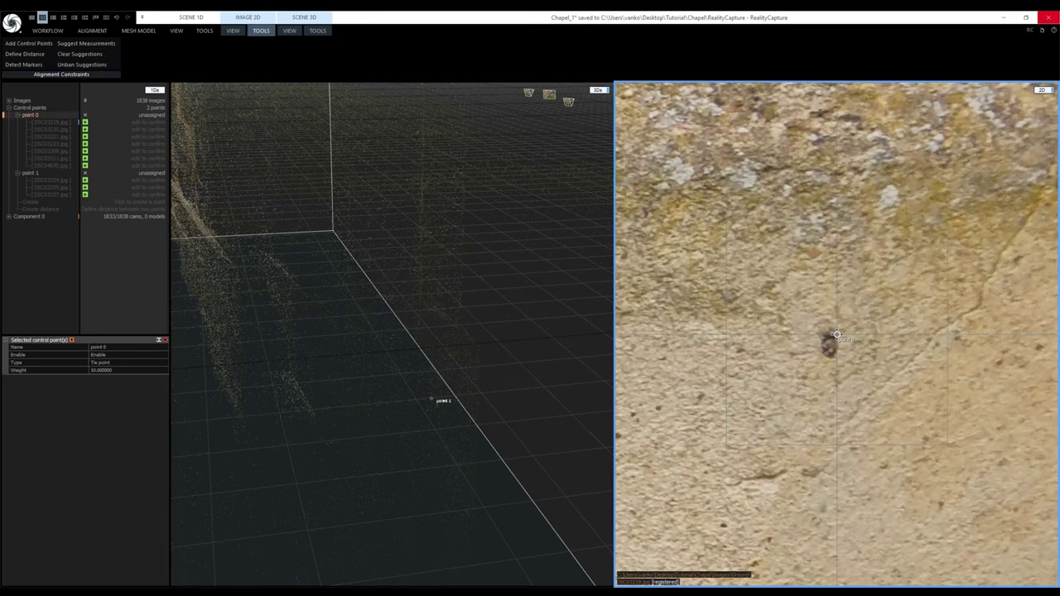
pyautogui.moveTo(837, 334); pyautogui.dragTo(843, 324)
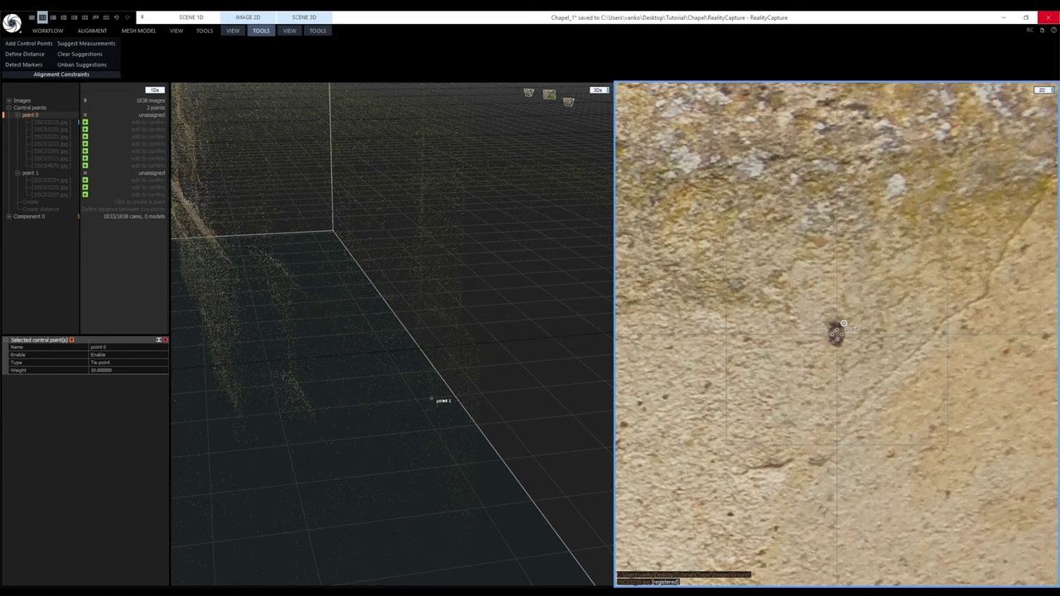
pyautogui.moveTo(844, 323); pyautogui.dragTo(767, 305)
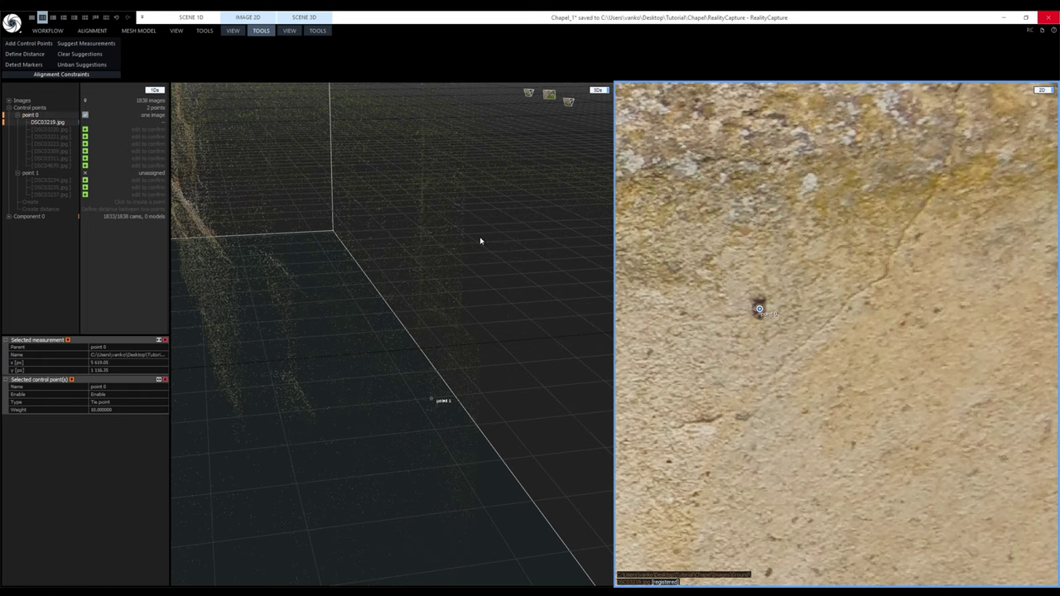
# Show the suggested position of point 0 in DSC03220.jpg and move the point onto the dark wall spot
pyautogui.moveTo(51, 122)
pyautogui.press('Down')
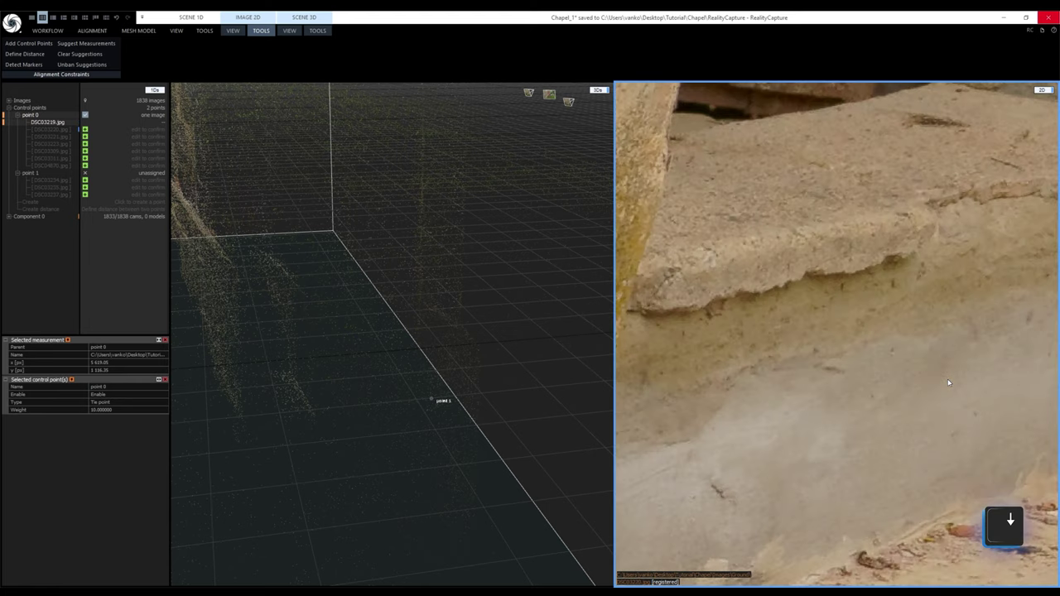
pyautogui.press('f')
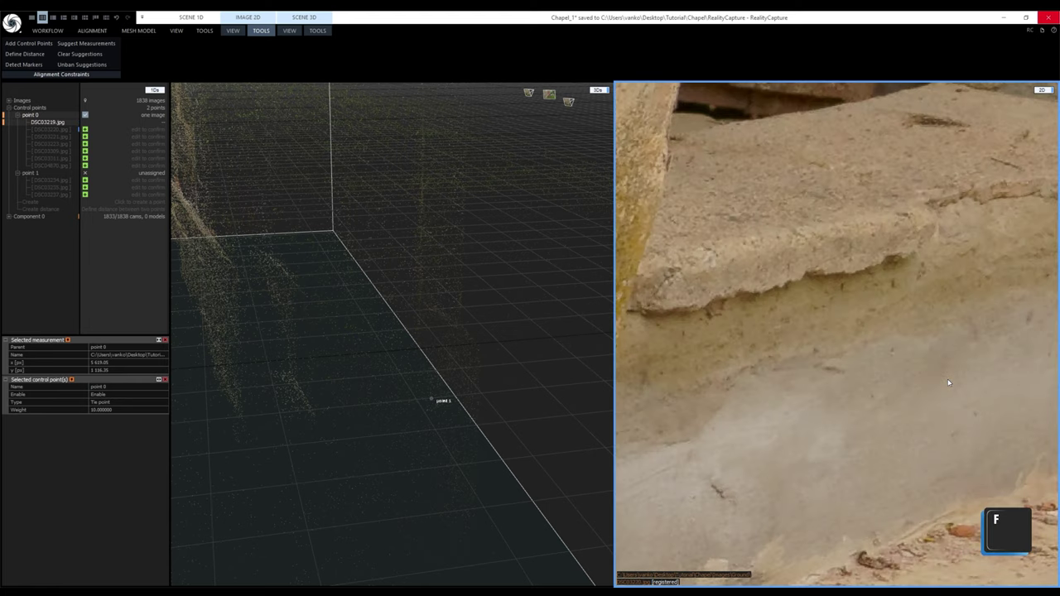
pyautogui.press('f')
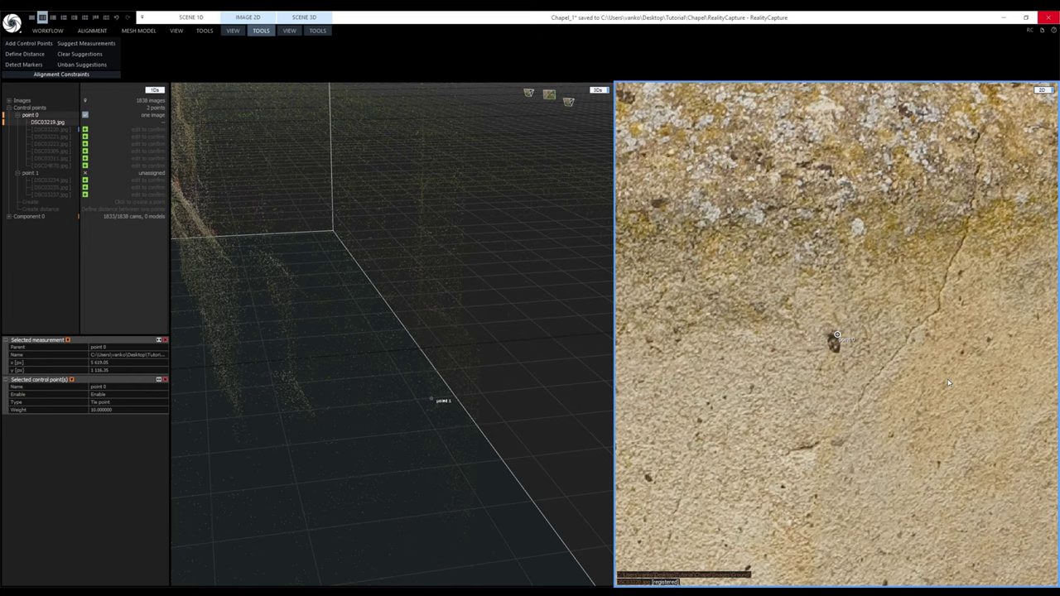
pyautogui.scroll(-2, 838, 335)
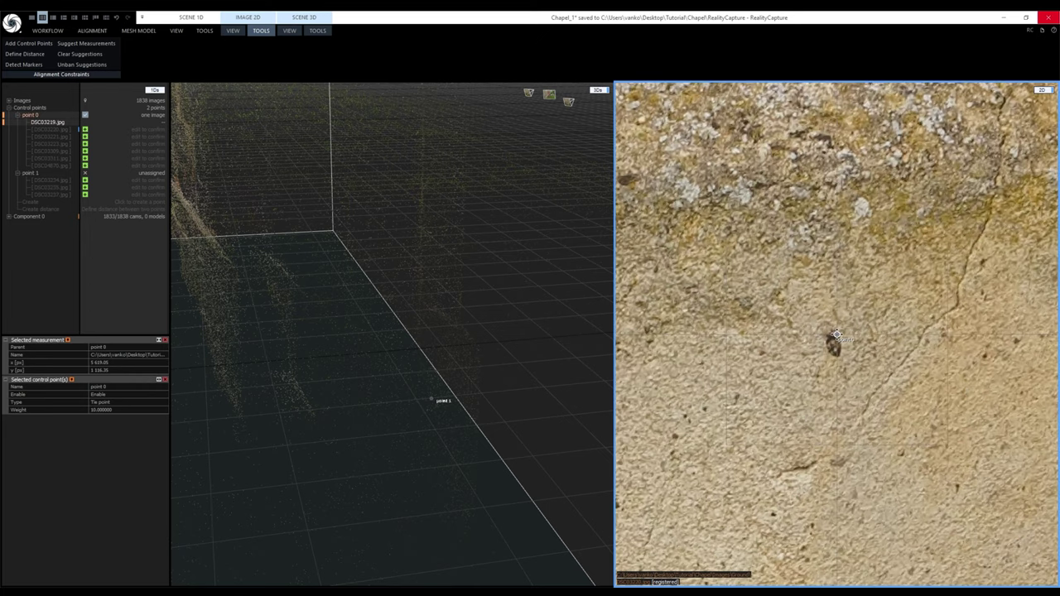
pyautogui.scroll(-2, 838, 335)
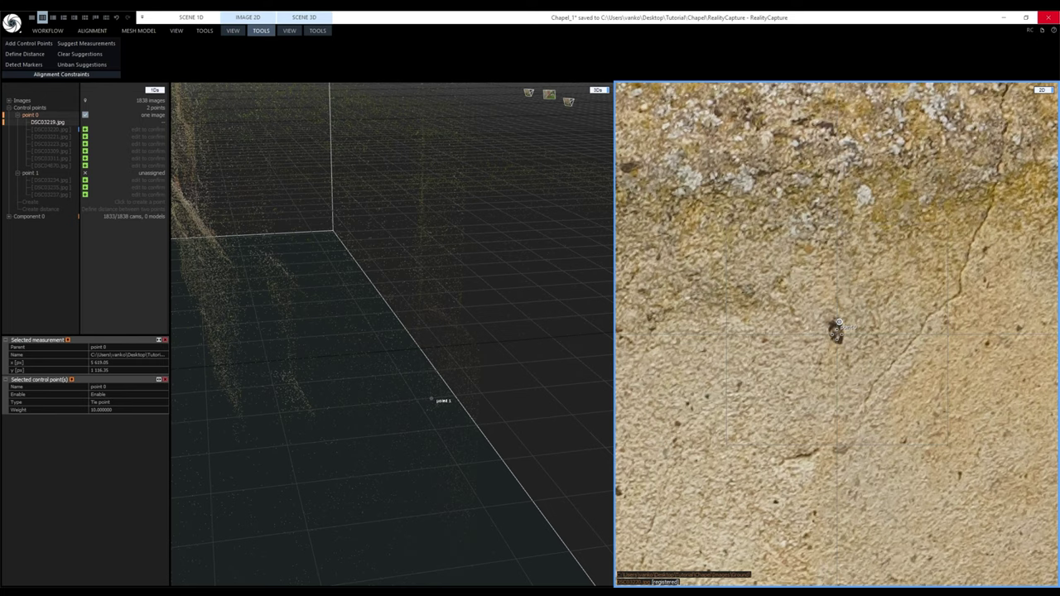
# Delete the suggested measurement of point 0 in the blurry image that follows DSC03220.jpg
pyautogui.press('Down')
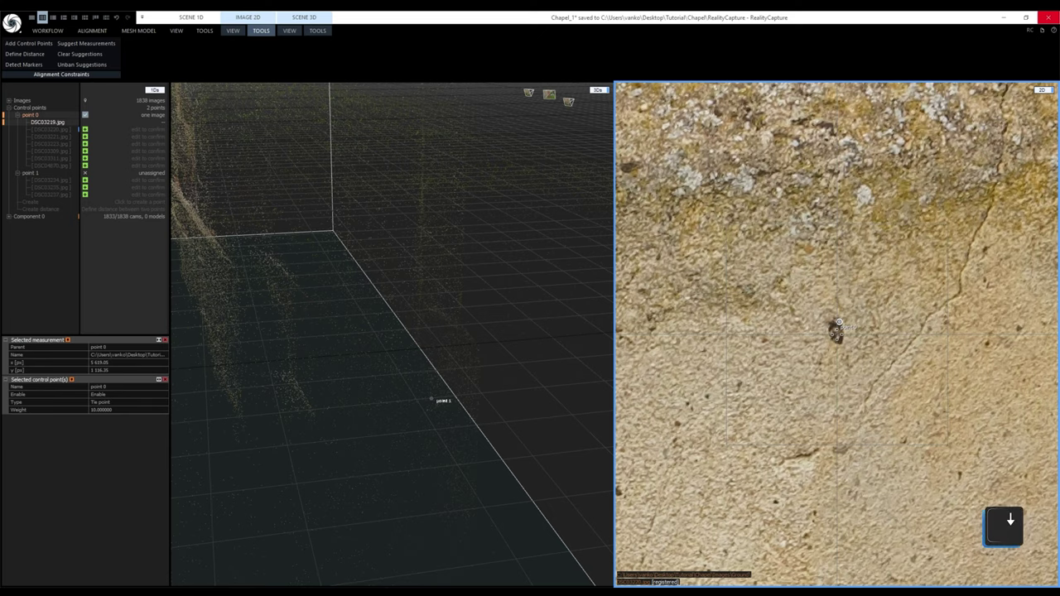
pyautogui.press('Down')
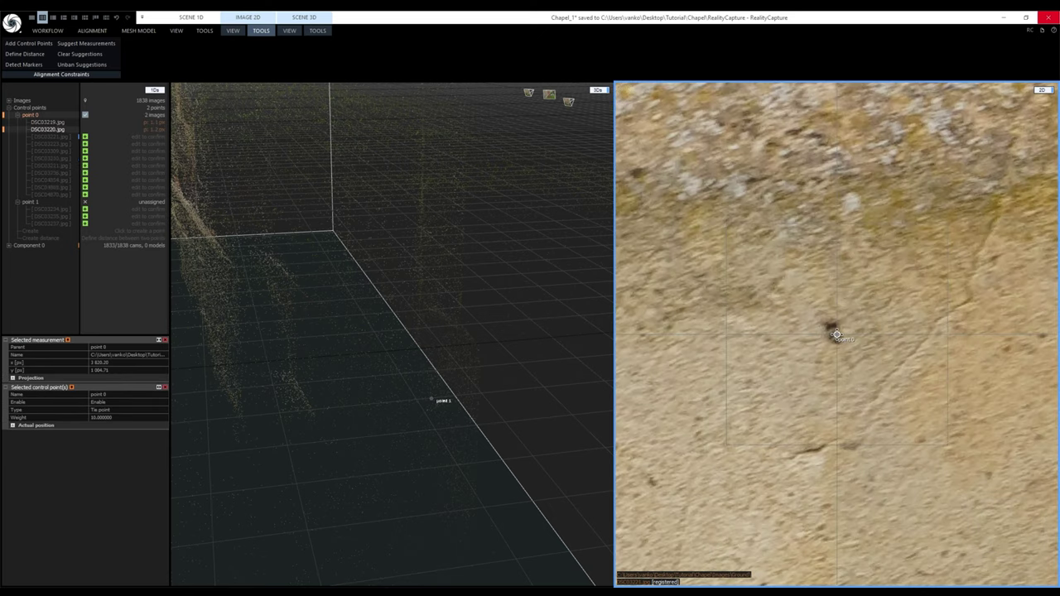
pyautogui.press('Delete')
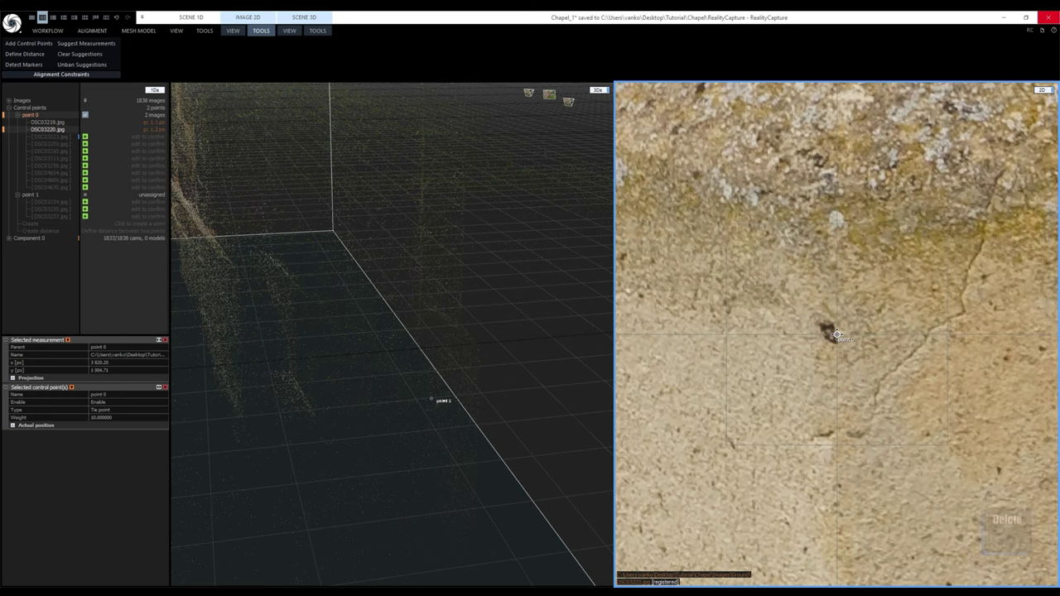
# Place point 0 on the dark wall spot in images DSC03223.jpg, DSC03309.jpg, DSC03310.jpg and DSC03311.jpg
pyautogui.moveTo(838, 335); pyautogui.dragTo(844, 338)
pyautogui.press('Down')
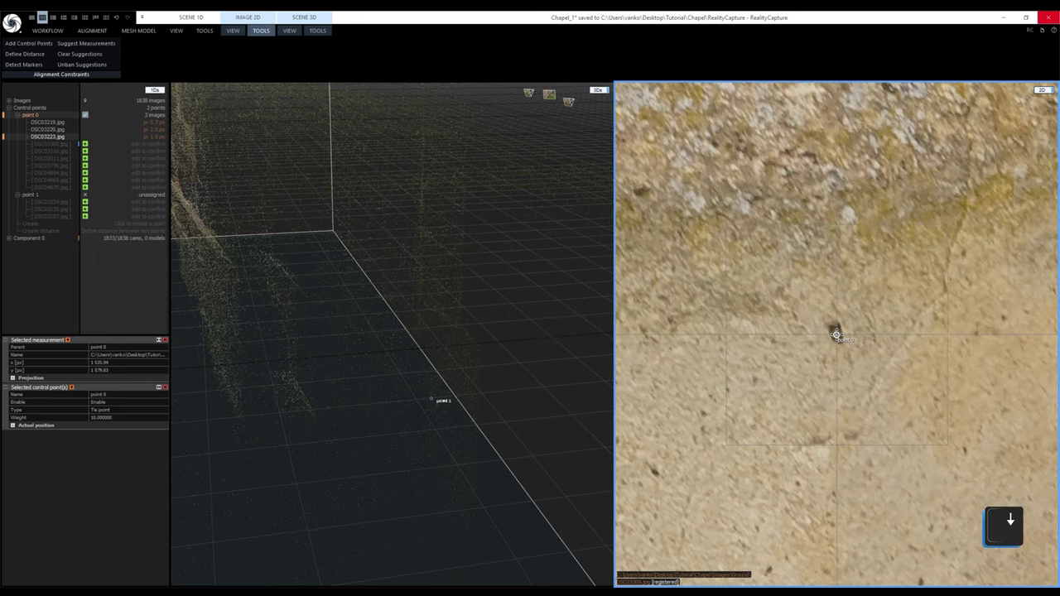
pyautogui.press('Down')
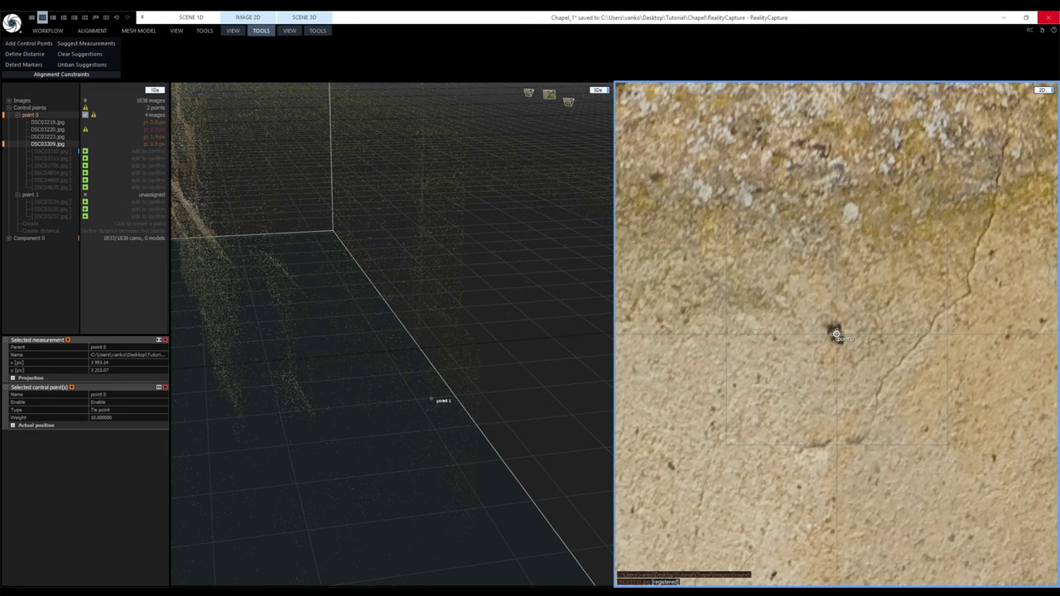
pyautogui.press('Down')
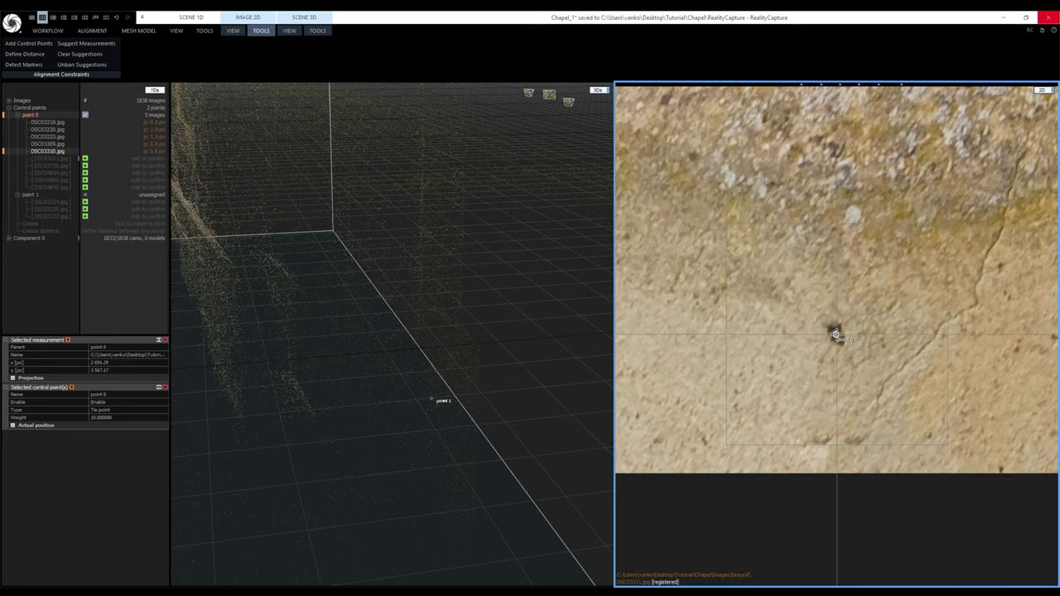
pyautogui.press('Down')
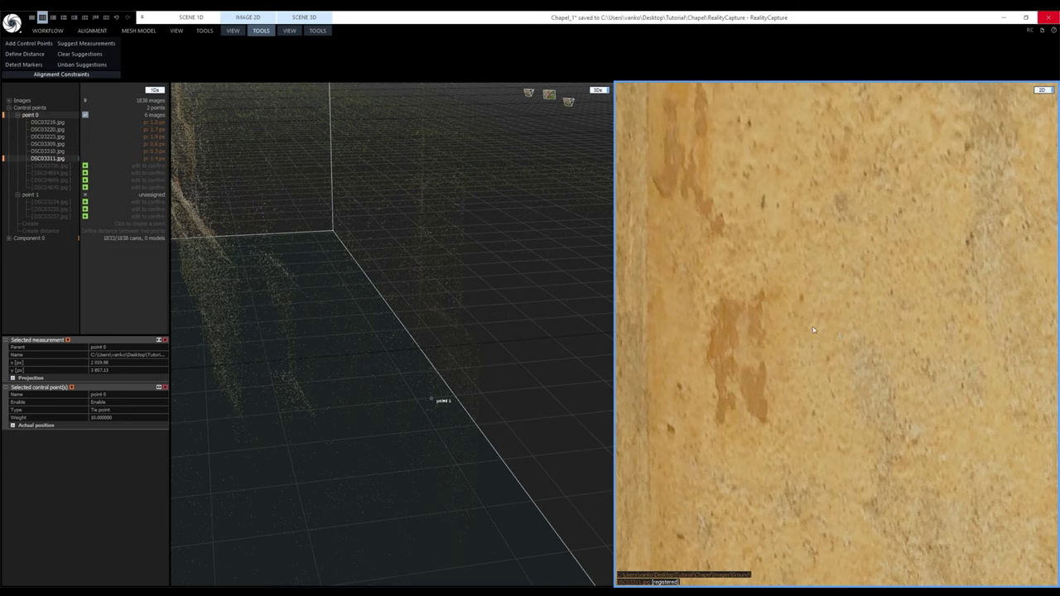
# Place point 1 on the corner edge of the buttress in images DSC03234.jpg, DSC03235.jpg and DSC03237.jpg
pyautogui.click(54, 203)
pyautogui.press('f')
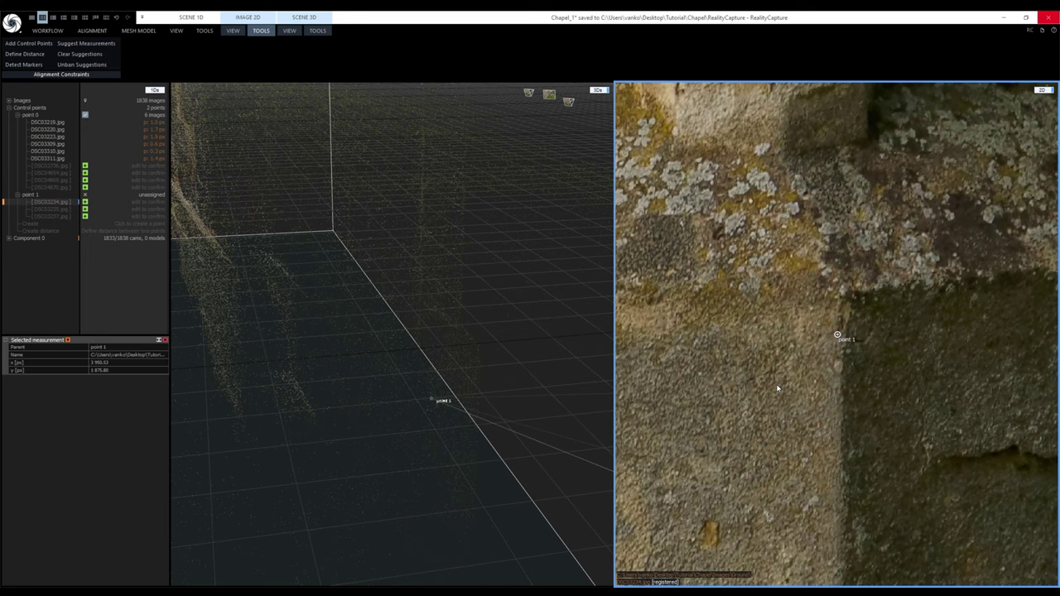
pyautogui.click(838, 336)
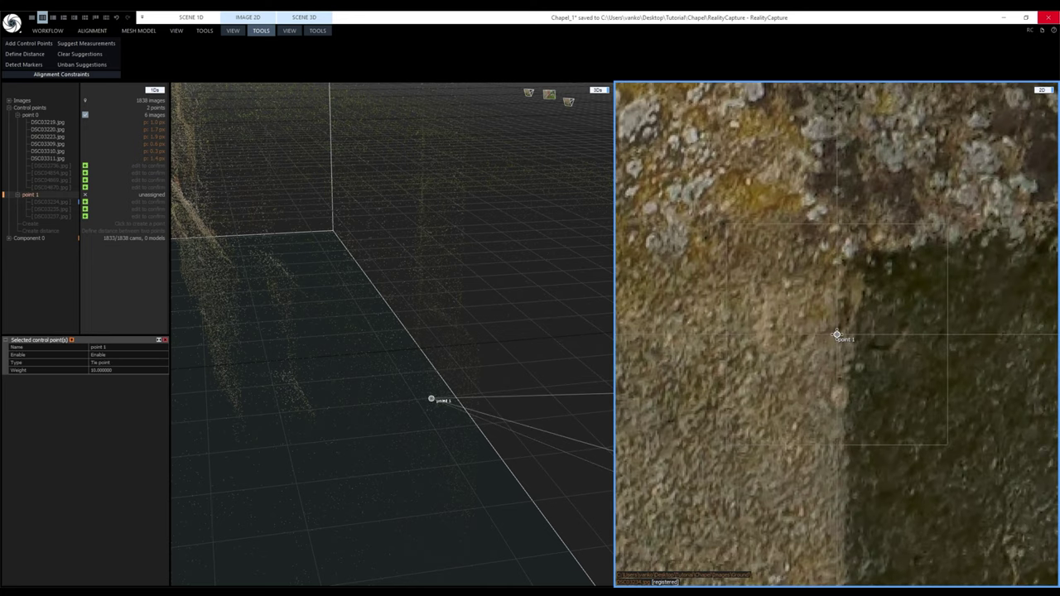
pyautogui.press('Down')
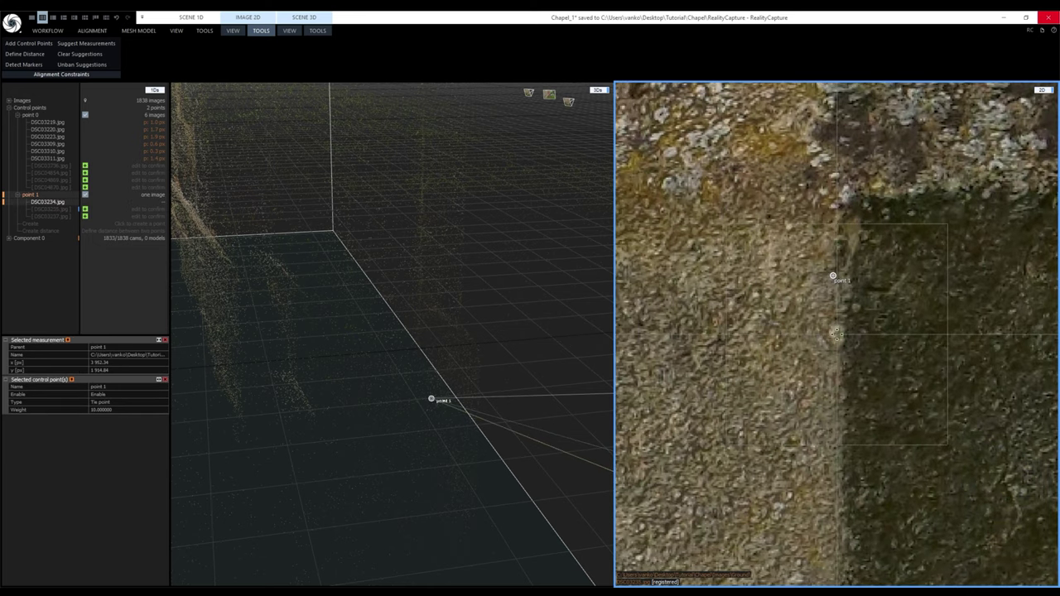
pyautogui.click(836, 334)
pyautogui.press('Down')
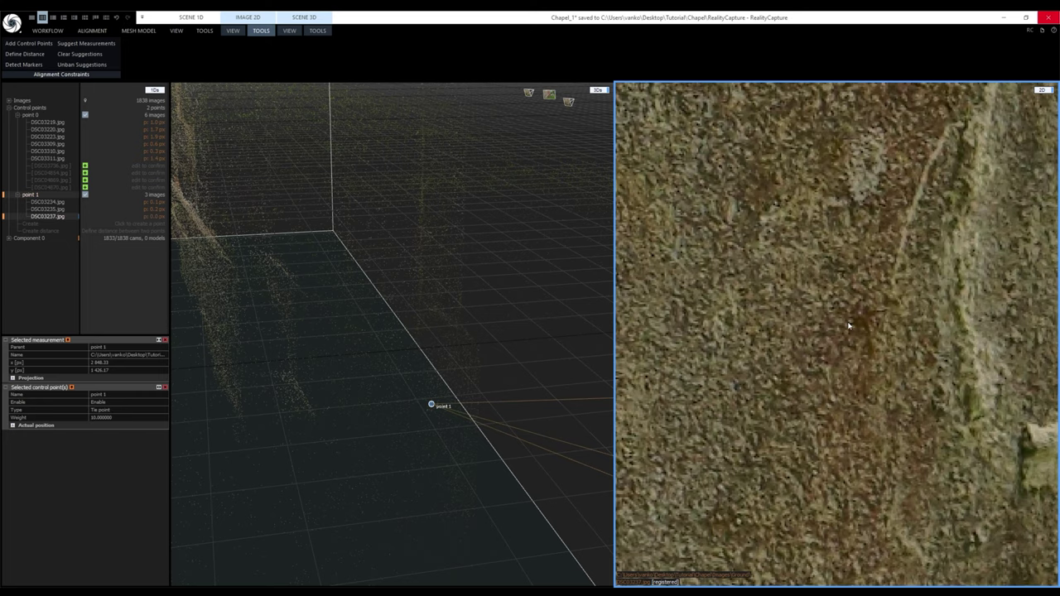
# Define a distance constraint from point 0 to point 1 across the chapel's front in the 3D view
pyautogui.moveTo(575, 459); pyautogui.dragTo(450, 381)
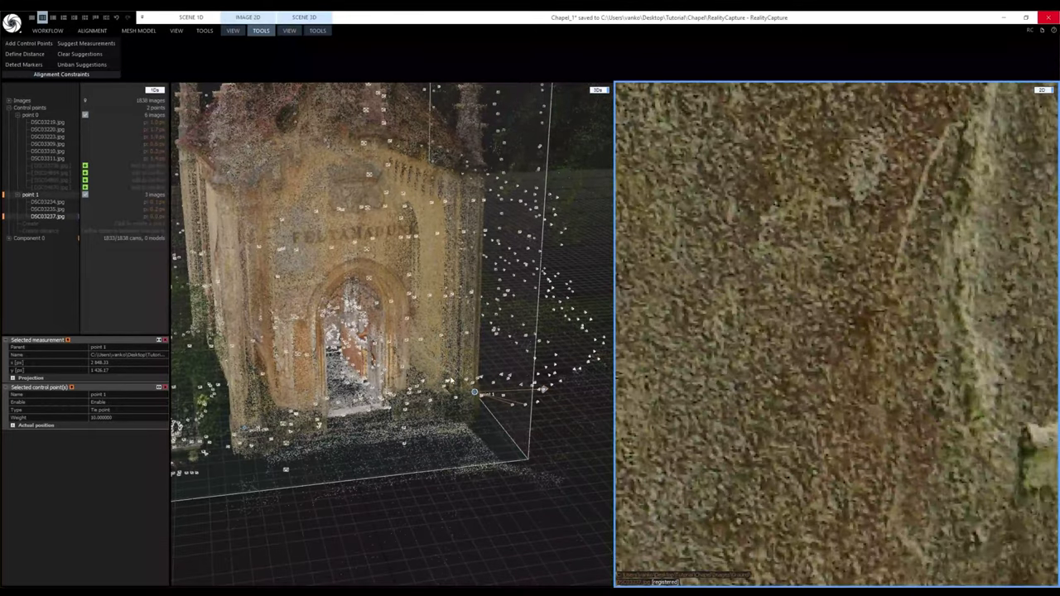
pyautogui.moveTo(385, 420)
pyautogui.mouseDown()
pyautogui.moveTo(405, 421)
pyautogui.moveTo(389, 419)
pyautogui.mouseUp()
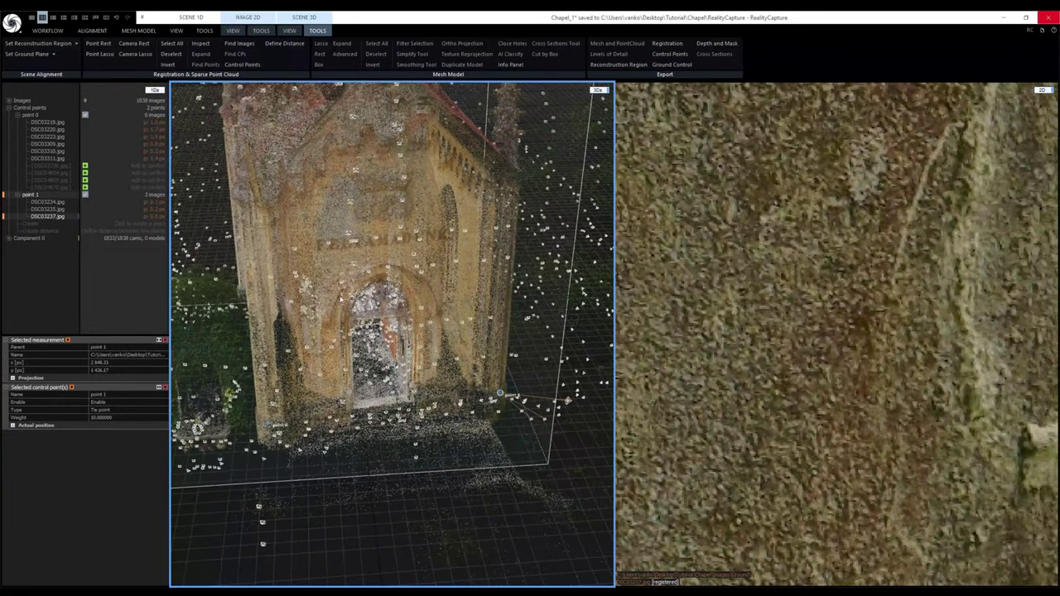
pyautogui.click(294, 47)
pyautogui.click(268, 425)
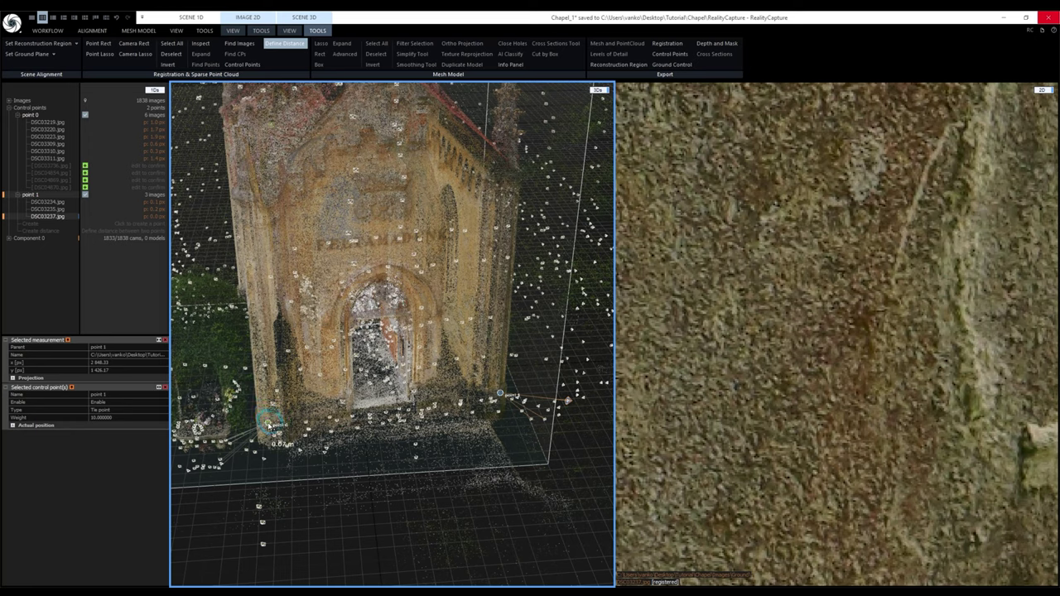
pyautogui.moveTo(269, 426); pyautogui.dragTo(494, 402)
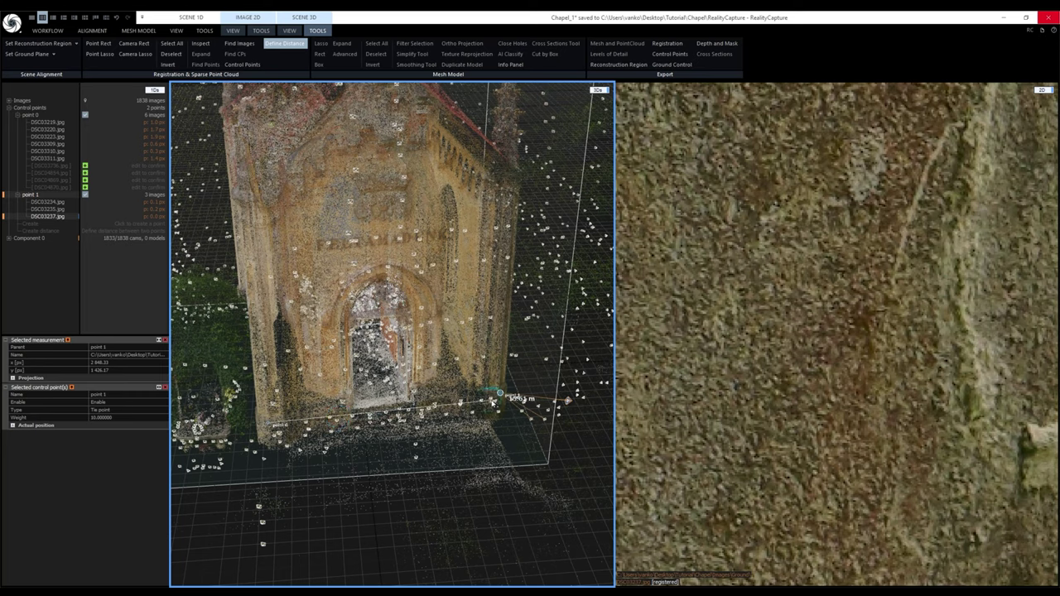
pyautogui.moveTo(494, 403); pyautogui.dragTo(500, 394)
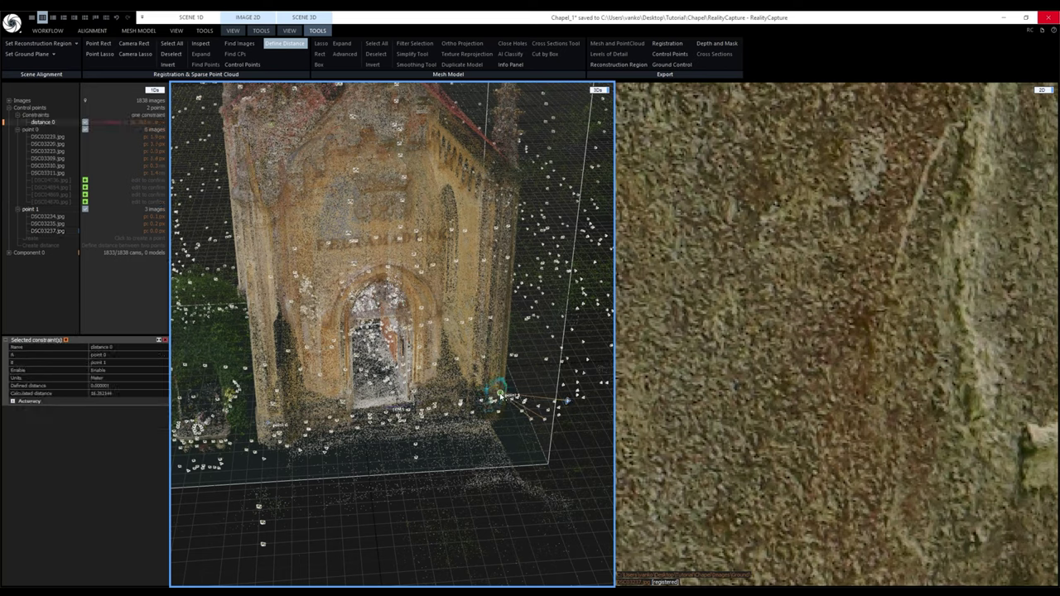
pyautogui.click(285, 45)
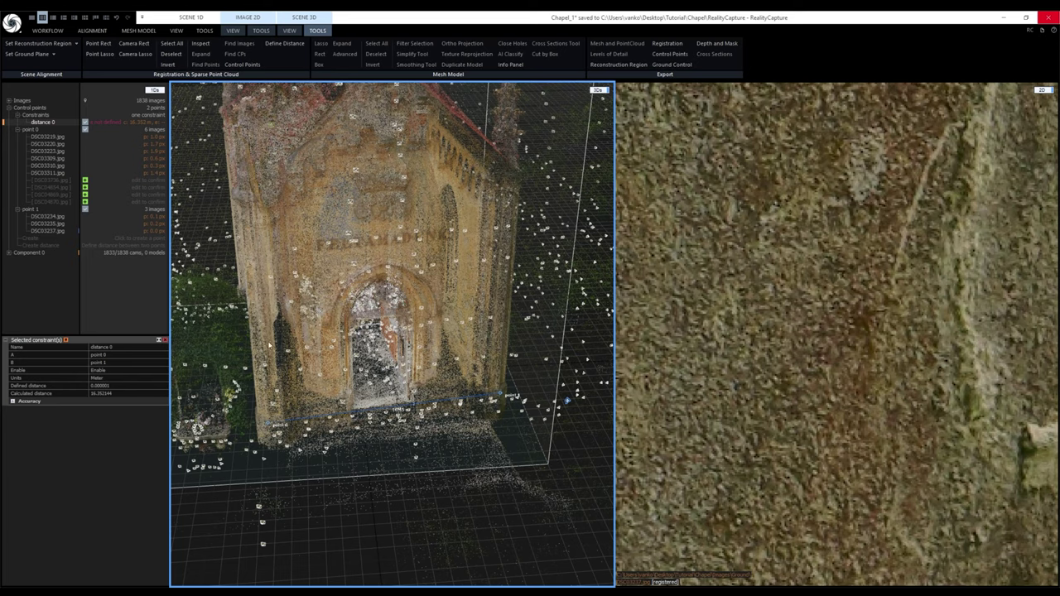
# Set the defined distance between the two control points to 5.36 m and update the alignment to scale the scene
pyautogui.click(118, 386)
pyautogui.hotkey('ctrl', 'a')
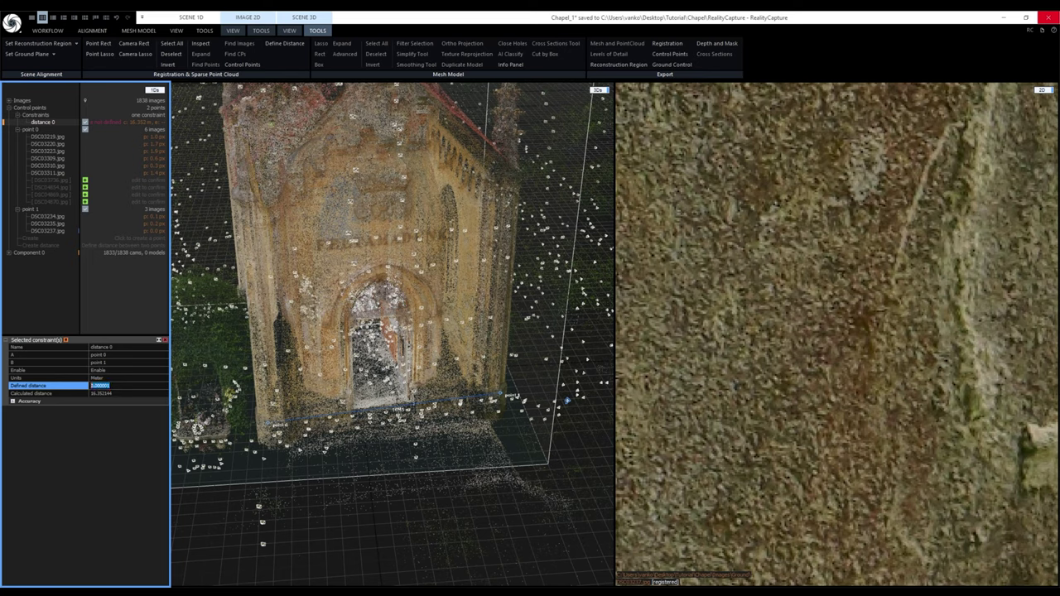
pyautogui.write('15')
pyautogui.write('.36')
pyautogui.press('Return')
pyautogui.click(92, 30)
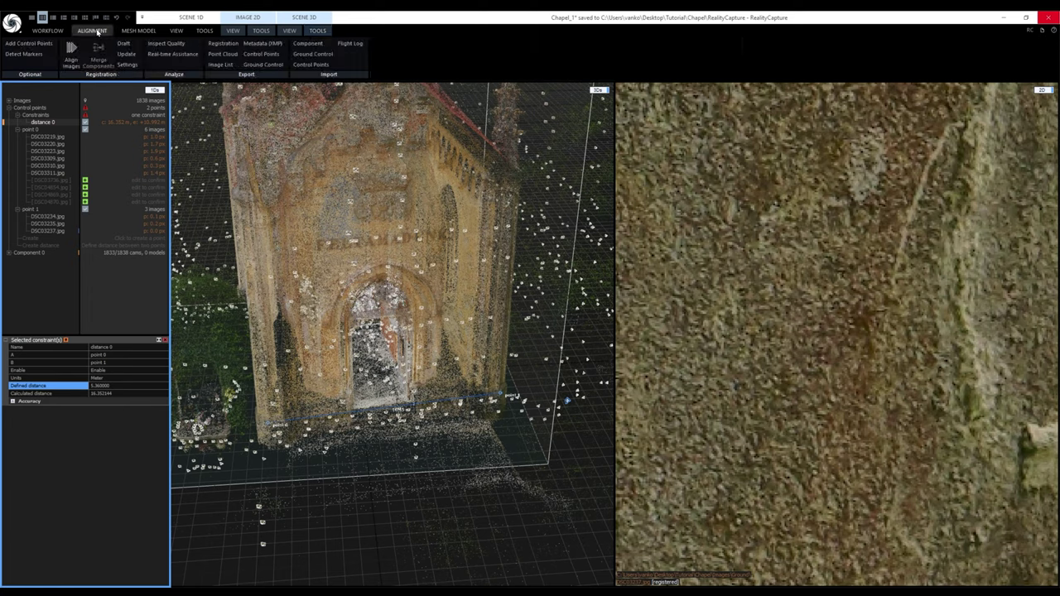
pyautogui.click(131, 55)
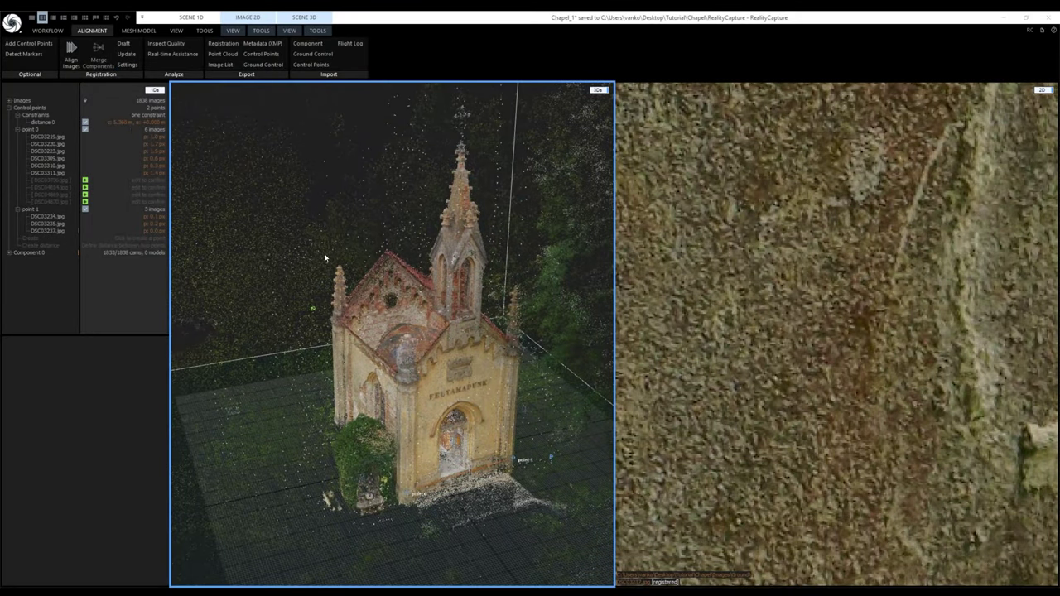
# Switch to the layout with the project tree and one large 3D view, and tilt the scene slightly with Set Ground Plane
pyautogui.click(52, 17)
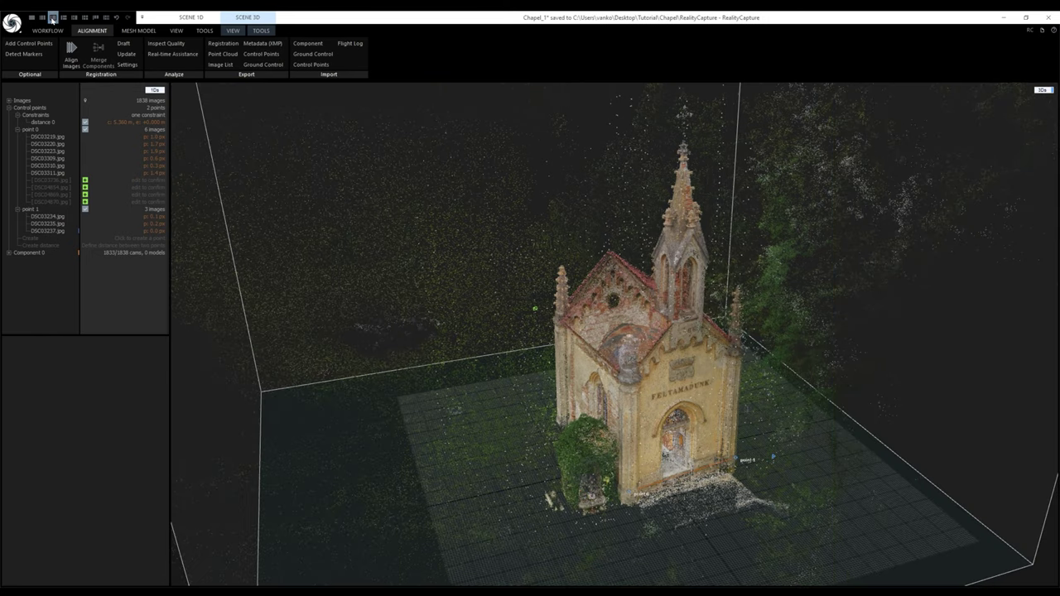
pyautogui.moveTo(509, 363); pyautogui.dragTo(479, 364)
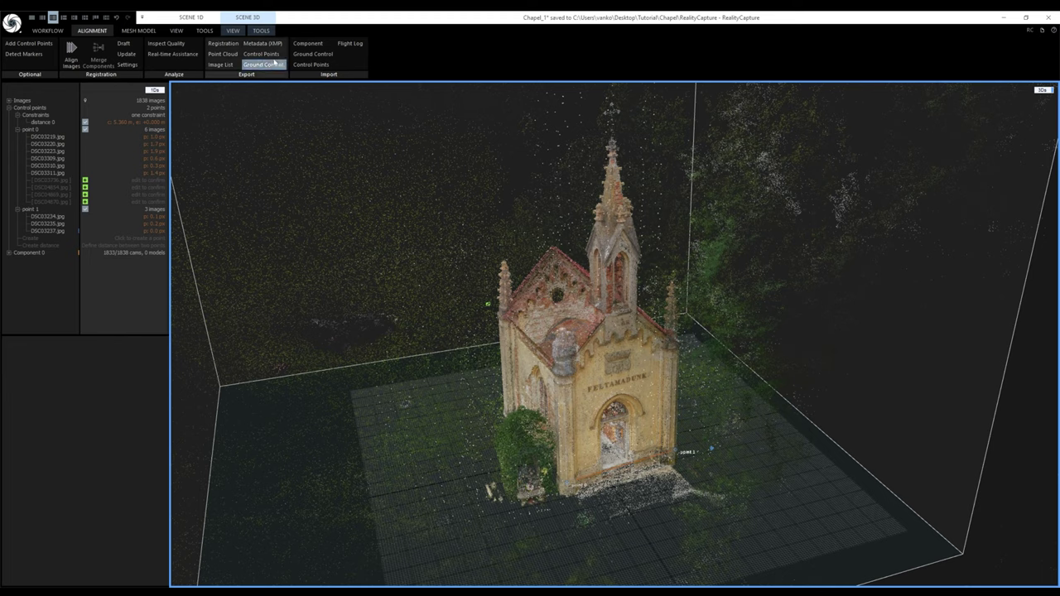
pyautogui.click(261, 30)
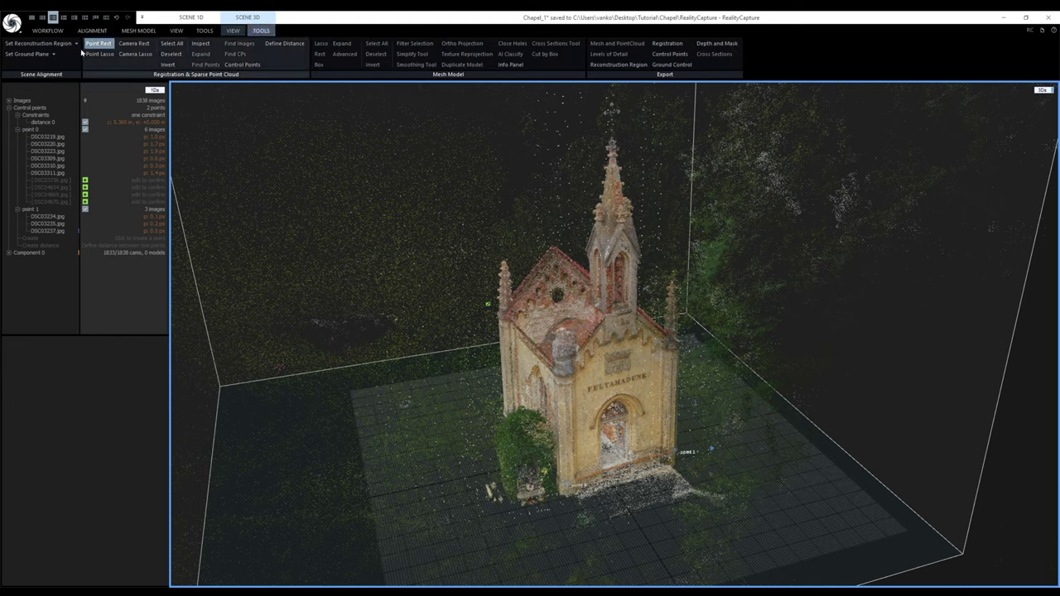
pyautogui.click(36, 54)
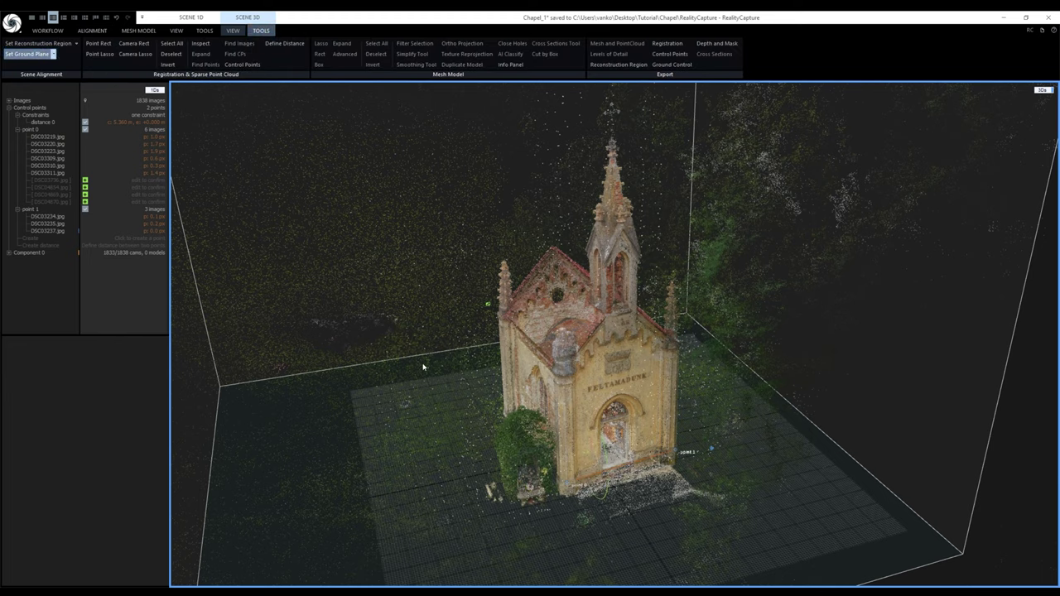
pyautogui.moveTo(605, 449); pyautogui.dragTo(606, 454)
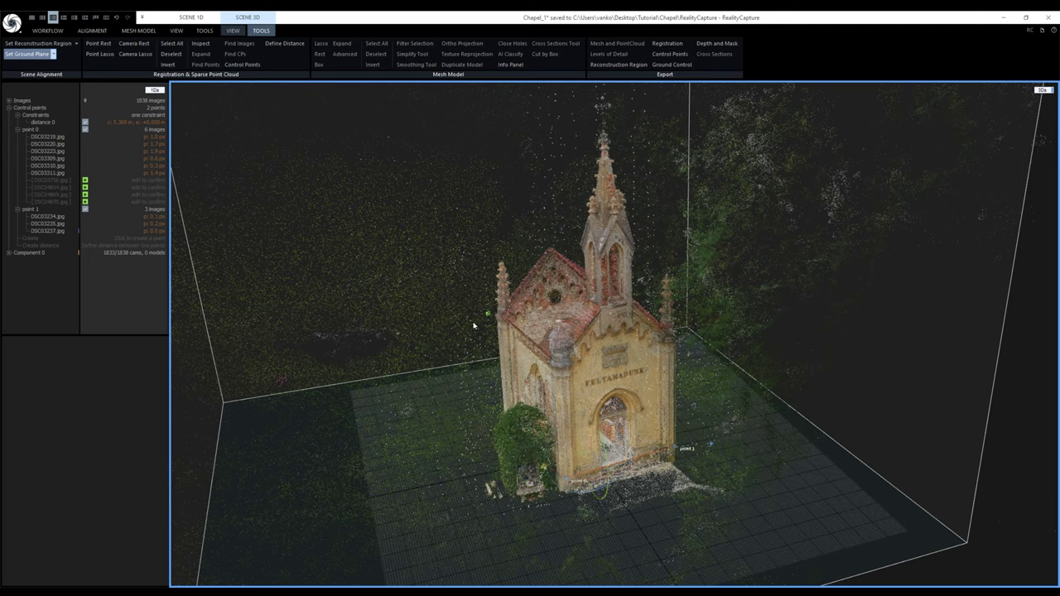
# In the Top view, rotate the scene with Set Ground Plane so the chapel's walls run parallel to the grid
pyautogui.click(233, 31)
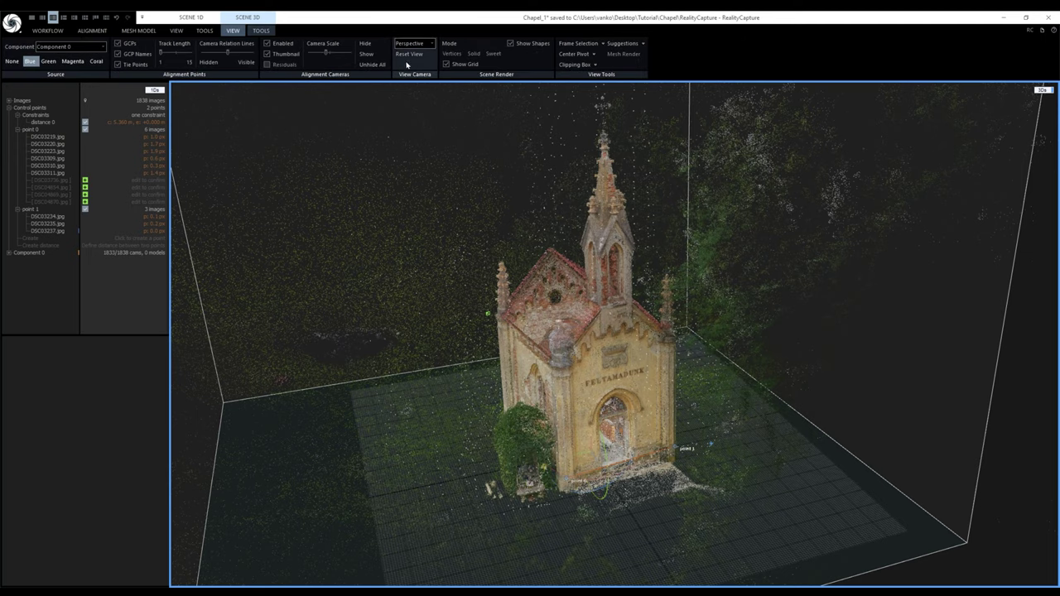
pyautogui.click(431, 43)
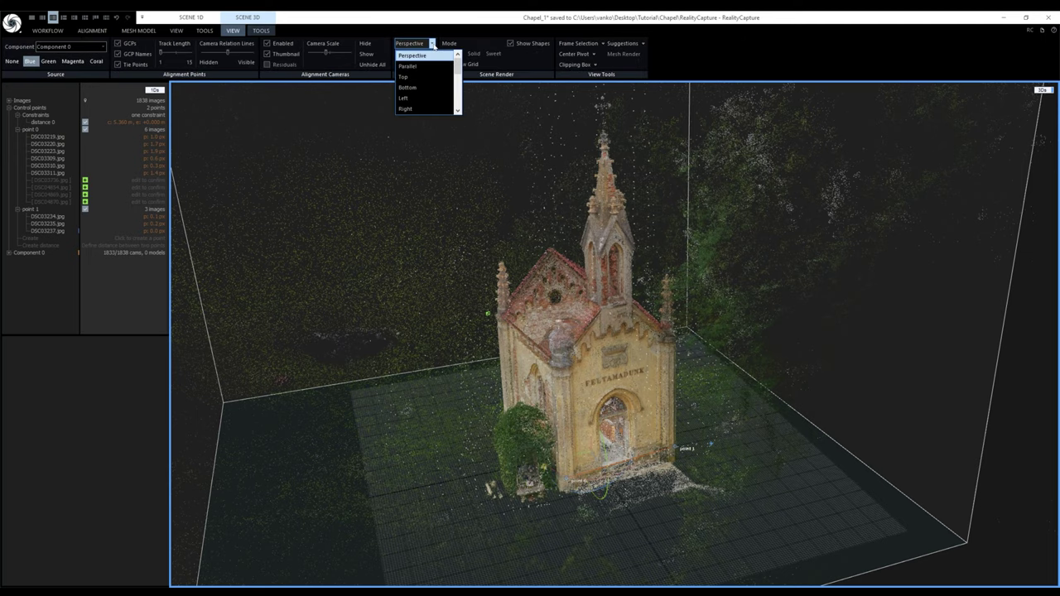
pyautogui.click(404, 76)
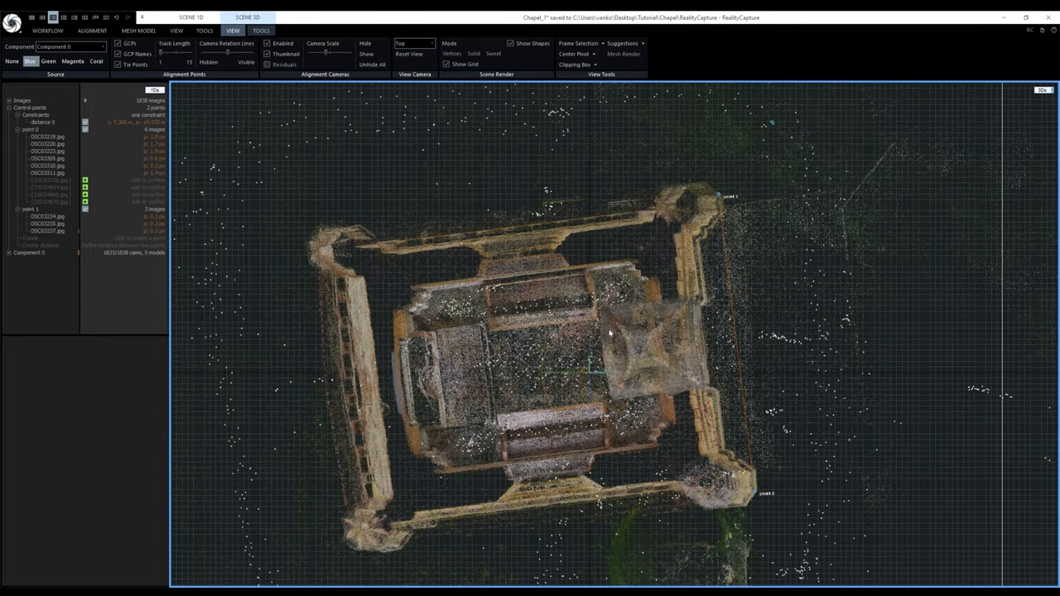
pyautogui.moveTo(610, 333); pyautogui.dragTo(614, 335)
pyautogui.scroll(-5, 618, 335)
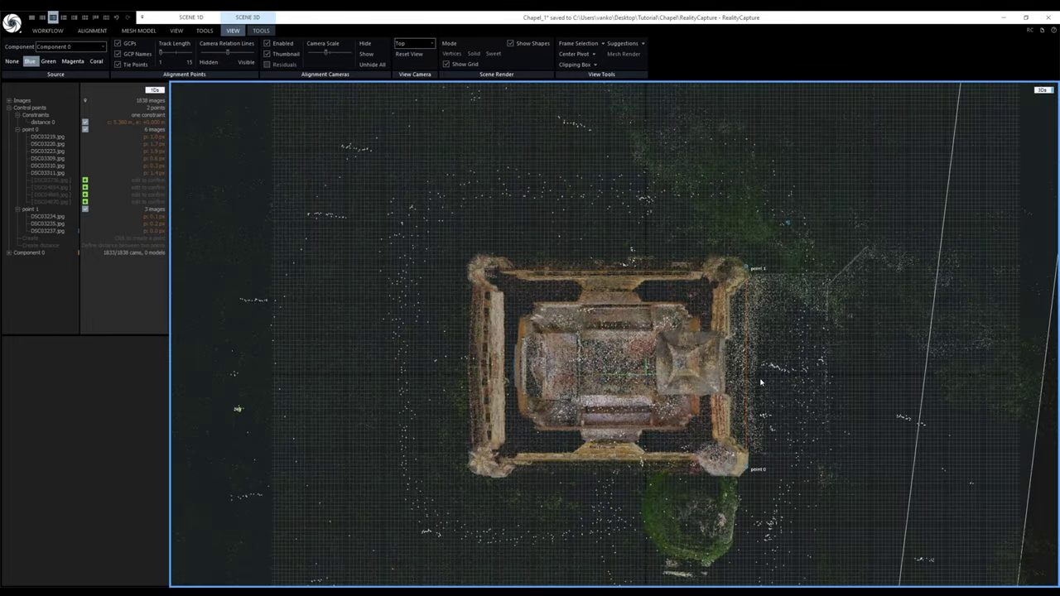
# Switch to the Left view and adjust the ground plane against the base of the chapel's front
pyautogui.click(432, 44)
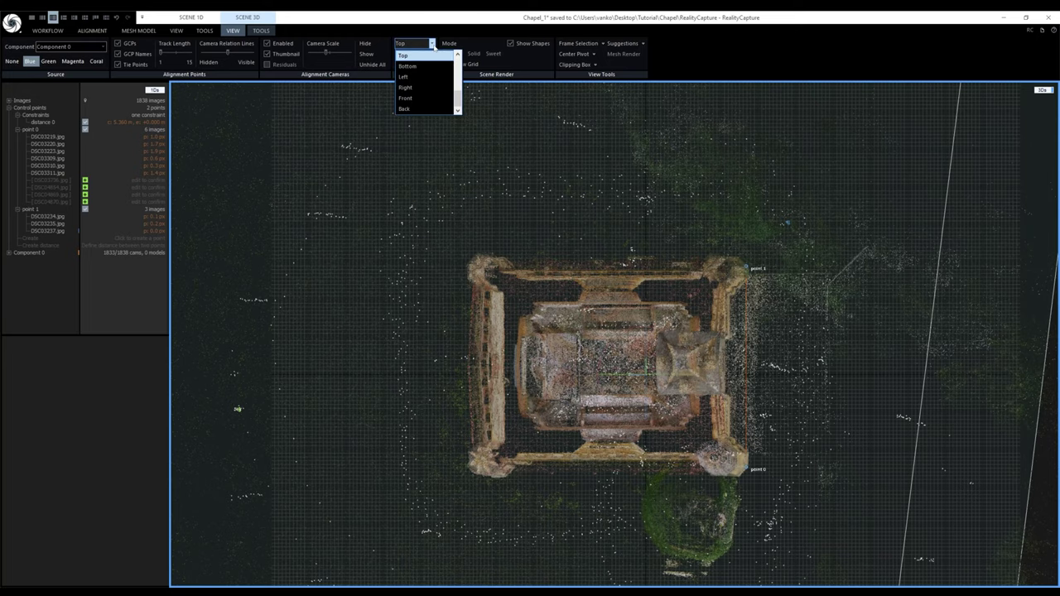
pyautogui.click(405, 76)
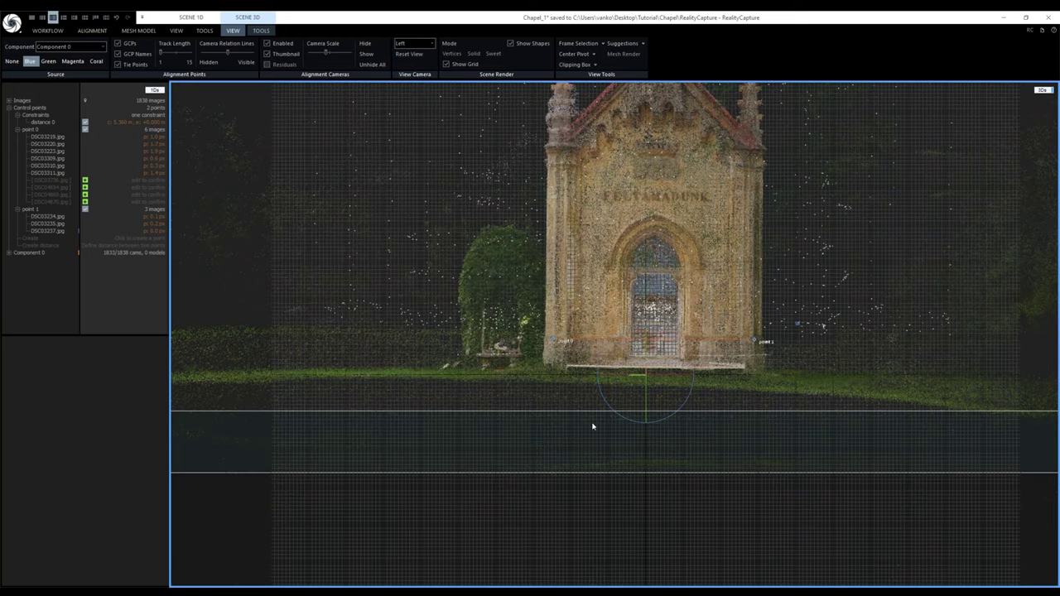
pyautogui.scroll(-3, 617, 432)
pyautogui.scroll(5, 617, 431)
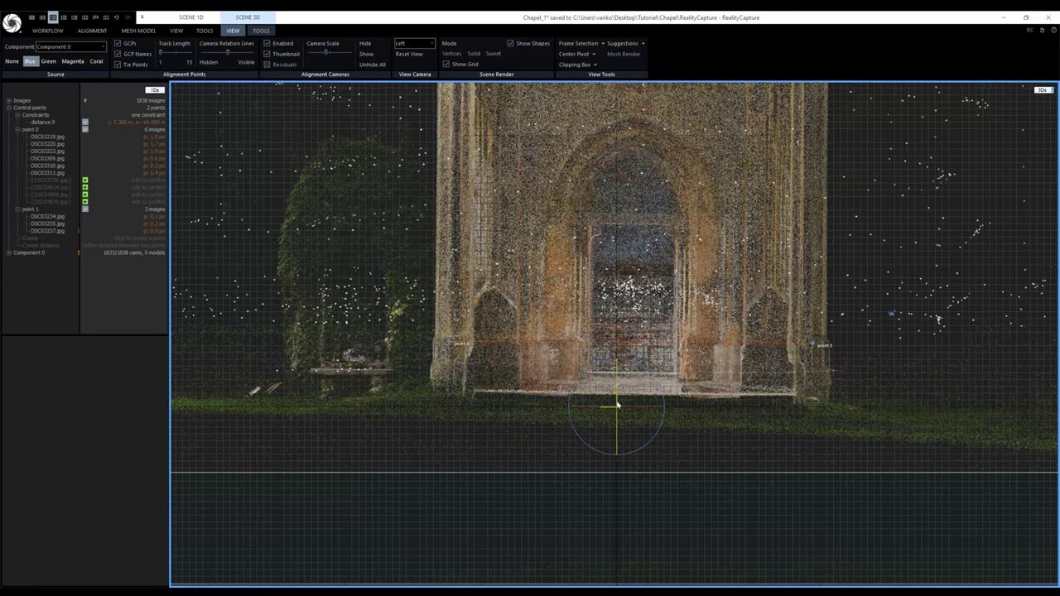
pyautogui.moveTo(618, 407)
pyautogui.mouseDown(button='right')
pyautogui.moveTo(610, 360)
pyautogui.moveTo(607, 412)
pyautogui.mouseUp(button='right')
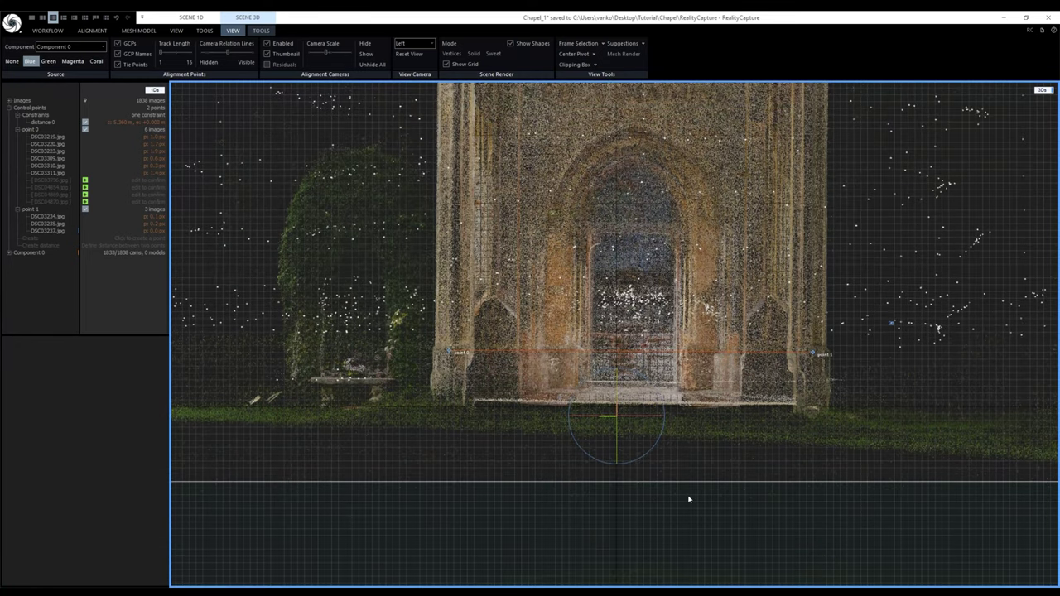
pyautogui.scroll(-5, 688, 500)
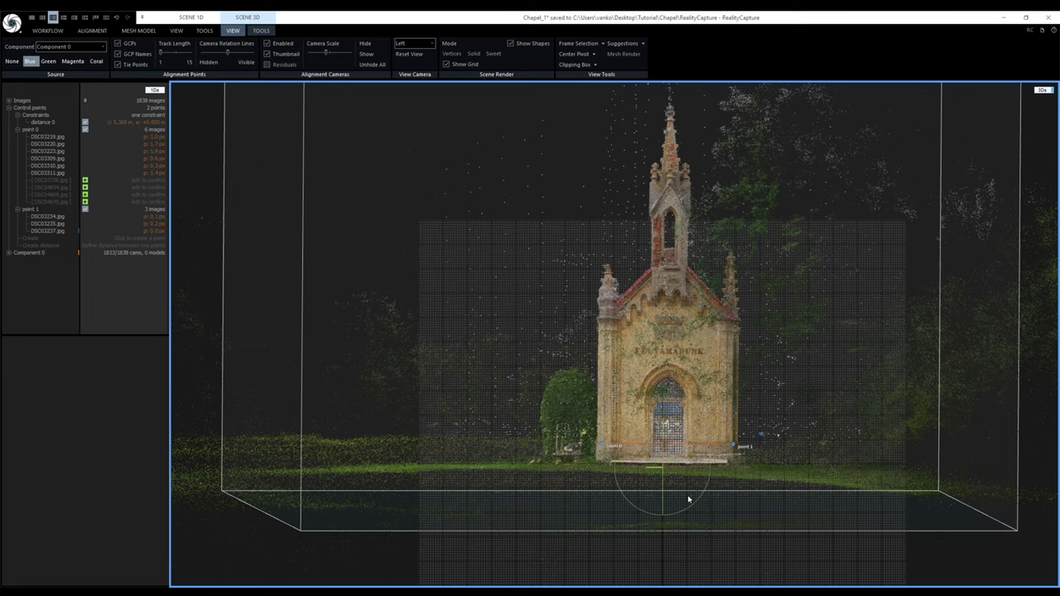
# Check the scene's orientation in the perspective, top and left views, finishing in the perspective view
pyautogui.press('0')
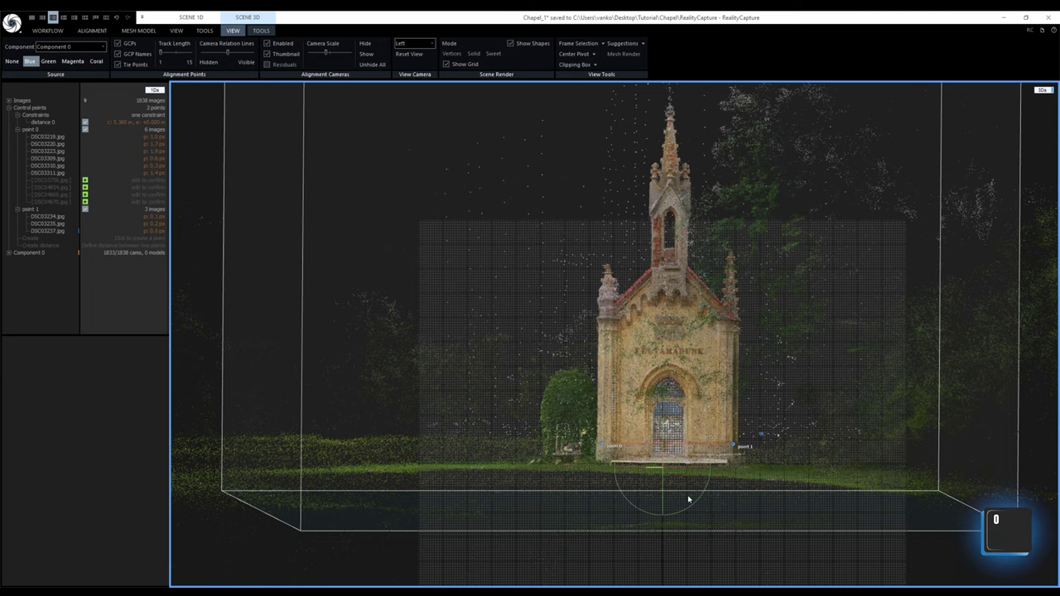
pyautogui.press('2')
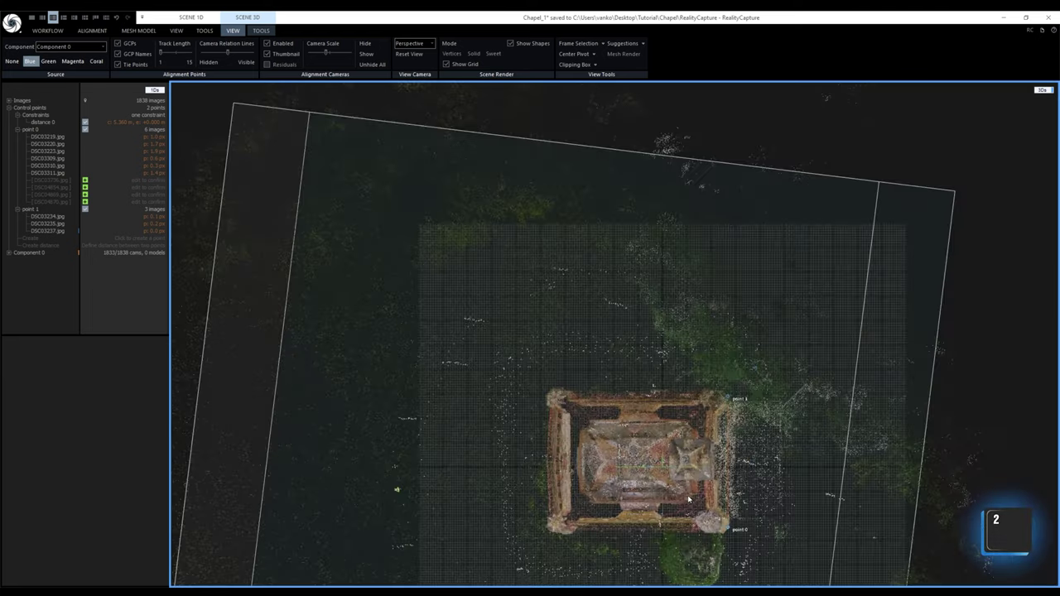
pyautogui.press('4')
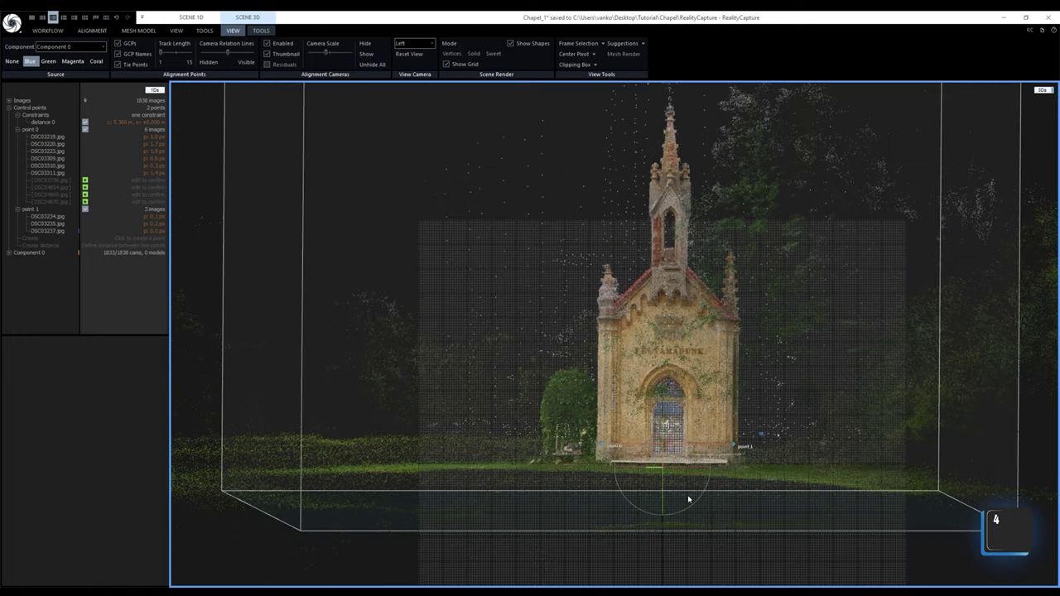
pyautogui.press('0')
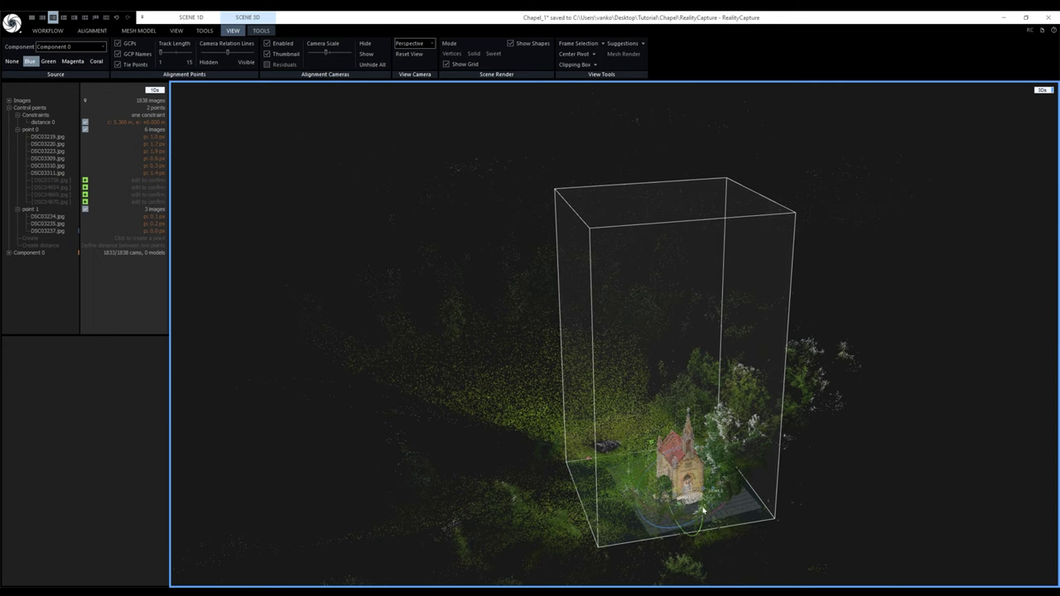
pyautogui.scroll(3, 703, 512)
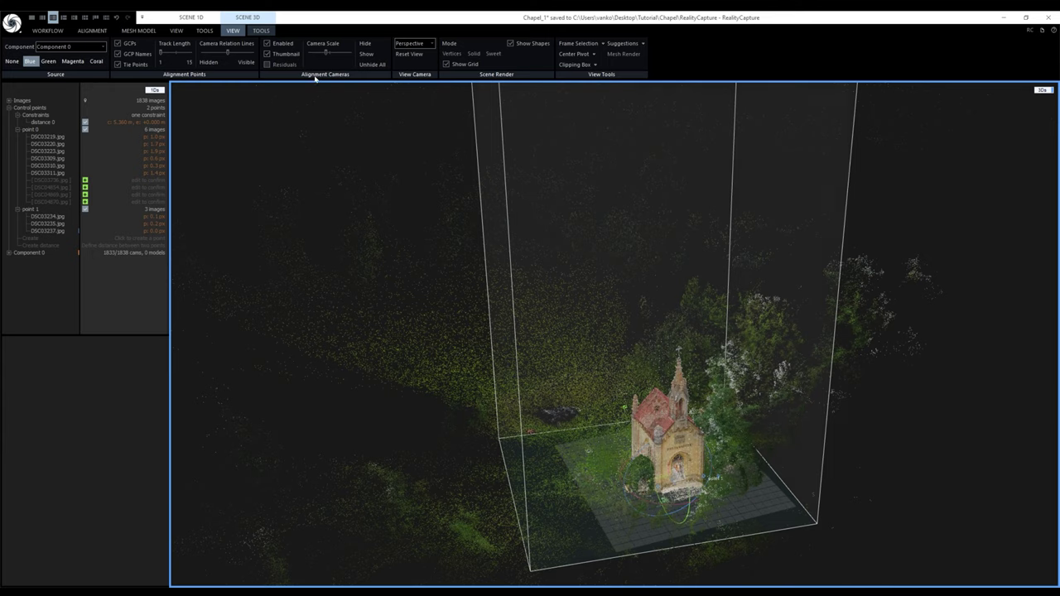
# Set a new reconstruction region that encloses the chapel more closely
pyautogui.click(262, 30)
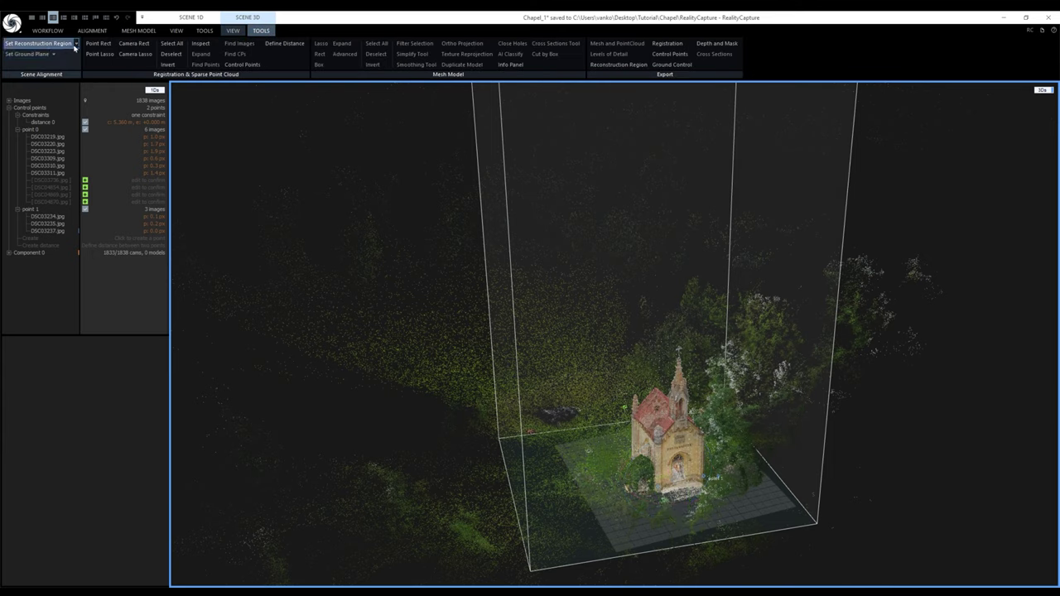
pyautogui.click(76, 43)
pyautogui.click(81, 54)
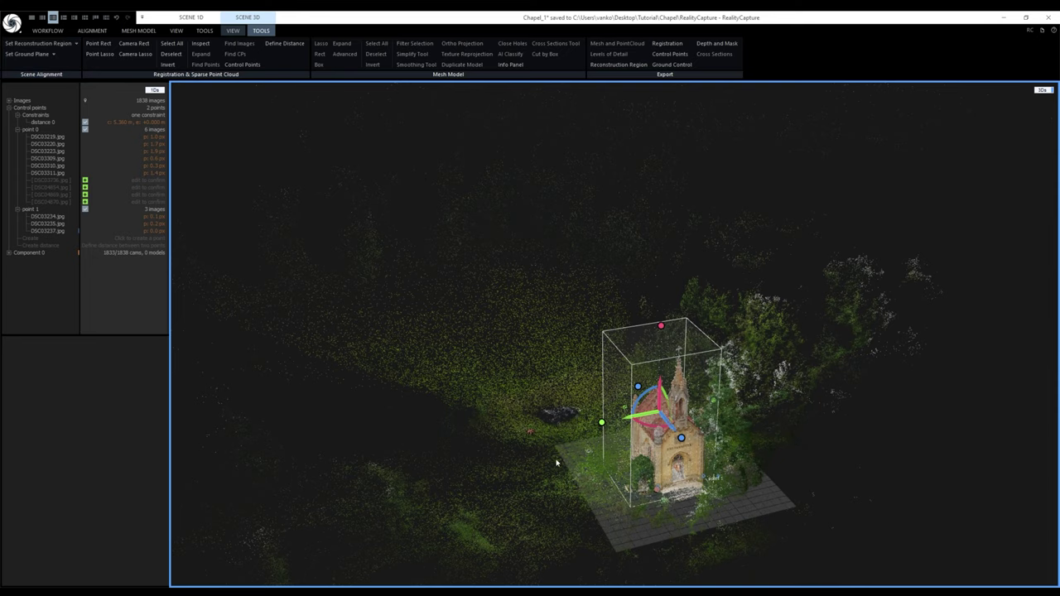
# Adjust the reconstruction region's sides in the Top view and its height in the Left view to enclose the chapel and spire
pyautogui.scroll(3, 713, 522)
pyautogui.press('2')
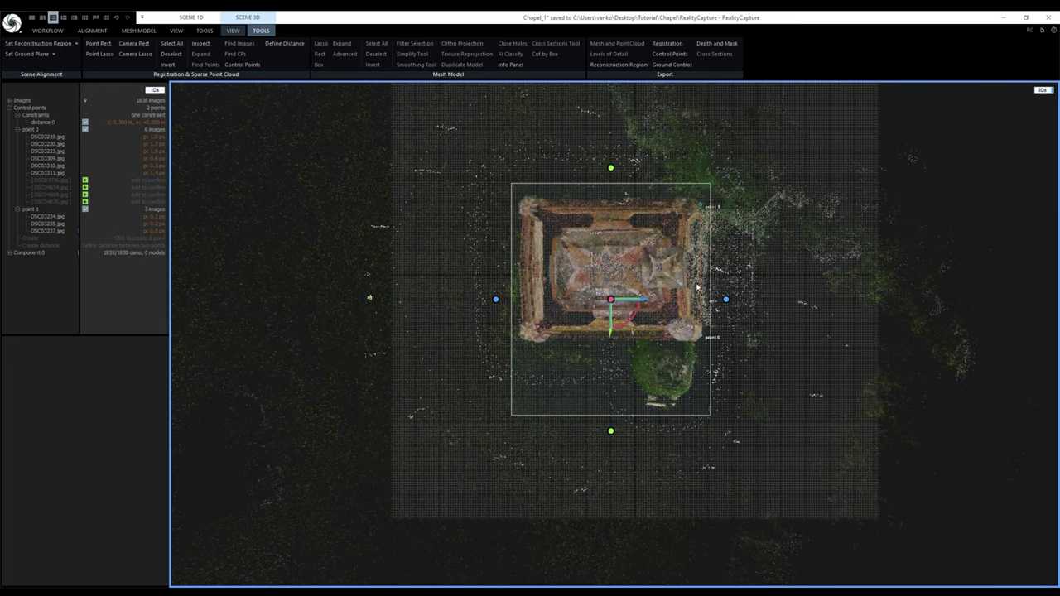
pyautogui.moveTo(727, 299); pyautogui.dragTo(724, 299)
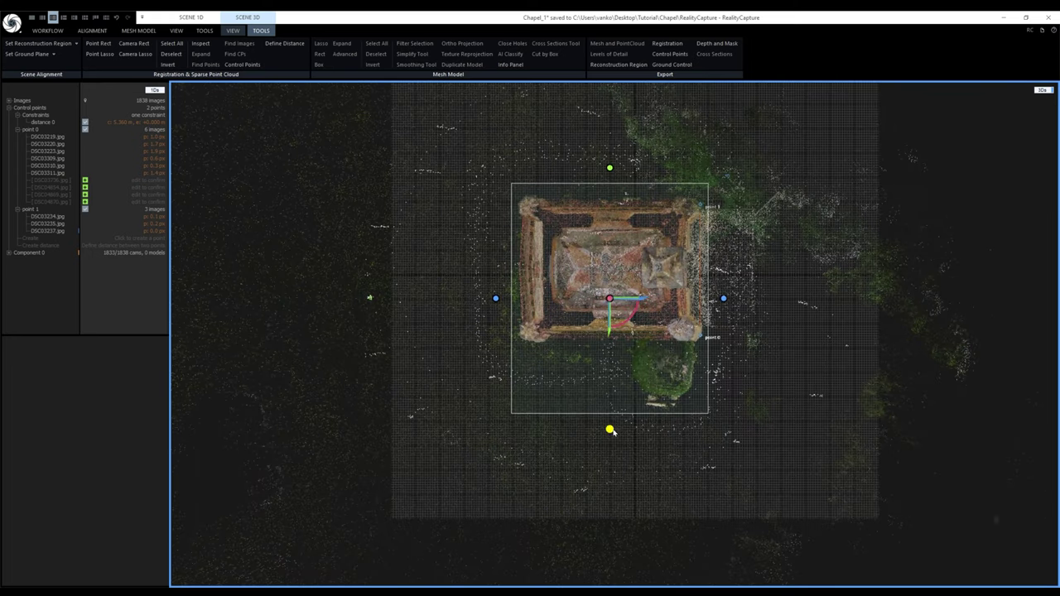
pyautogui.press('4')
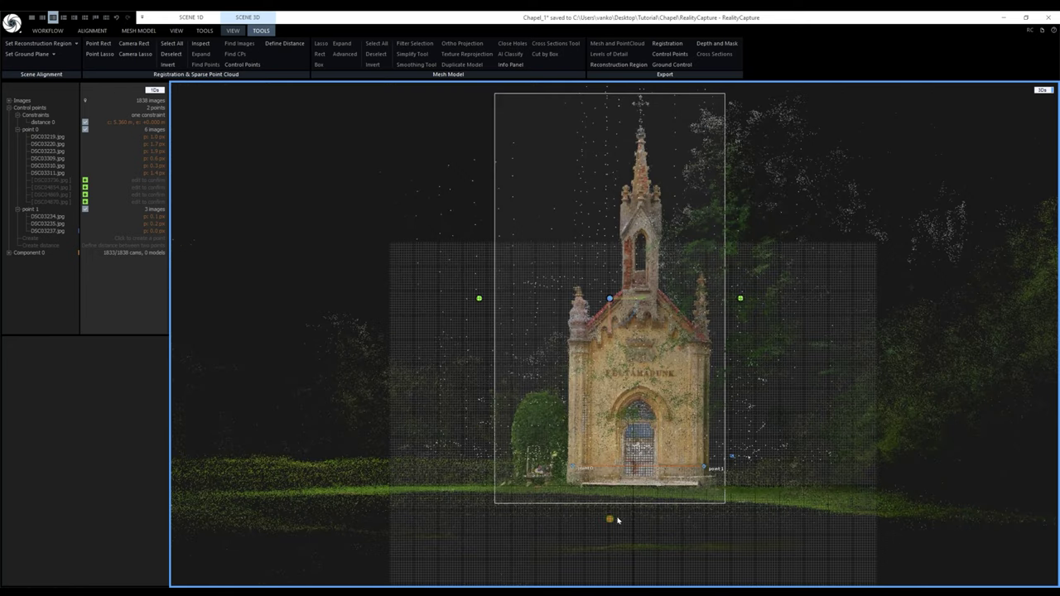
pyautogui.scroll(-1, 613, 513)
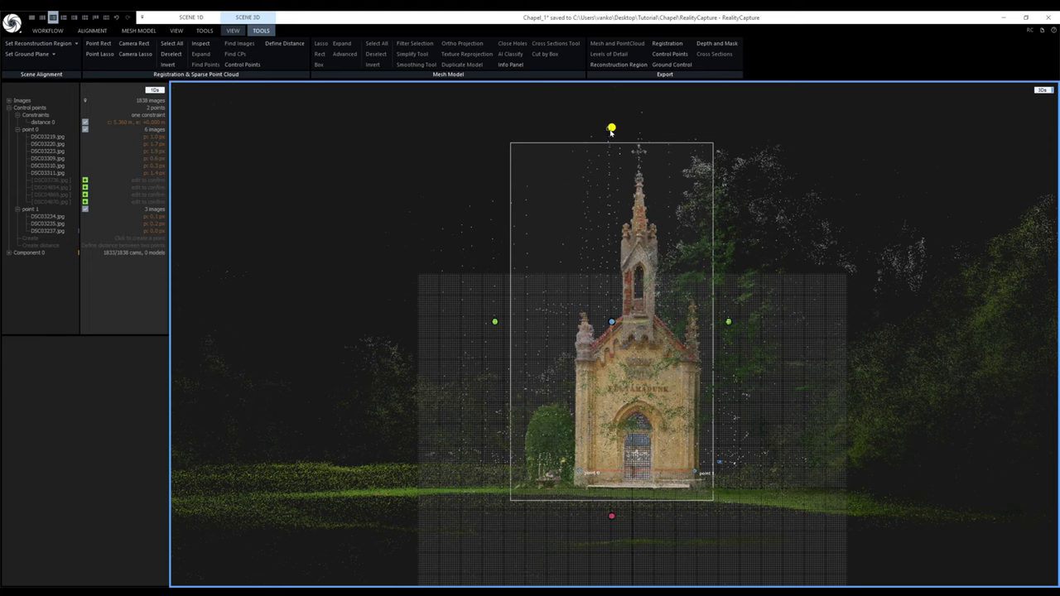
pyautogui.moveTo(612, 129); pyautogui.dragTo(612, 124)
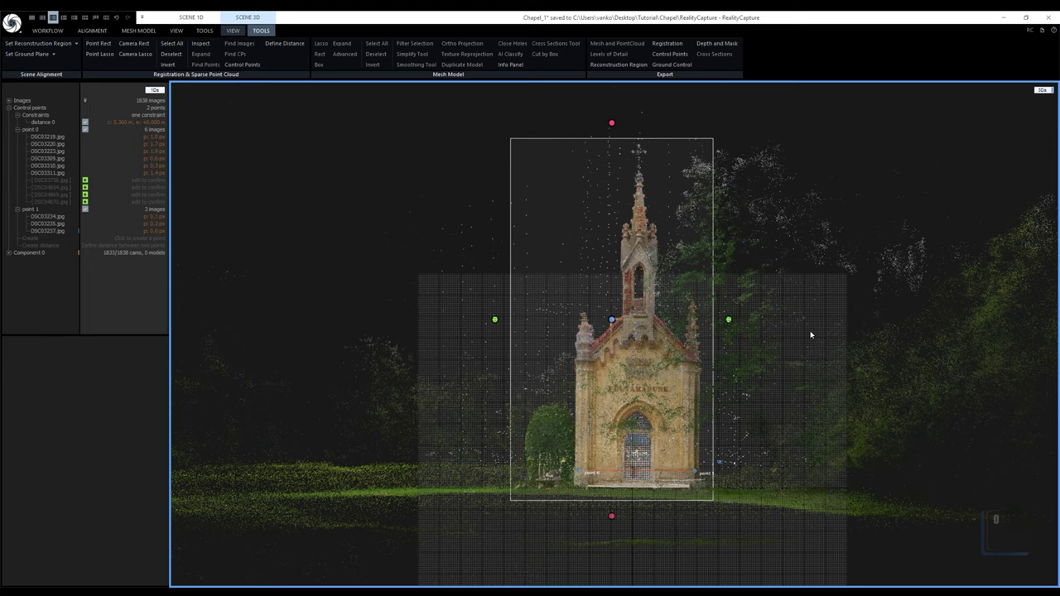
pyautogui.press('0')
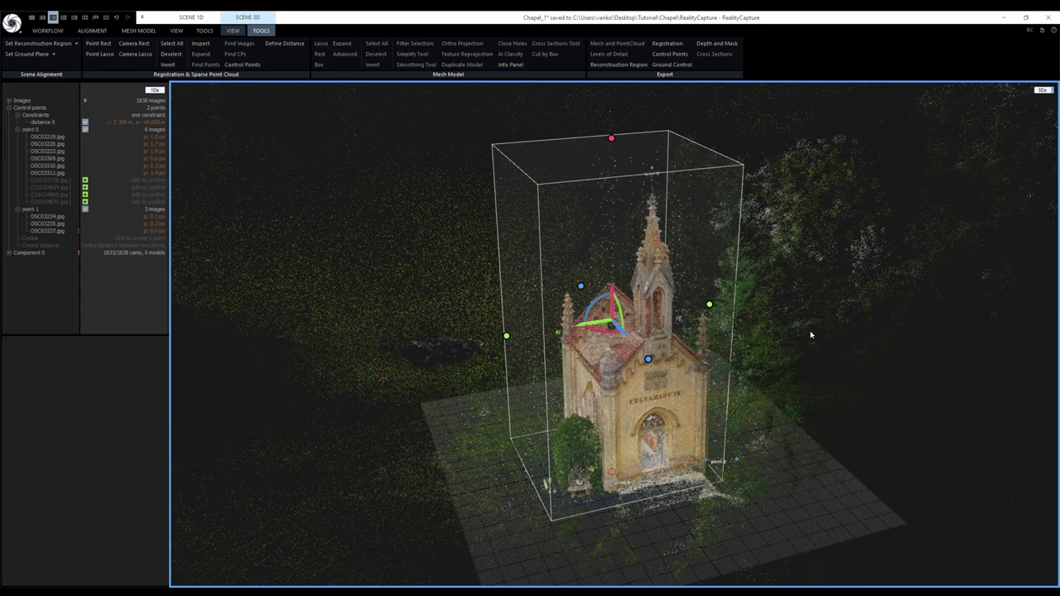
# Calculate the chapel's model in Normal Detail and examine the resulting facade up close
pyautogui.click(150, 31)
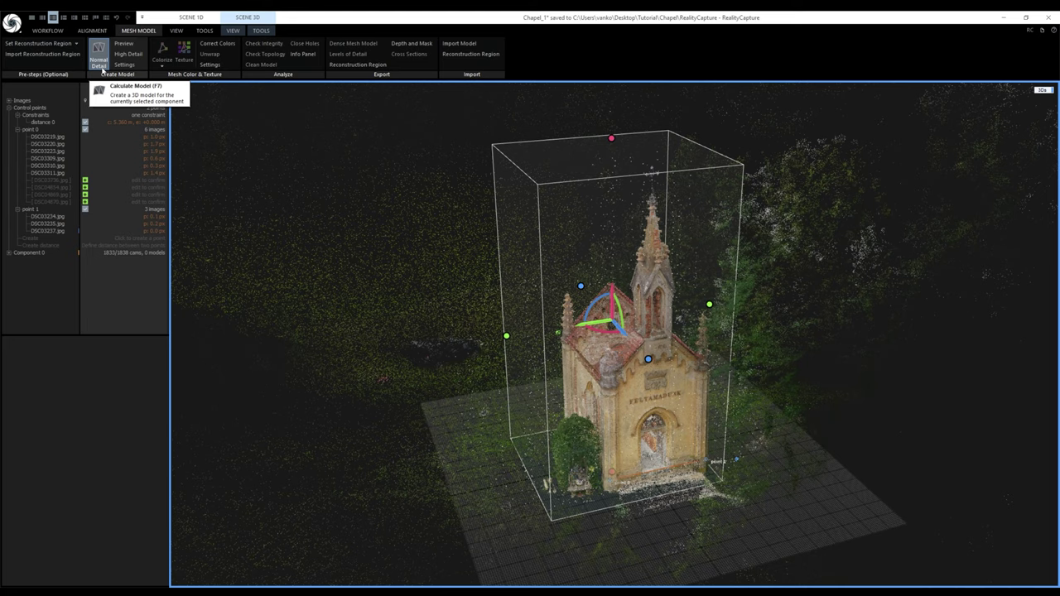
pyautogui.click(102, 71)
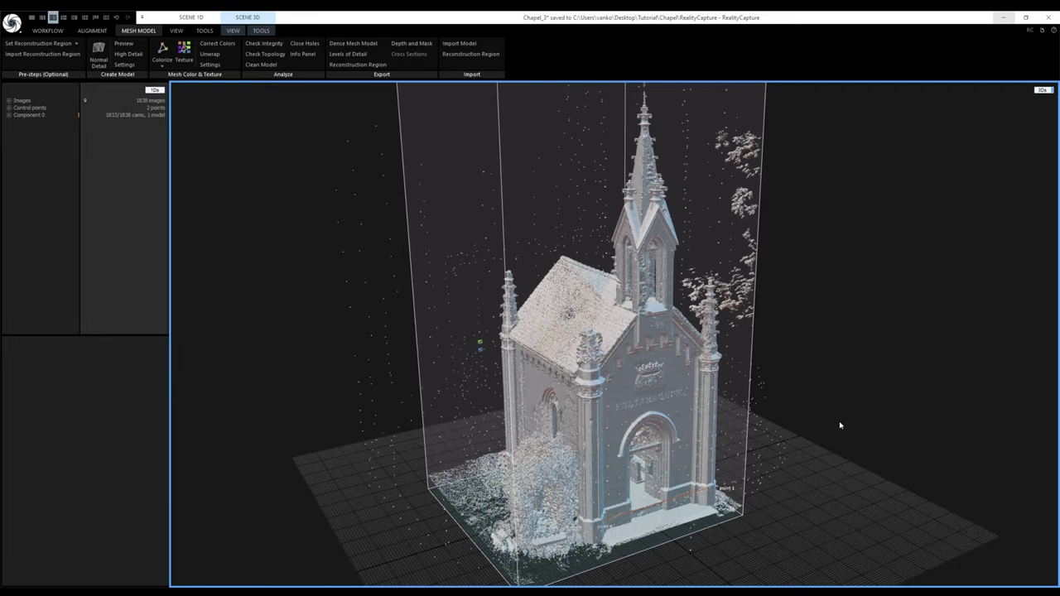
pyautogui.scroll(5, 648, 396)
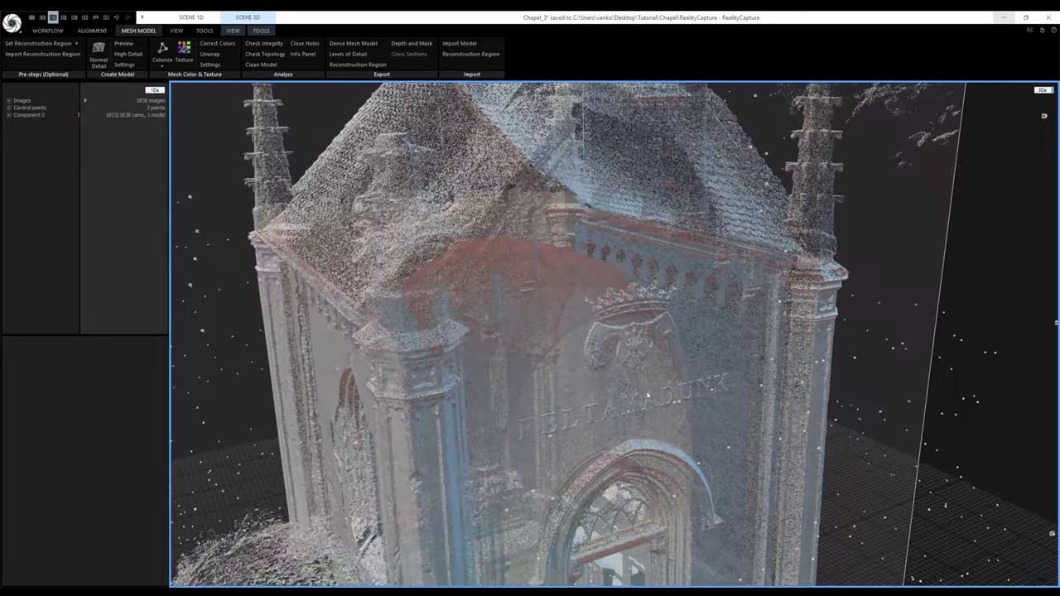
pyautogui.scroll(5, 647, 396)
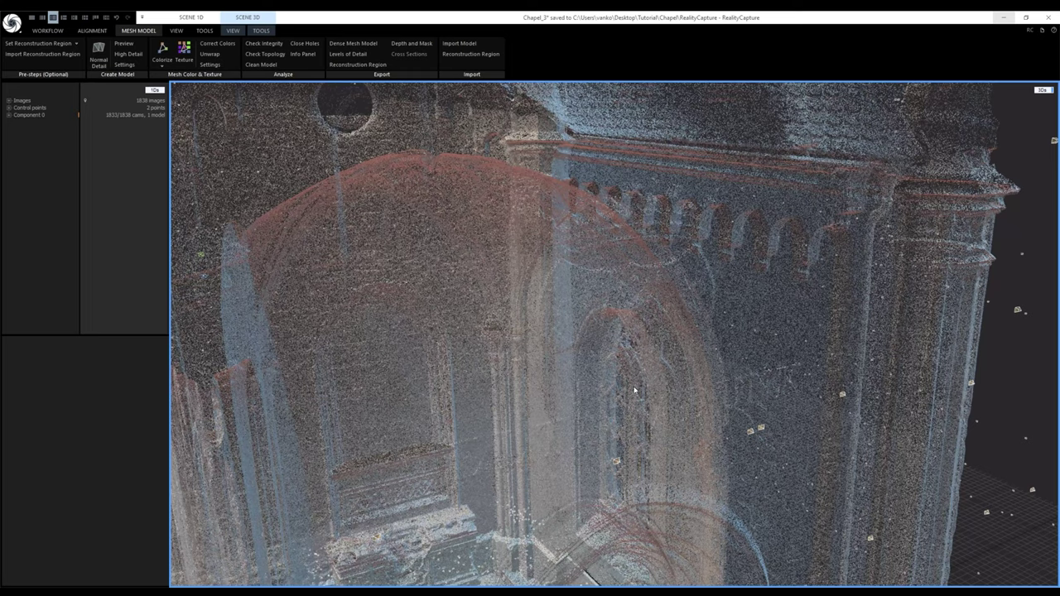
pyautogui.scroll(-10, 635, 390)
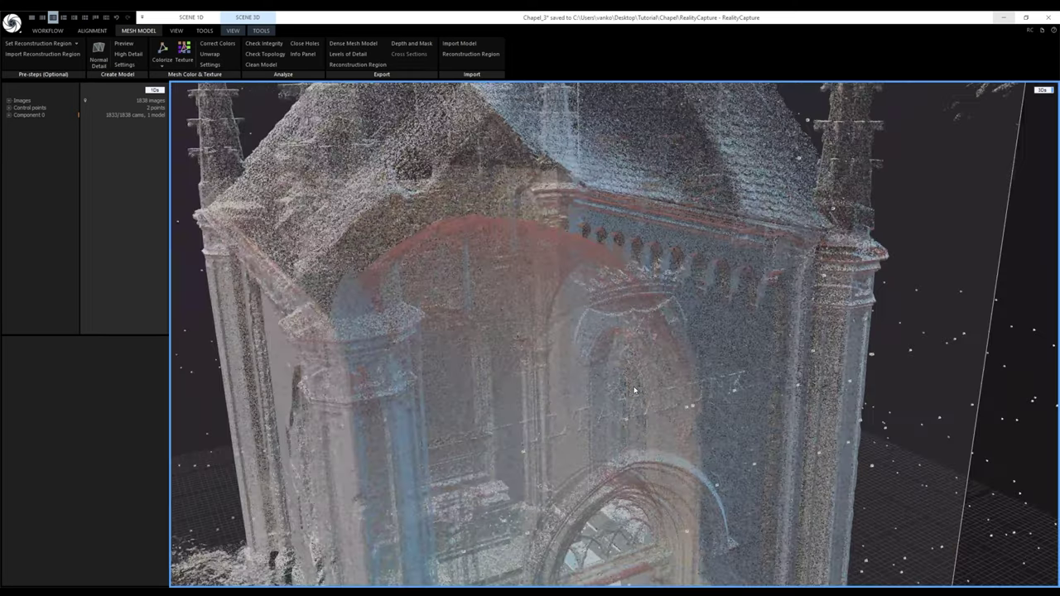
pyautogui.scroll(-3, 634, 389)
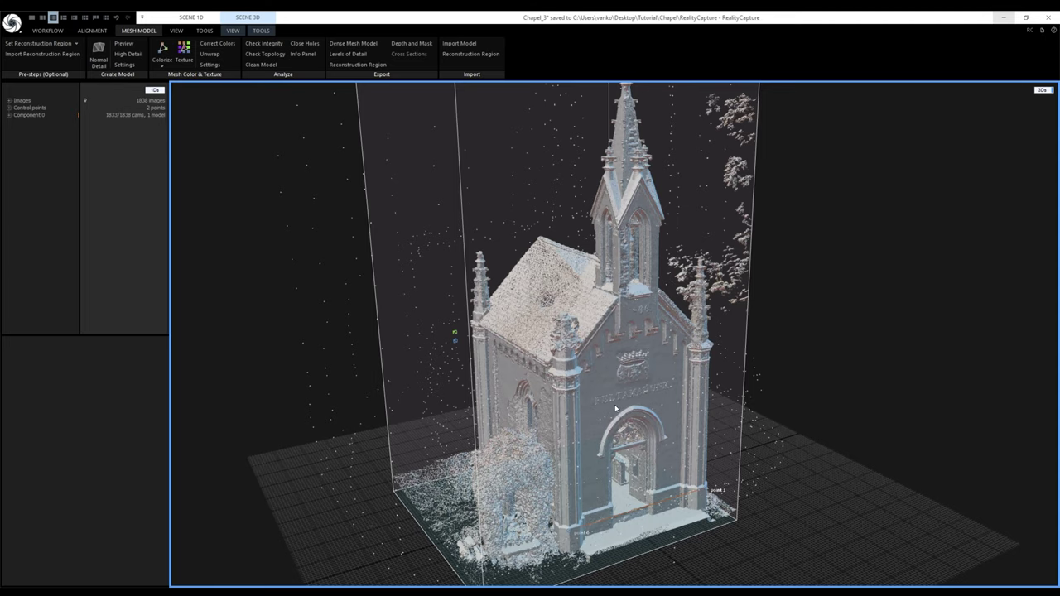
pyautogui.scroll(-3, 616, 407)
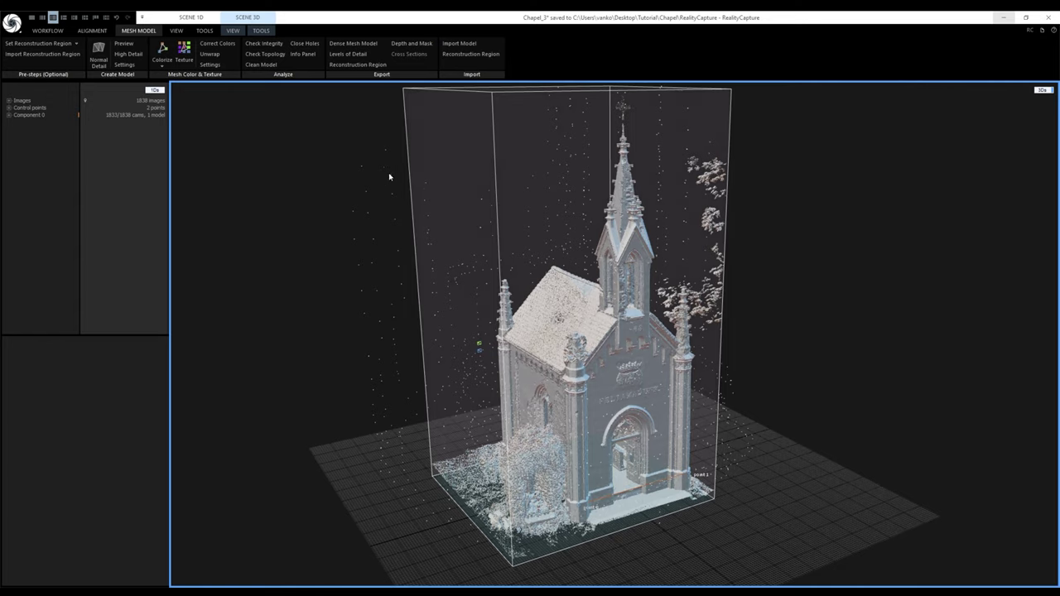
# Create a clipping box from the reconstruction region
pyautogui.click(233, 30)
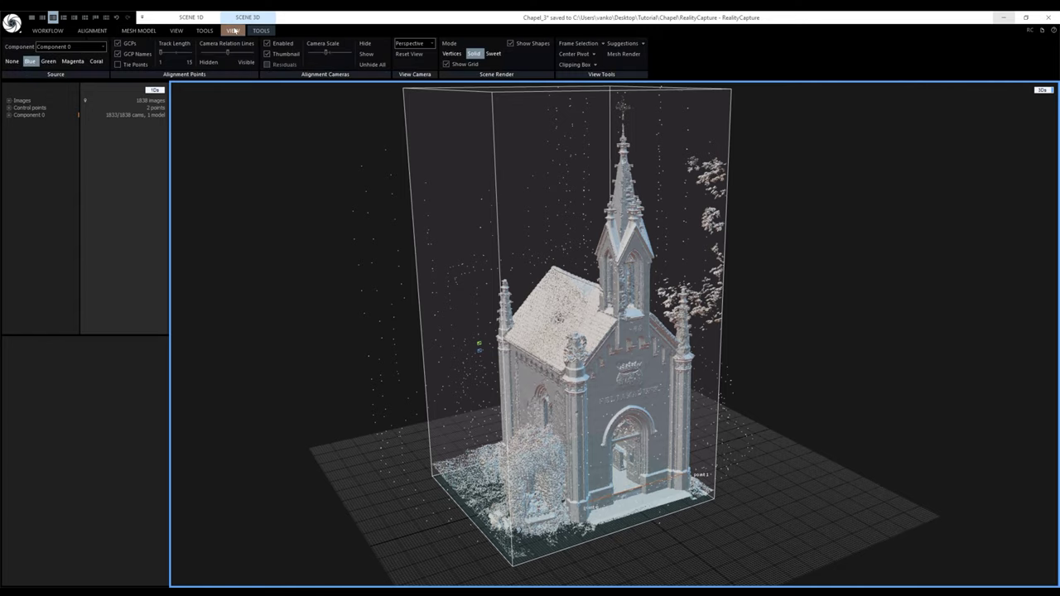
pyautogui.click(594, 65)
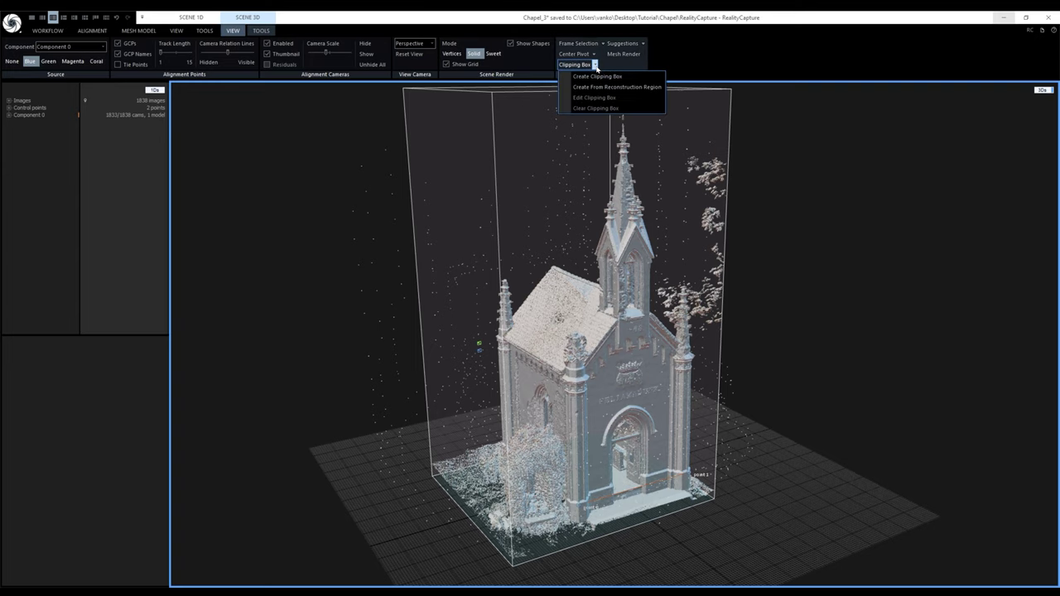
pyautogui.click(623, 88)
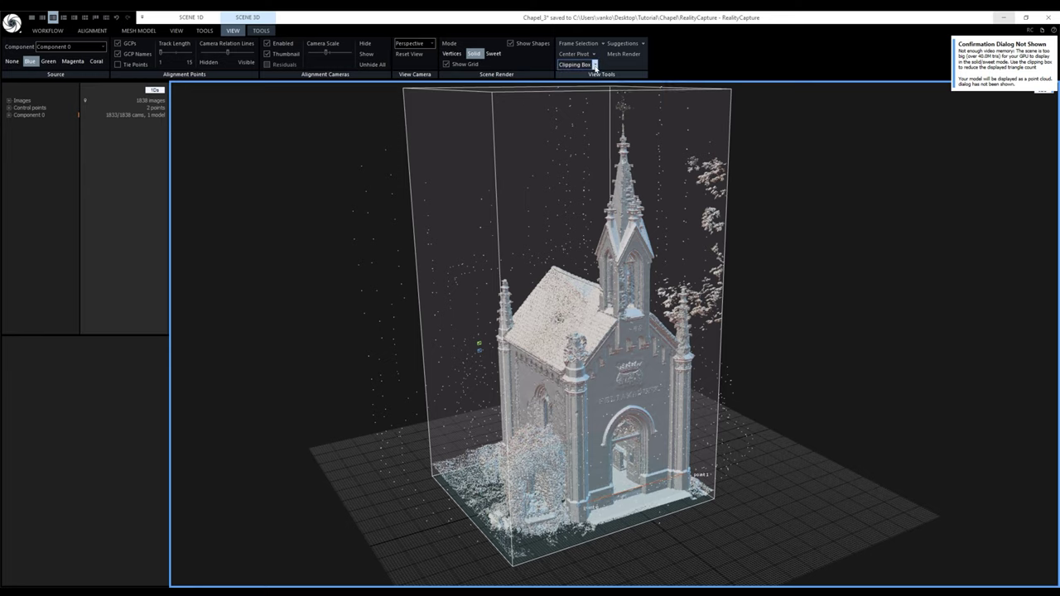
# Edit the clipping box, shrinking it around the chapel's entrance portal and steps to inspect that part of the mesh
pyautogui.click(594, 65)
pyautogui.click(595, 98)
pyautogui.scroll(-1, 586, 292)
pyautogui.moveTo(569, 199); pyautogui.dragTo(555, 389)
pyautogui.moveTo(463, 454); pyautogui.dragTo(583, 458)
pyautogui.scroll(5, 688, 440)
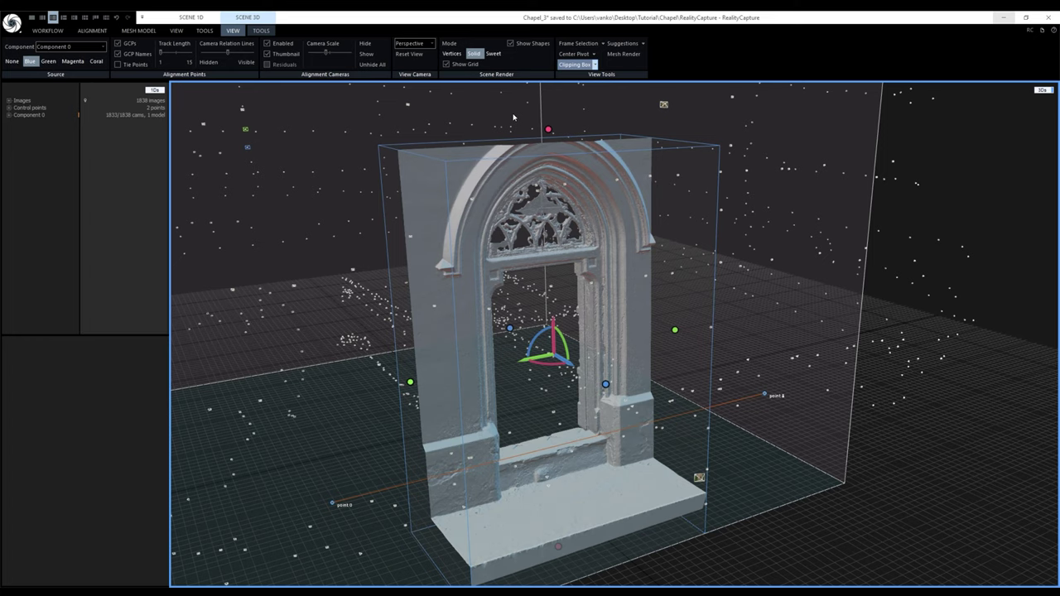
# Clear the clipping box so the whole chapel model is displayed
pyautogui.click(595, 65)
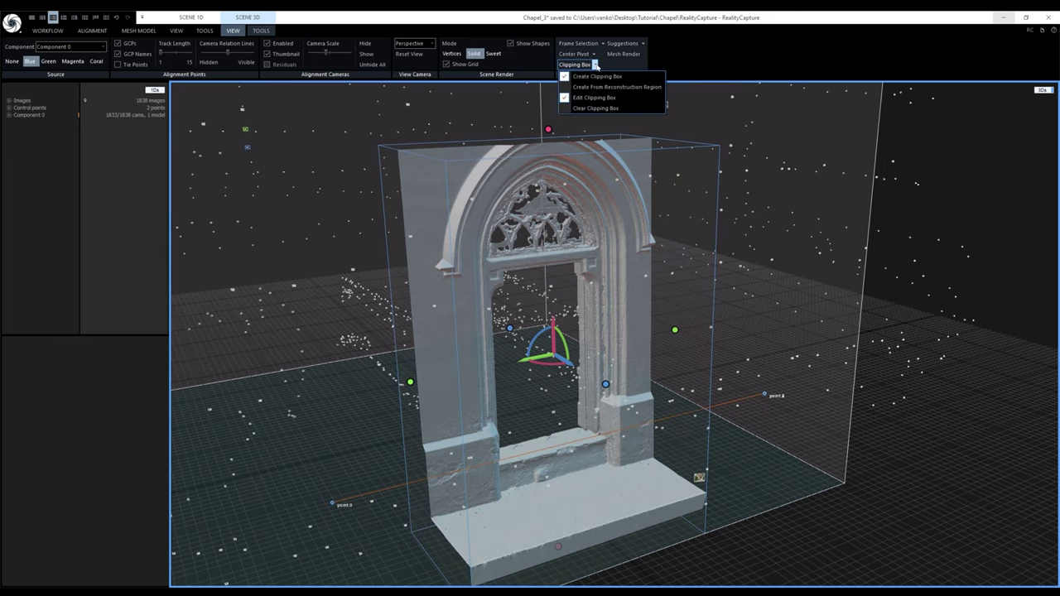
pyautogui.click(611, 108)
pyautogui.scroll(-5, 660, 454)
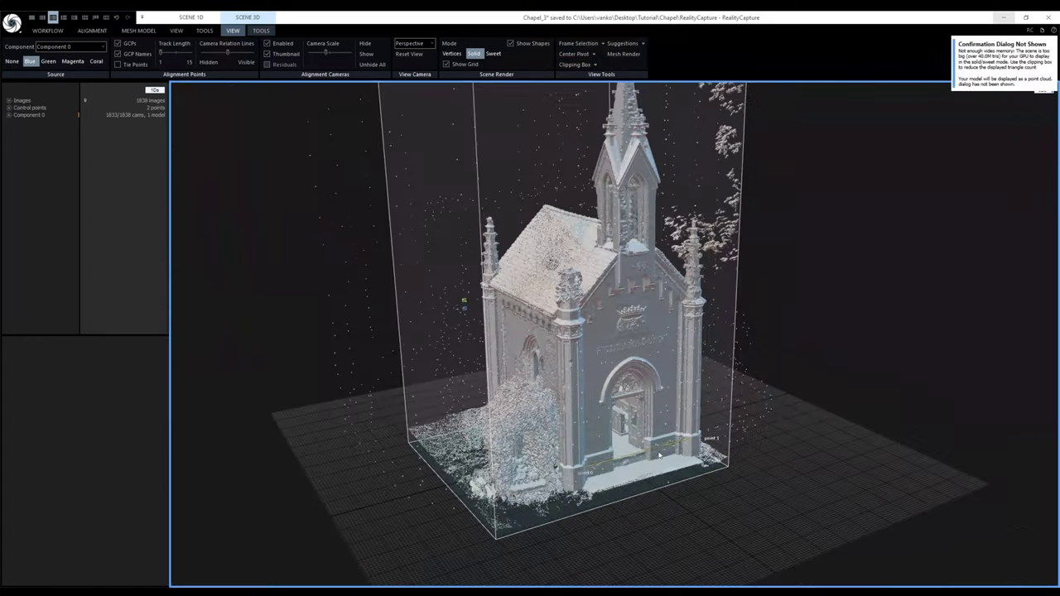
# Select the chapel mesh's largest connected component with the advanced selection and invert the selection to target the detached pieces
pyautogui.moveTo(660, 455); pyautogui.dragTo(630, 406)
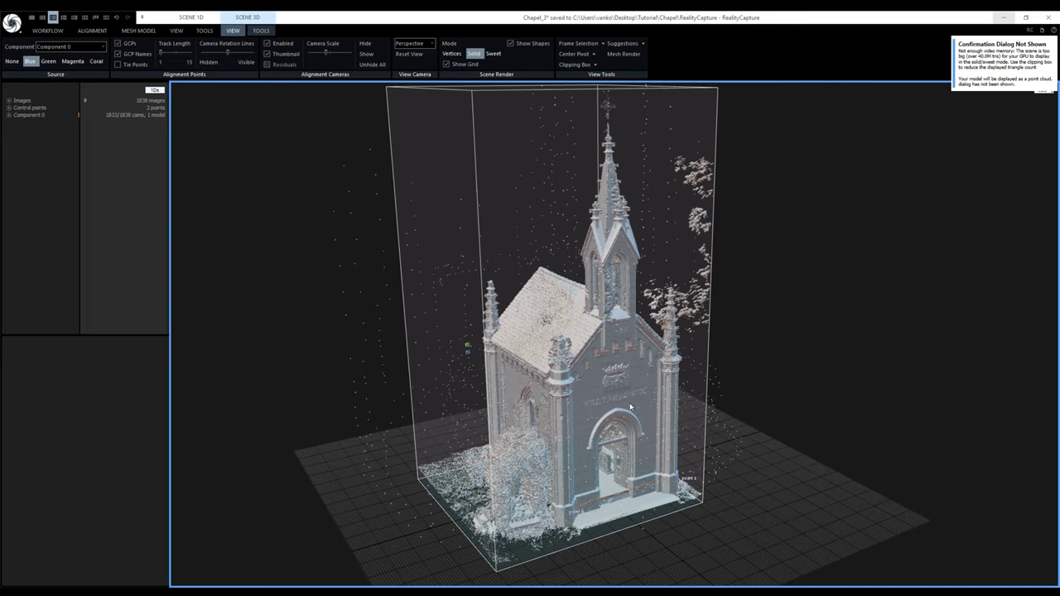
pyautogui.click(265, 31)
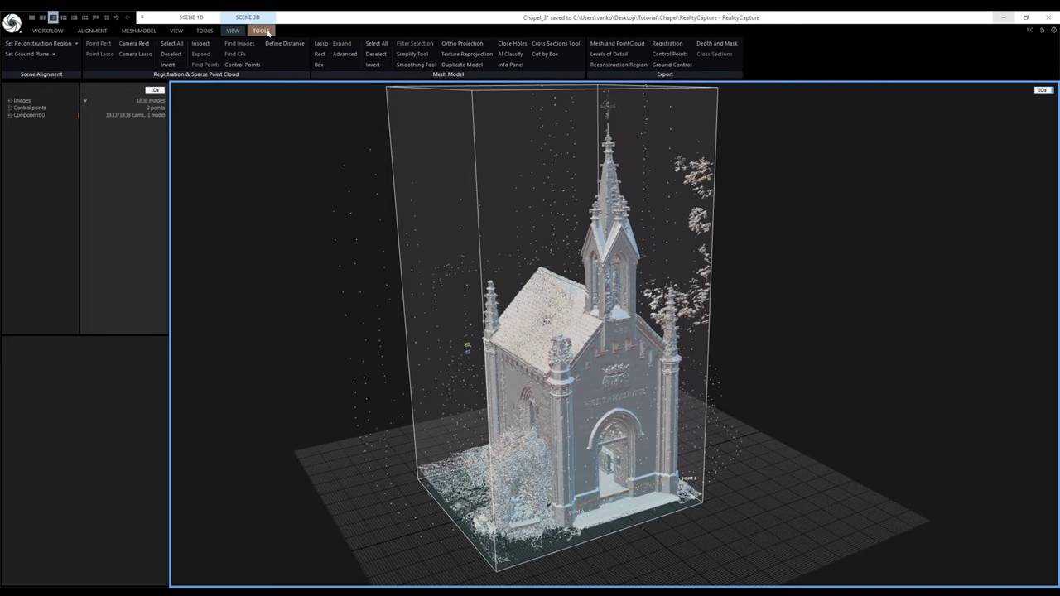
pyautogui.click(346, 55)
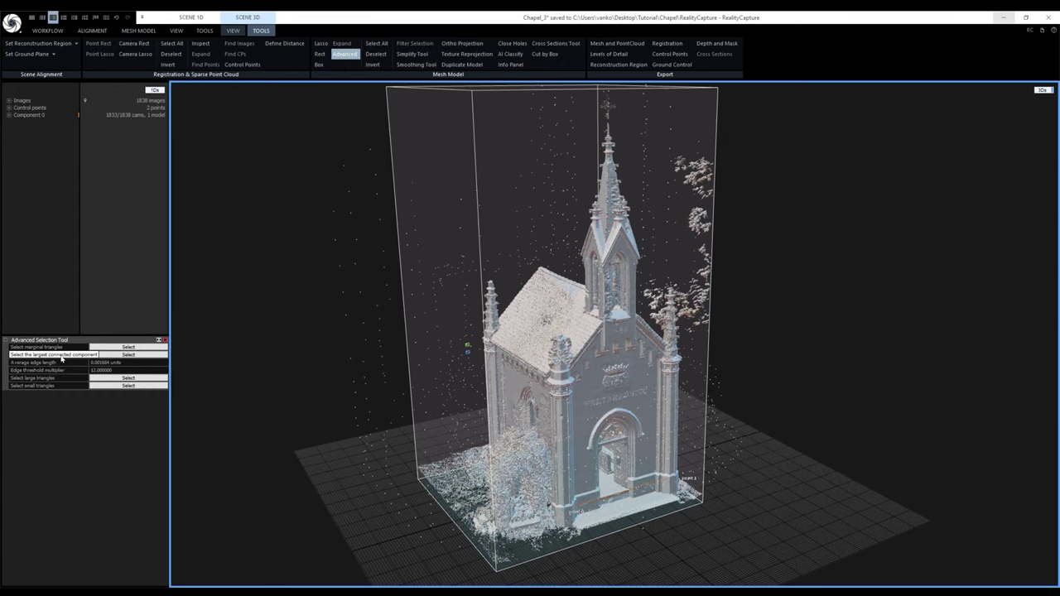
pyautogui.click(157, 356)
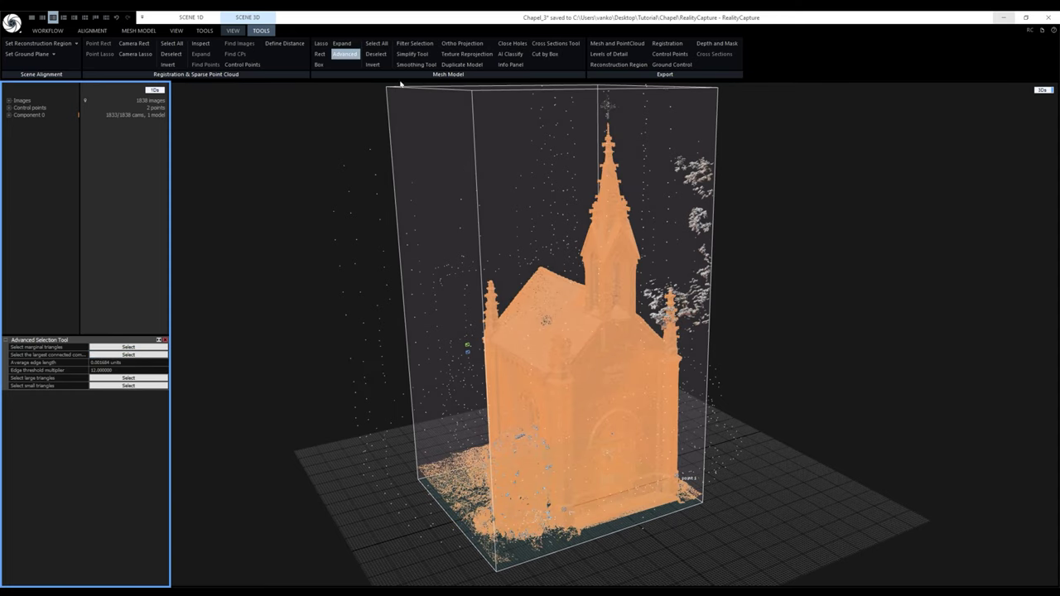
pyautogui.click(378, 67)
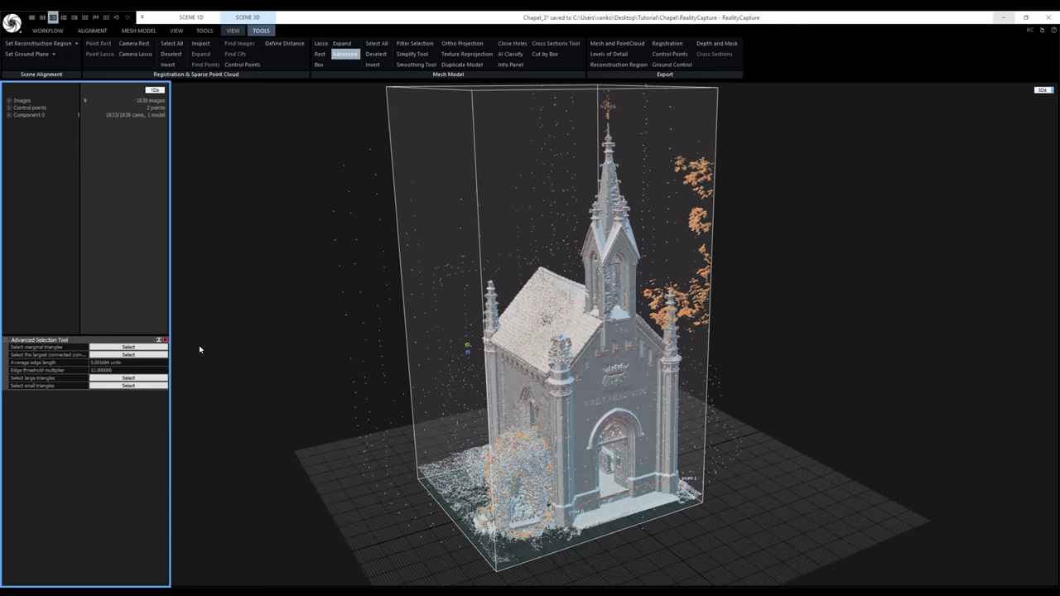
# Add the marginal triangles to the selection, filter all selected triangles out of the mesh, and select the filtered Model 2
pyautogui.keyDown('ctrl'); pyautogui.click(143, 349); pyautogui.keyUp('ctrl')
pyautogui.click(415, 43)
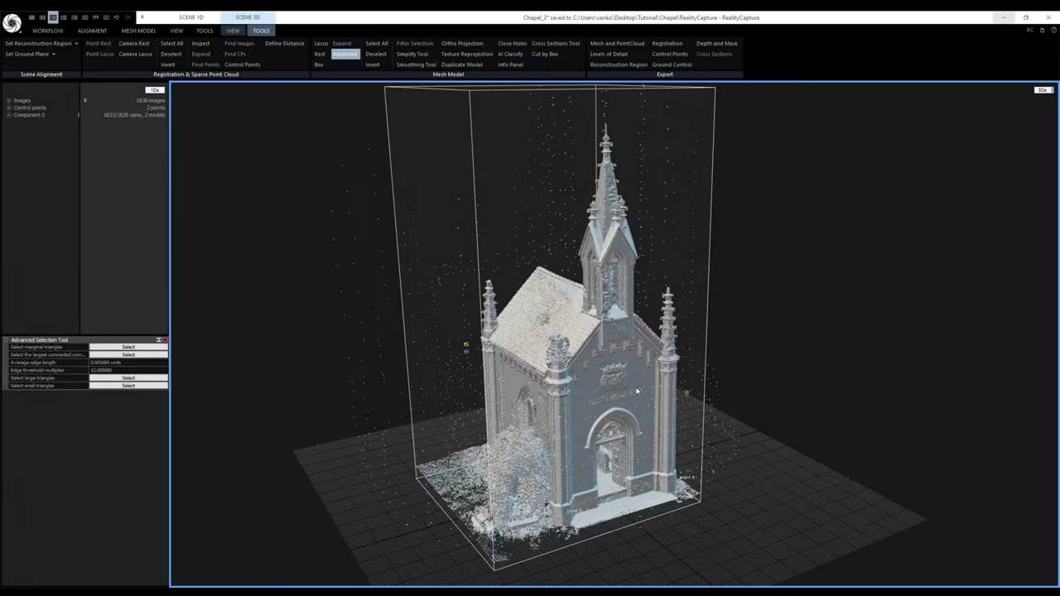
pyautogui.click(165, 339)
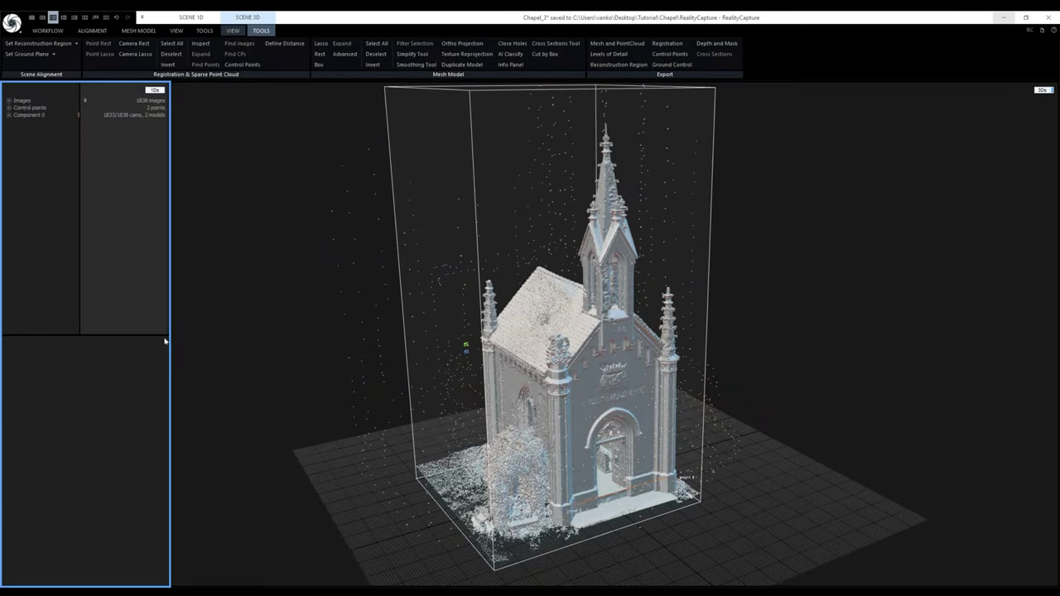
pyautogui.click(8, 115)
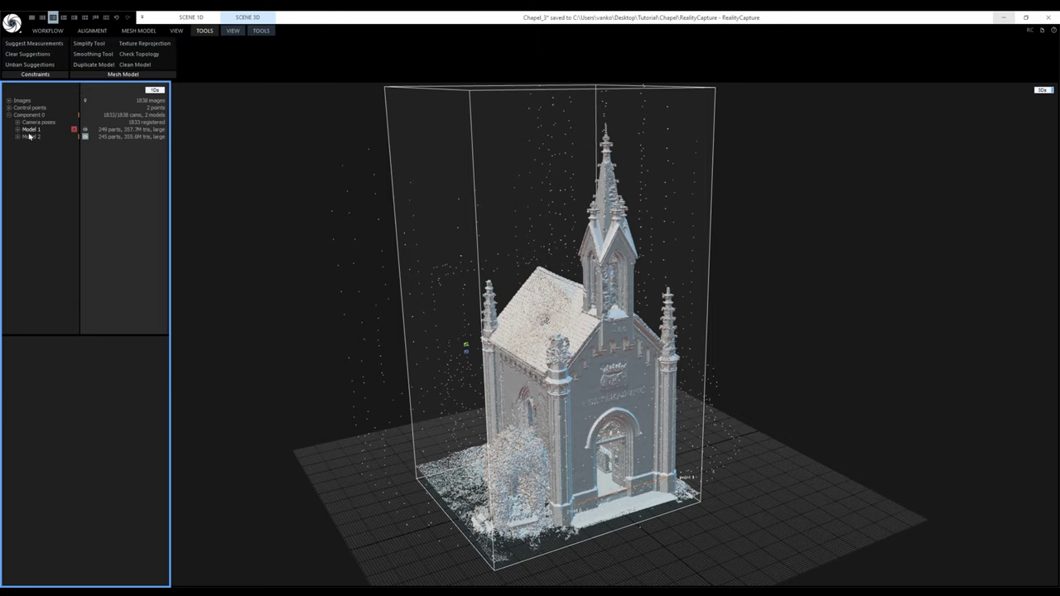
pyautogui.click(30, 137)
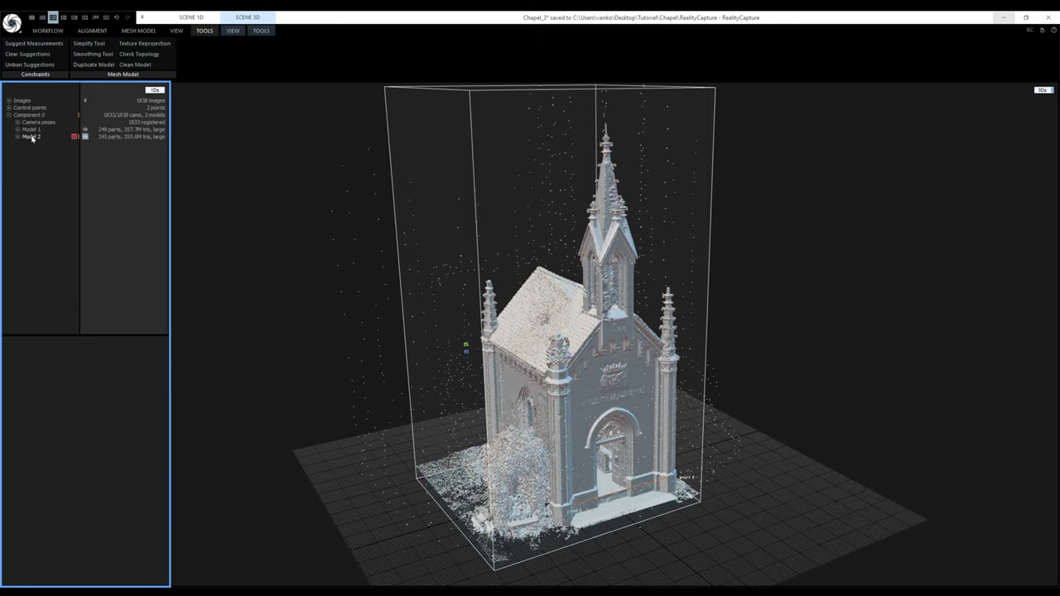
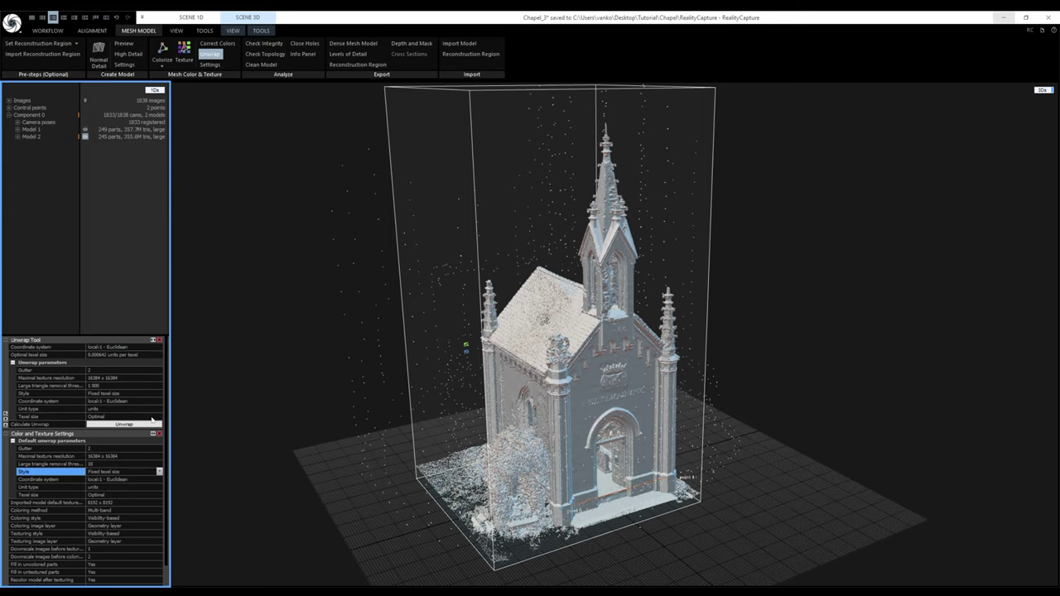
pyautogui.click(160, 418)
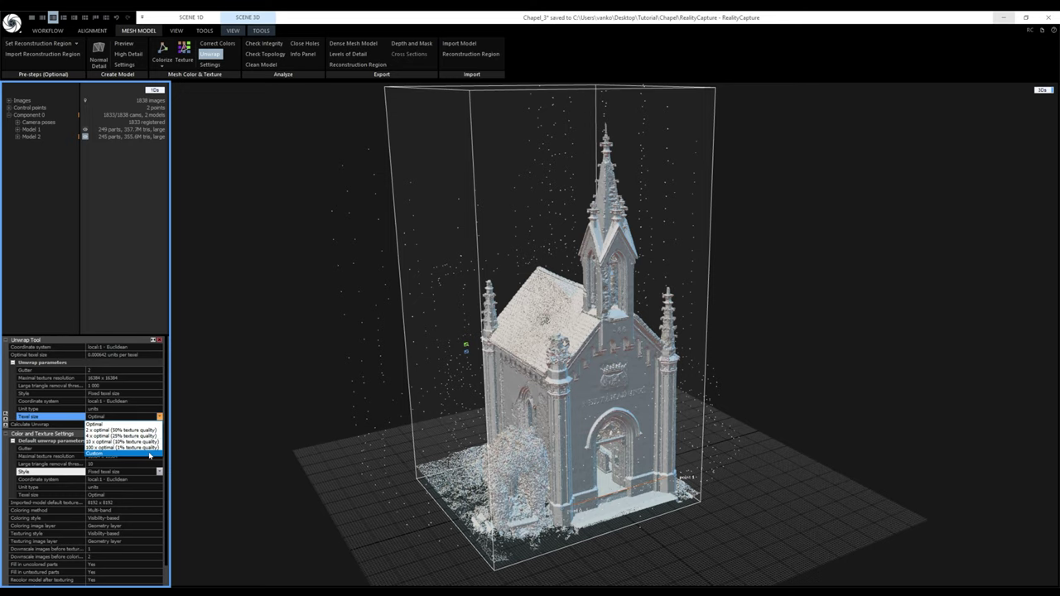
pyautogui.click(150, 456)
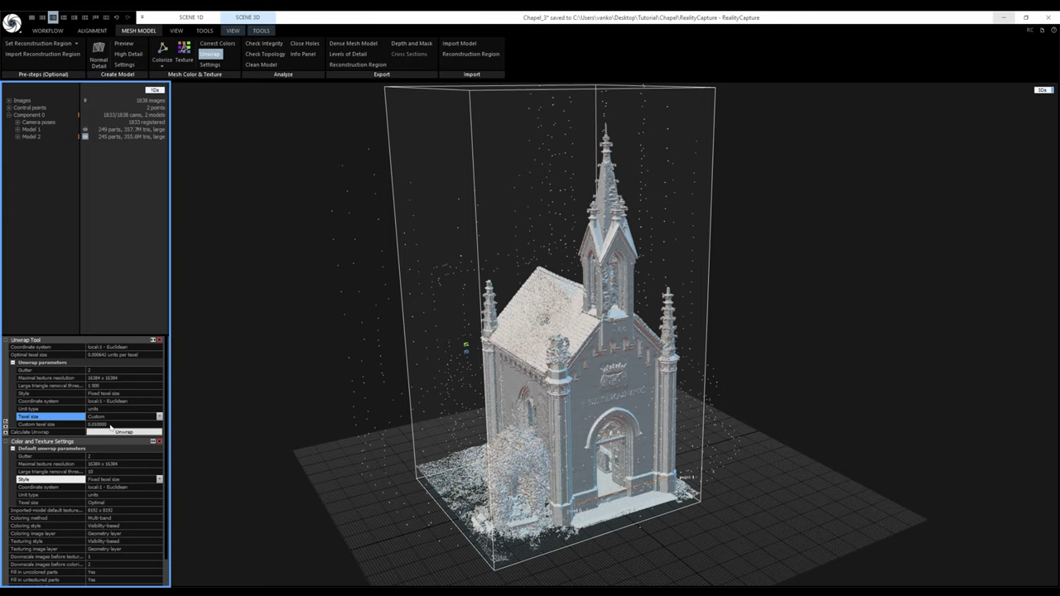
pyautogui.click(159, 420)
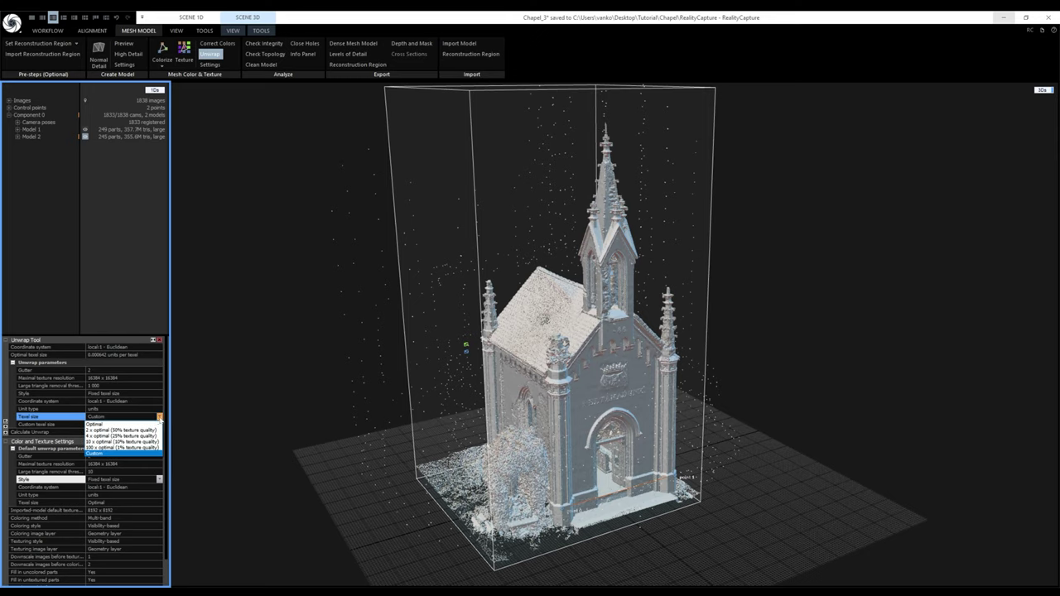
pyautogui.click(153, 427)
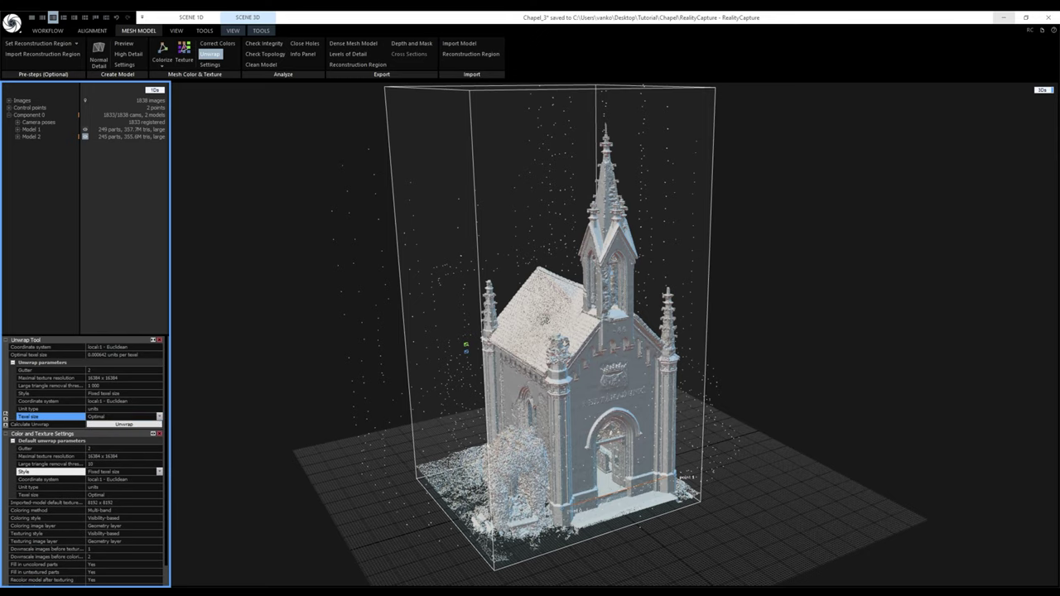
# Unwrap the filtered model using the fixed texel size style with Optimal texel size, and calculate its texture
pyautogui.click(148, 425)
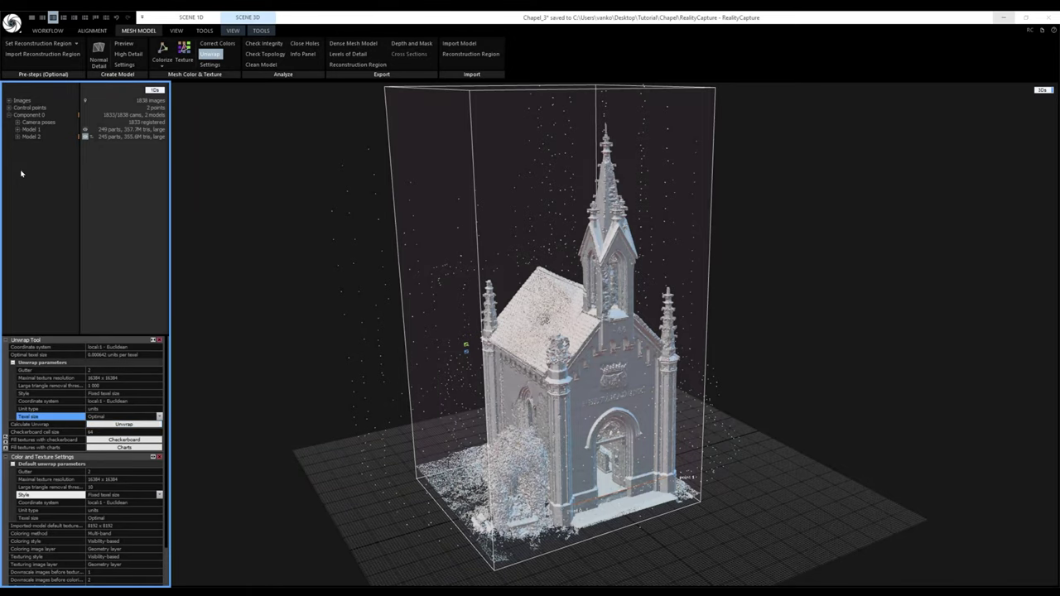
pyautogui.click(17, 138)
pyautogui.click(17, 137)
pyautogui.click(184, 60)
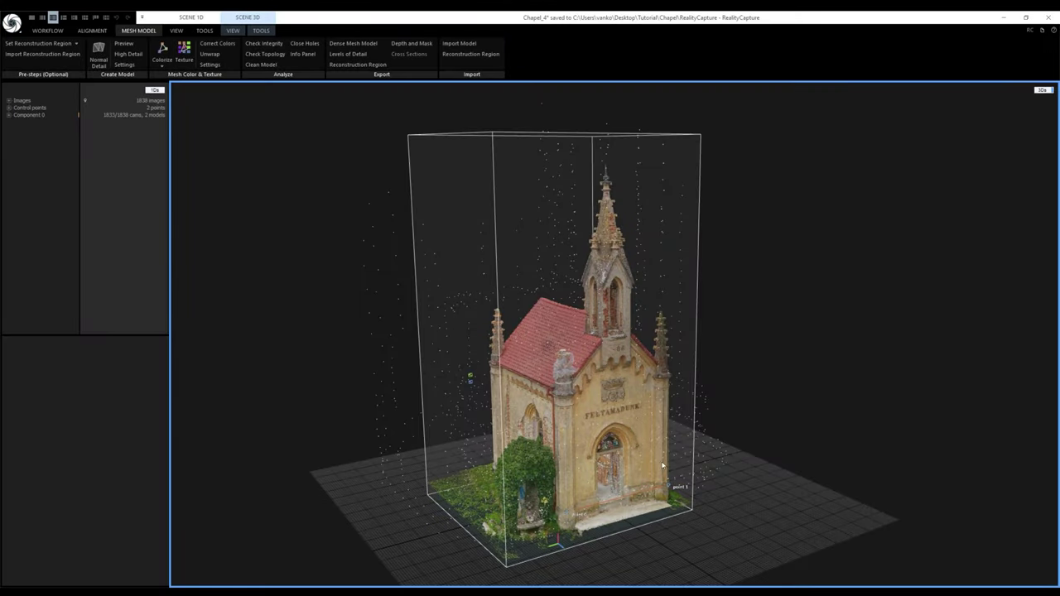
# Open the Simplify Tool for the textured chapel model and enable both color reprojection and normal reprojection
pyautogui.moveTo(662, 467); pyautogui.dragTo(688, 476)
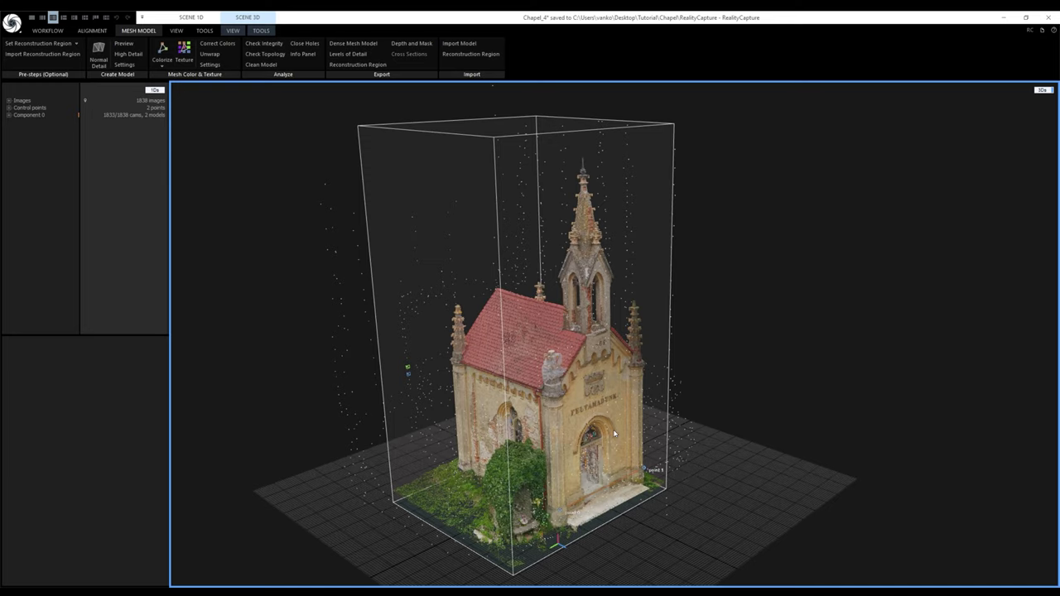
pyautogui.click(262, 31)
pyautogui.click(413, 54)
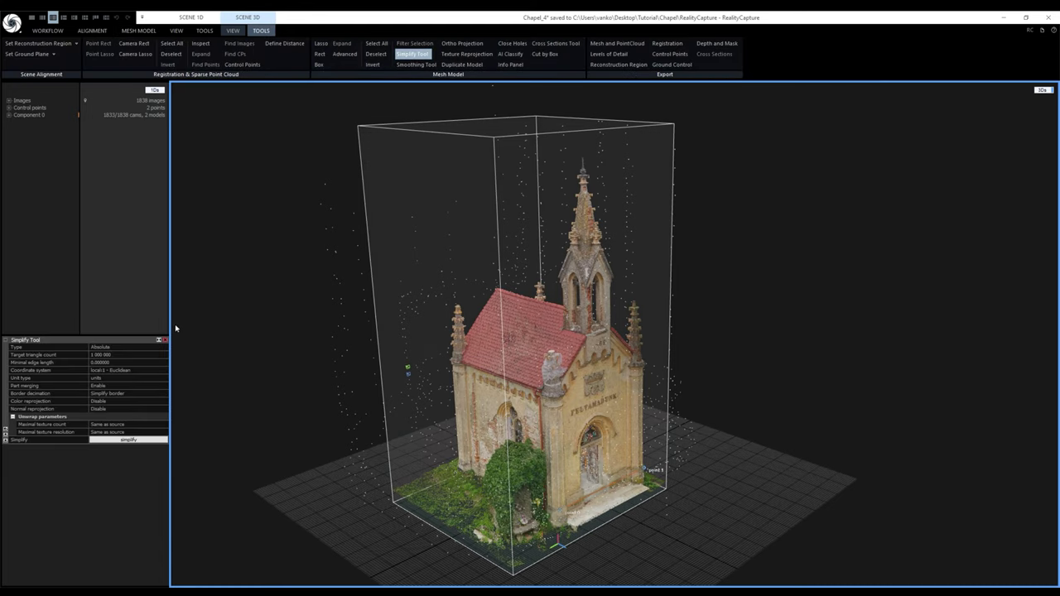
pyautogui.click(165, 347)
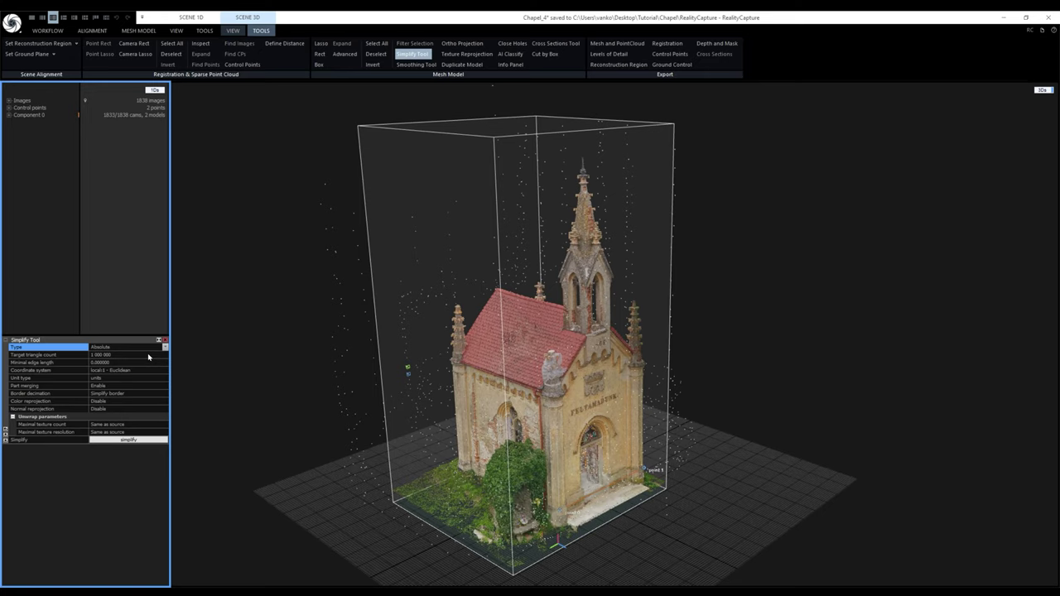
pyautogui.click(166, 401)
pyautogui.click(162, 409)
pyautogui.click(166, 410)
pyautogui.click(98, 415)
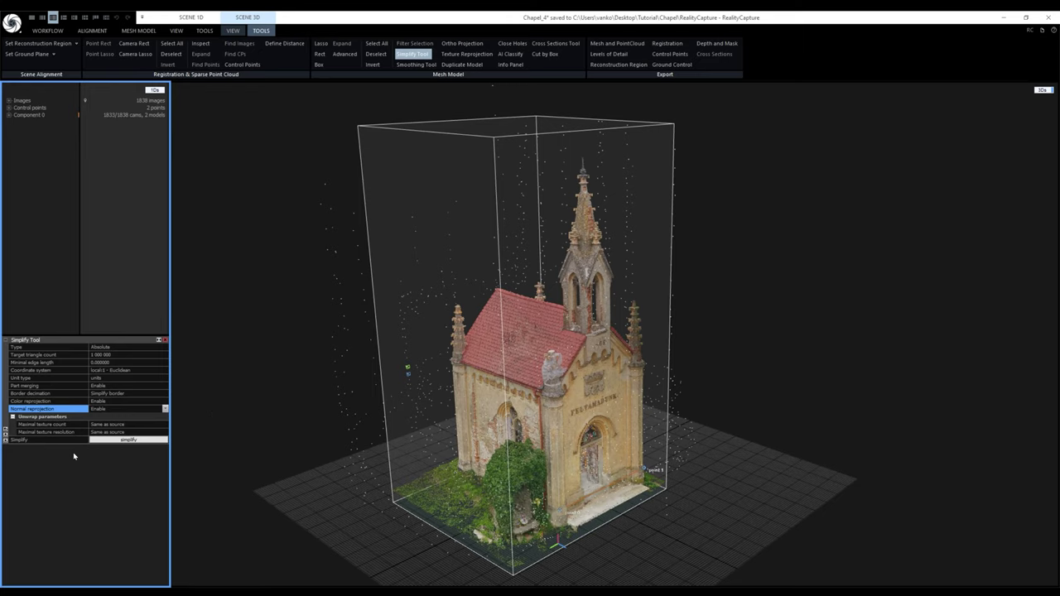
# Set a Custom maximal texture count of 1 and simplify the model to an absolute target of 1,000,000 triangles
pyautogui.click(159, 425)
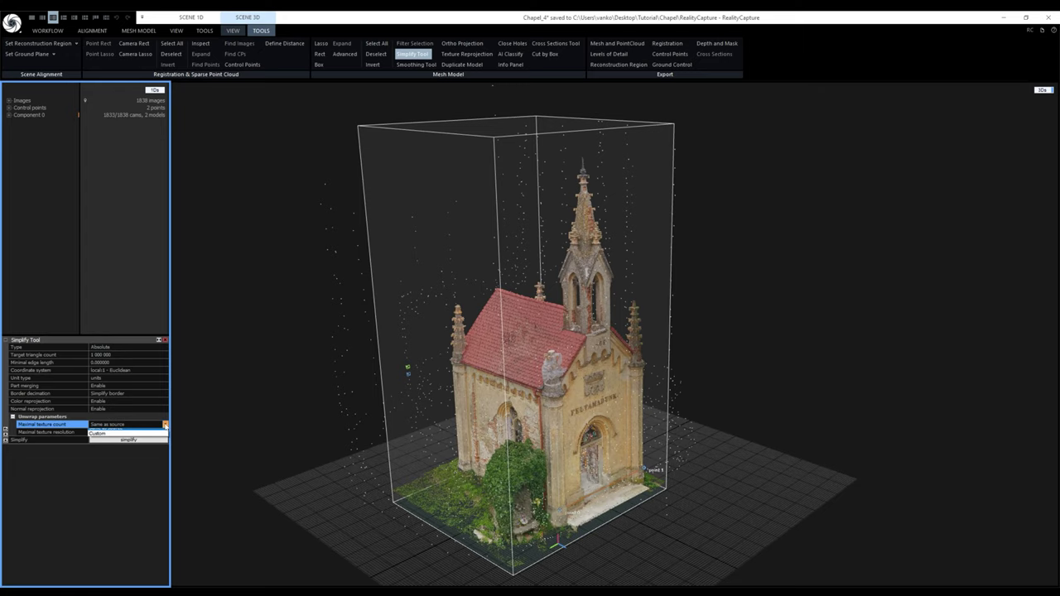
pyautogui.click(150, 440)
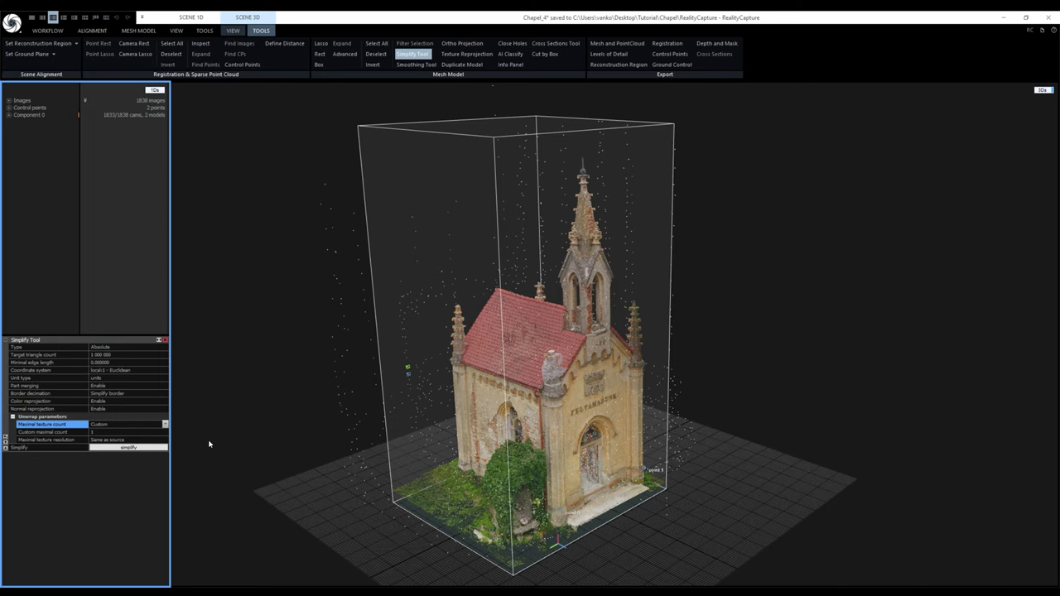
pyautogui.click(146, 448)
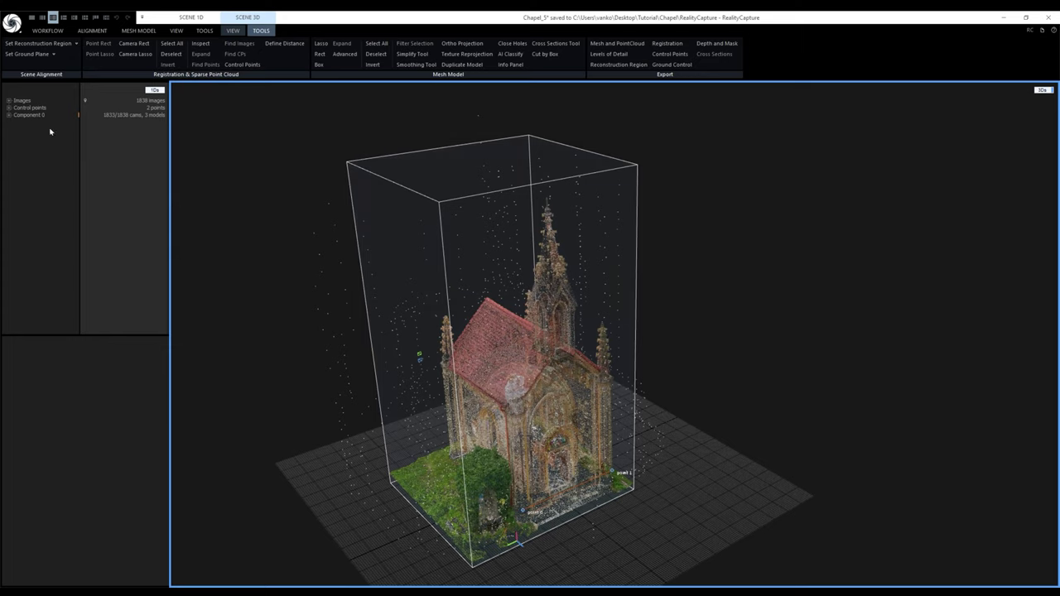
# Expand the simplified Model 3's texture layers and display the model in Sweet render mode to examine its entrance doorway up close
pyautogui.click(8, 114)
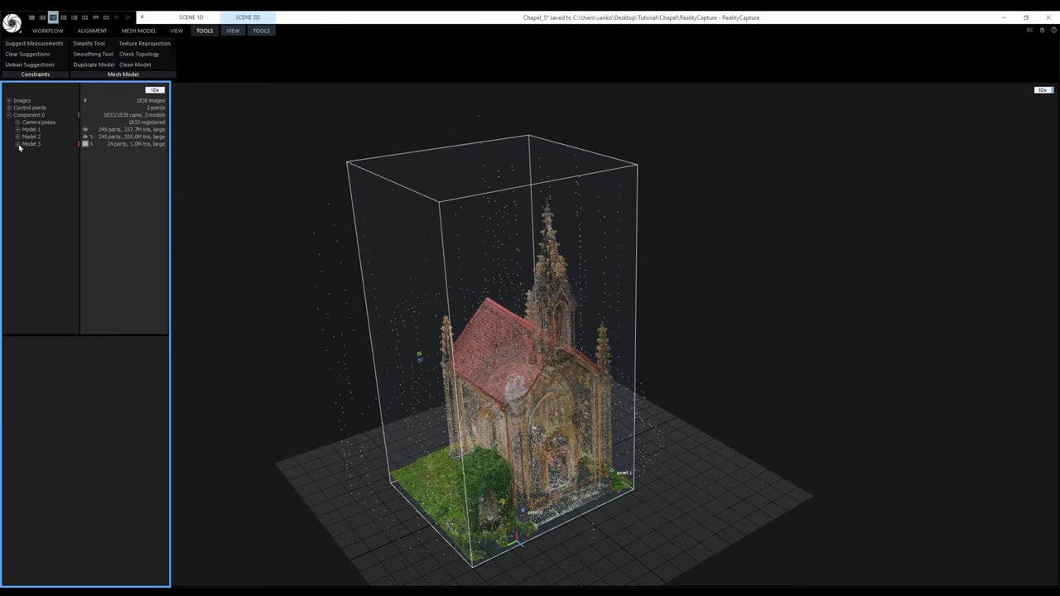
pyautogui.click(17, 144)
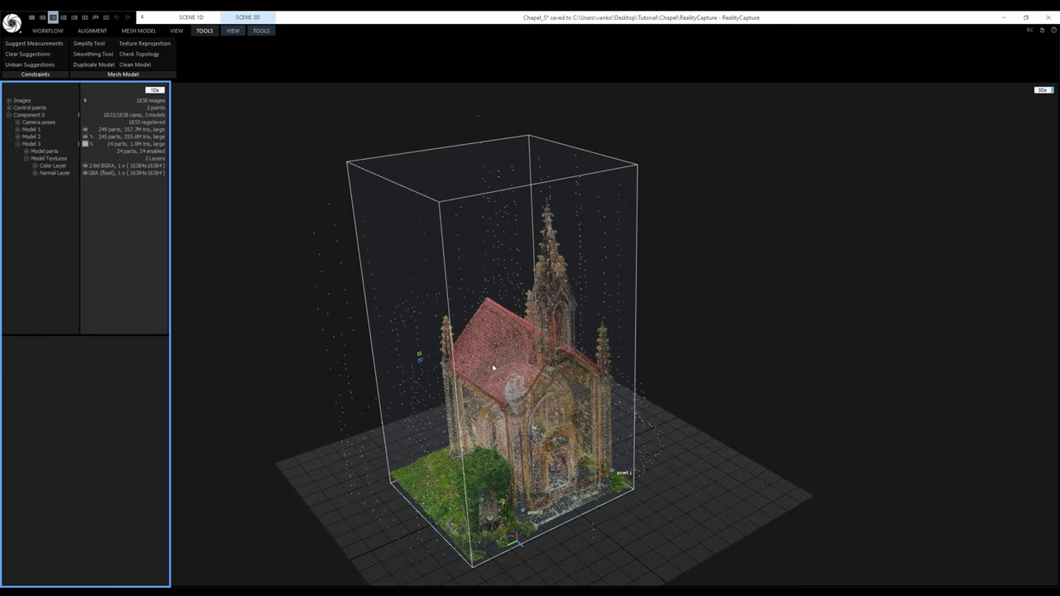
pyautogui.click(233, 30)
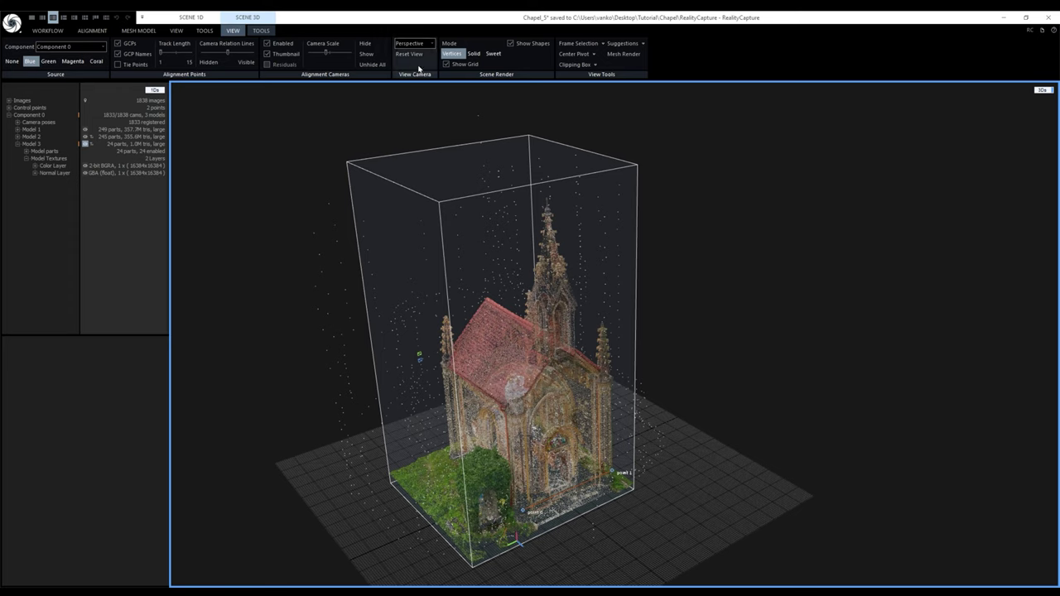
pyautogui.click(494, 53)
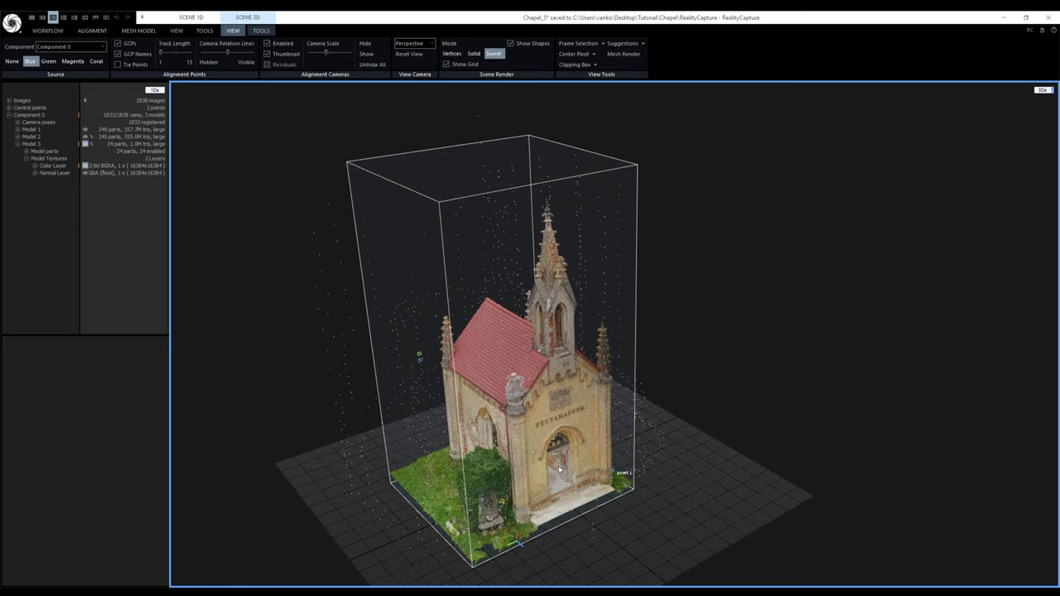
pyautogui.scroll(10, 511, 453)
pyautogui.scroll(10, 511, 453)
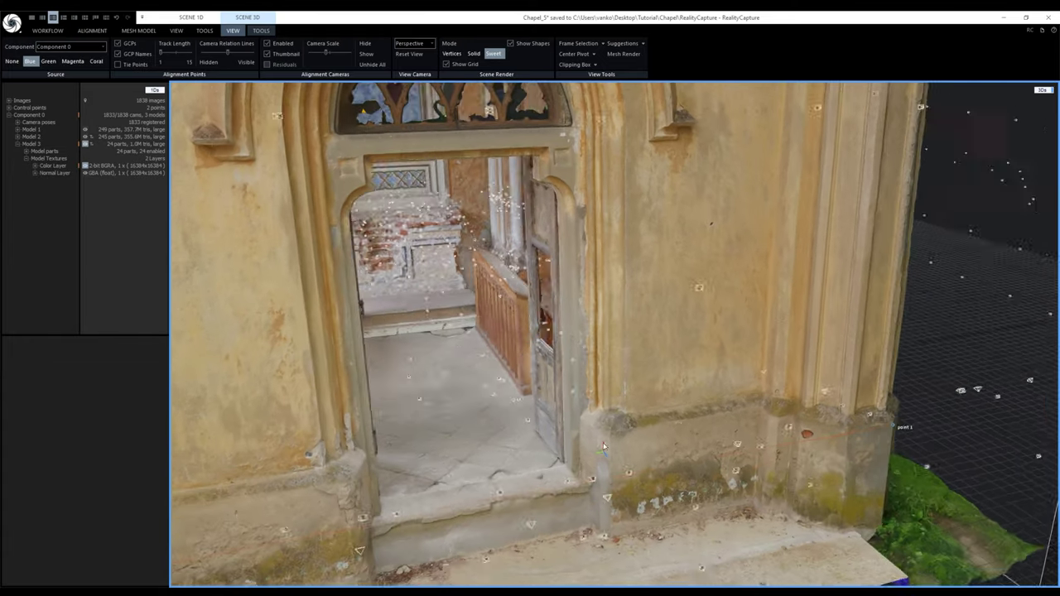
pyautogui.moveTo(603, 447); pyautogui.dragTo(522, 437)
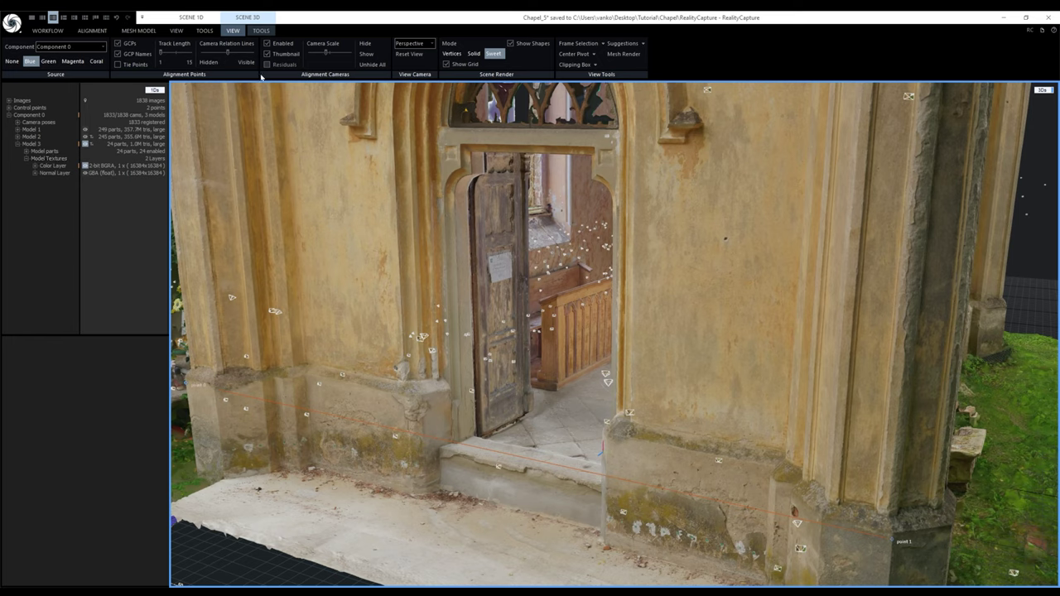
pyautogui.click(262, 31)
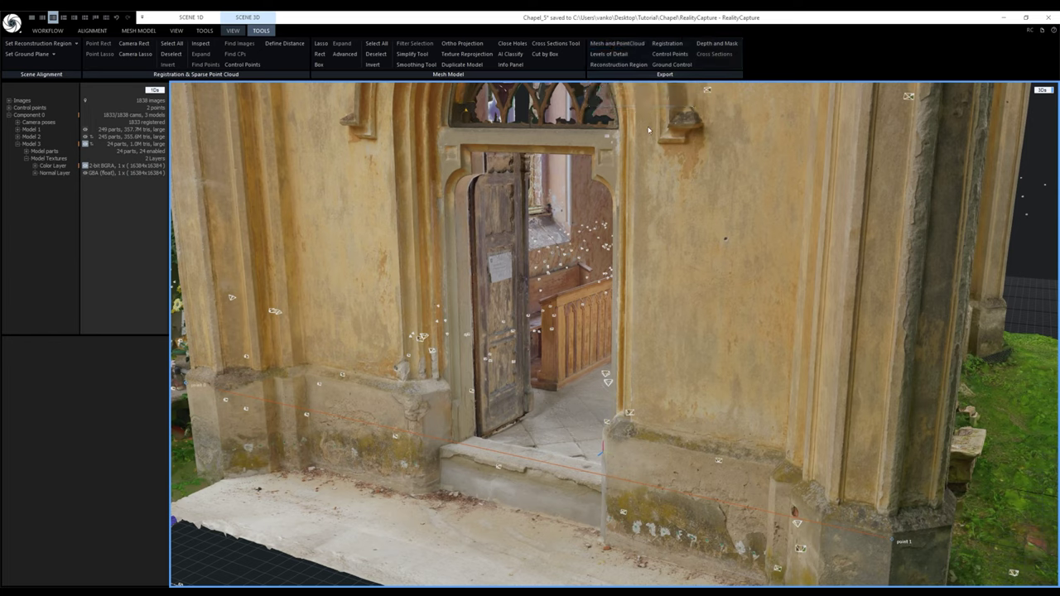
pyautogui.click(47, 31)
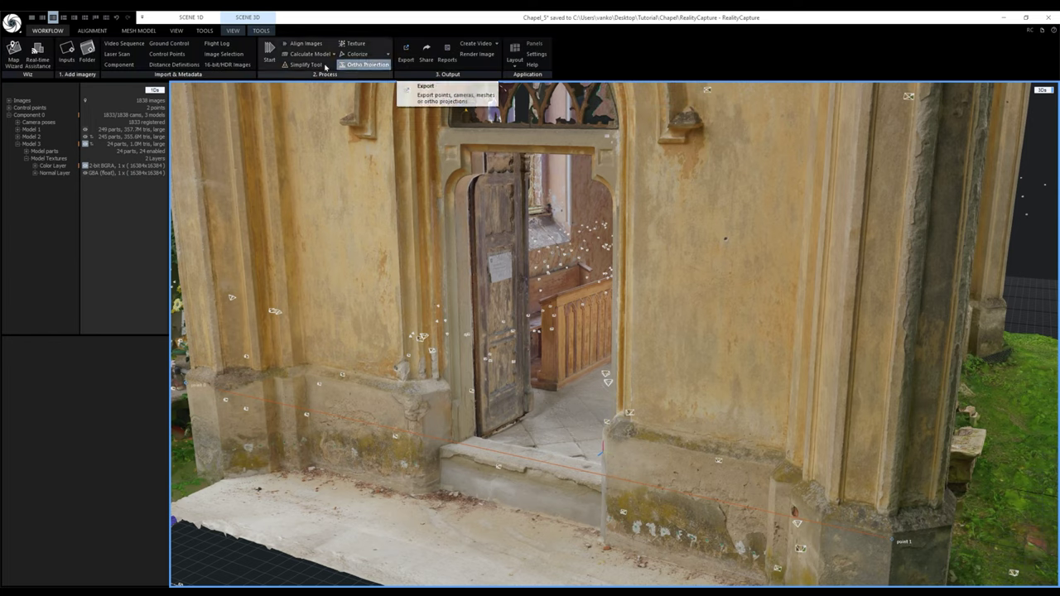
pyautogui.click(11, 22)
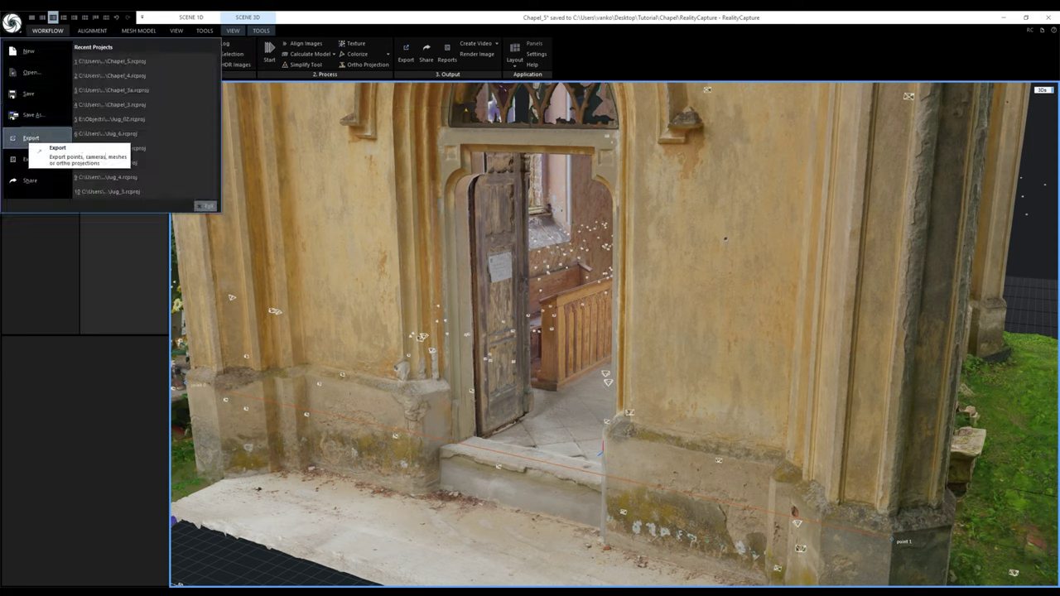
pyautogui.press('Escape')
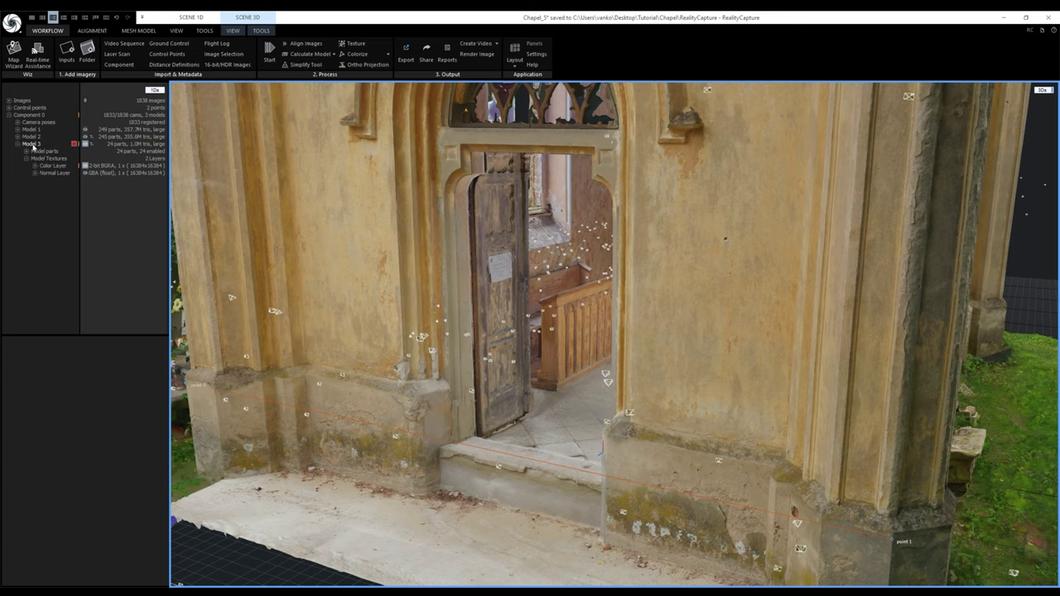
# Start exporting the simplified chapel Model 3 as a Wavefront OBJ into the Chapel Export folder under a new file name
pyautogui.click(11, 22)
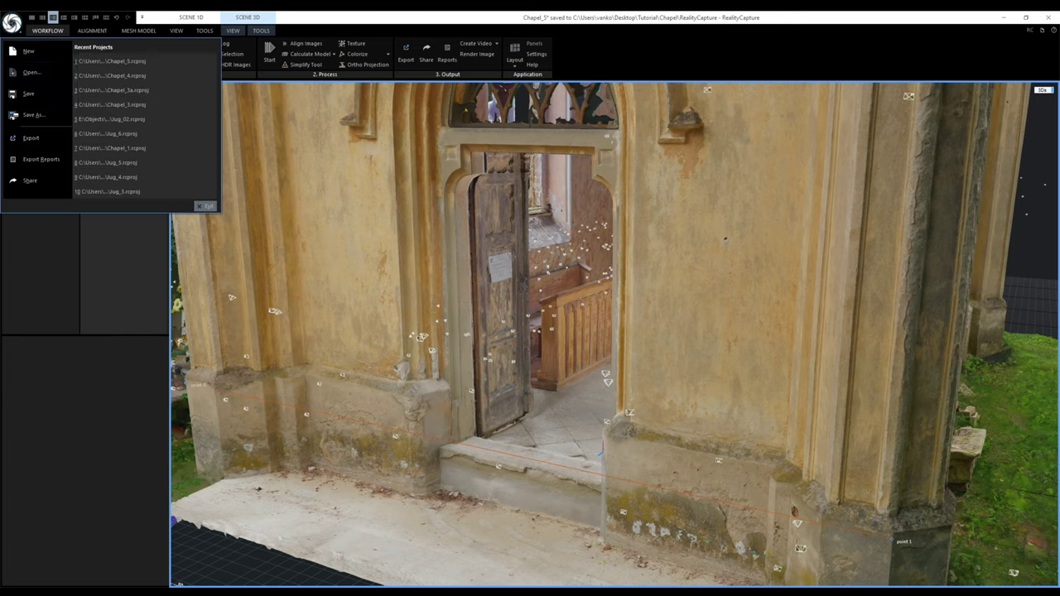
pyautogui.click(30, 139)
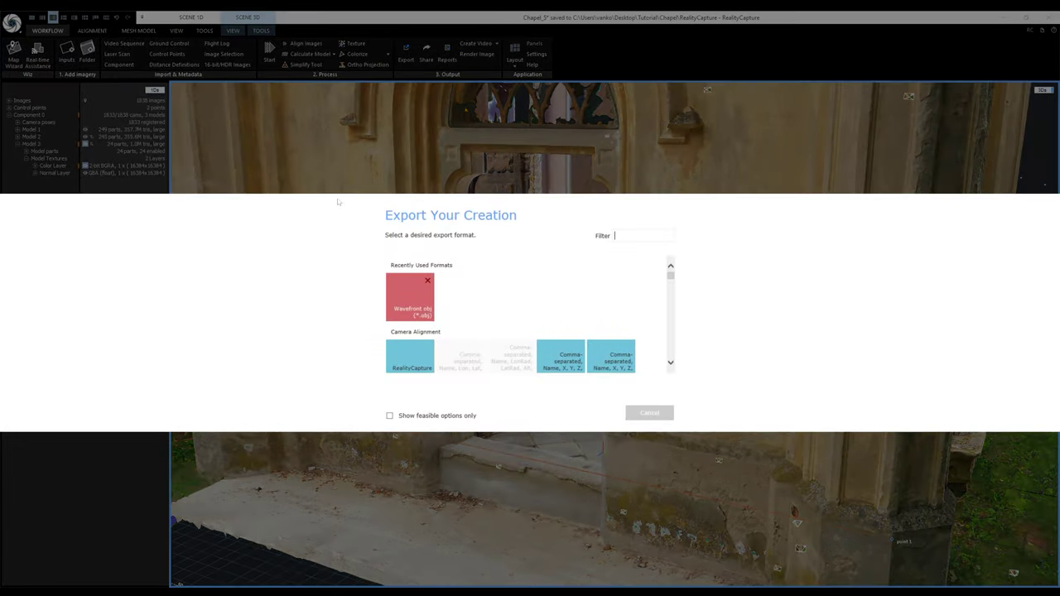
pyautogui.write('obj')
pyautogui.click(415, 295)
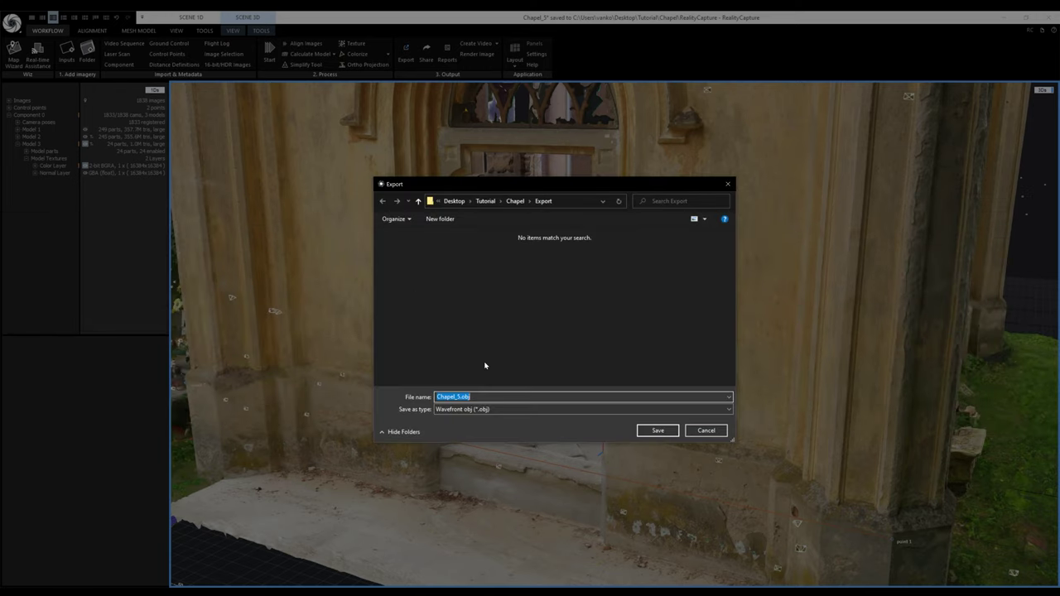
pyautogui.write('Chape')
pyautogui.click(656, 431)
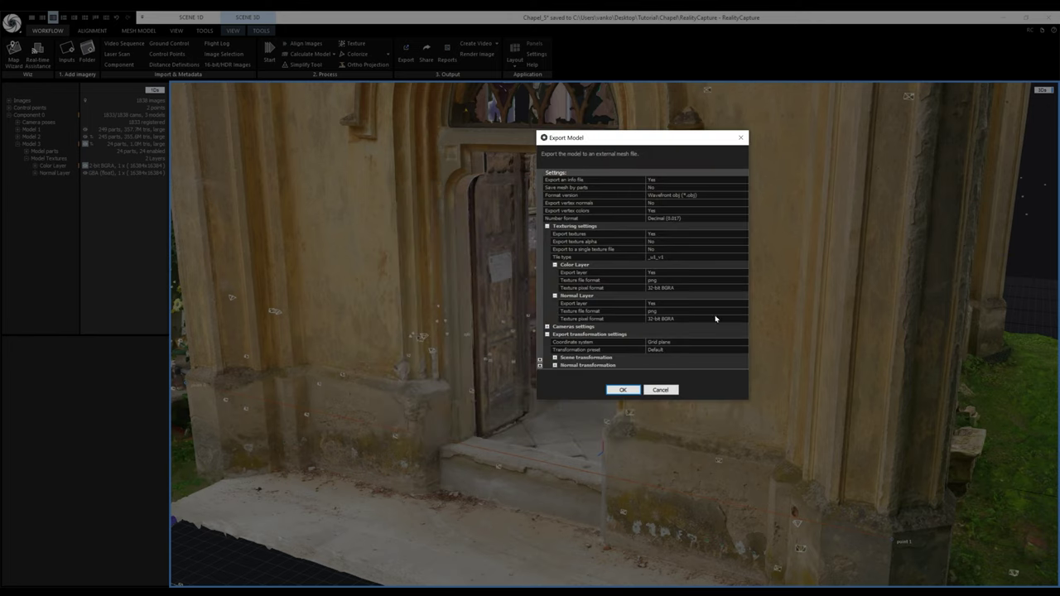
# Enable vertex normals and disable vertex colors in the model export settings
pyautogui.click(745, 203)
pyautogui.click(736, 212)
pyautogui.click(745, 210)
pyautogui.click(726, 228)
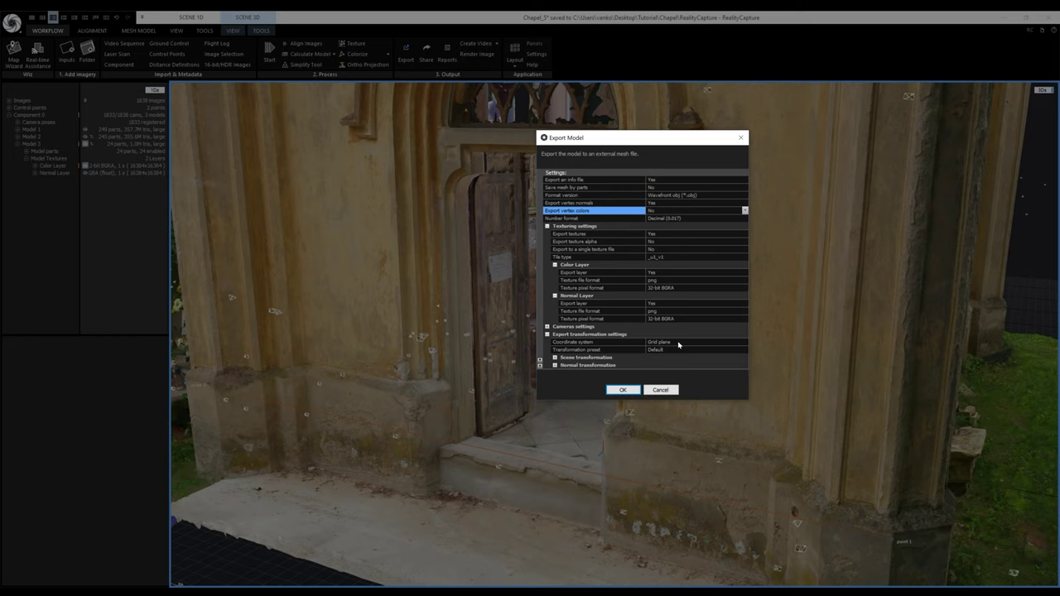
# Apply the Unreal transformation preset, review its scene and normal transformation values, and export the model
pyautogui.click(733, 349)
pyautogui.click(745, 350)
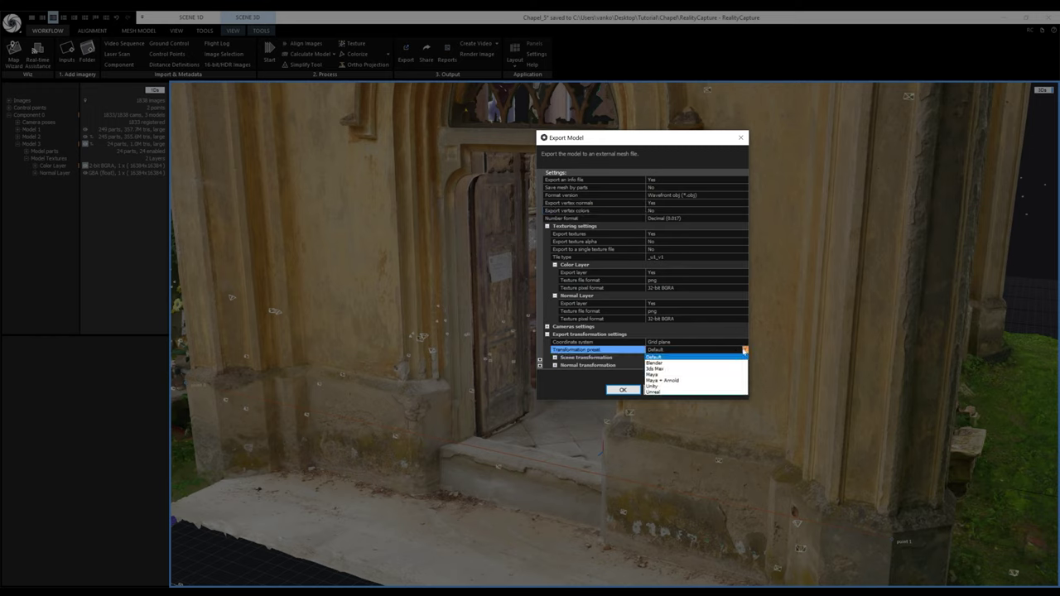
pyautogui.click(727, 392)
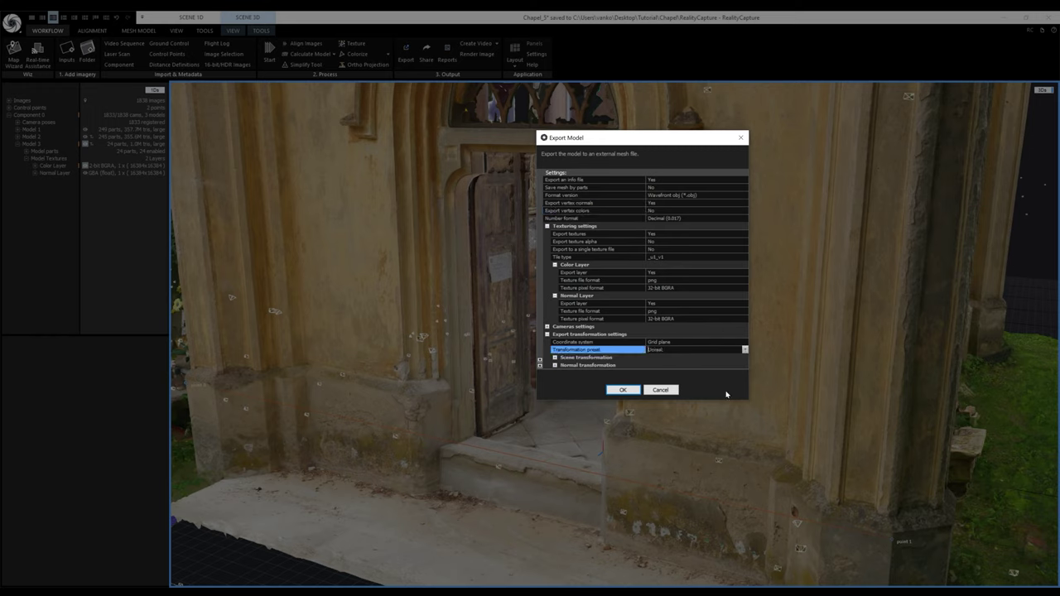
pyautogui.click(555, 357)
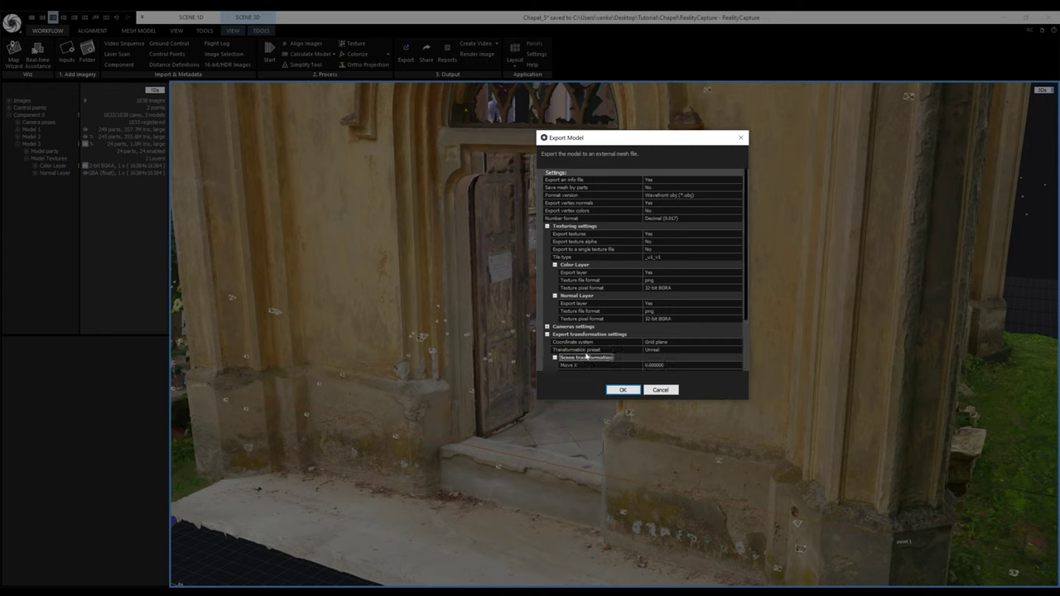
pyautogui.scroll(-3, 688, 347)
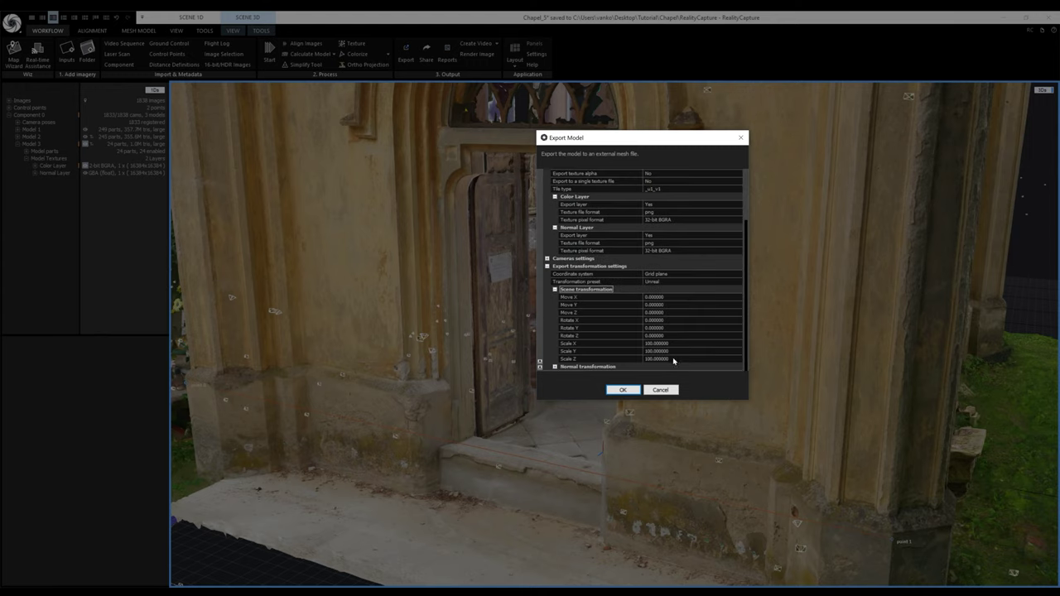
pyautogui.click(555, 368)
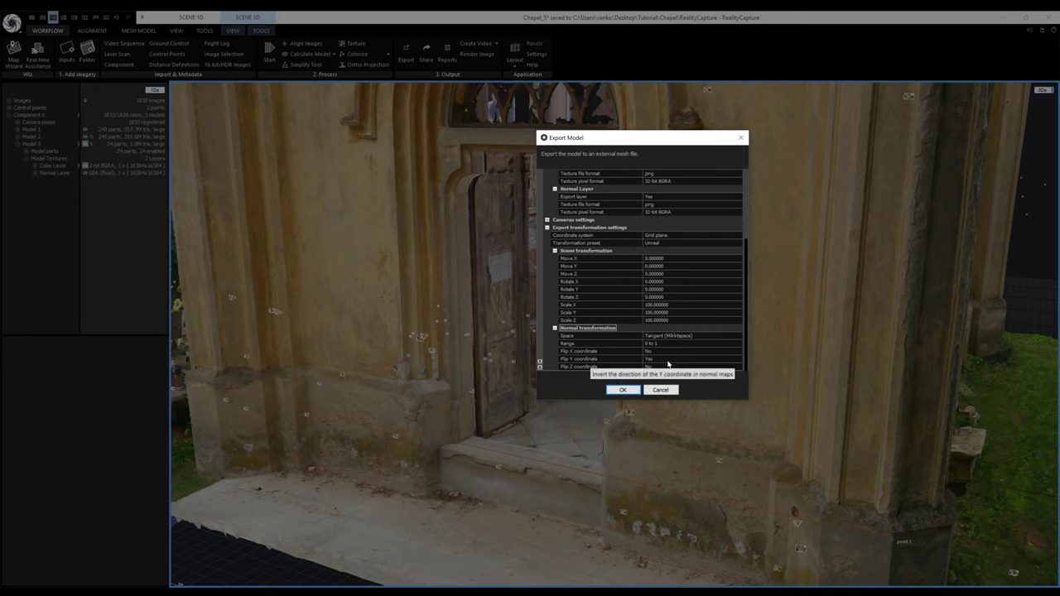
pyautogui.click(623, 389)
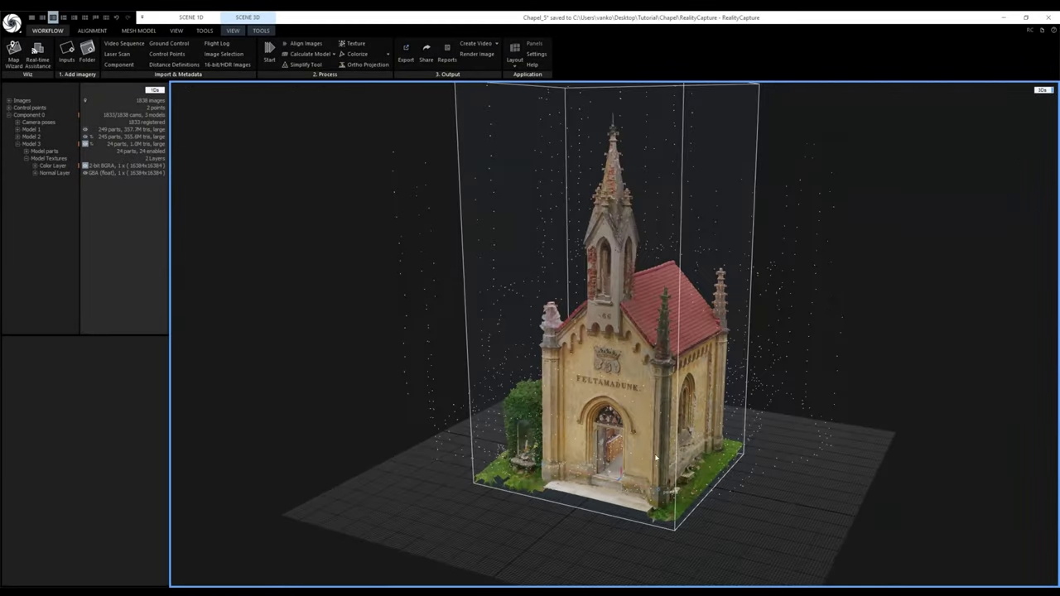
pyautogui.moveTo(656, 457); pyautogui.dragTo(713, 456)
pyautogui.scroll(2, 712, 455)
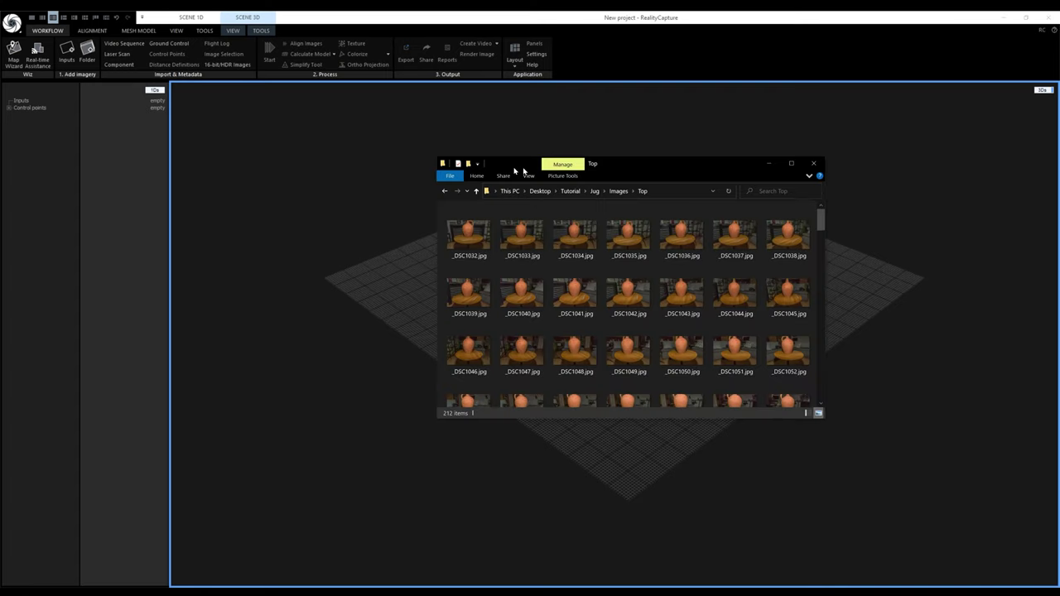
# Add the jug's Top image folder to the new project and align its images
pyautogui.moveTo(524, 171); pyautogui.dragTo(464, 169)
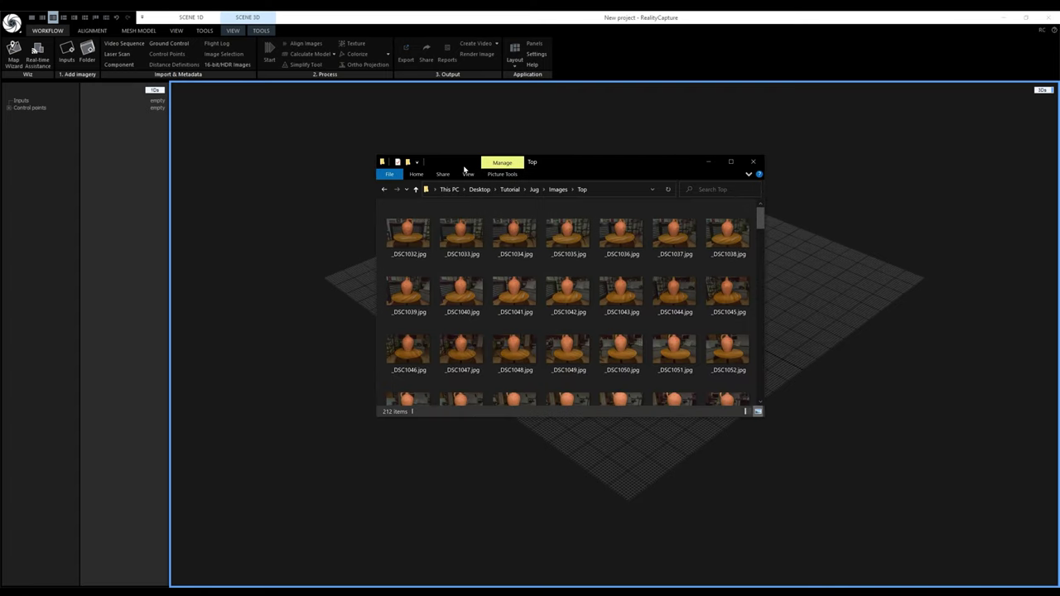
pyautogui.click(557, 190)
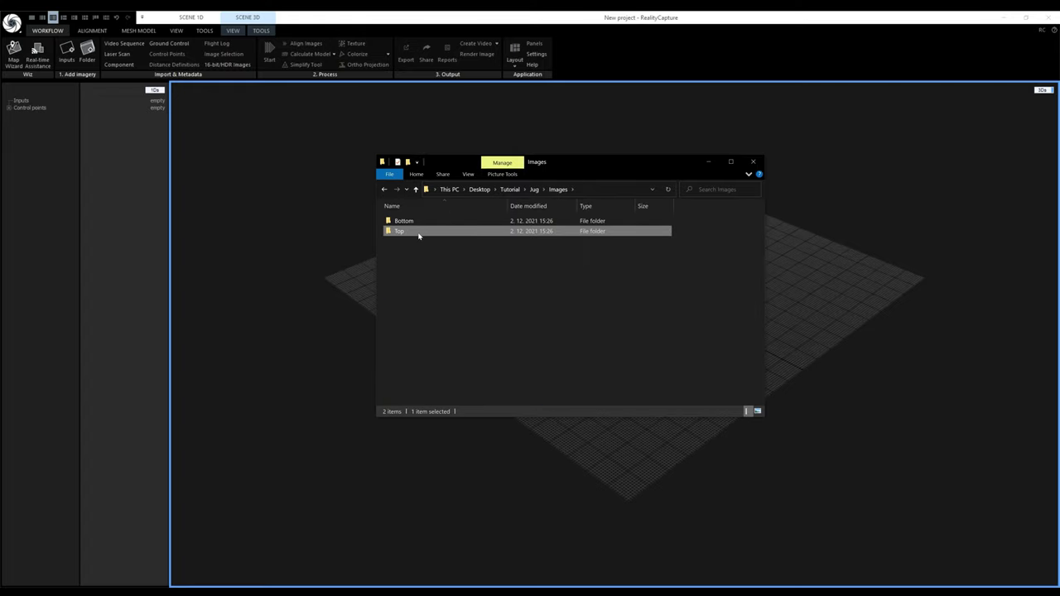
pyautogui.moveTo(419, 235); pyautogui.dragTo(323, 298)
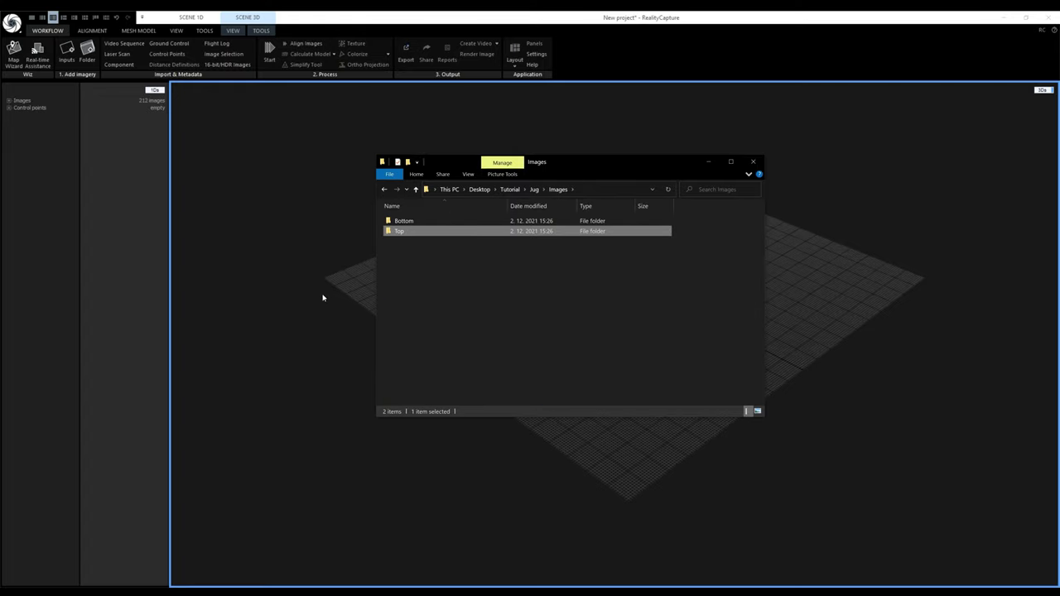
pyautogui.moveTo(571, 170); pyautogui.dragTo(603, 170)
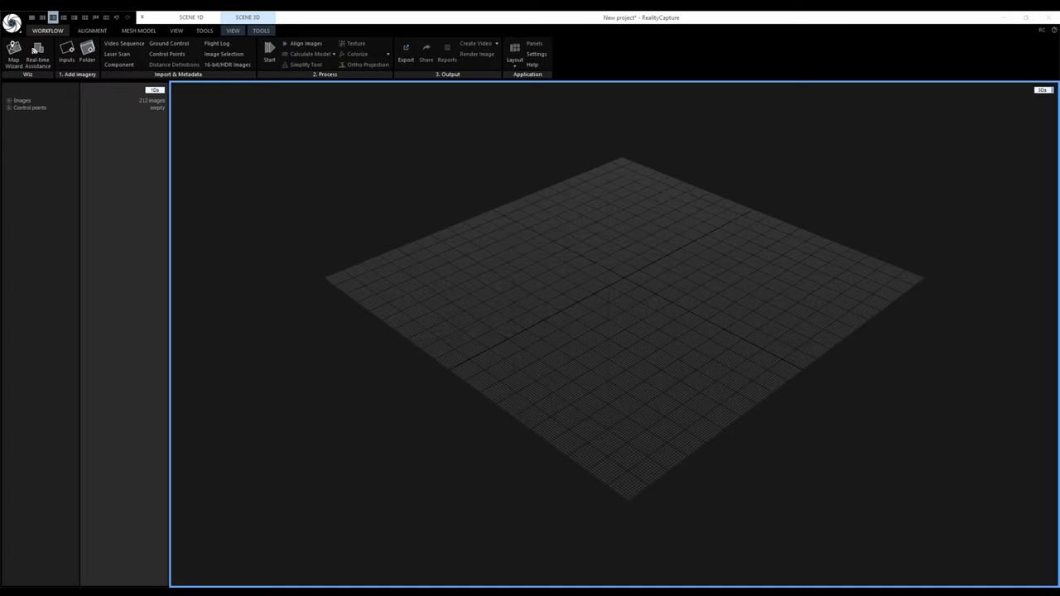
pyautogui.click(308, 44)
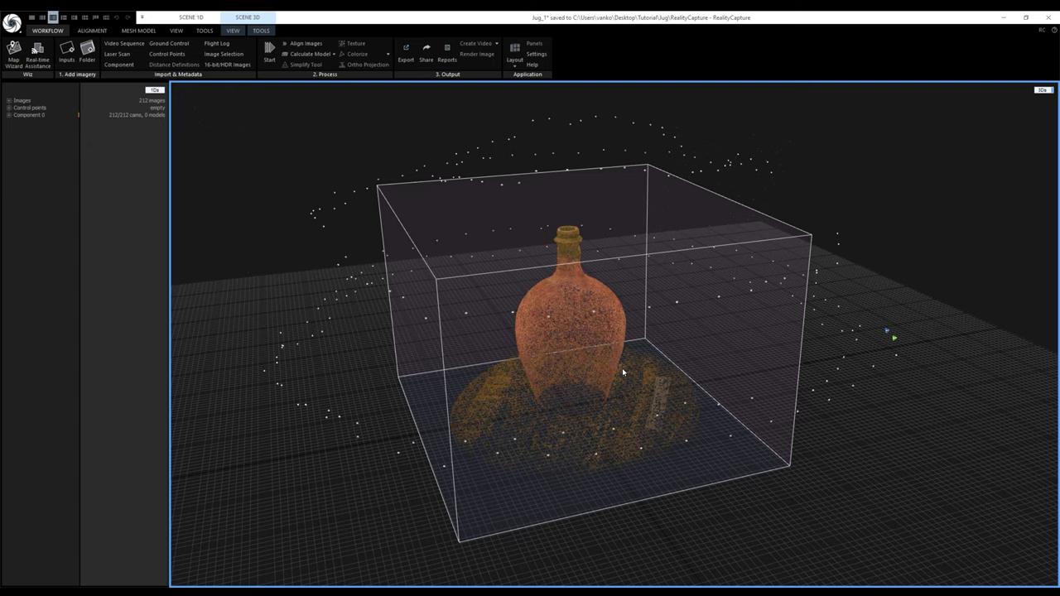
# Shrink the reconstruction region from all four sides in the top view so it closely surrounds the jug
pyautogui.press('2')
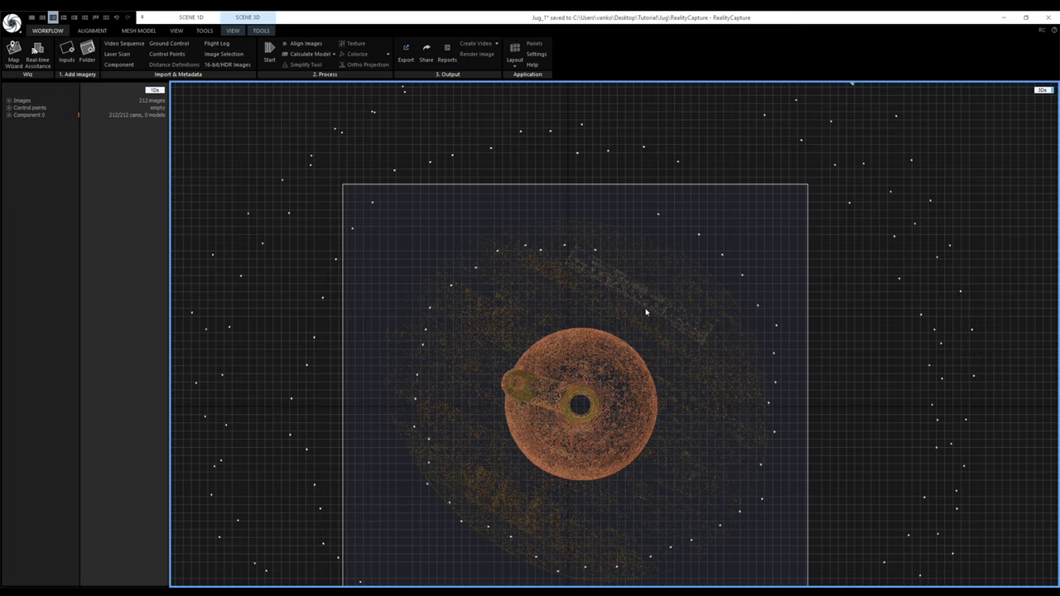
pyautogui.click(592, 184)
pyautogui.scroll(-2, 580, 245)
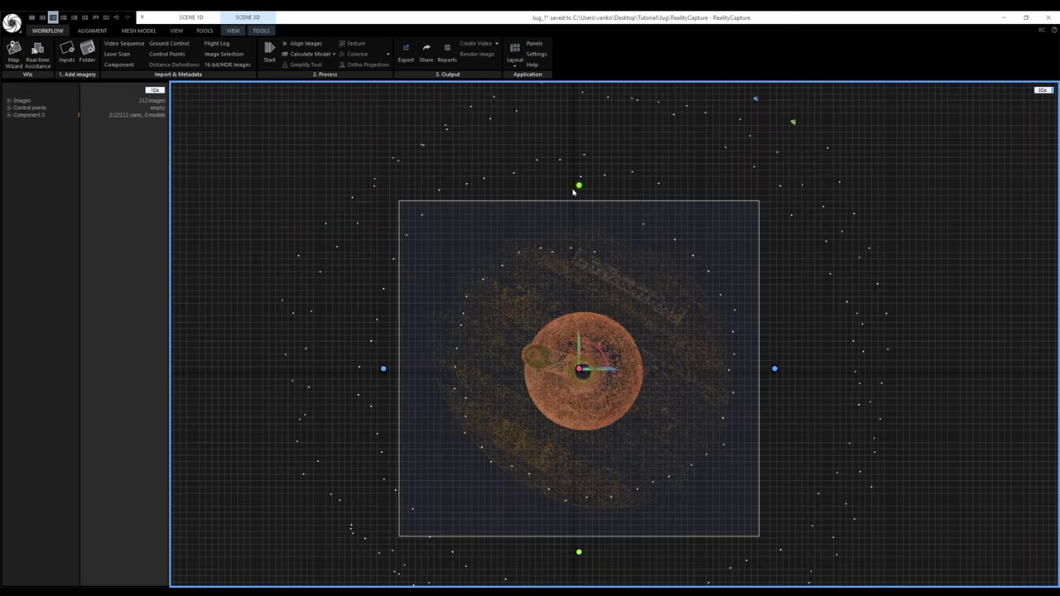
pyautogui.moveTo(576, 185); pyautogui.dragTo(576, 290)
pyautogui.moveTo(383, 419); pyautogui.dragTo(497, 417)
pyautogui.moveTo(636, 550); pyautogui.dragTo(635, 452)
pyautogui.moveTo(776, 377); pyautogui.dragTo(671, 385)
# Lower the reconstruction region's upper face to just above the jug's neck and raise its base to just above the table surface
pyautogui.press('4')
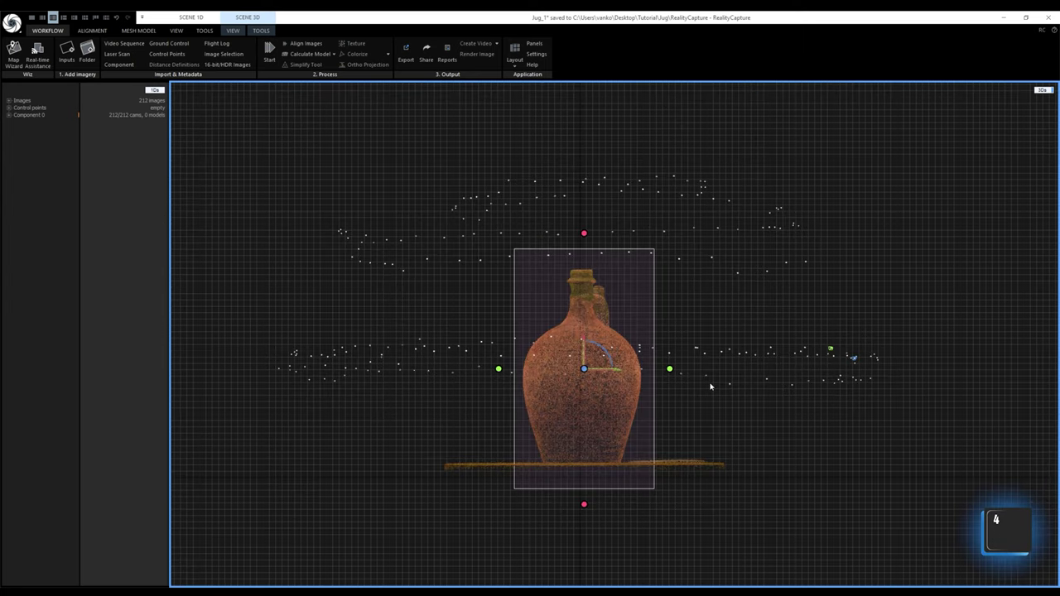
pyautogui.moveTo(584, 233); pyautogui.dragTo(584, 250)
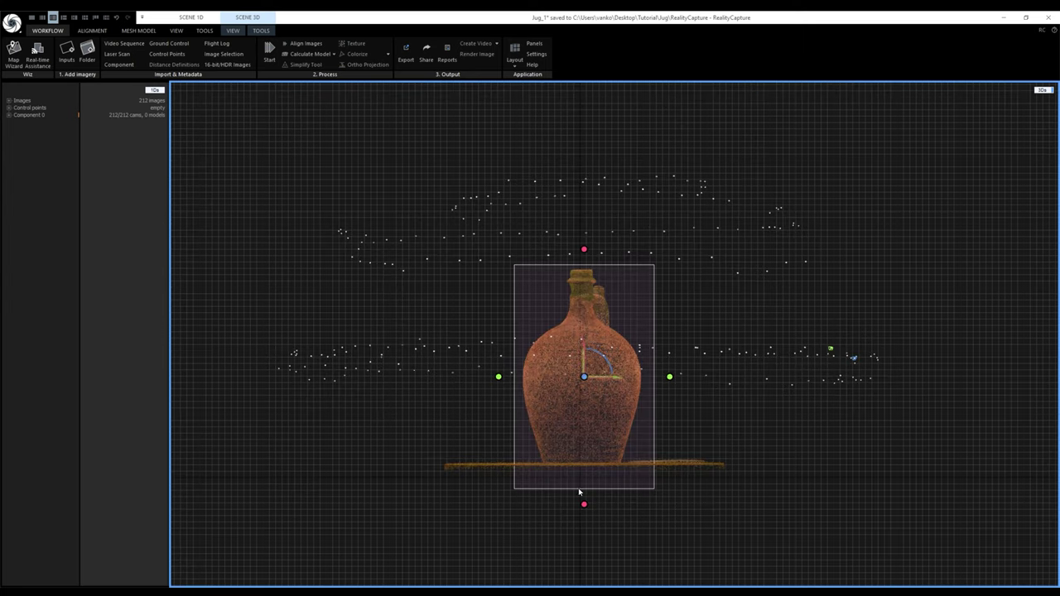
pyautogui.moveTo(584, 505); pyautogui.dragTo(586, 477)
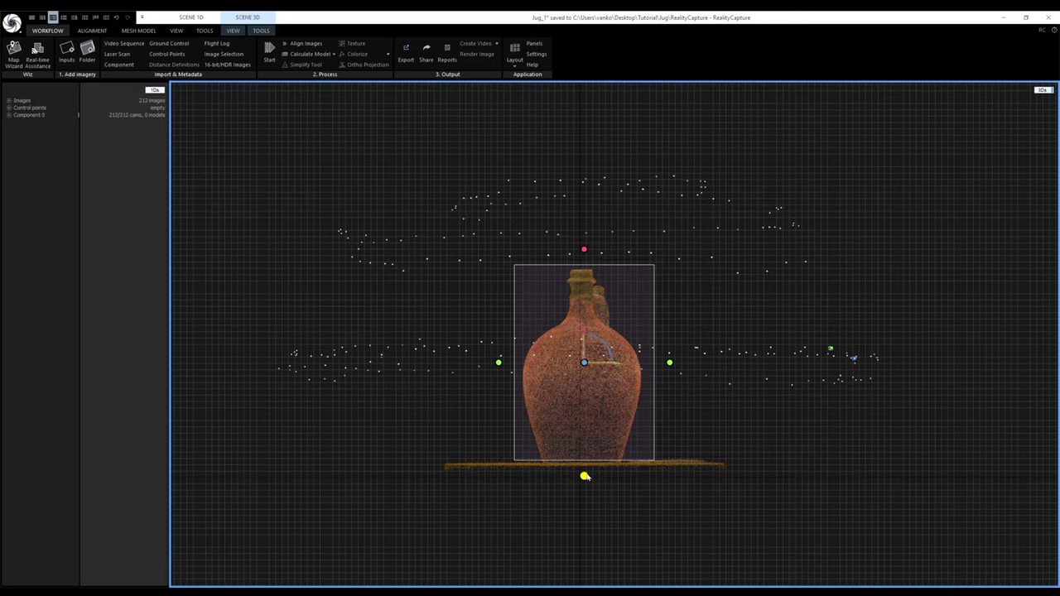
pyautogui.scroll(4, 582, 486)
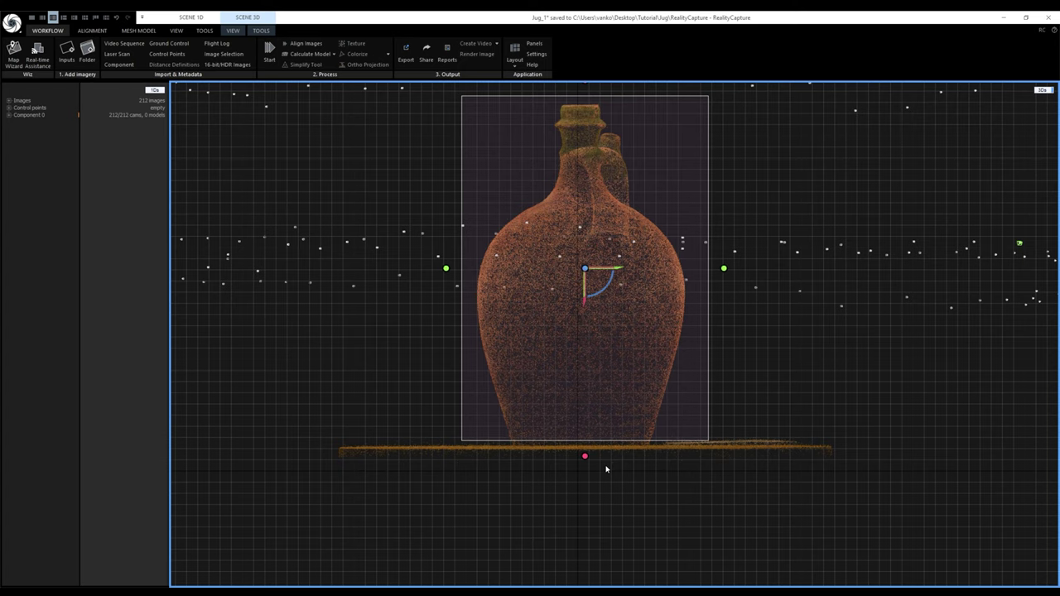
pyautogui.press('0')
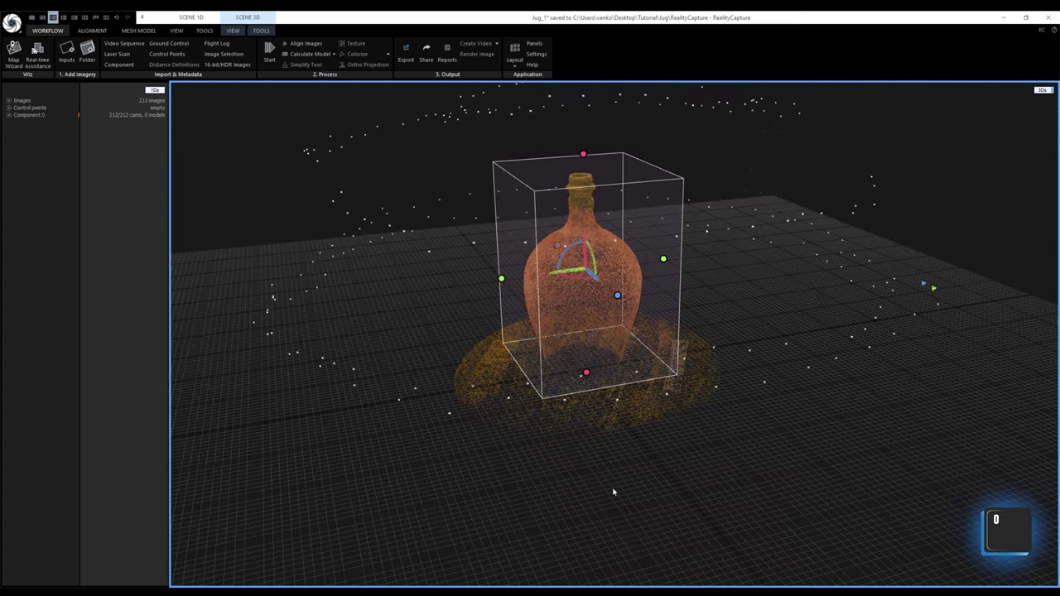
# Reconstruct the jug in Preview mode and inspect the leftover table surface around its base
pyautogui.click(150, 33)
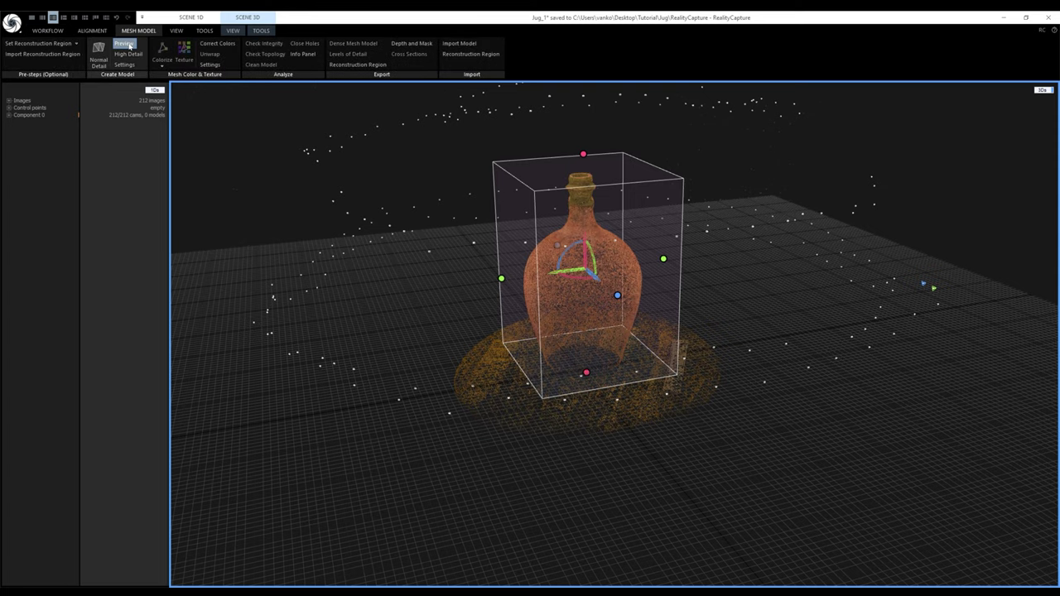
pyautogui.click(126, 44)
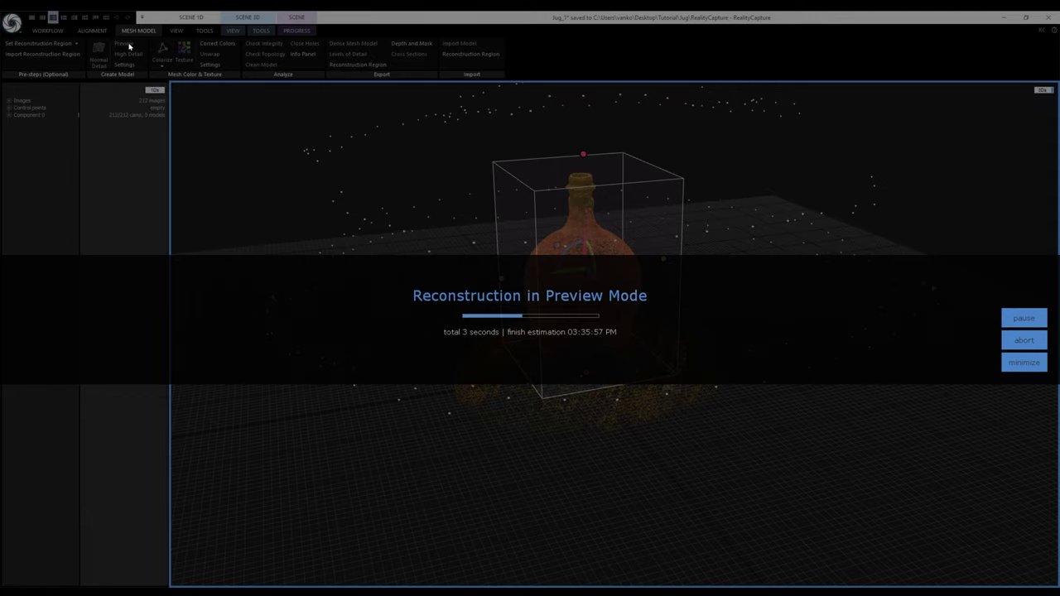
pyautogui.scroll(2, 634, 261)
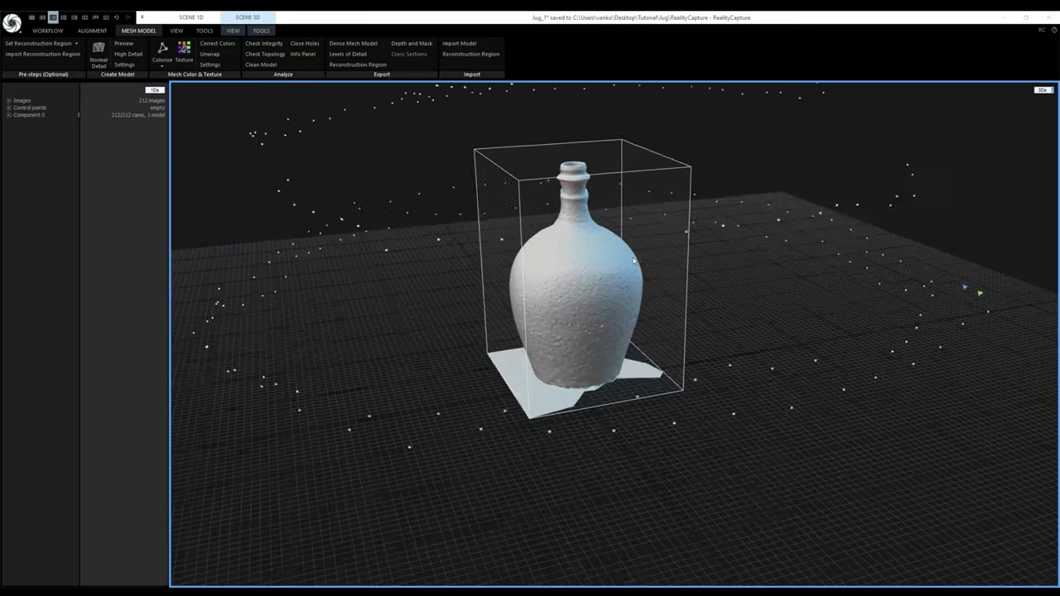
pyautogui.scroll(2, 634, 261)
pyautogui.moveTo(634, 261); pyautogui.dragTo(456, 466)
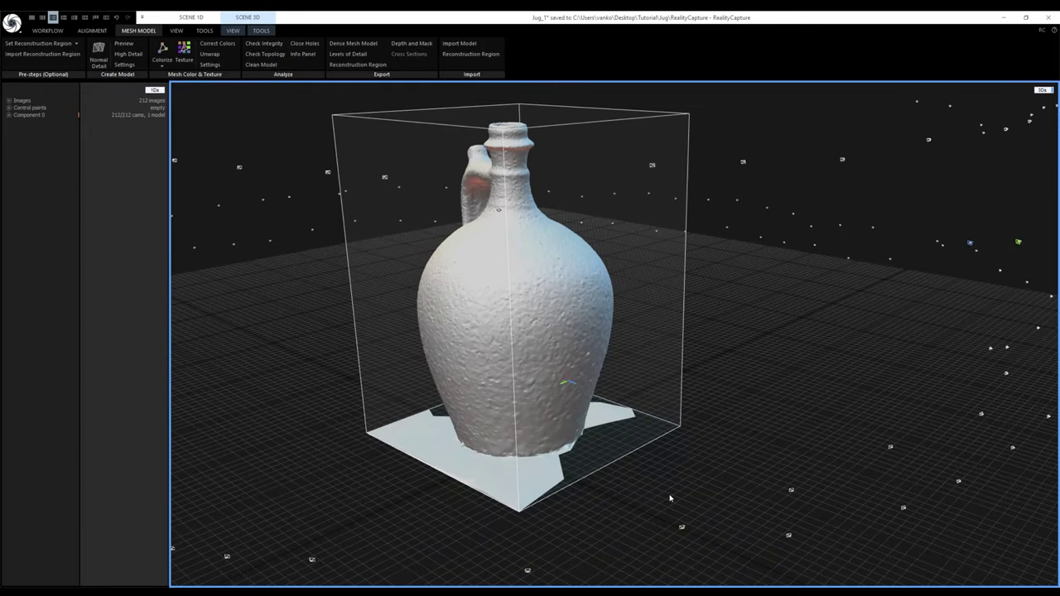
# Cut away the jug mesh outside the reconstruction region with Cut by Box, keeping the cut holes filled
pyautogui.moveTo(607, 472); pyautogui.dragTo(588, 494)
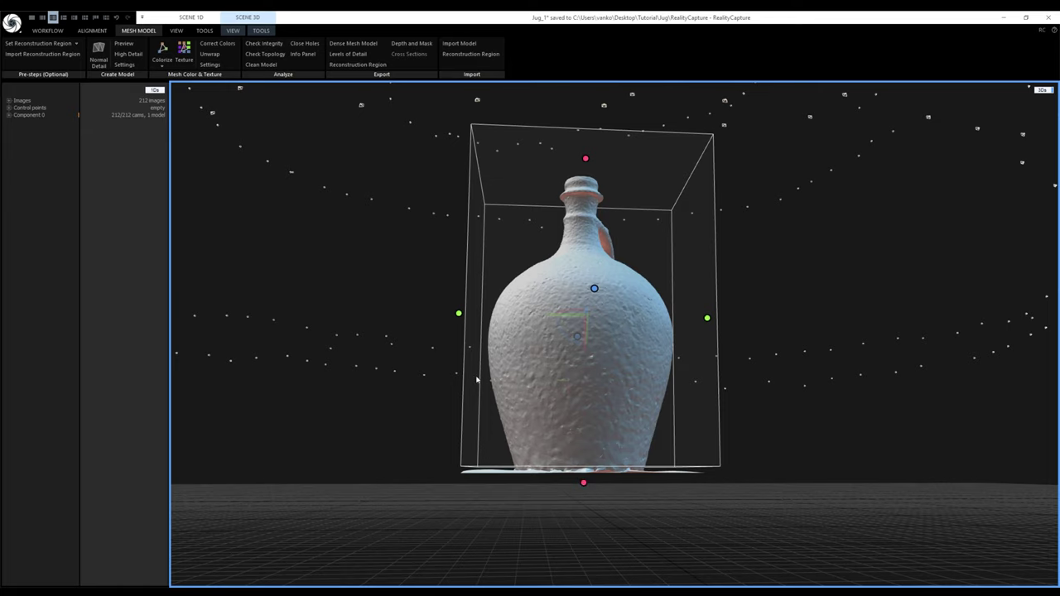
pyautogui.click(263, 31)
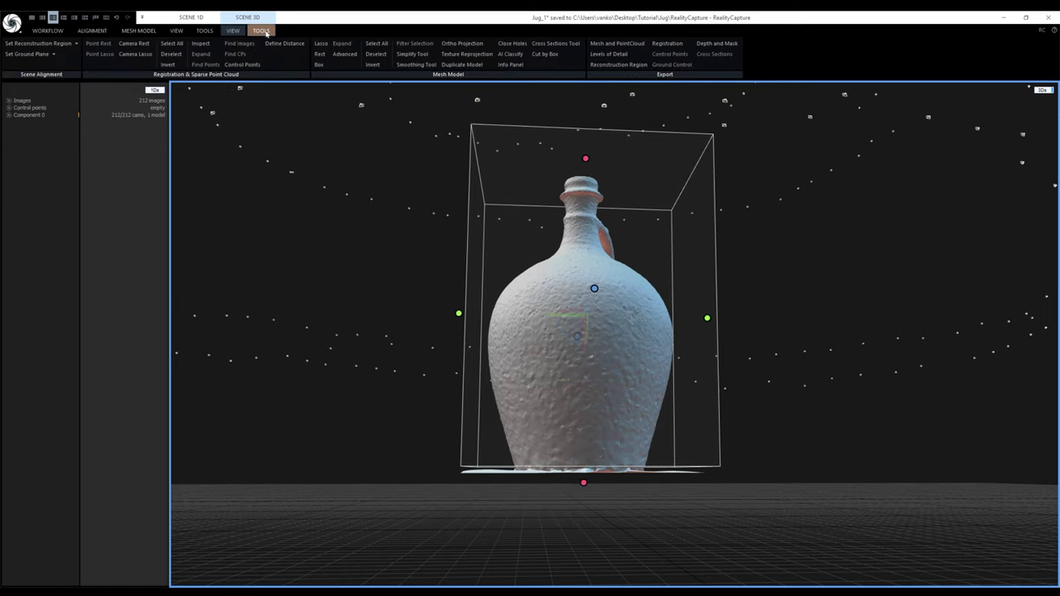
pyautogui.click(550, 56)
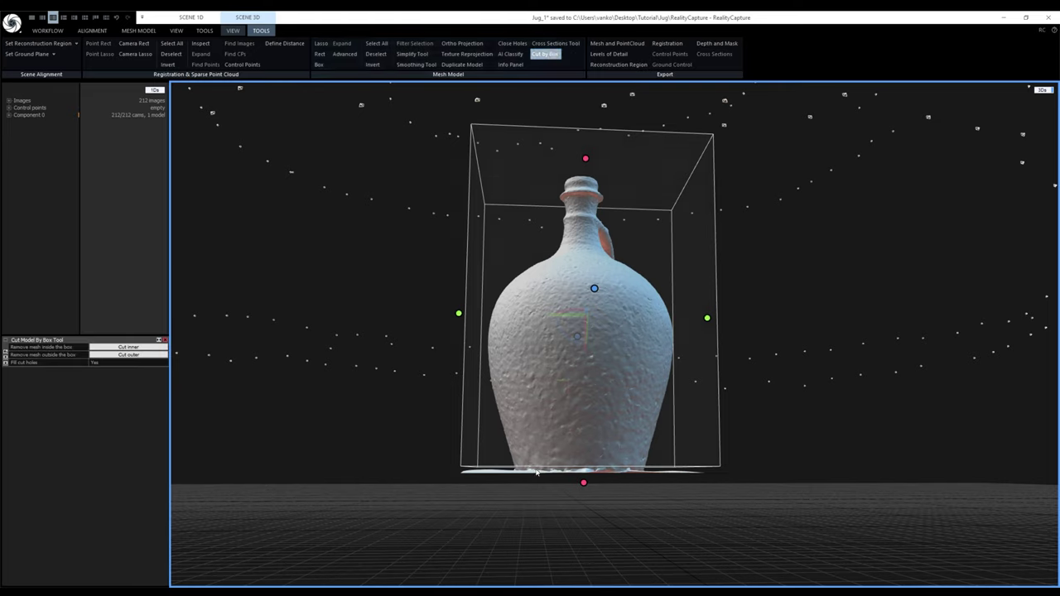
pyautogui.click(140, 357)
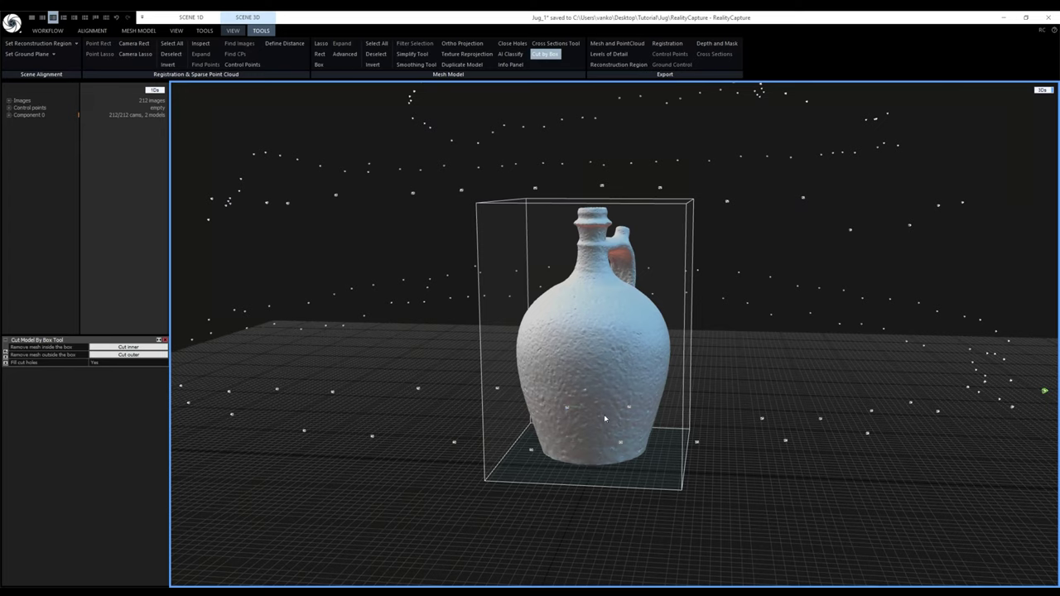
# Export the mesh masks of the upright jug into the Images\Top folder with Export Camera Depths set to No
pyautogui.click(729, 45)
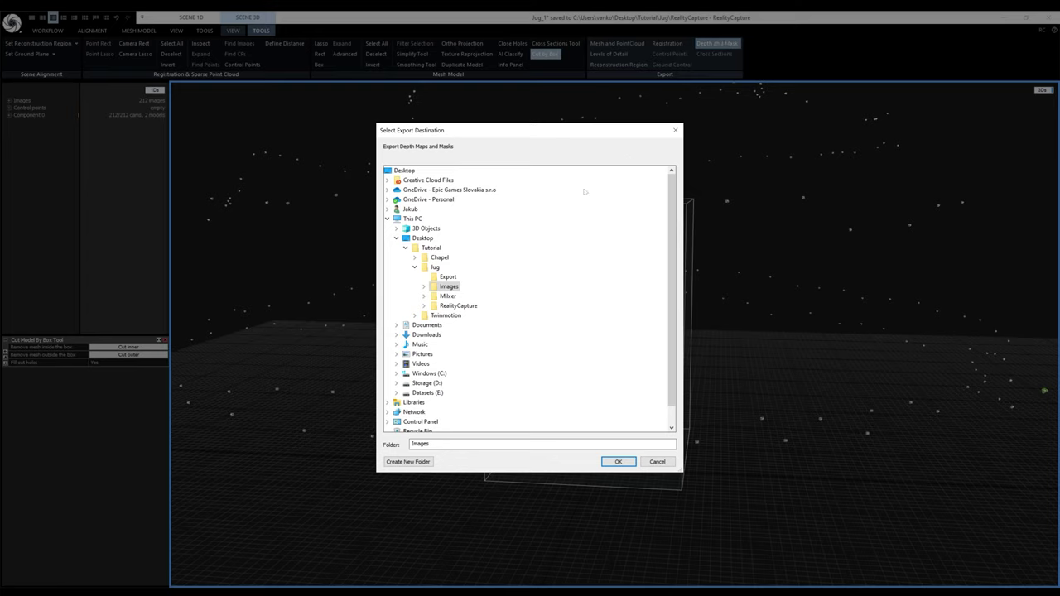
pyautogui.click(424, 286)
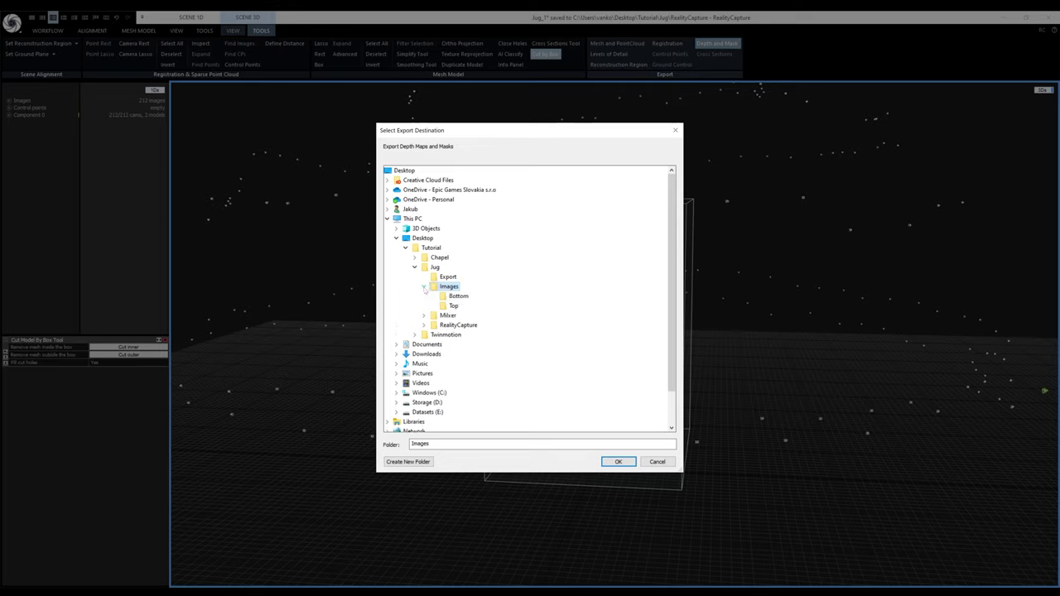
pyautogui.click(453, 306)
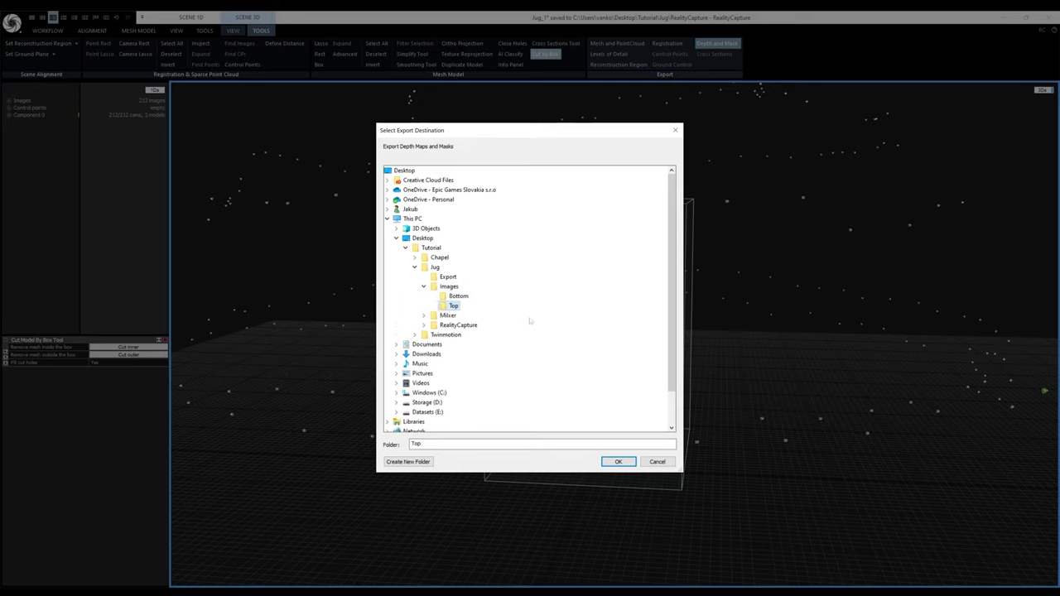
pyautogui.click(620, 462)
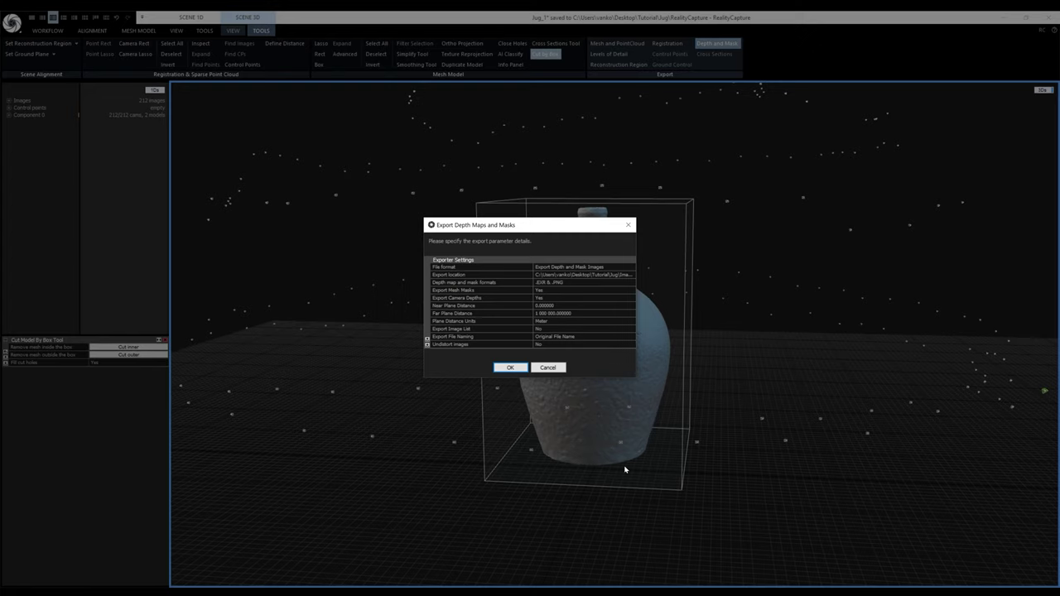
pyautogui.click(632, 297)
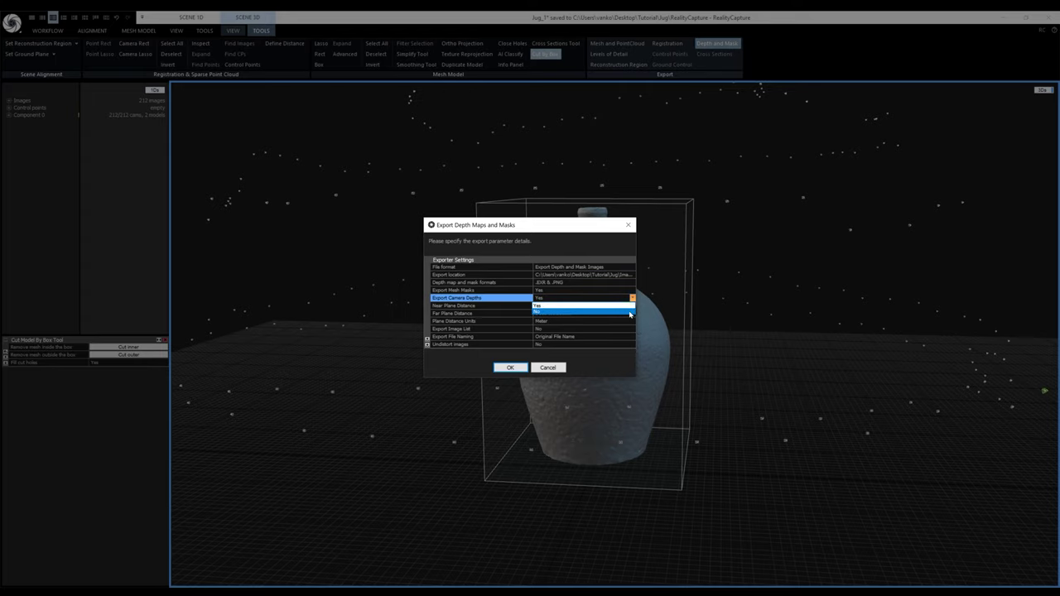
pyautogui.click(630, 312)
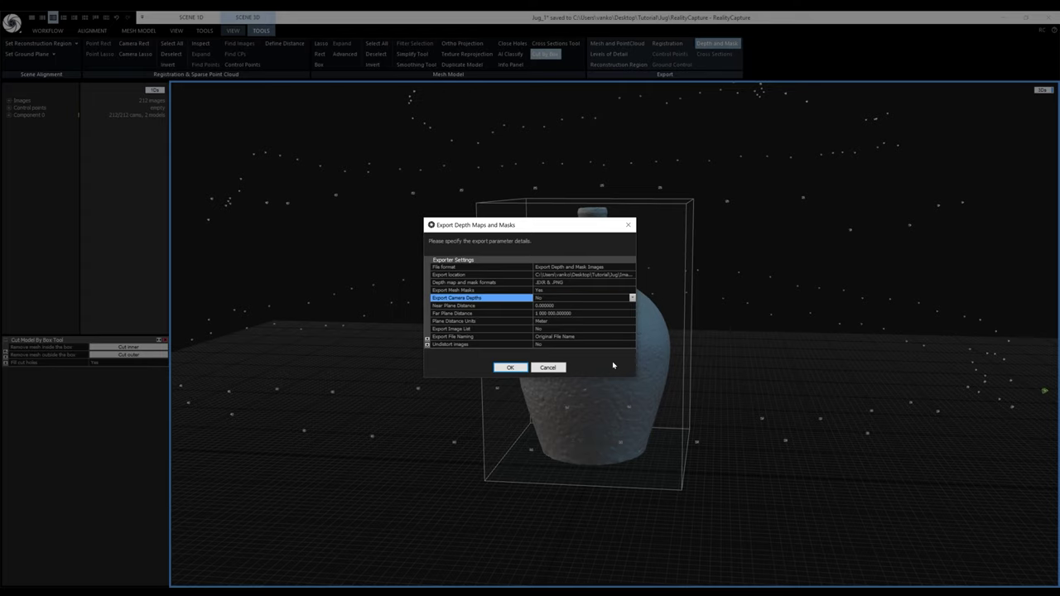
pyautogui.click(510, 367)
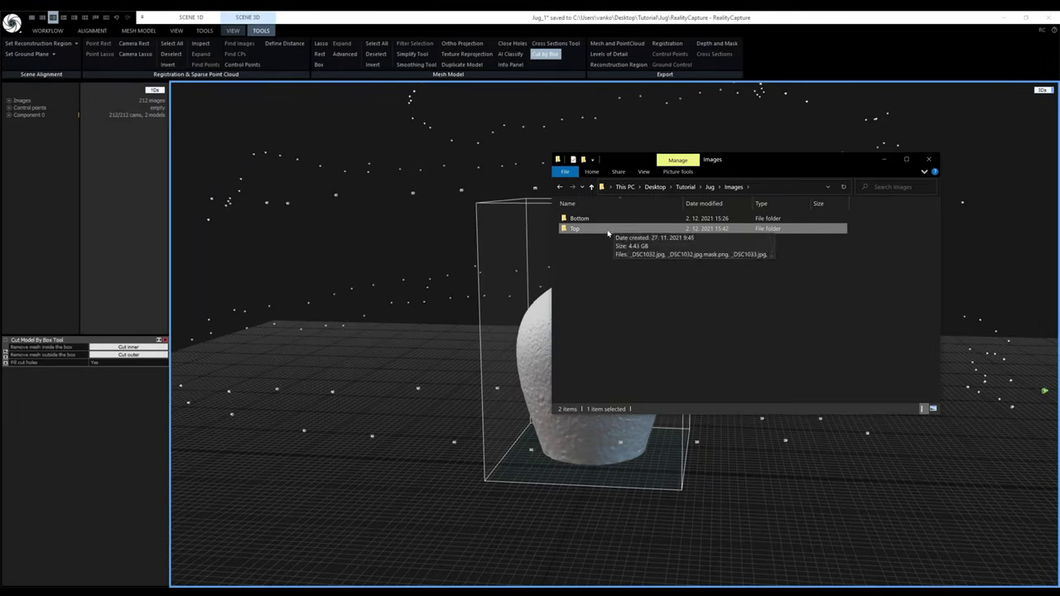
# Check the exported mask images alongside the photos in the Top folder, then close the folder window
pyautogui.doubleClick(609, 222)
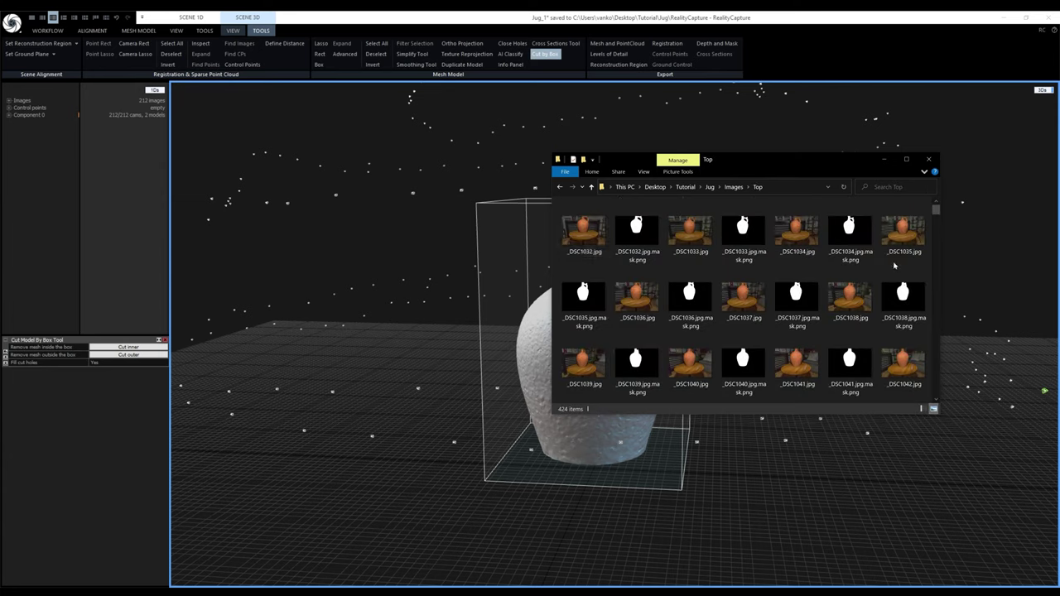
pyautogui.moveTo(896, 371)
pyautogui.click(929, 159)
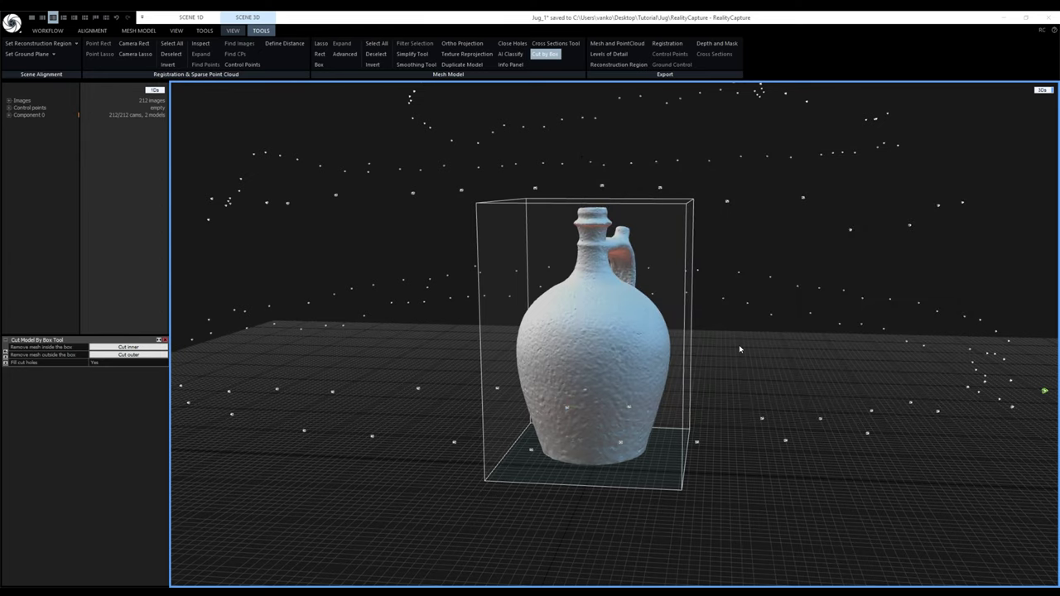
# Disable all of the Top image set's cameras and clear the selection
pyautogui.hotkey('ctrl', 'a')
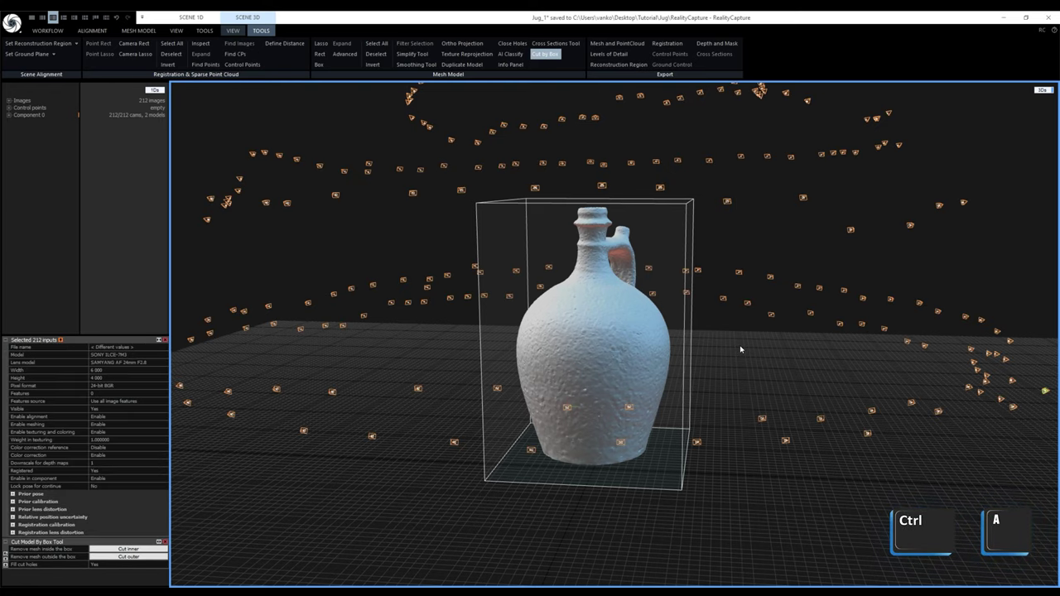
pyautogui.scroll(-3, 726, 369)
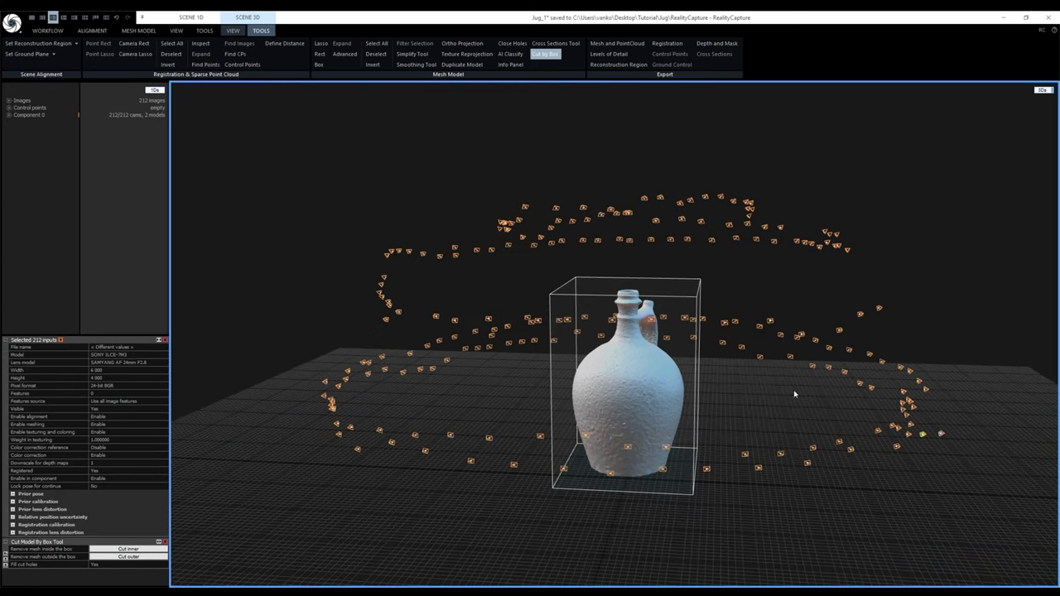
pyautogui.hotkey('ctrl', 'r')
pyautogui.hotkey('ctrl', 'd')
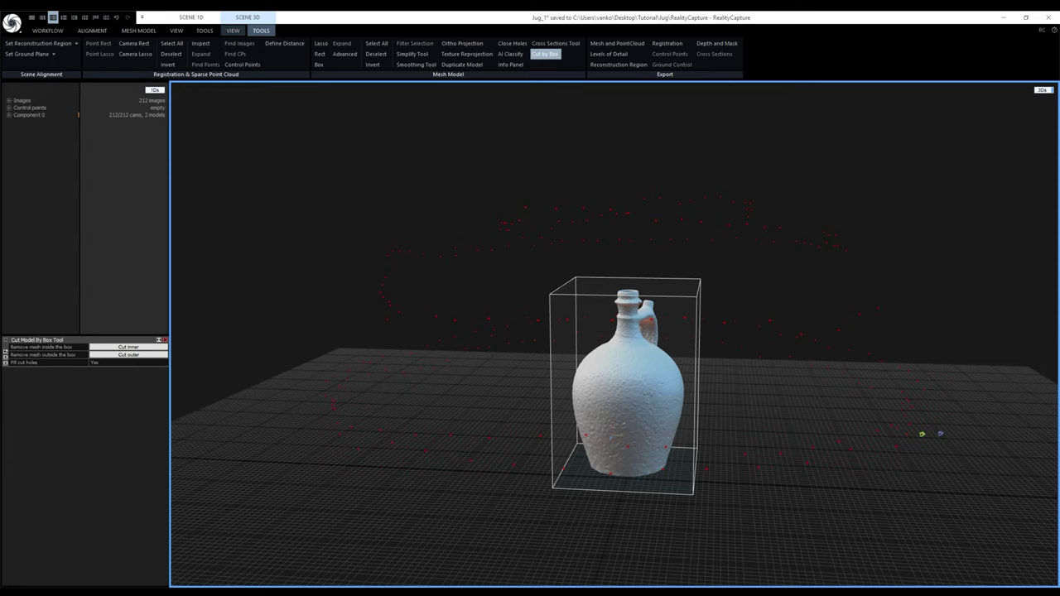
# Add the jug's Bottom image folder to the project and align the images
pyautogui.hotkey('alt', 'Tab')
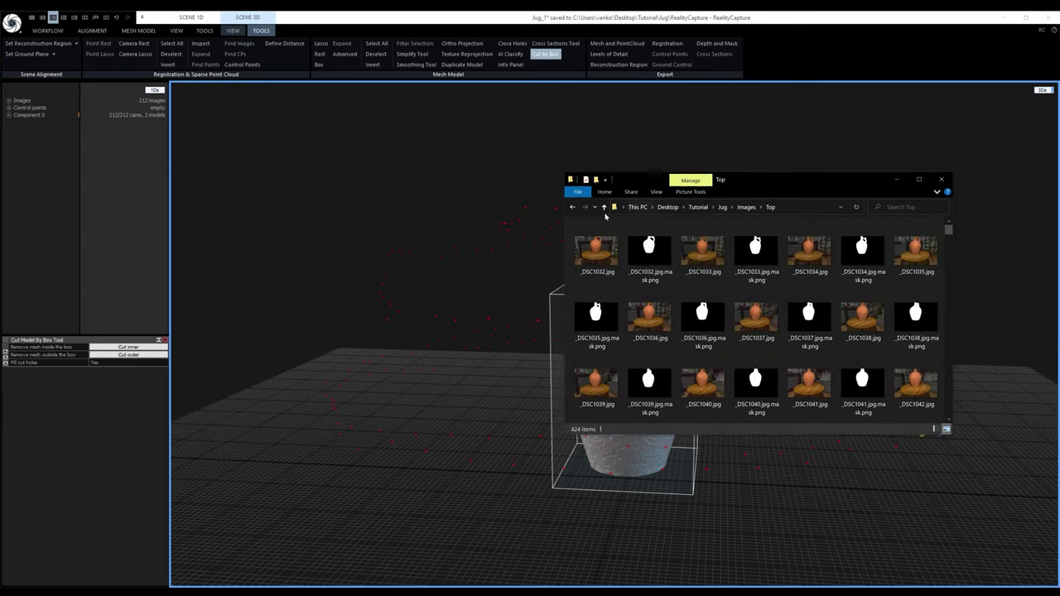
pyautogui.click(604, 208)
pyautogui.moveTo(592, 239); pyautogui.dragTo(530, 268)
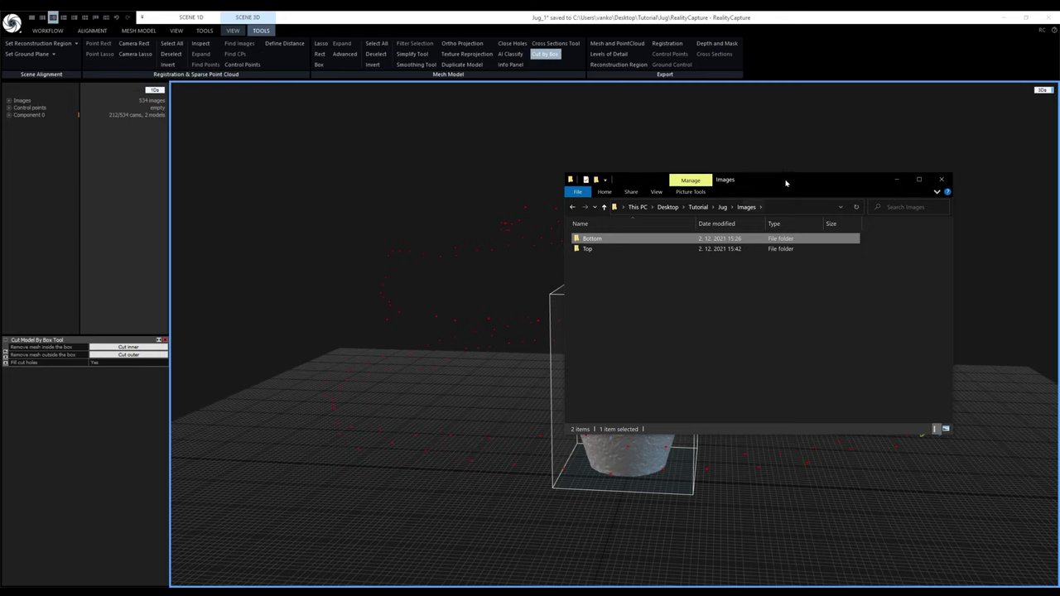
pyautogui.moveTo(786, 183); pyautogui.dragTo(1056, 193)
pyautogui.hotkey('alt', 'Tab')
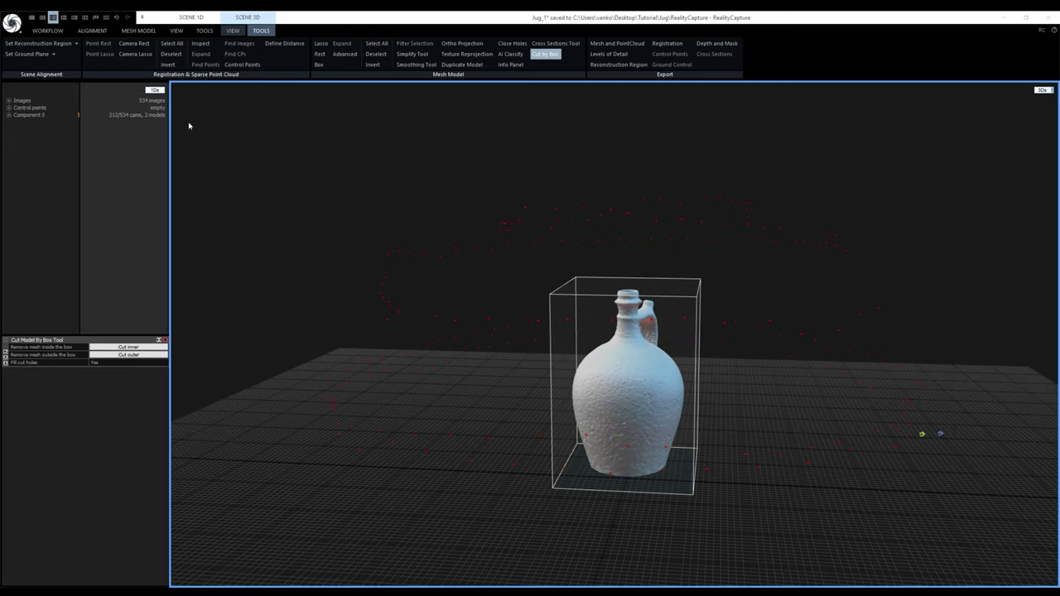
pyautogui.press('F6')
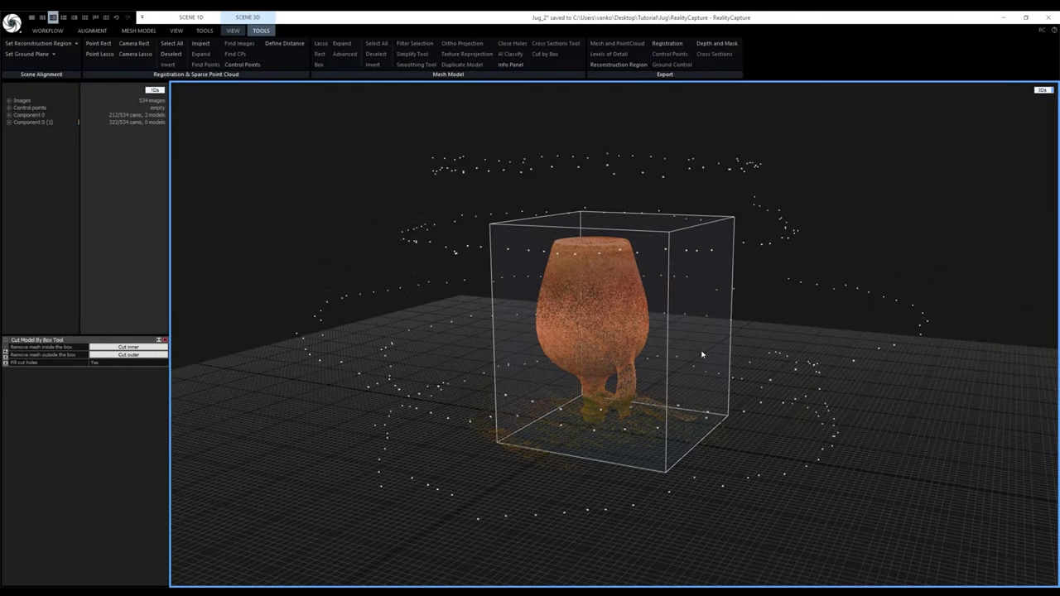
# Rename the upright jug's component to Side 1 and the upside-down jug's component to Side 2
pyautogui.click(37, 122)
pyautogui.click(29, 114)
pyautogui.doubleClick(126, 348)
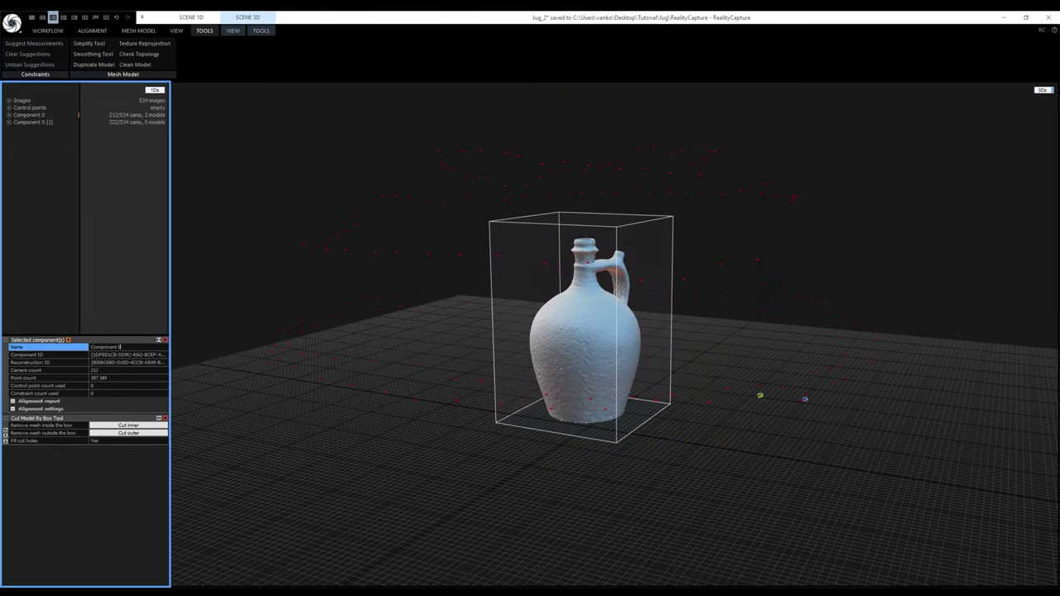
pyautogui.write('Side 1')
pyautogui.press('Return')
pyautogui.click(40, 121)
pyautogui.doubleClick(126, 348)
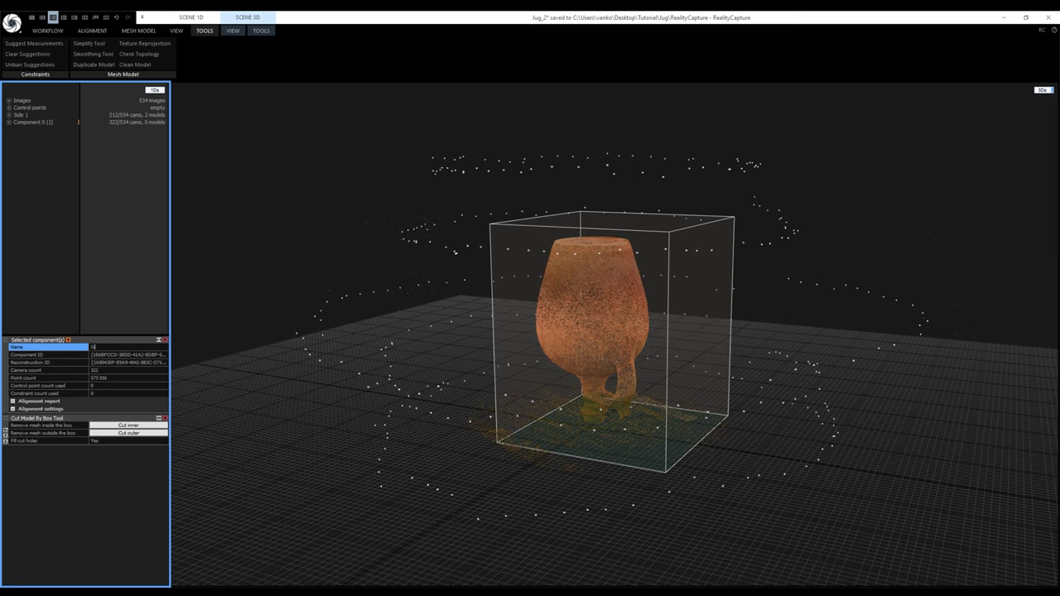
pyautogui.write('Side 2')
pyautogui.press('Return')
# Reconstruct the Side 2 component in Preview mode
pyautogui.moveTo(644, 450)
pyautogui.mouseDown()
pyautogui.moveTo(630, 403)
pyautogui.moveTo(629, 452)
pyautogui.mouseUp()
pyautogui.click(147, 30)
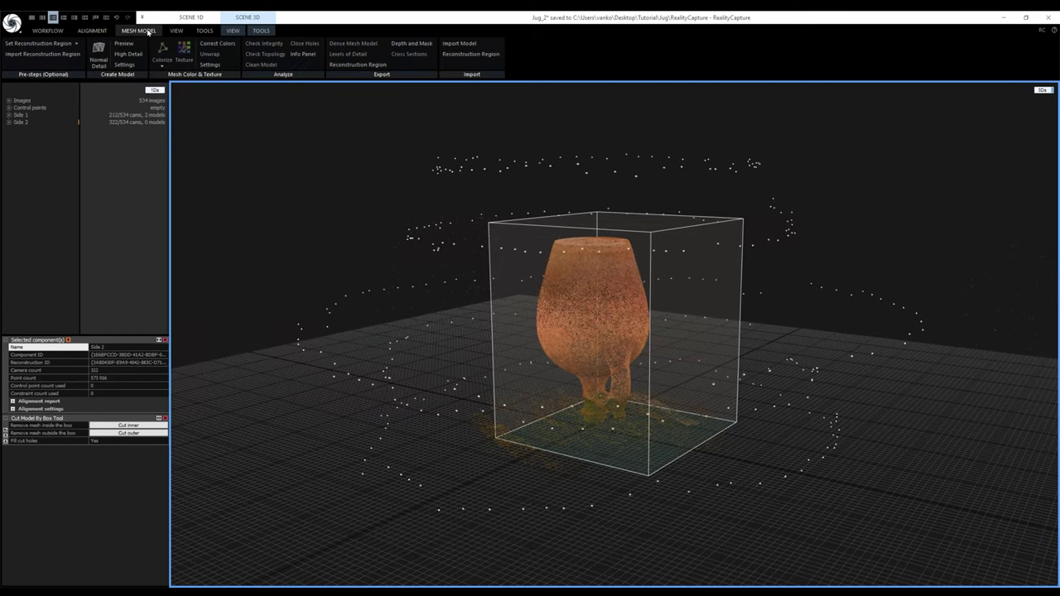
pyautogui.click(126, 44)
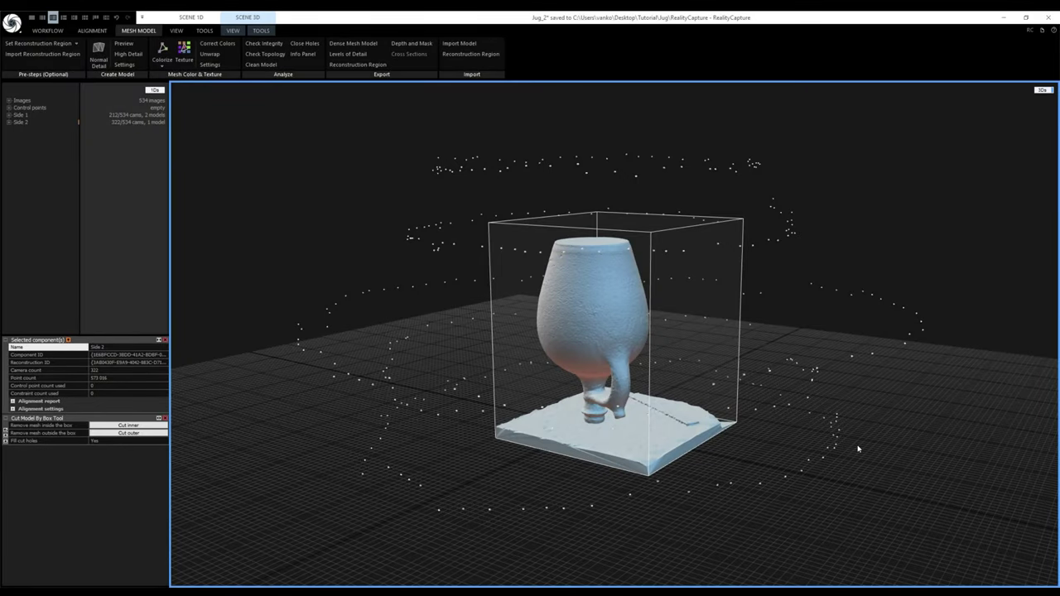
# Raise the reconstruction region's base just above the table under the upside-down jug and cut away the mesh outside it
pyautogui.click(750, 343)
pyautogui.press('4')
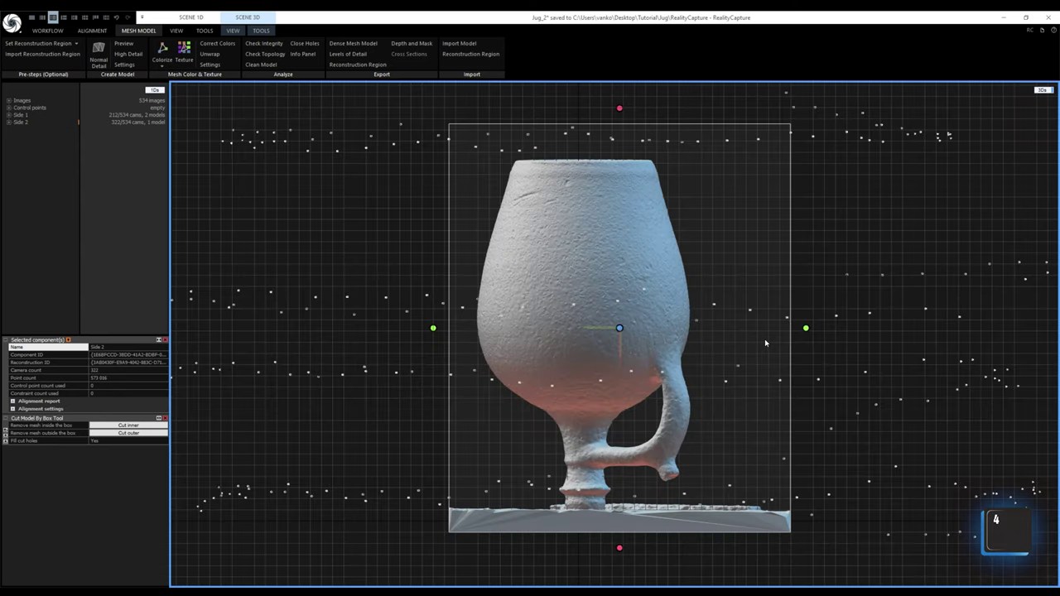
pyautogui.moveTo(620, 548); pyautogui.dragTo(622, 520)
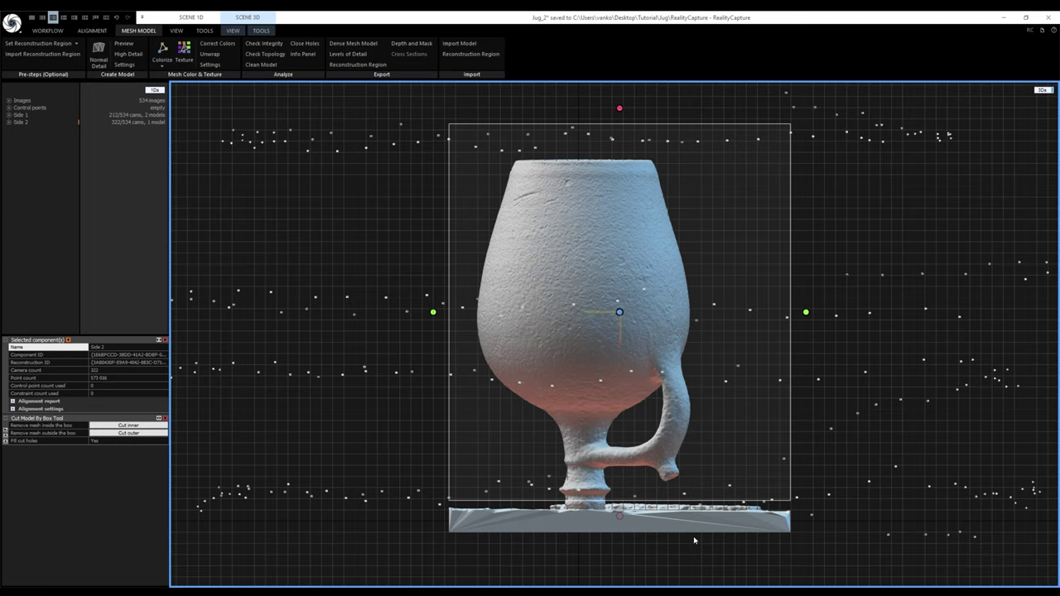
pyautogui.click(155, 436)
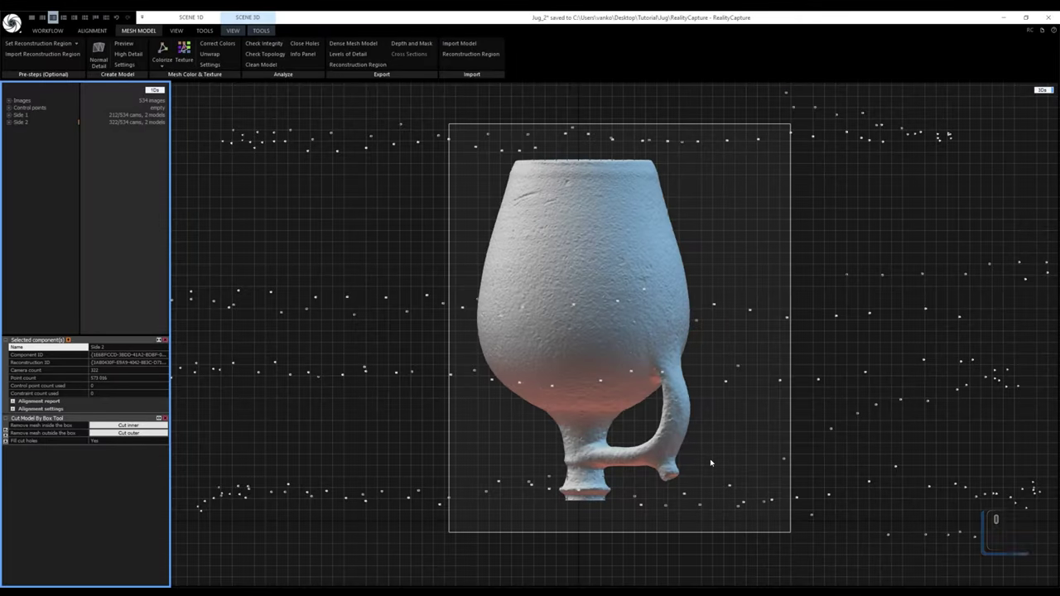
pyautogui.click(696, 456)
pyautogui.press('0')
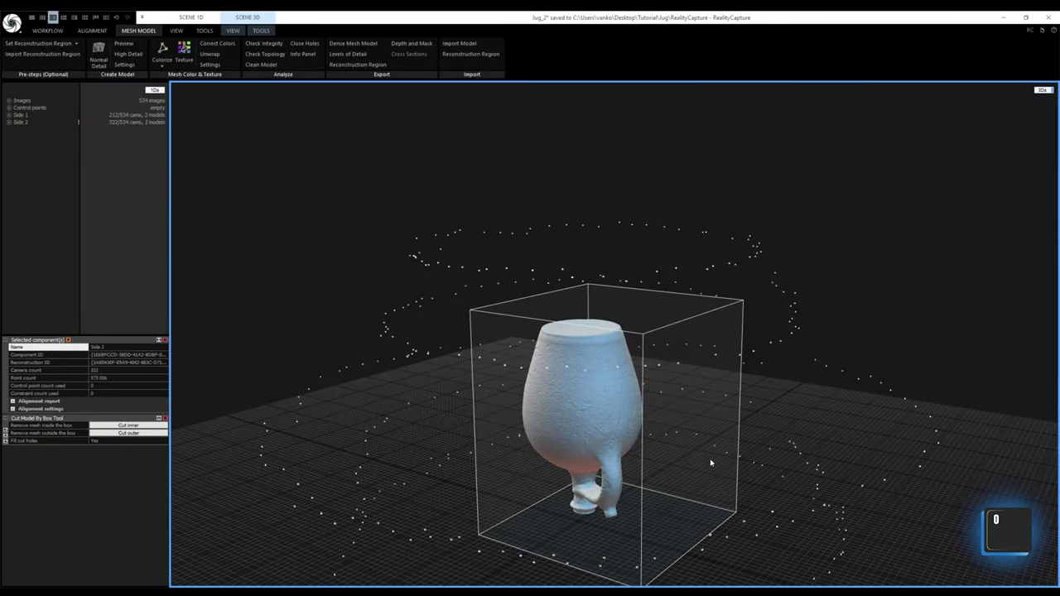
pyautogui.moveTo(674, 444); pyautogui.dragTo(680, 469)
pyautogui.scroll(3, 587, 514)
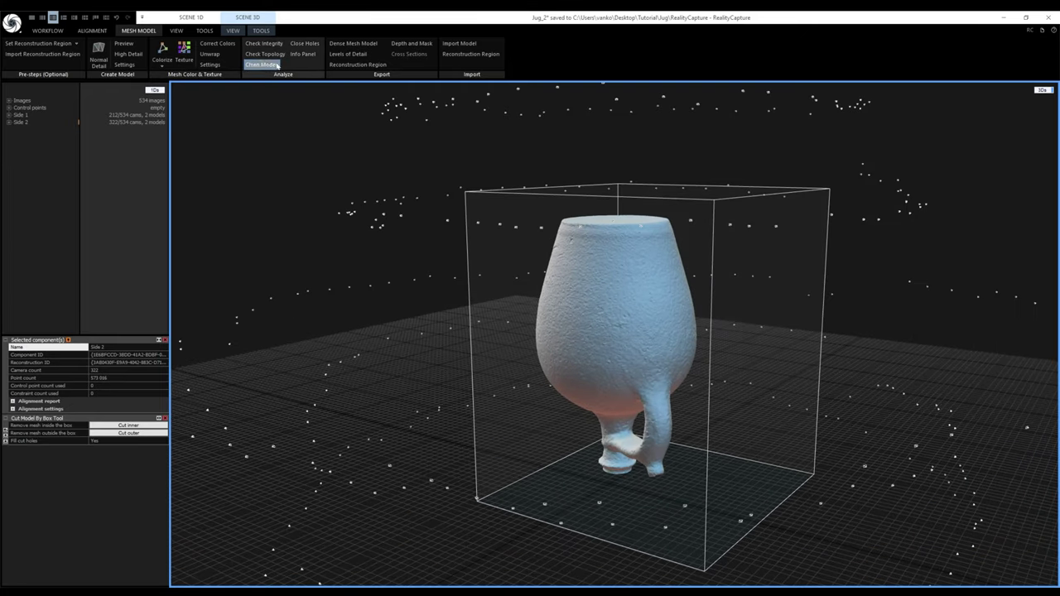
# Export Side 2's mesh masks without camera depths into the Images\Bottom folder and open that folder to check them
pyautogui.click(261, 31)
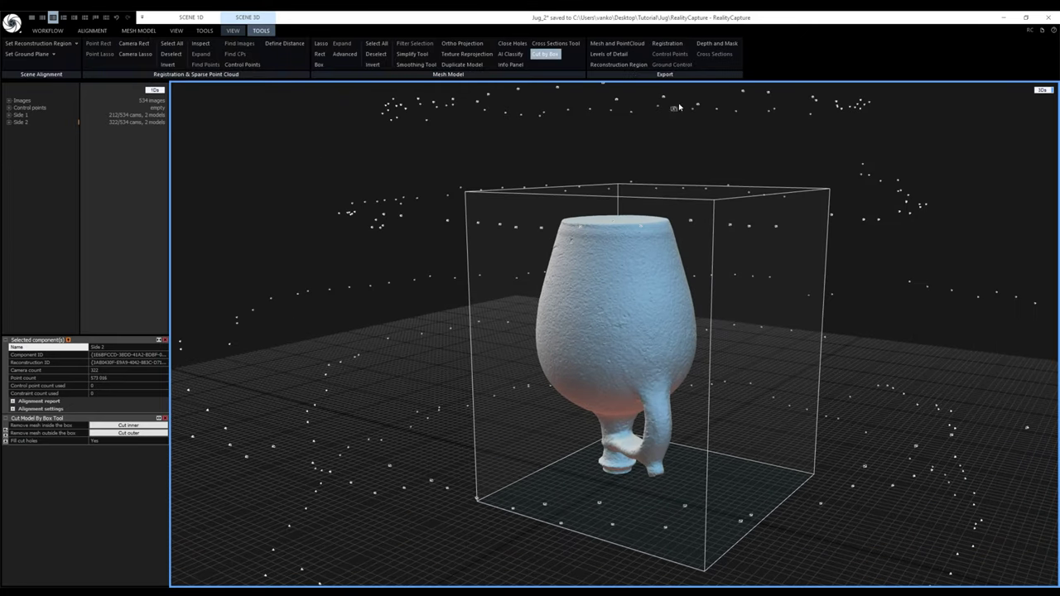
pyautogui.click(724, 45)
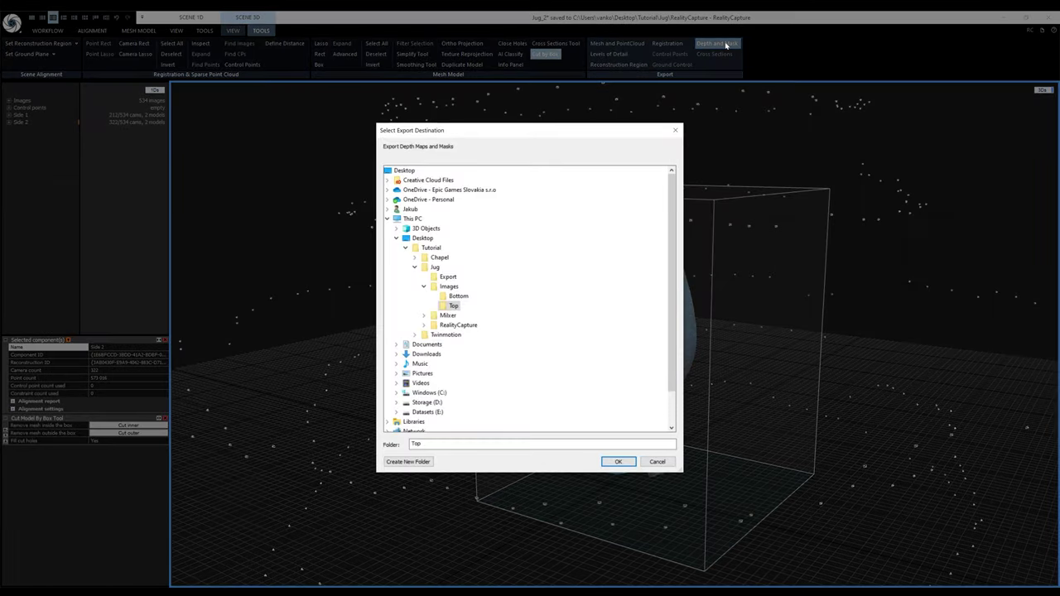
pyautogui.click(458, 297)
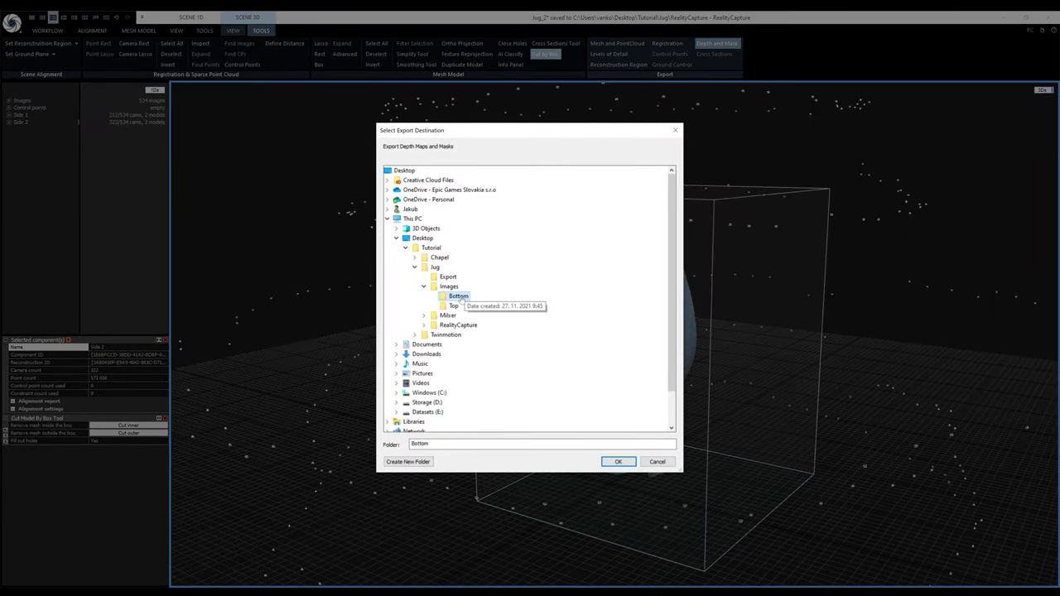
pyautogui.click(621, 462)
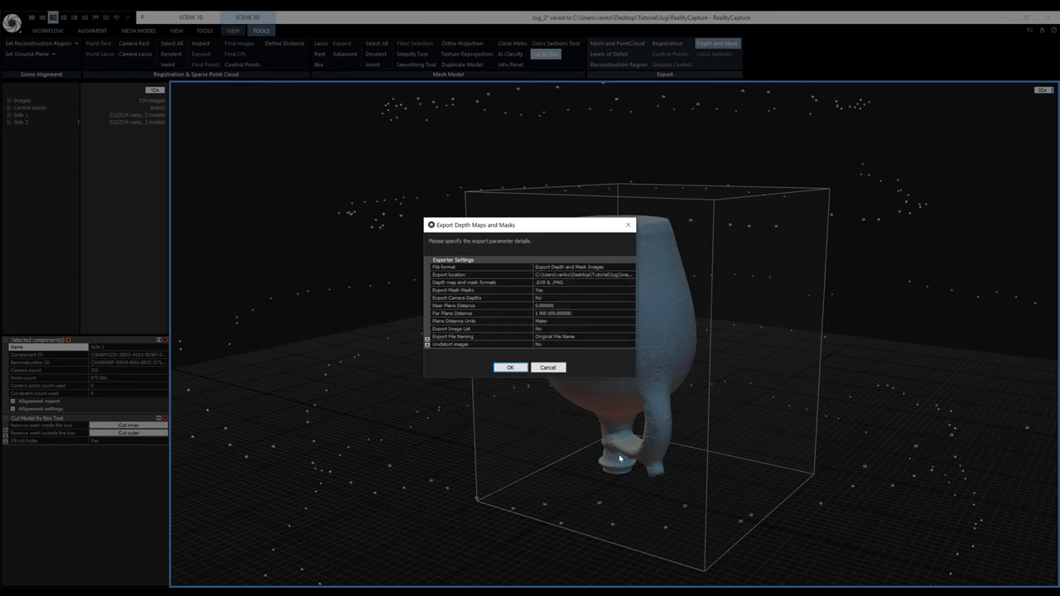
pyautogui.click(511, 369)
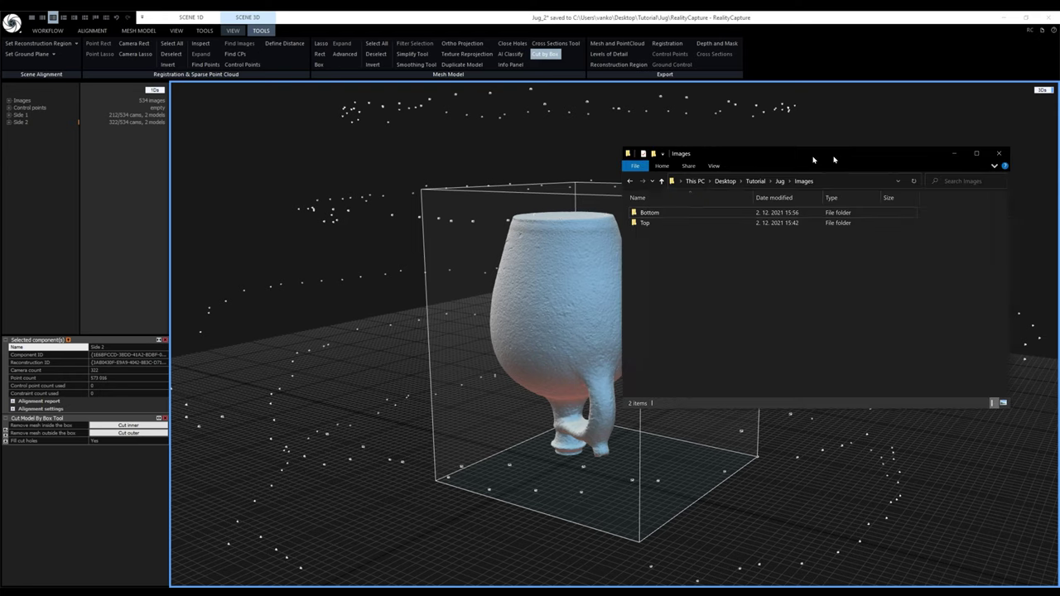
pyautogui.doubleClick(444, 224)
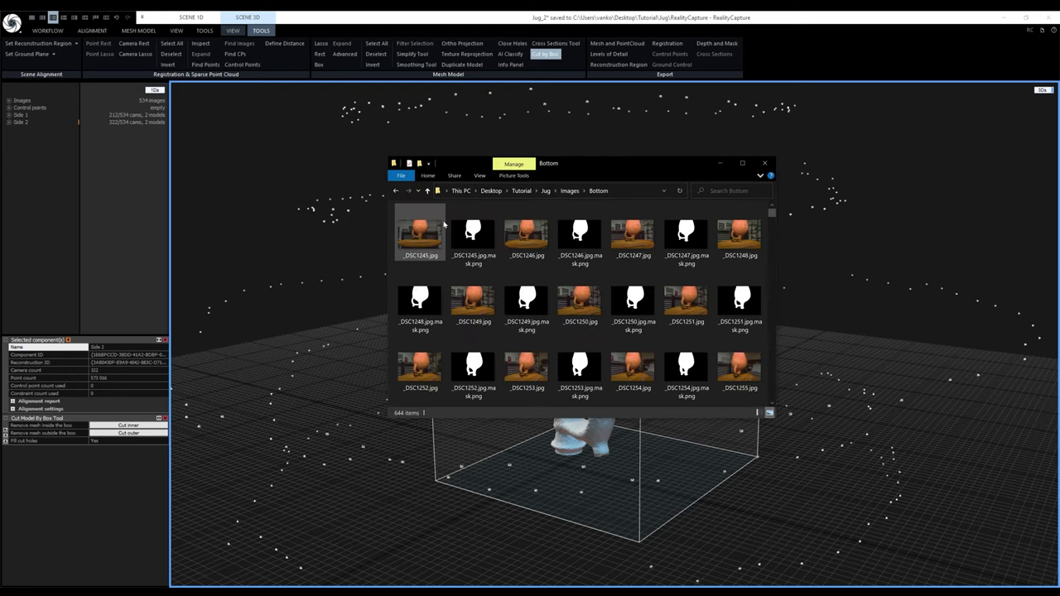
# Import the Bottom and Top folders from the Images folder into the project to load the exported masks
pyautogui.scroll(-5, 724, 294)
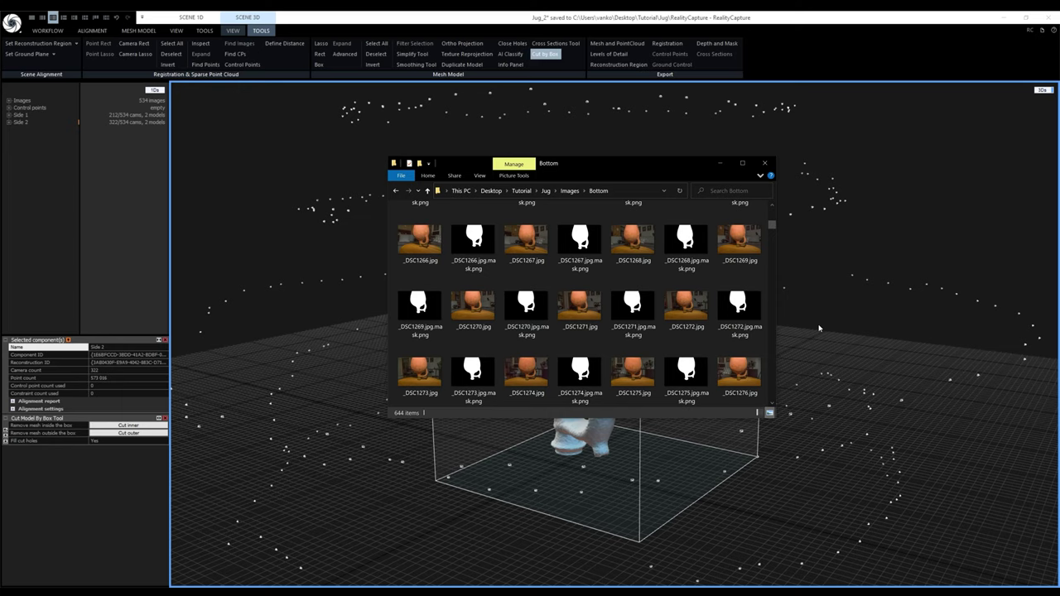
pyautogui.click(428, 190)
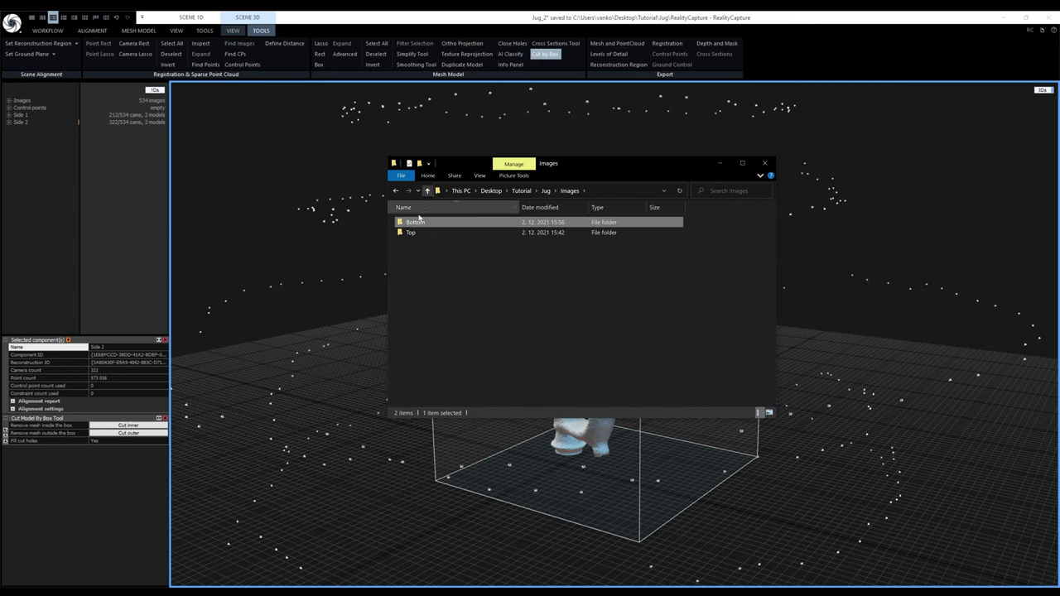
pyautogui.keyDown('shift'); pyautogui.click(411, 233); pyautogui.keyUp('shift')
pyautogui.moveTo(412, 233); pyautogui.dragTo(338, 258)
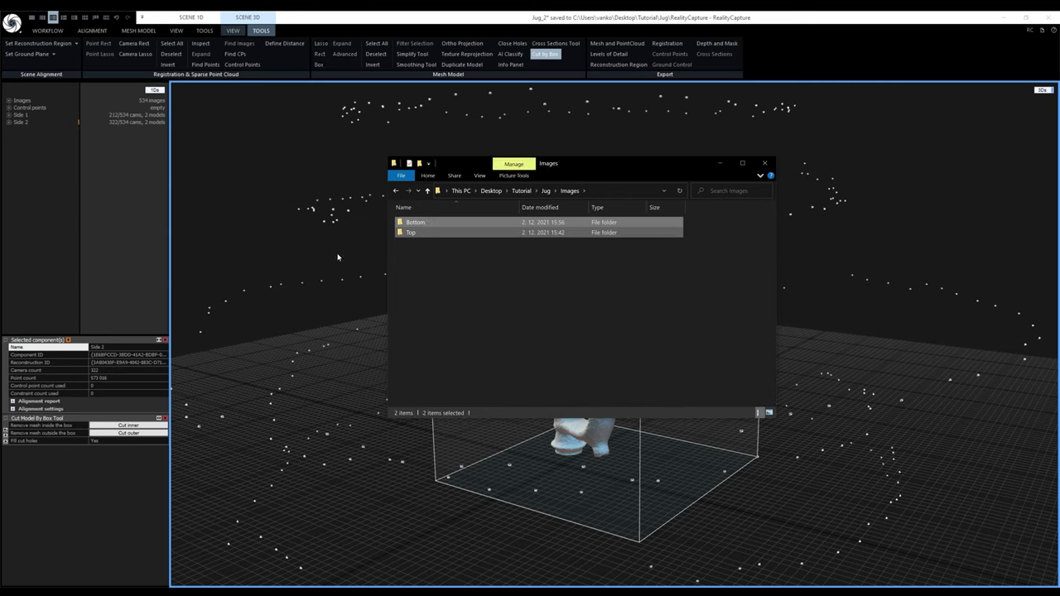
pyautogui.moveTo(588, 167); pyautogui.dragTo(1059, 203)
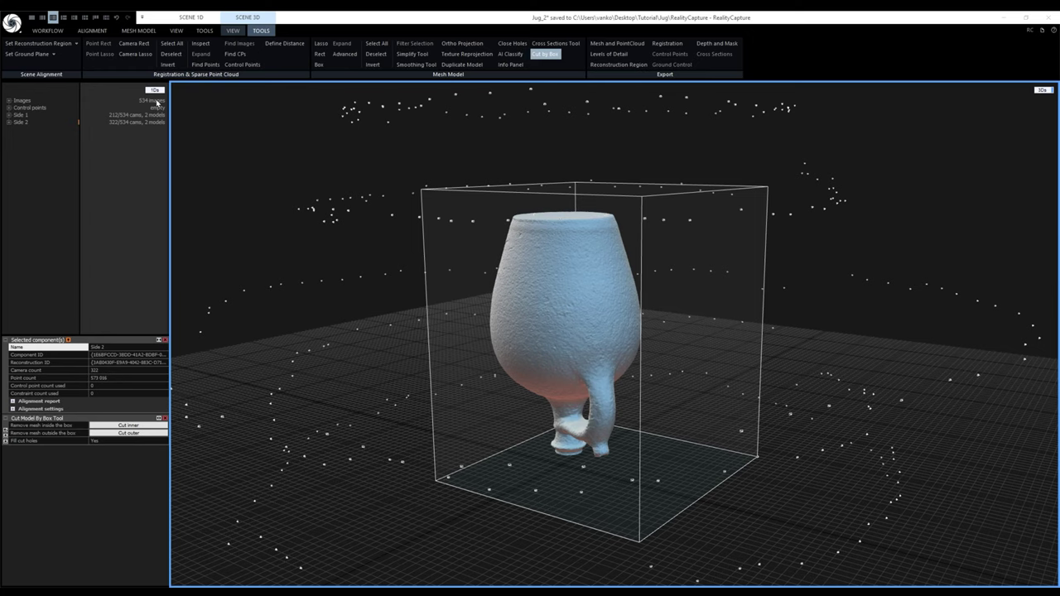
# Examine the first upright jug photo in 2D, comparing its Geometry and Mask layers, and return to the full 3D layout
pyautogui.click(9, 100)
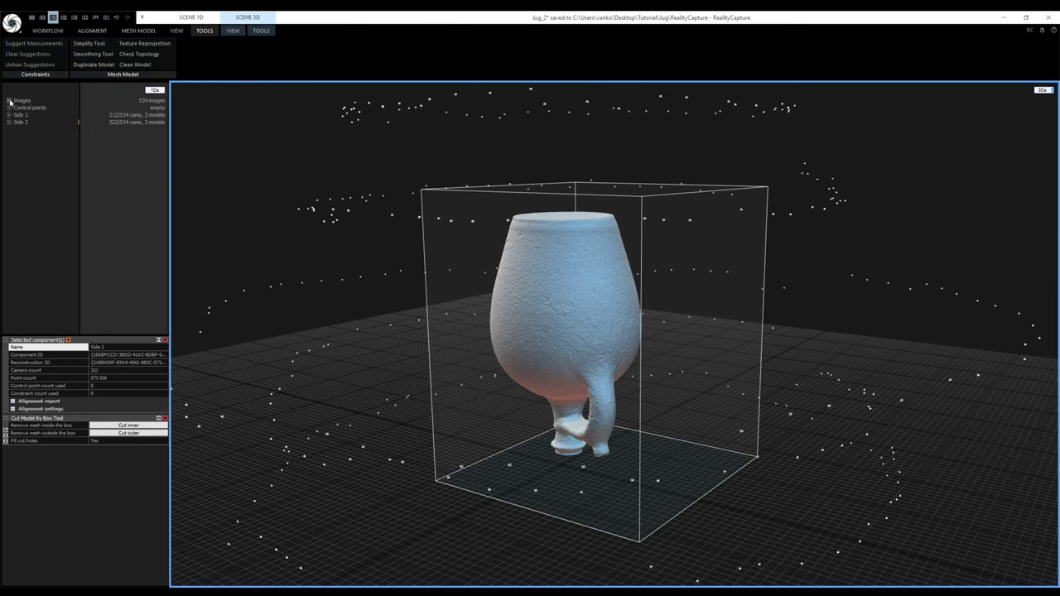
pyautogui.doubleClick(33, 110)
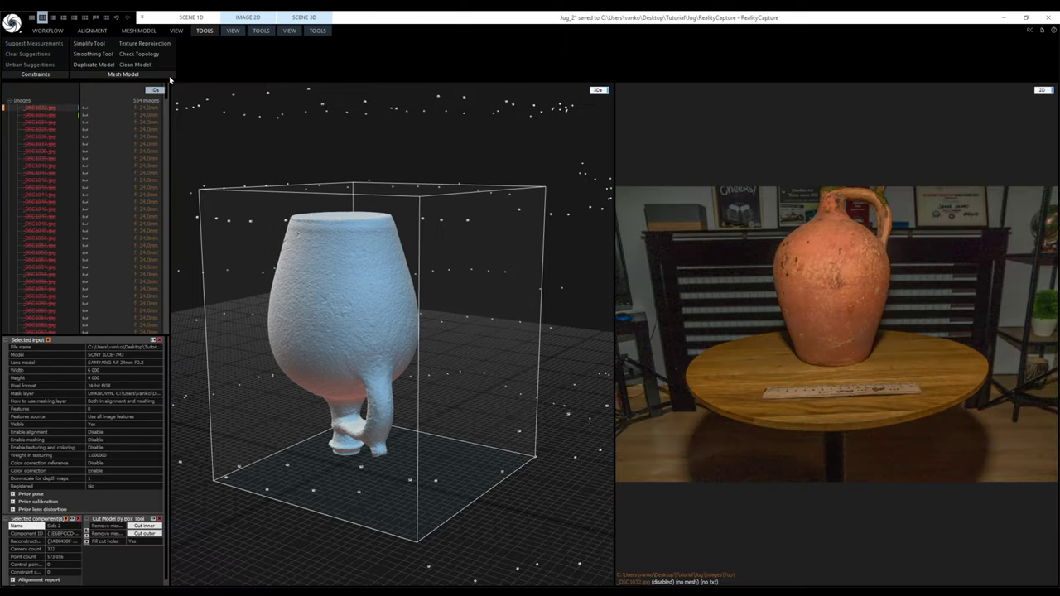
pyautogui.click(233, 31)
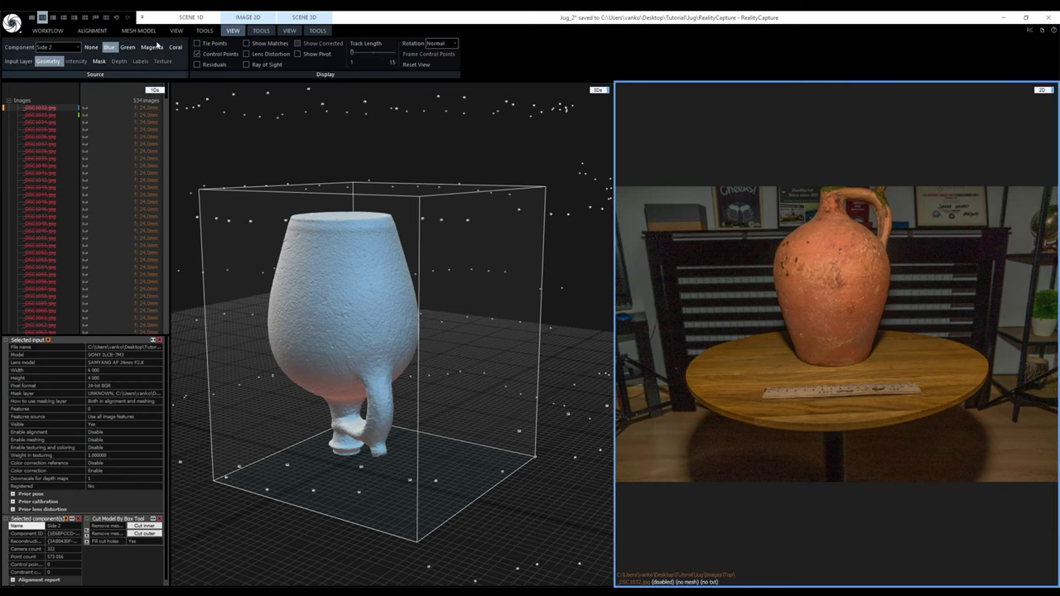
pyautogui.click(98, 62)
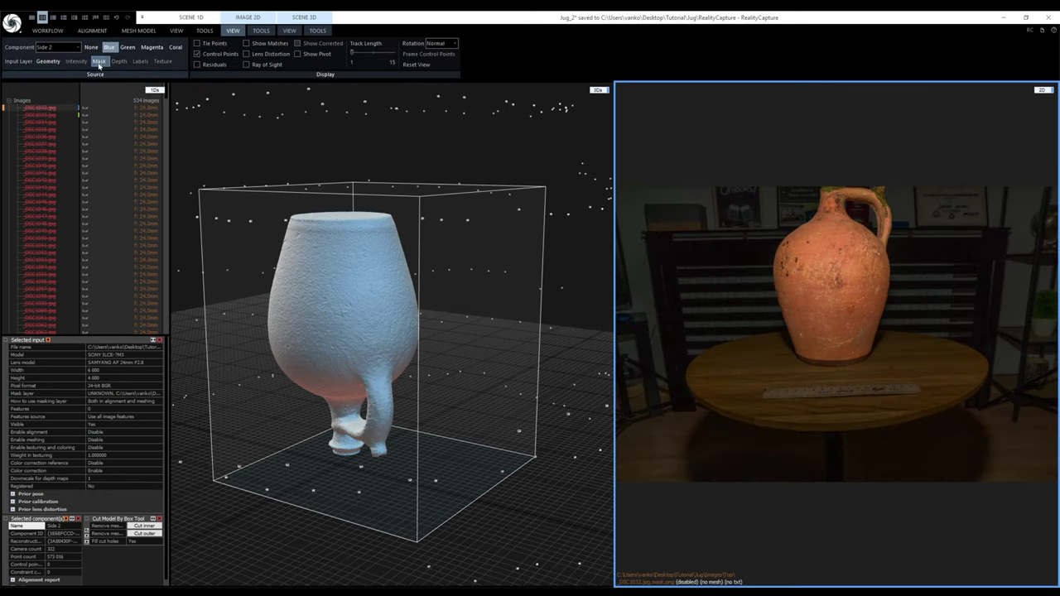
pyautogui.click(49, 63)
pyautogui.press('Tab')
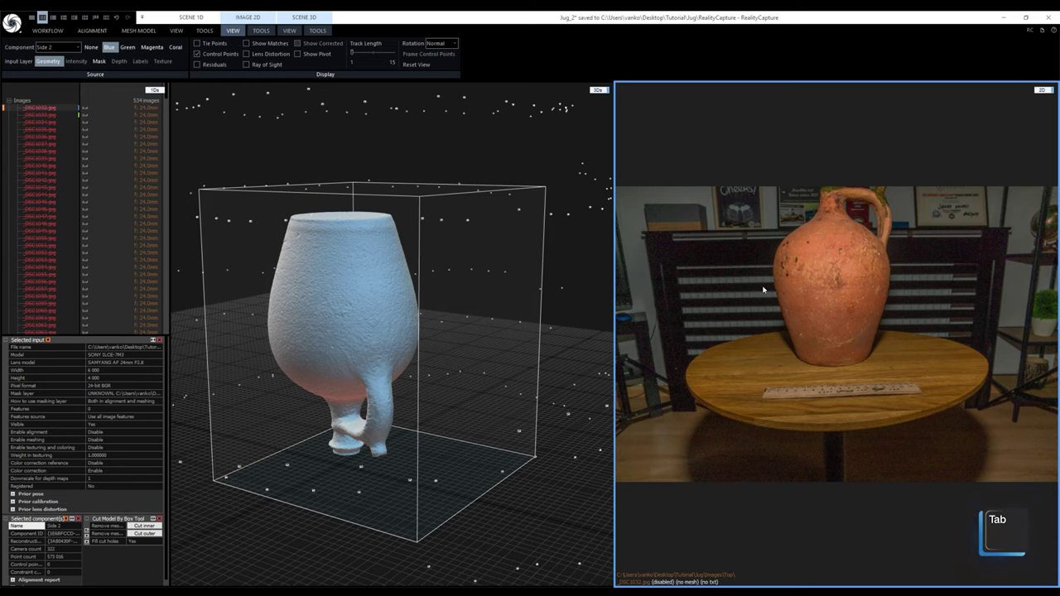
pyautogui.press('Tab')
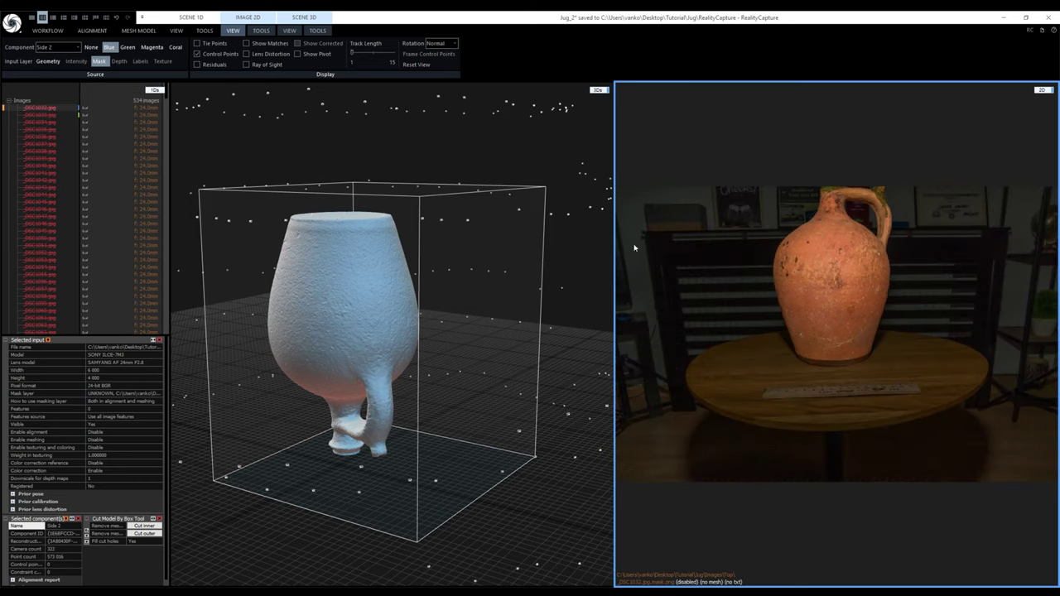
pyautogui.click(53, 17)
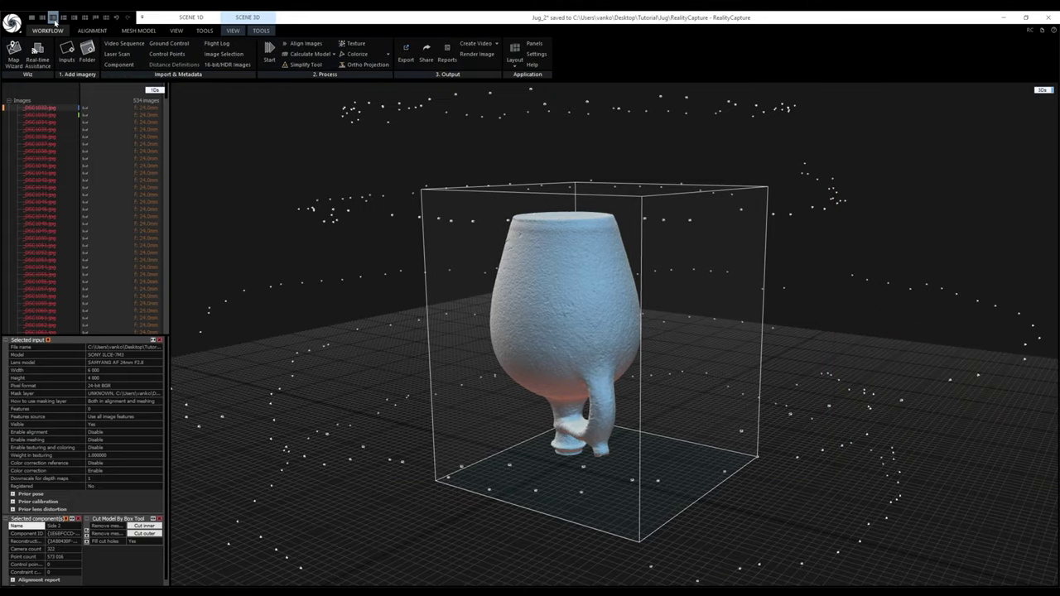
pyautogui.click(9, 100)
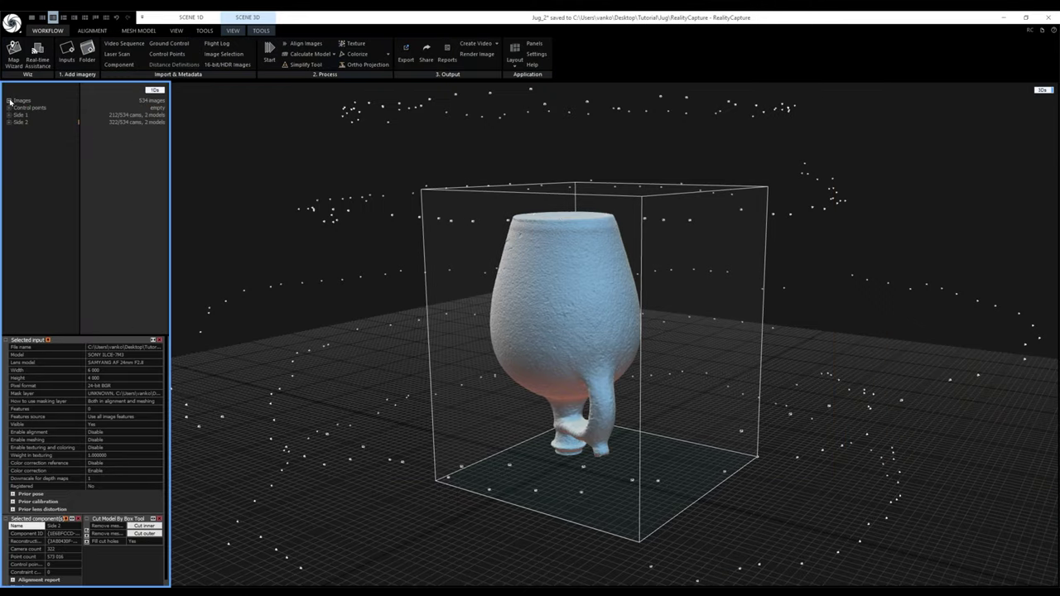
# Display the Side 1 component, enable every image in the project, and align the images of both sides together
pyautogui.click(20, 114)
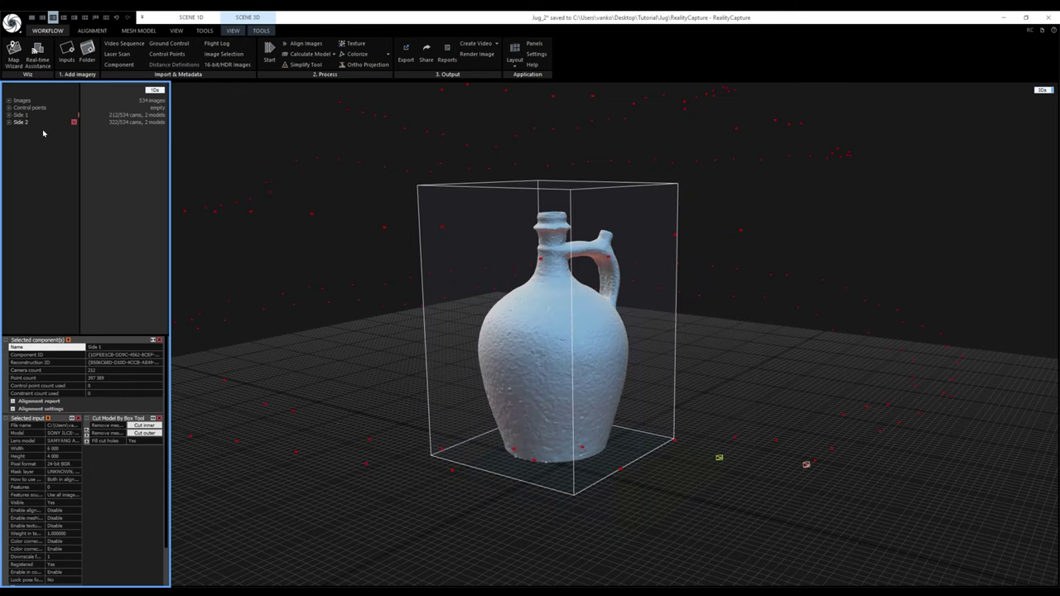
pyautogui.hotkey('ctrl', 'a')
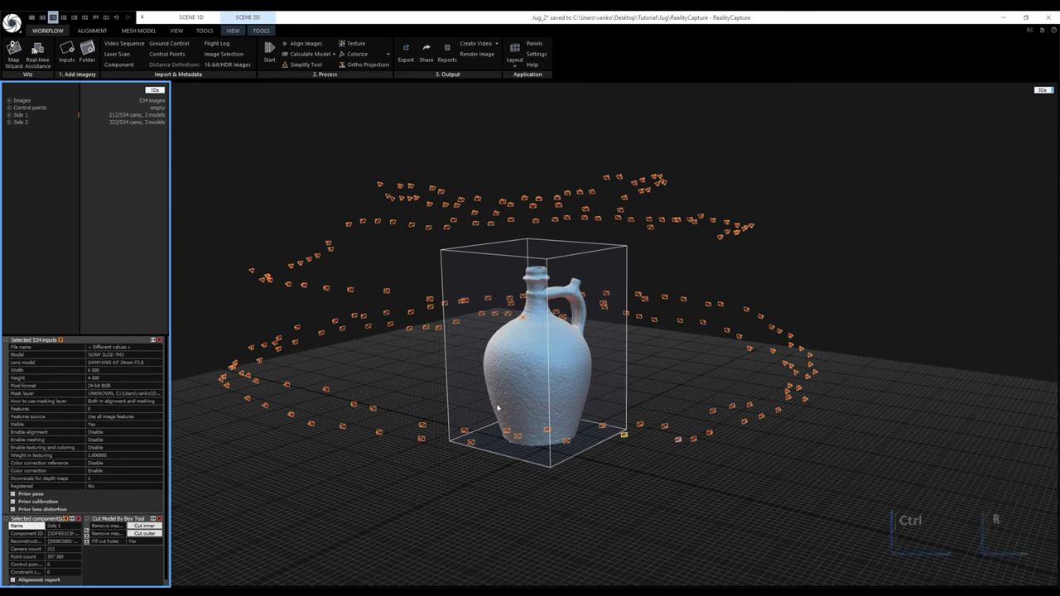
pyautogui.hotkey('ctrl', 'r')
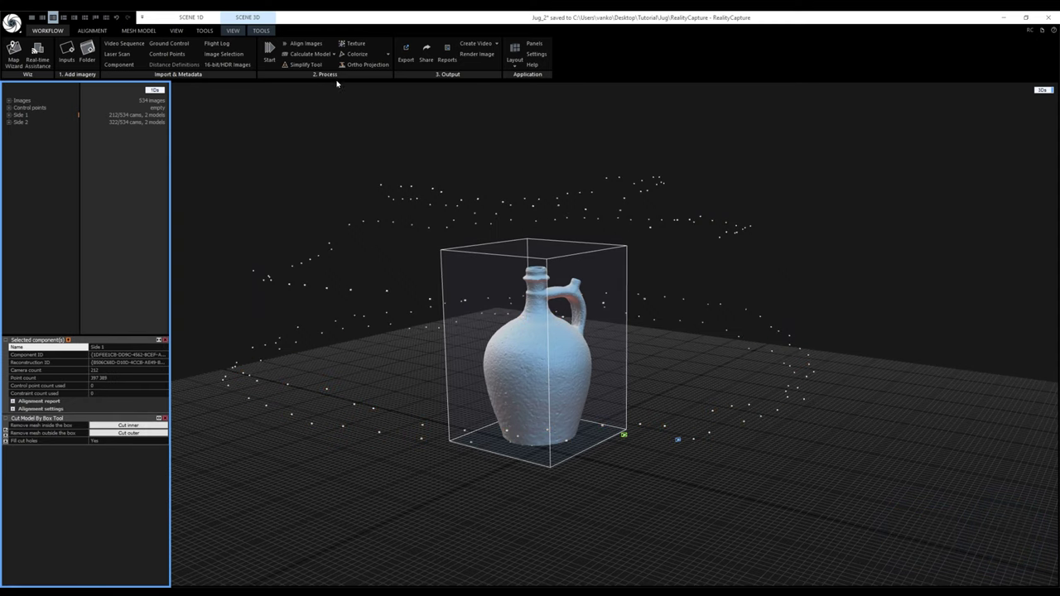
pyautogui.click(311, 45)
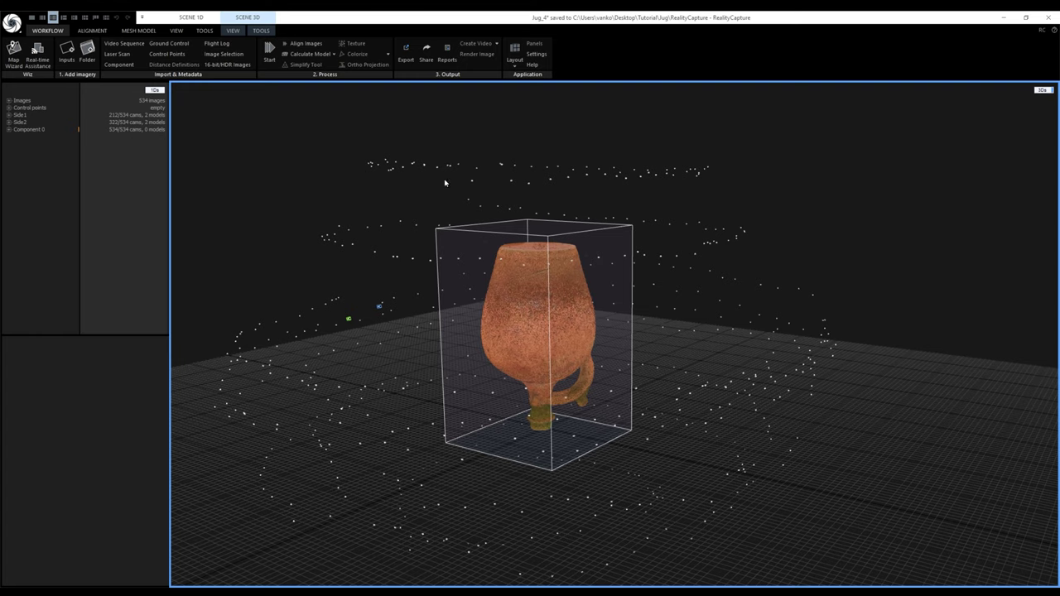
# Start Set Ground Plane on the newly aligned component in a straight-on side view of the whole jug
pyautogui.click(261, 31)
pyautogui.click(40, 55)
pyautogui.press('4')
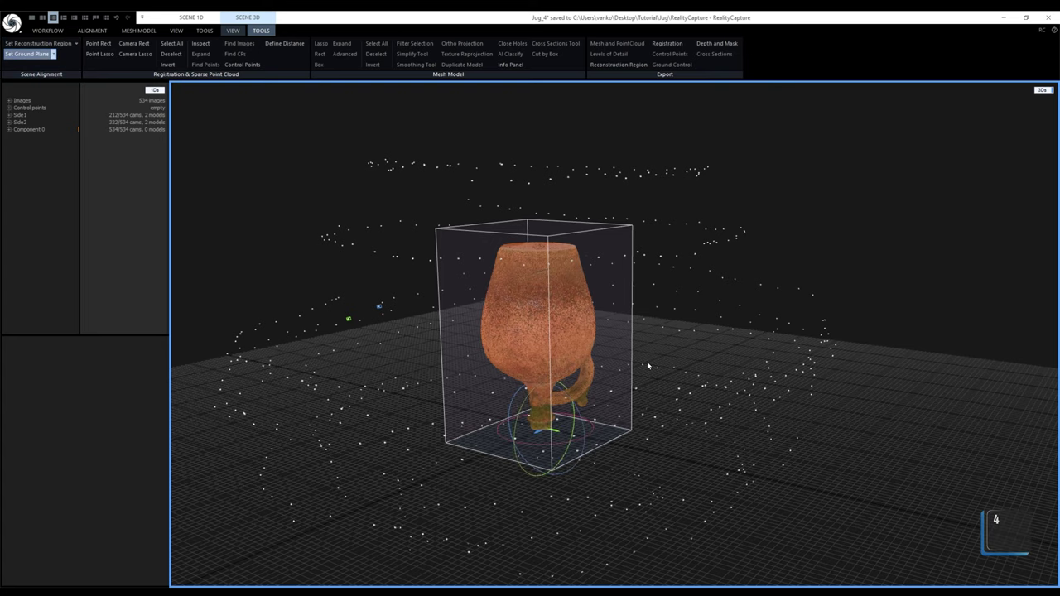
pyautogui.scroll(-3, 678, 375)
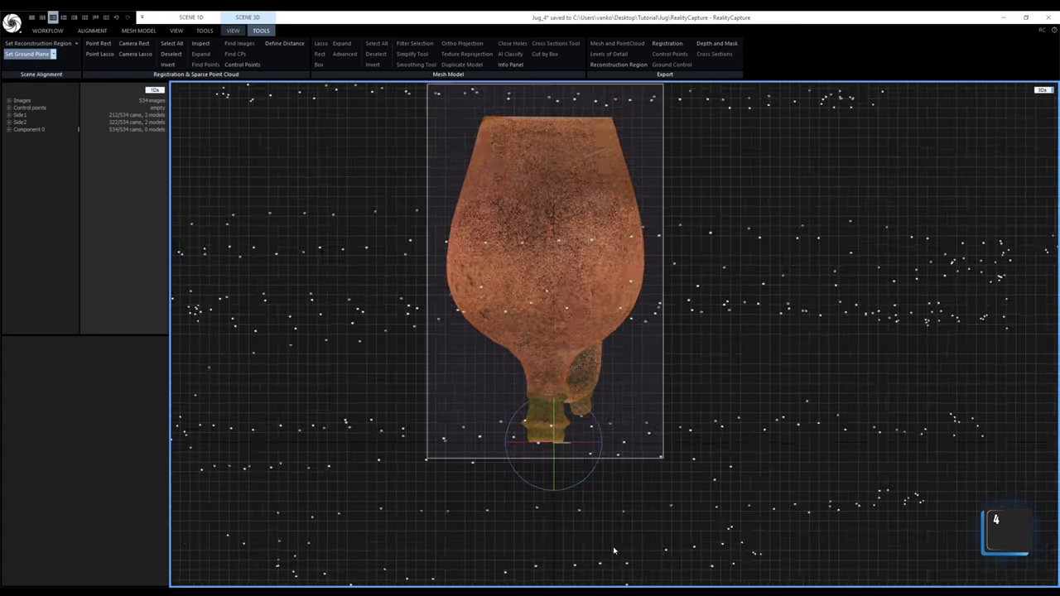
pyautogui.scroll(2, 559, 343)
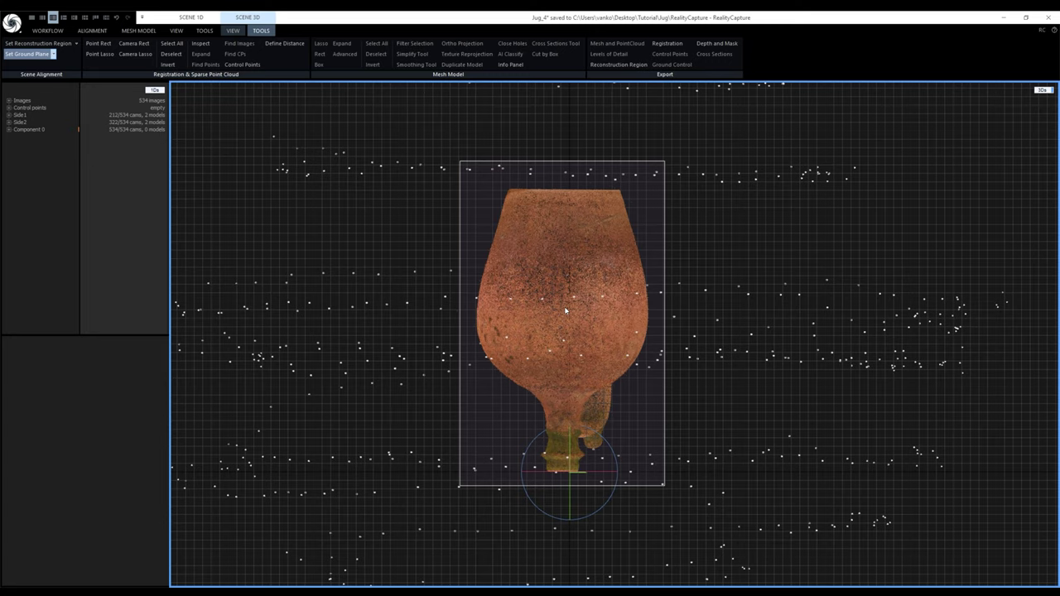
# Turn the upside-down jug upright in the front view using the ground plane rotation, centred on the jug's body
pyautogui.click(566, 310)
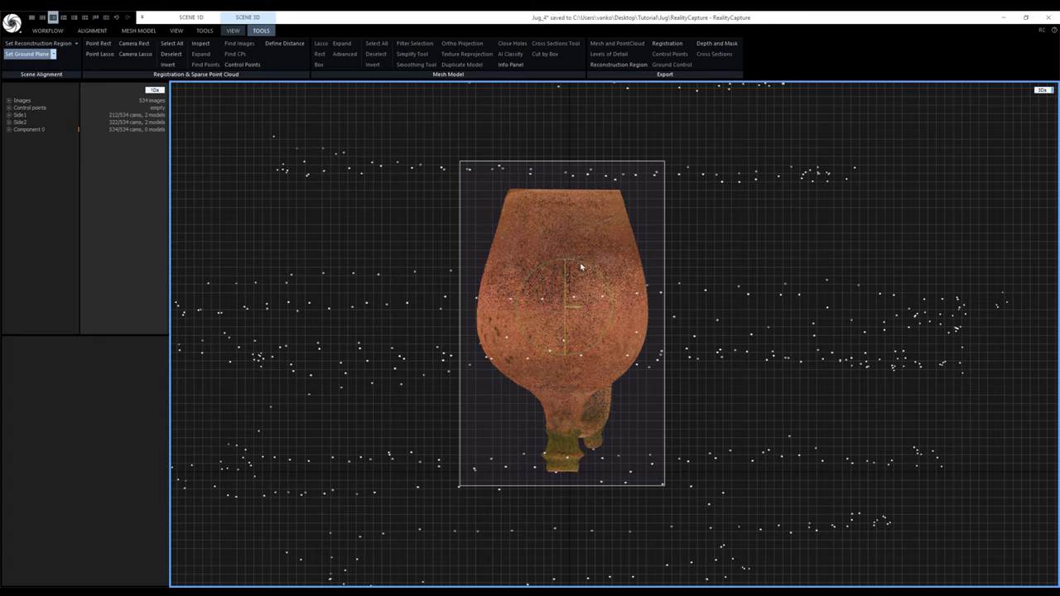
pyautogui.moveTo(581, 267); pyautogui.dragTo(494, 510)
pyautogui.moveTo(565, 320); pyautogui.dragTo(558, 364)
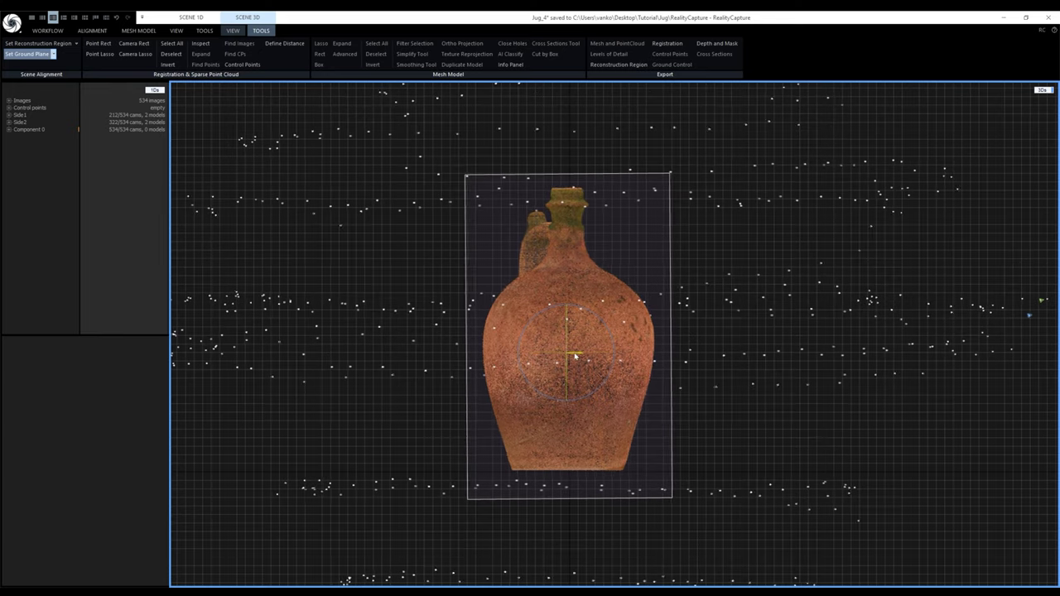
# Rotate the jug about its neck in the top view until the handle lines up with the grid, and finish setting the ground plane
pyautogui.press('2')
pyautogui.press('2')
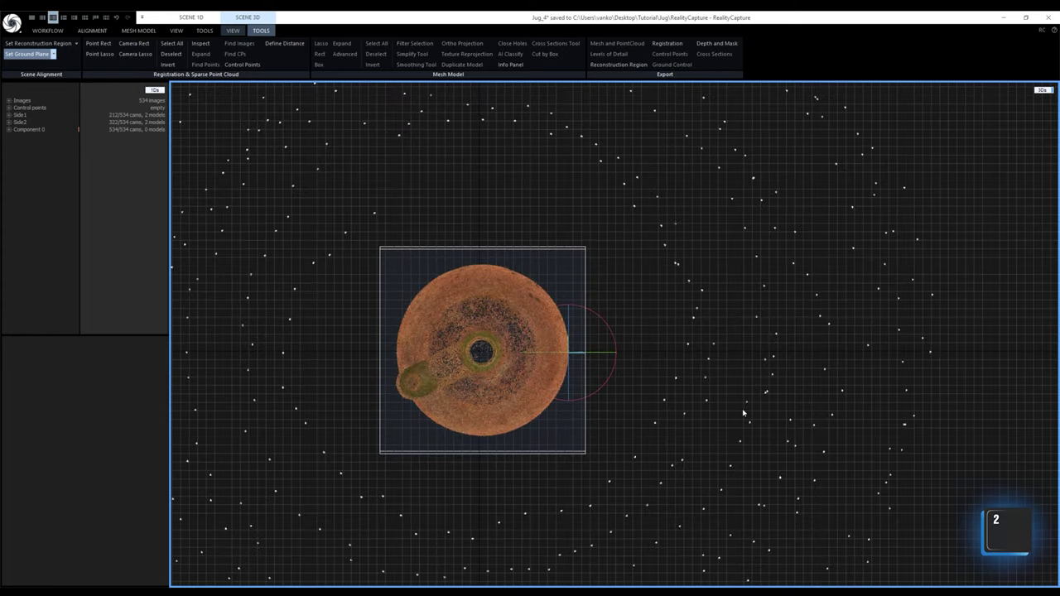
pyautogui.click(483, 355)
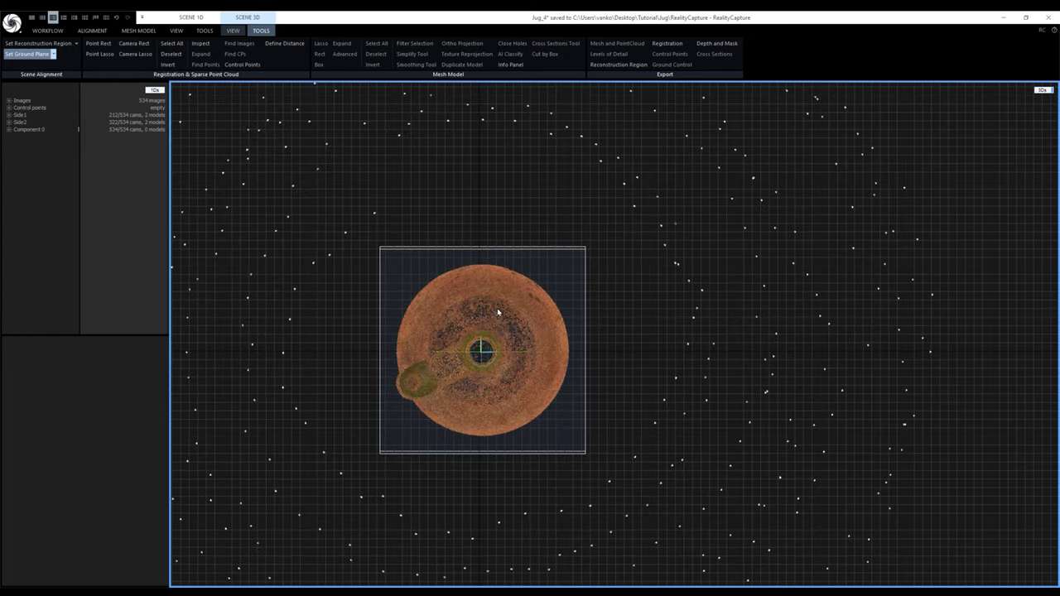
pyautogui.moveTo(499, 311); pyautogui.dragTo(474, 354)
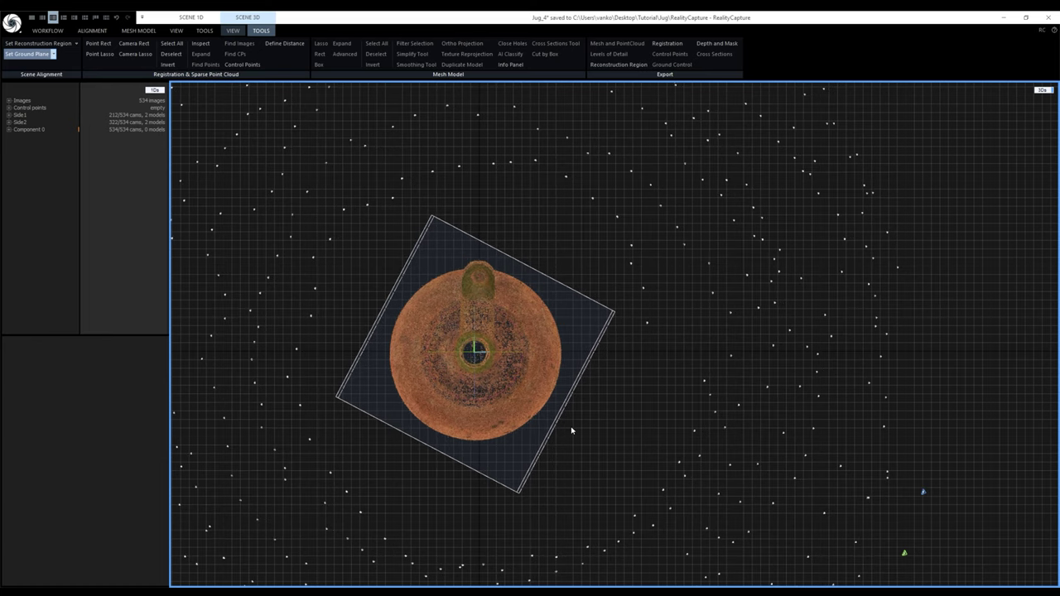
pyautogui.press('0')
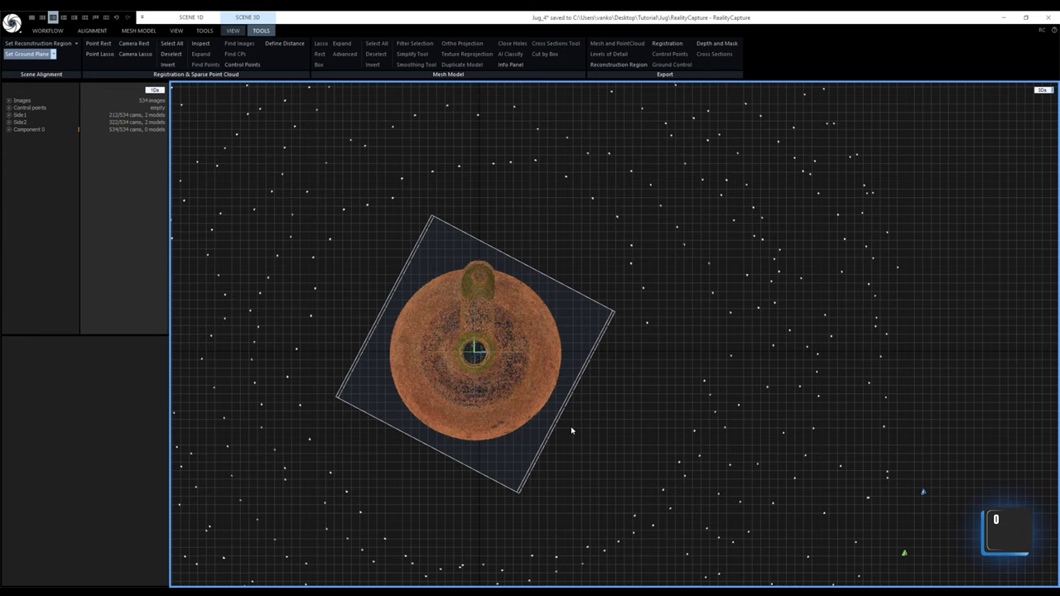
pyautogui.press('0')
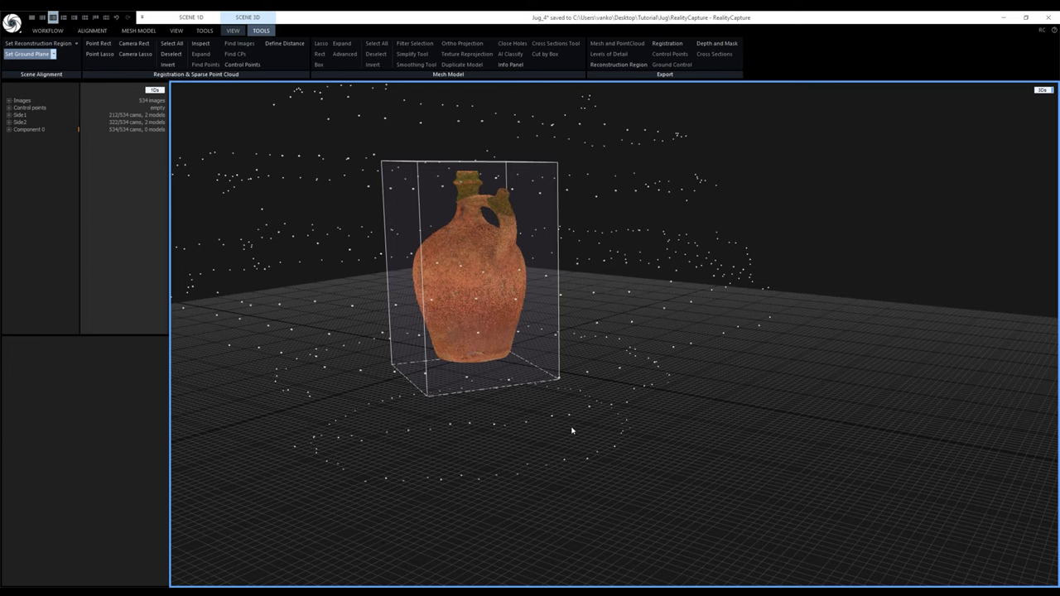
pyautogui.moveTo(525, 347); pyautogui.dragTo(610, 385, button='right')
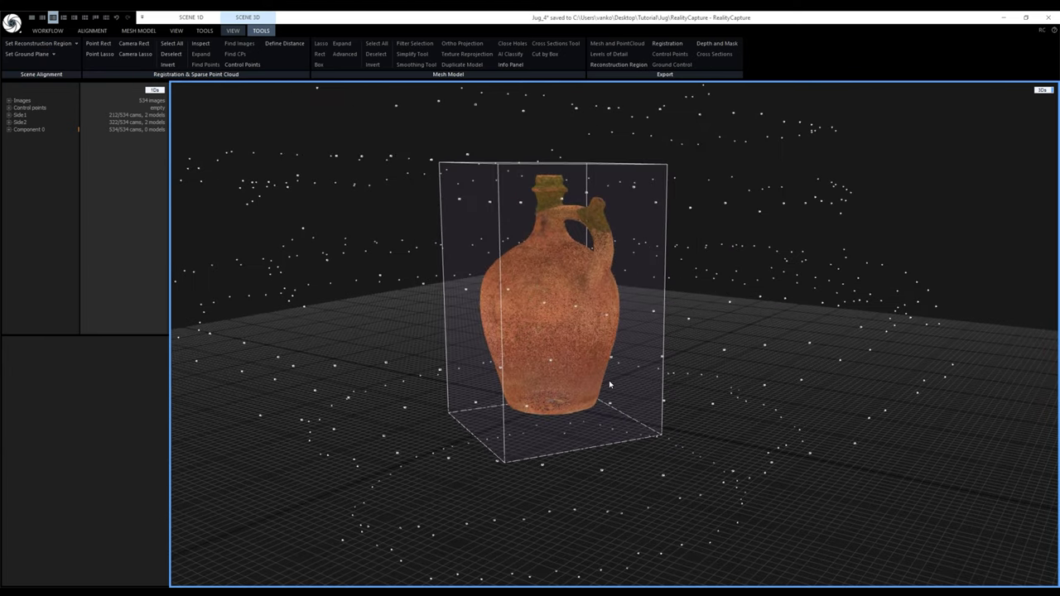
# Show the photo _DSC1033.jpg in a 2D view beside the 3D scene, displaying the image layer instead of the mask
pyautogui.click(8, 101)
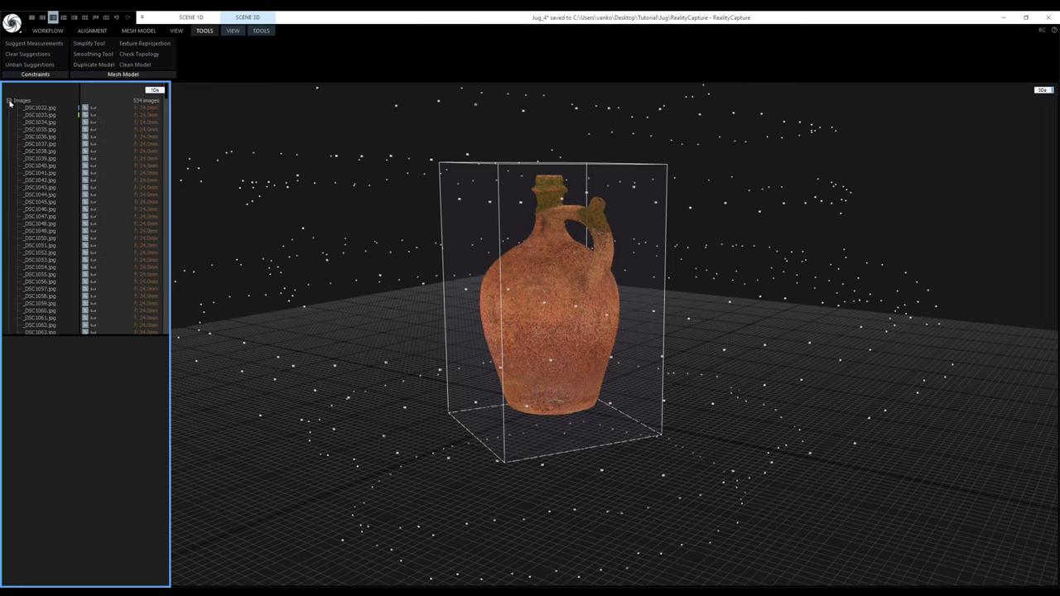
pyautogui.click(29, 109)
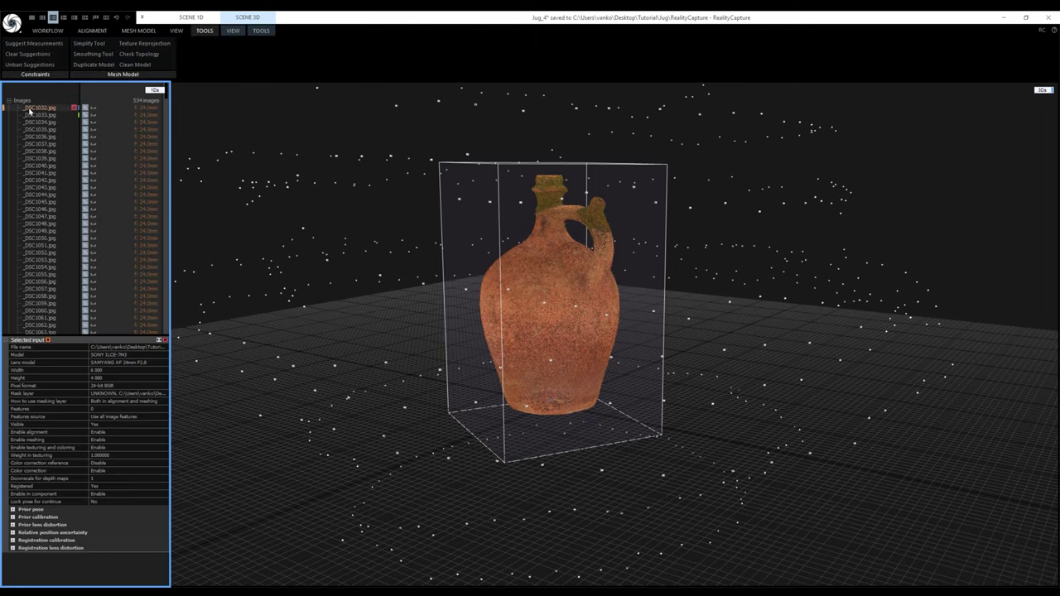
pyautogui.click(42, 16)
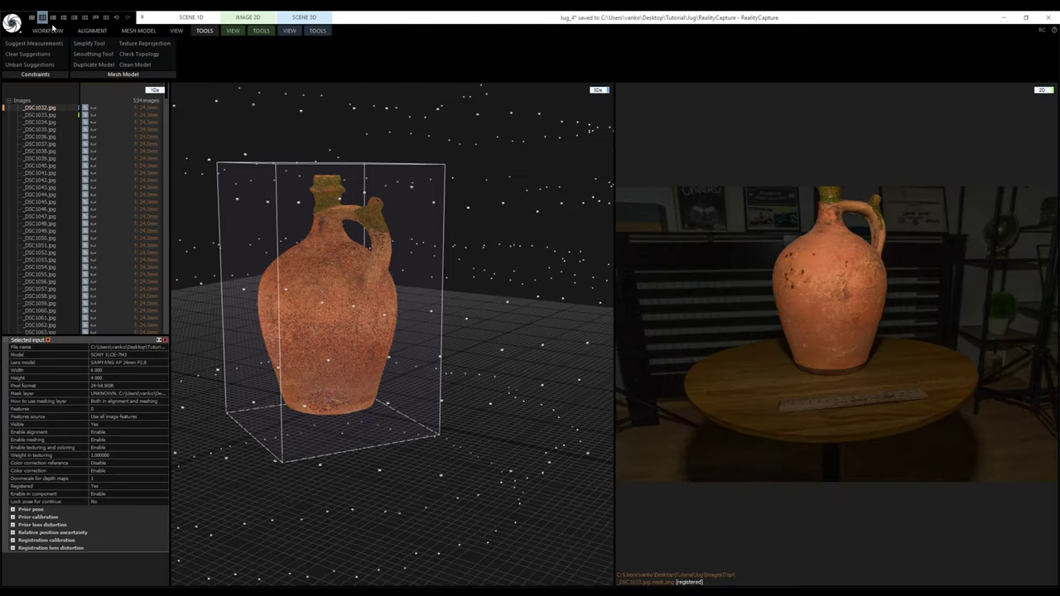
pyautogui.click(845, 386)
pyautogui.press('Tab')
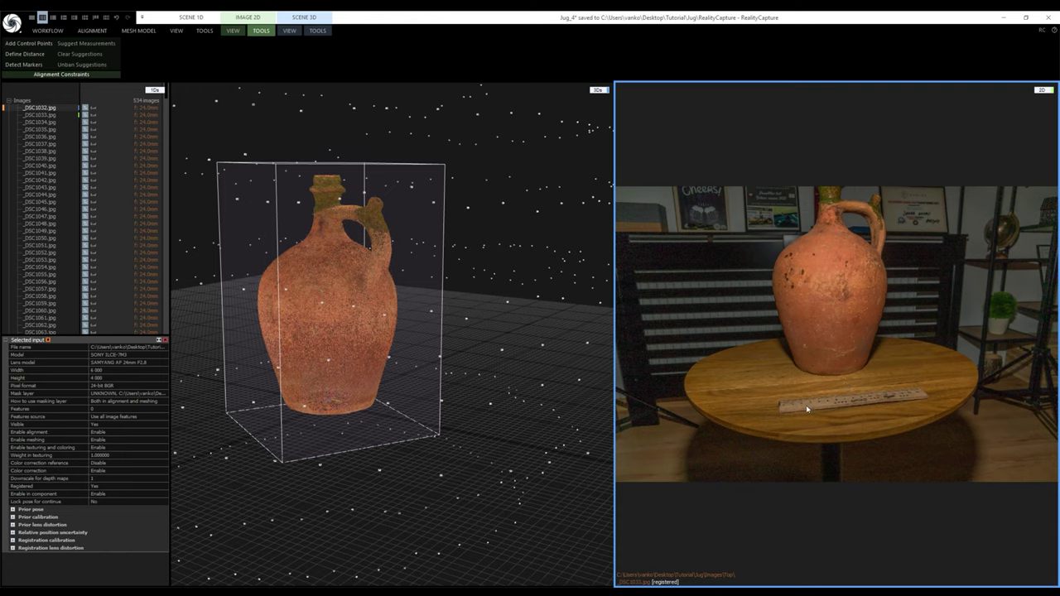
# Add a control point at the ruler's 0 mark in _DSC1033.jpg
pyautogui.scroll(10, 809, 409)
pyautogui.press('F3')
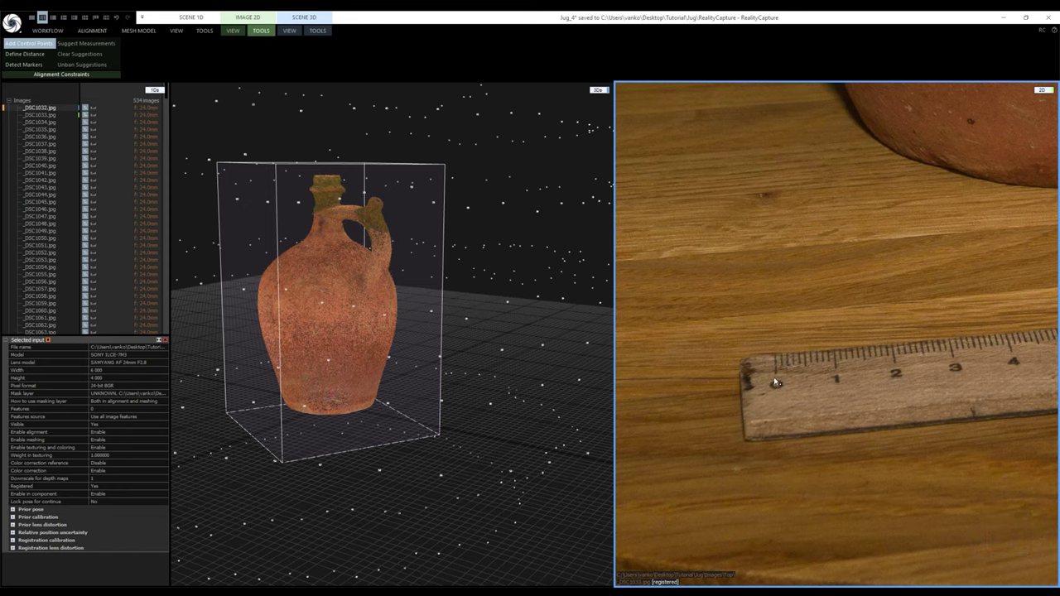
pyautogui.click(777, 379)
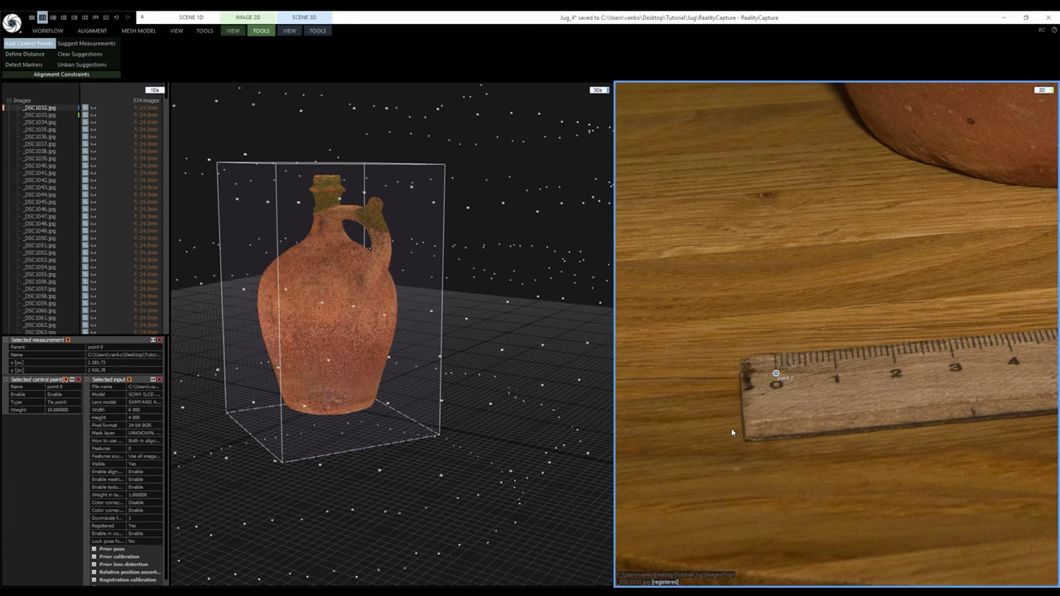
# Add a second control point at the ruler's 16 mark in _DSC1033.jpg and place the same point in _DSC1034.jpg
pyautogui.scroll(-5, 734, 431)
pyautogui.scroll(-3, 978, 421)
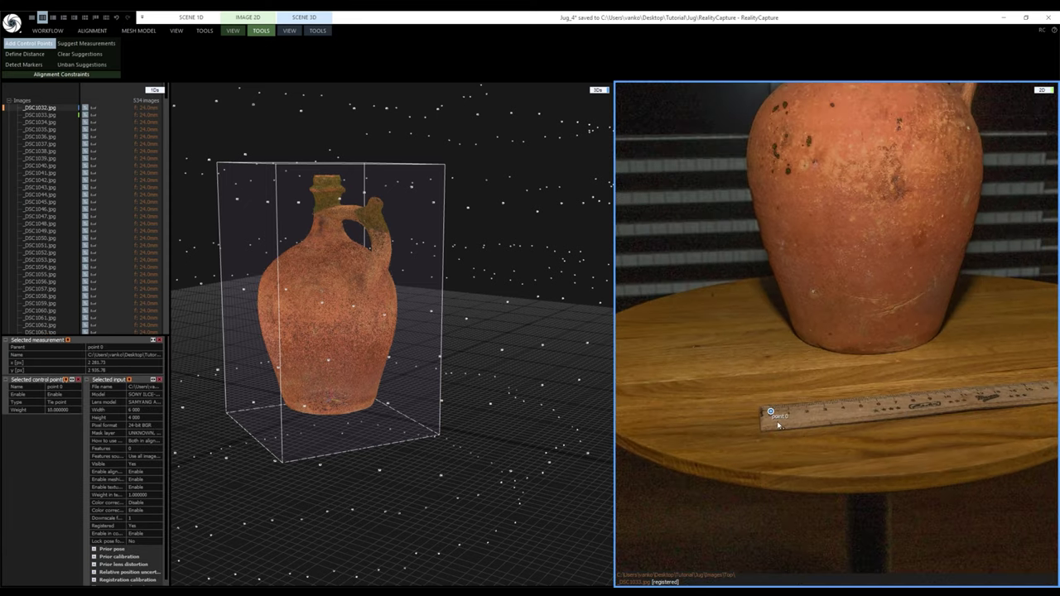
pyautogui.press('pagedown')
pyautogui.scroll(4, 874, 409)
pyautogui.scroll(2, 874, 408)
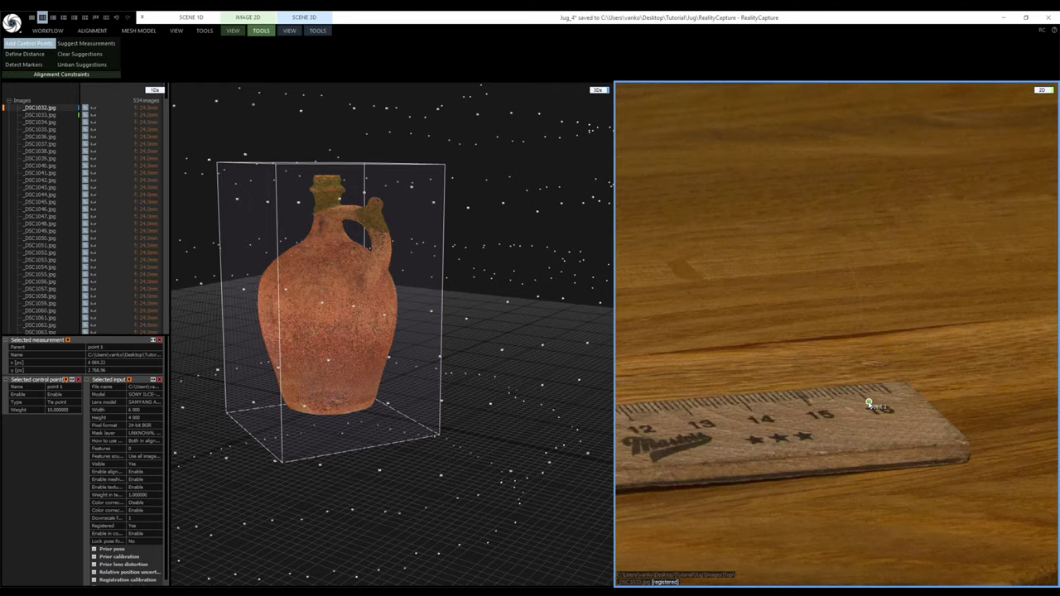
pyautogui.press('Right')
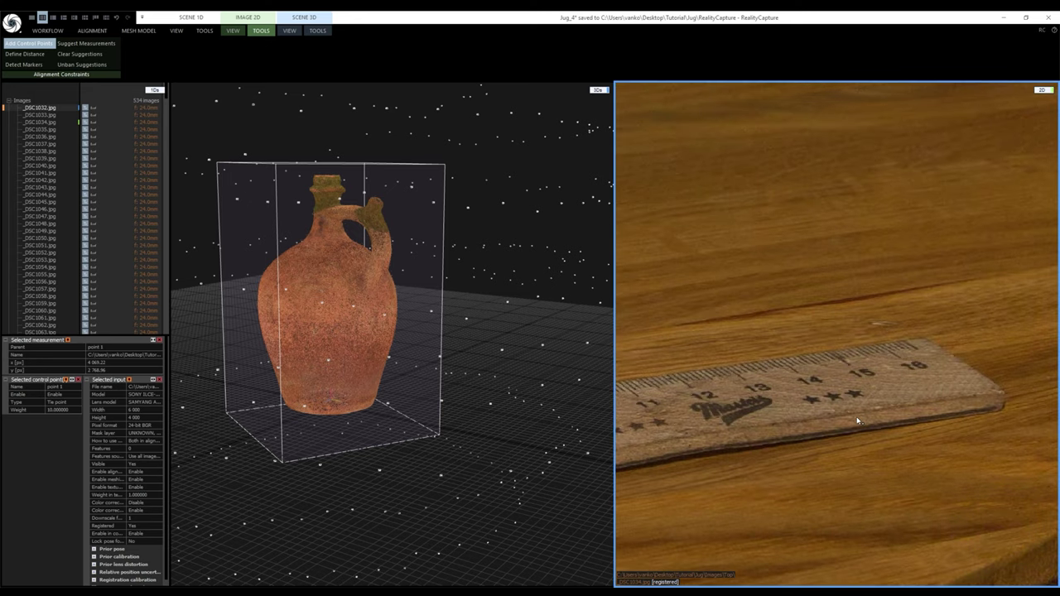
pyautogui.click(901, 358)
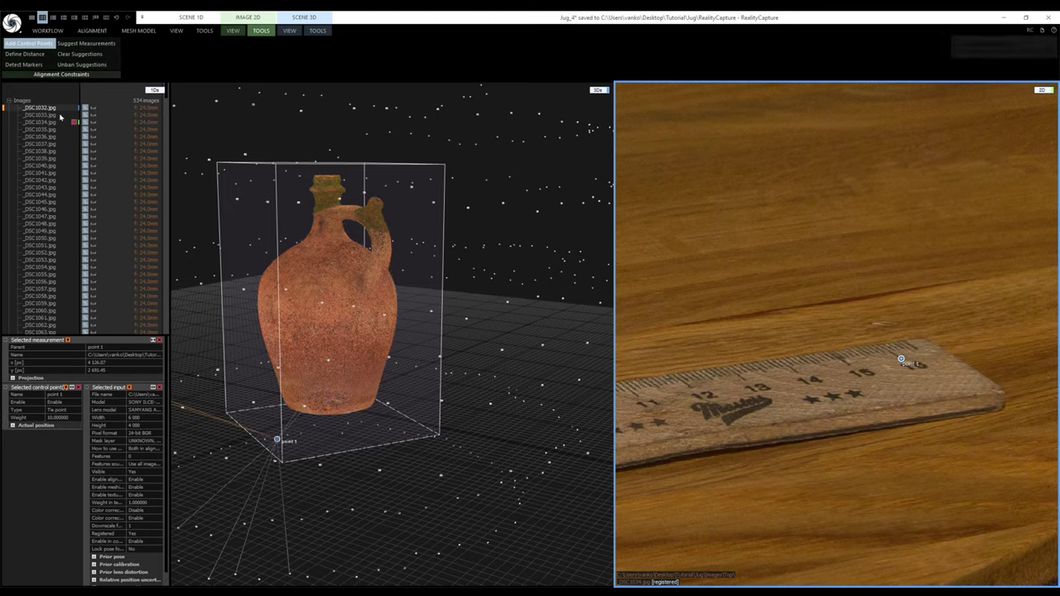
# Place point 0 at the ruler's 0 mark in _DSC1034.jpg and end control point placement
pyautogui.click(10, 102)
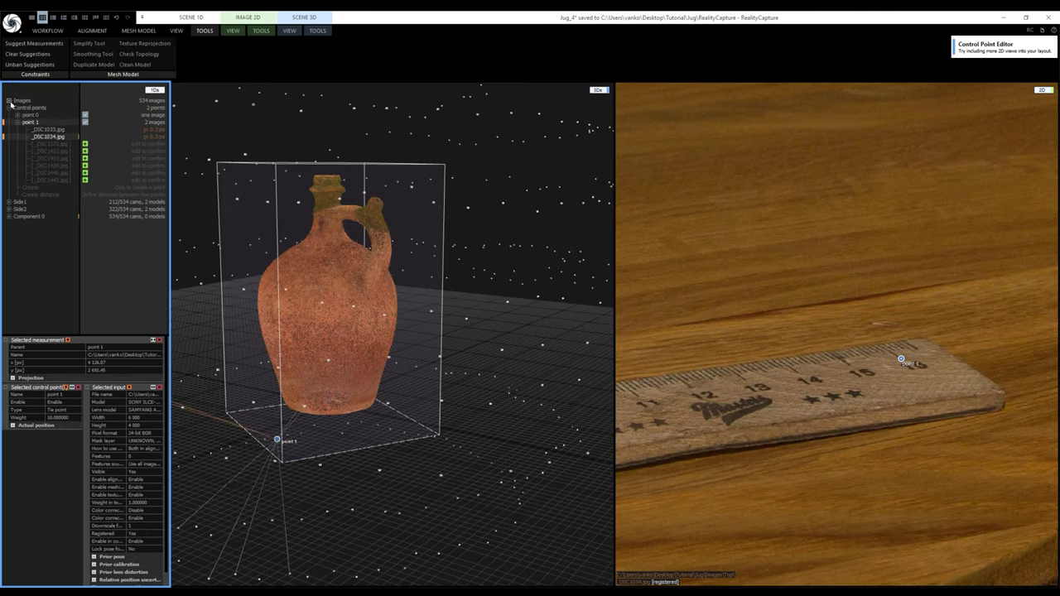
pyautogui.click(26, 115)
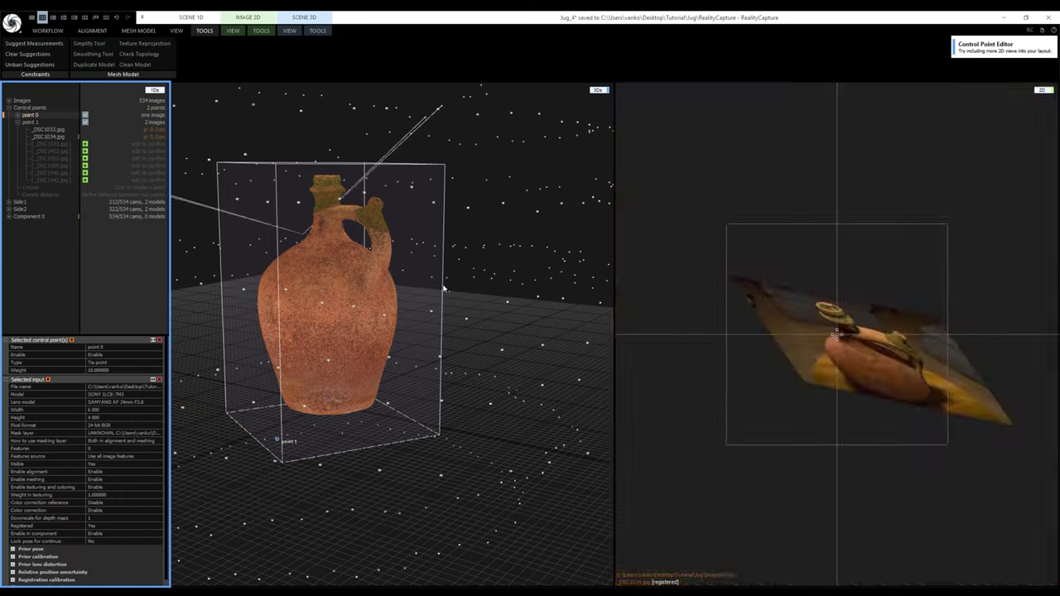
pyautogui.scroll(-5, 856, 357)
pyautogui.scroll(5, 780, 398)
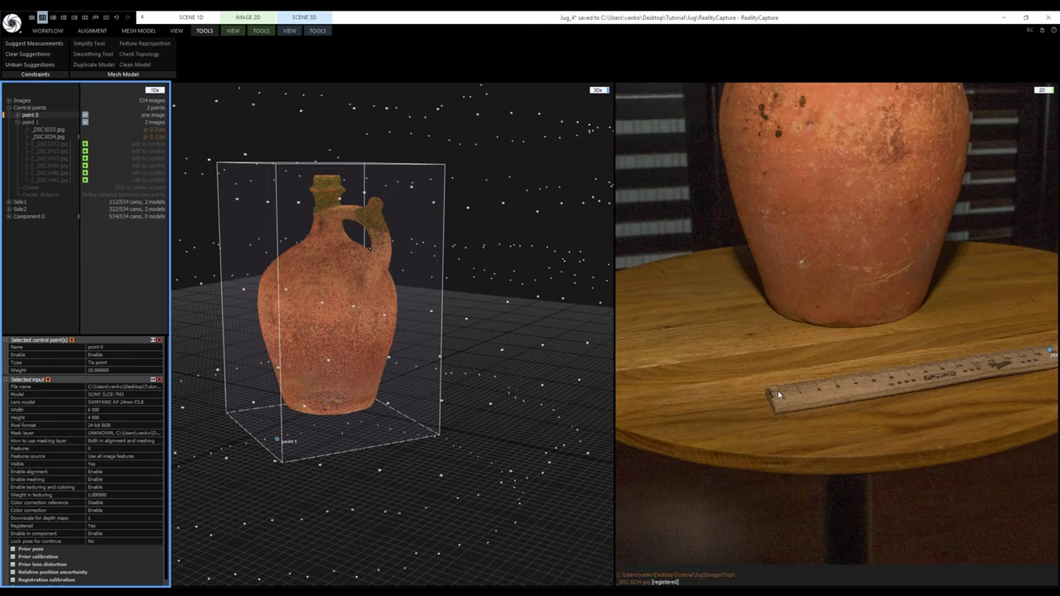
pyautogui.scroll(2, 781, 399)
pyautogui.click(770, 388)
pyautogui.scroll(-6, 768, 397)
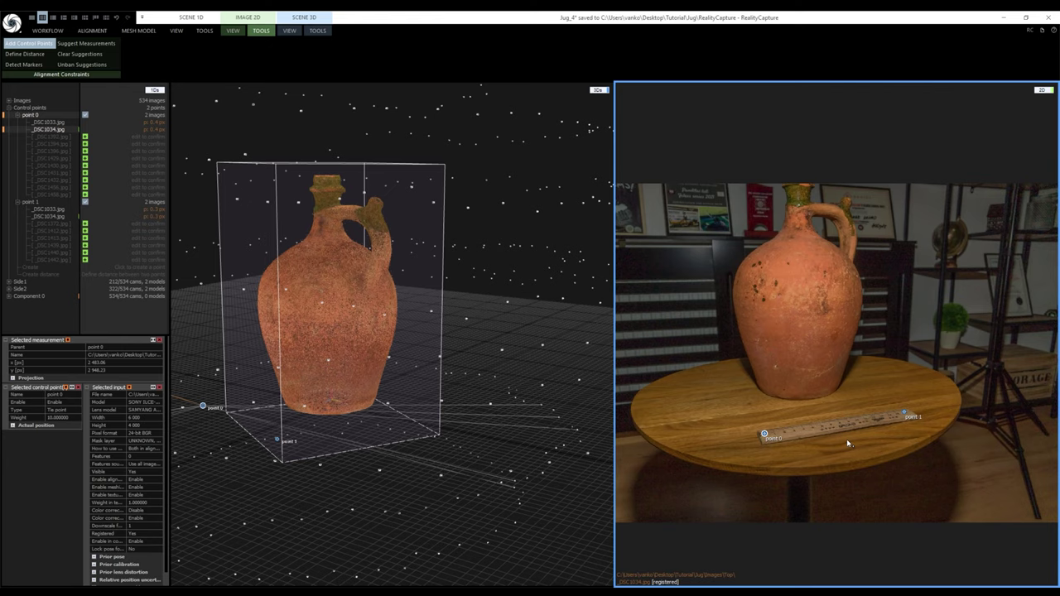
pyautogui.press('F3')
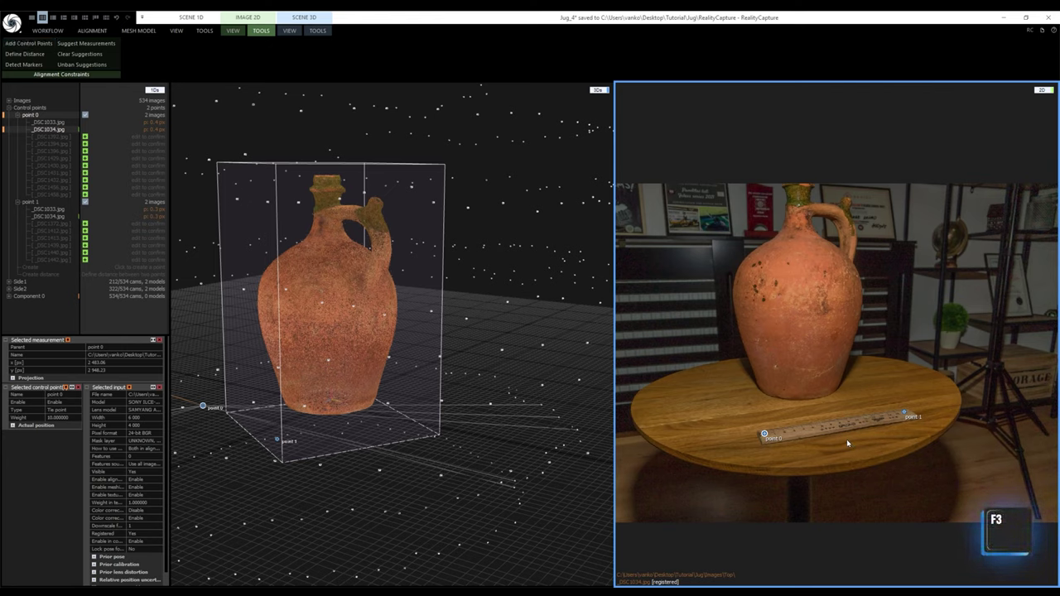
# Define a distance constraint from point 0 to point 1 on the ruler and set its defined distance to 0.16 m
pyautogui.press('F4')
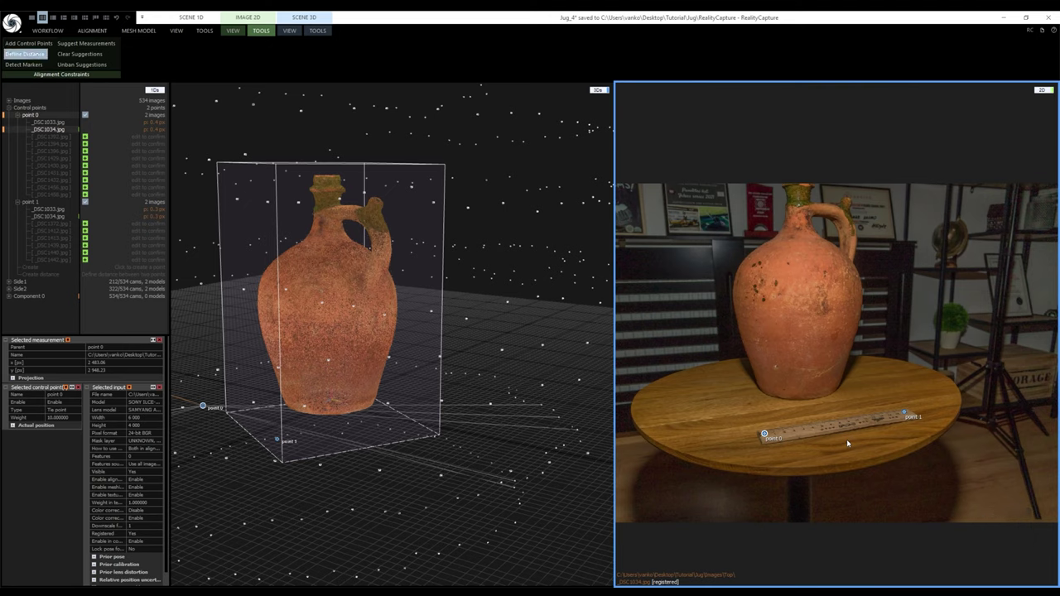
pyautogui.click(764, 434)
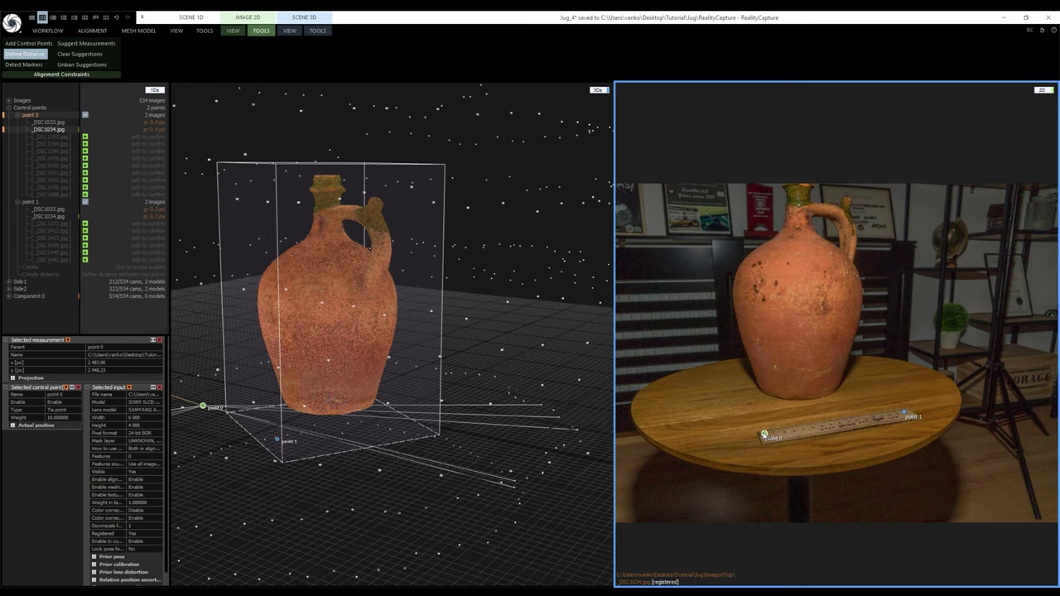
pyautogui.moveTo(765, 434); pyautogui.dragTo(905, 413)
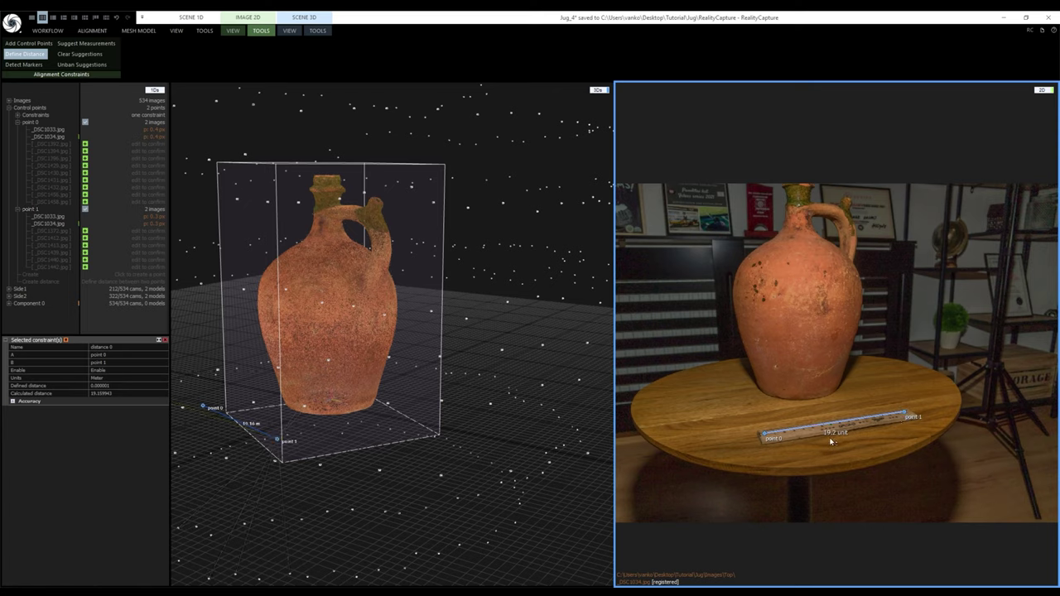
pyautogui.click(116, 386)
pyautogui.hotkey('ctrl', 'a')
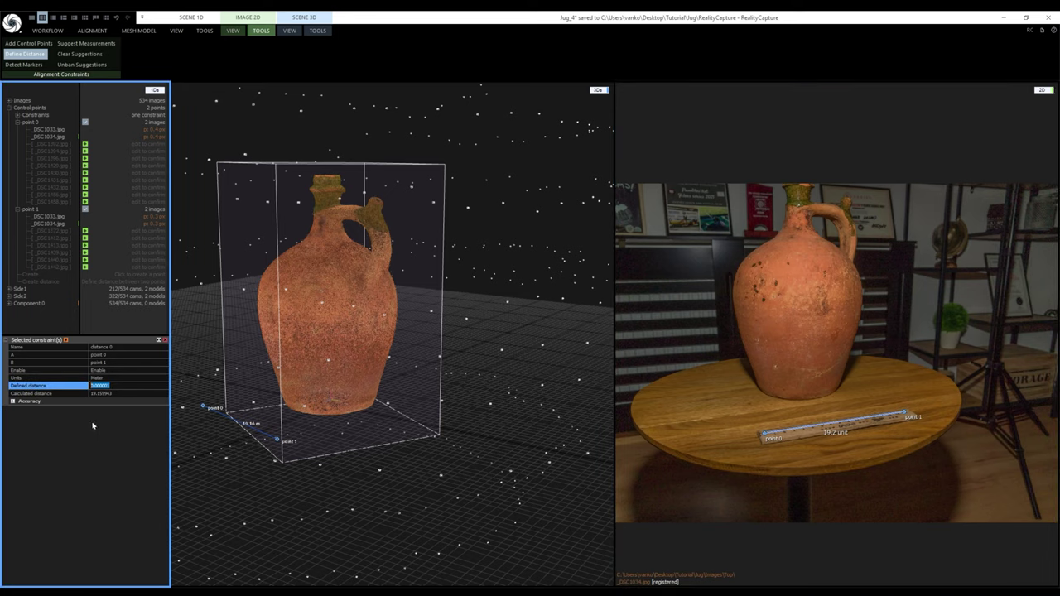
pyautogui.write('0.38')
pyautogui.press('Return')
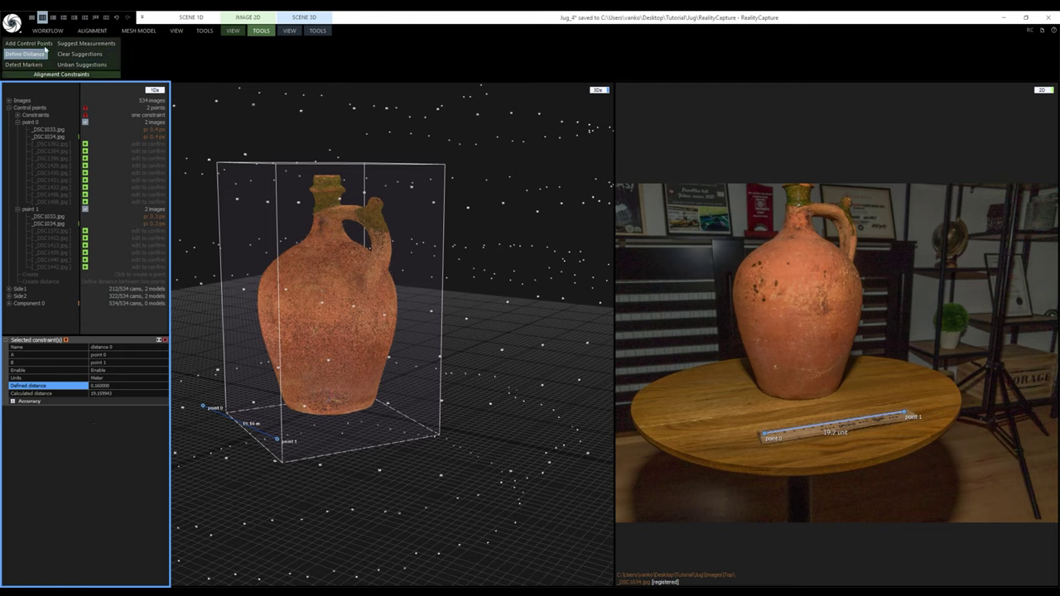
# Update the alignment to apply the defined distance, and check the distance constraint and the scaled jug
pyautogui.click(87, 31)
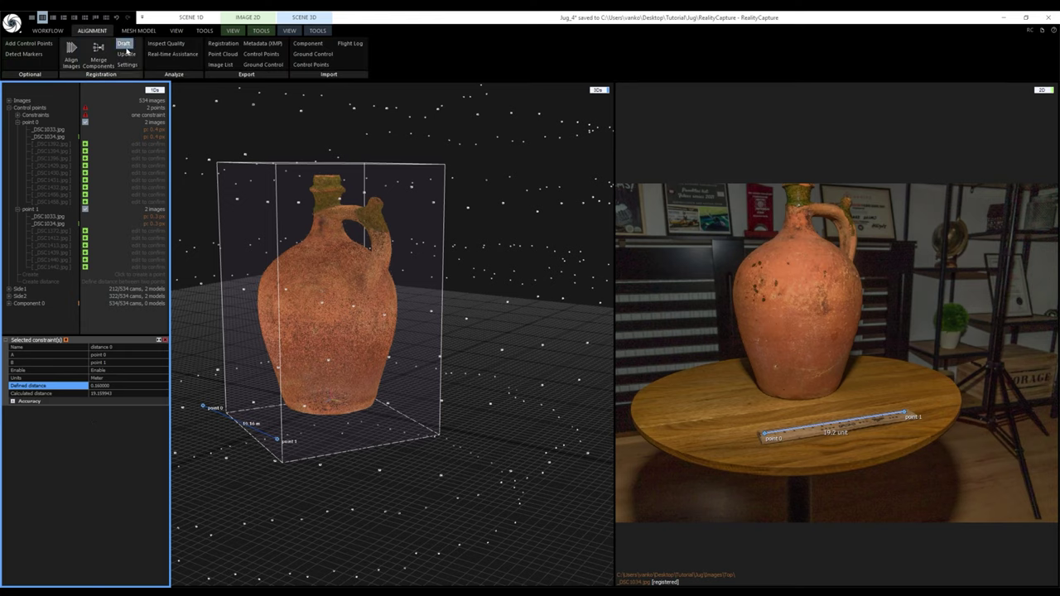
pyautogui.click(129, 56)
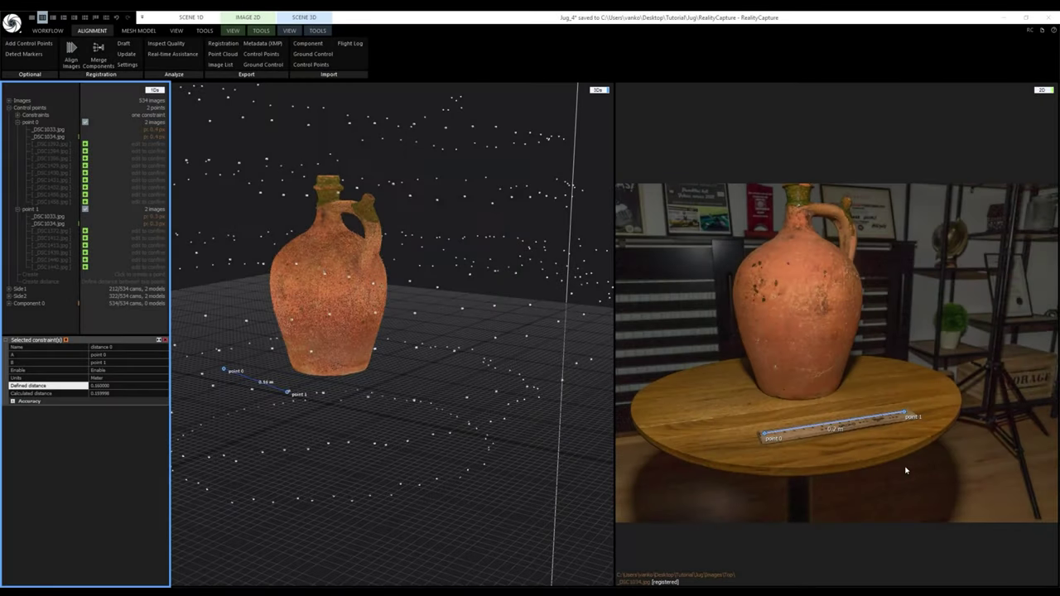
pyautogui.click(18, 115)
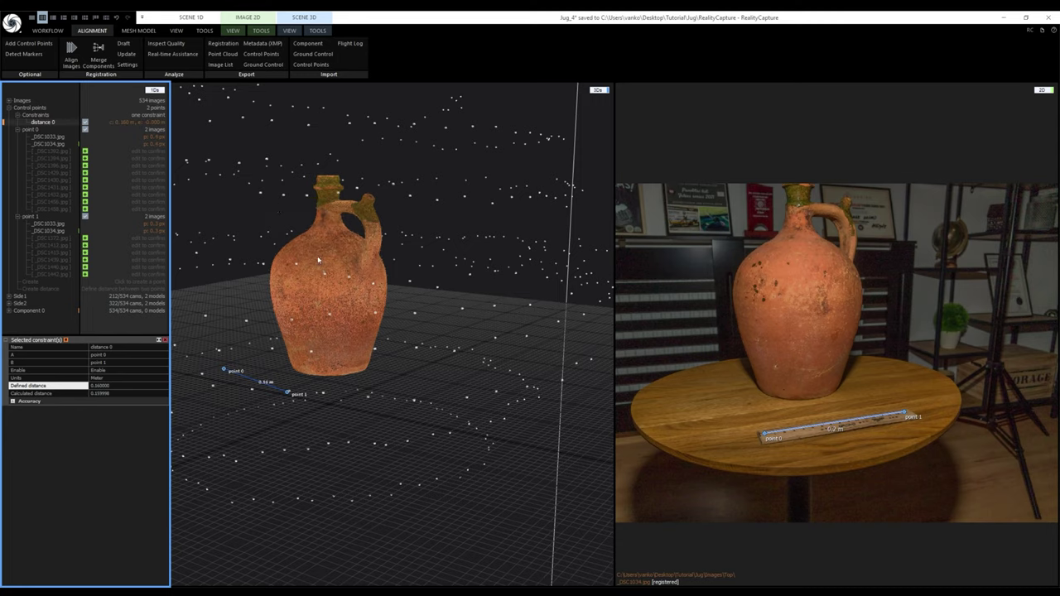
pyautogui.moveTo(343, 356)
pyautogui.mouseDown()
pyautogui.moveTo(346, 364)
pyautogui.moveTo(345, 331)
pyautogui.moveTo(351, 345)
pyautogui.mouseUp()
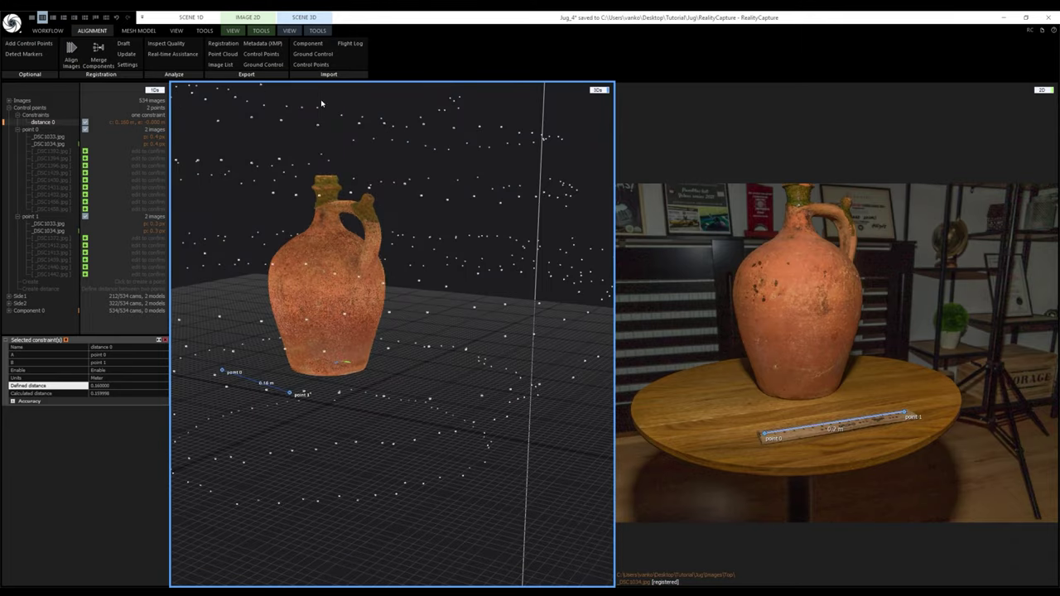
# Check with the Set Ground Plane tool and an orthographic side view how the jug's base sits on the ground plane, then exit the tool
pyautogui.click(318, 30)
pyautogui.click(26, 54)
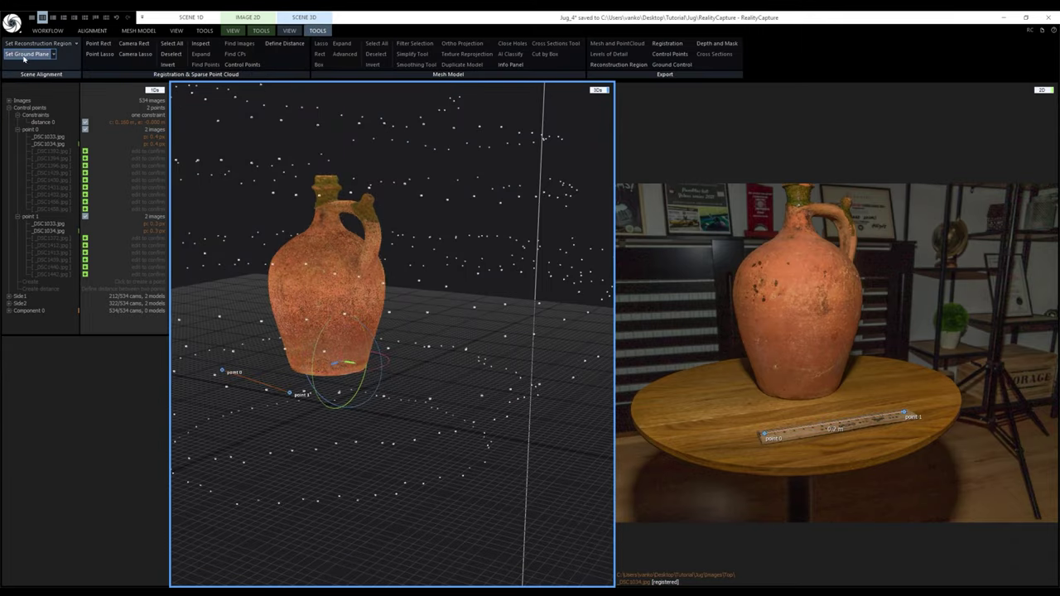
pyautogui.press('4')
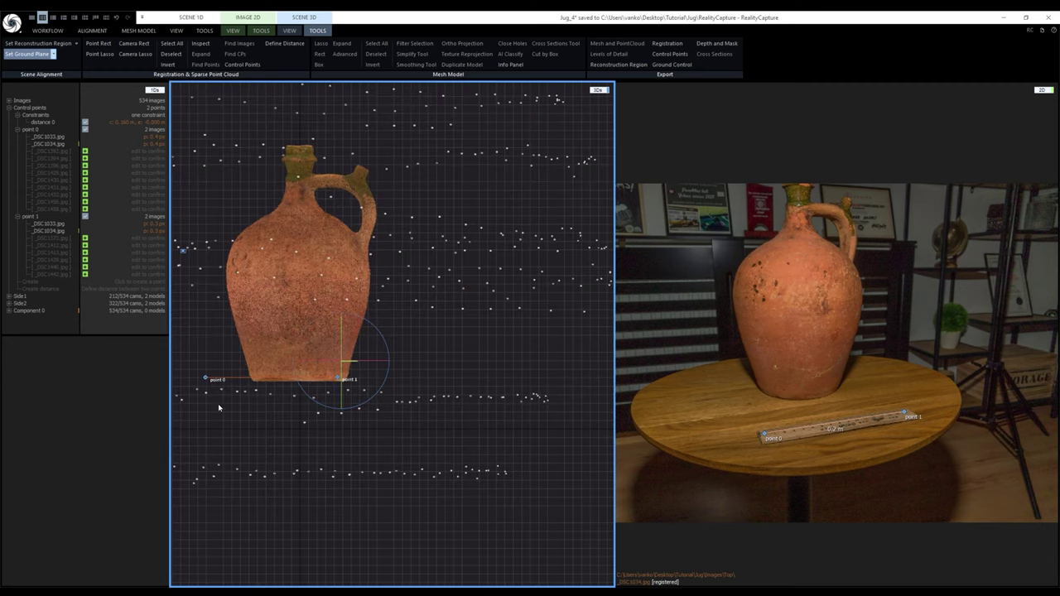
pyautogui.scroll(3, 211, 409)
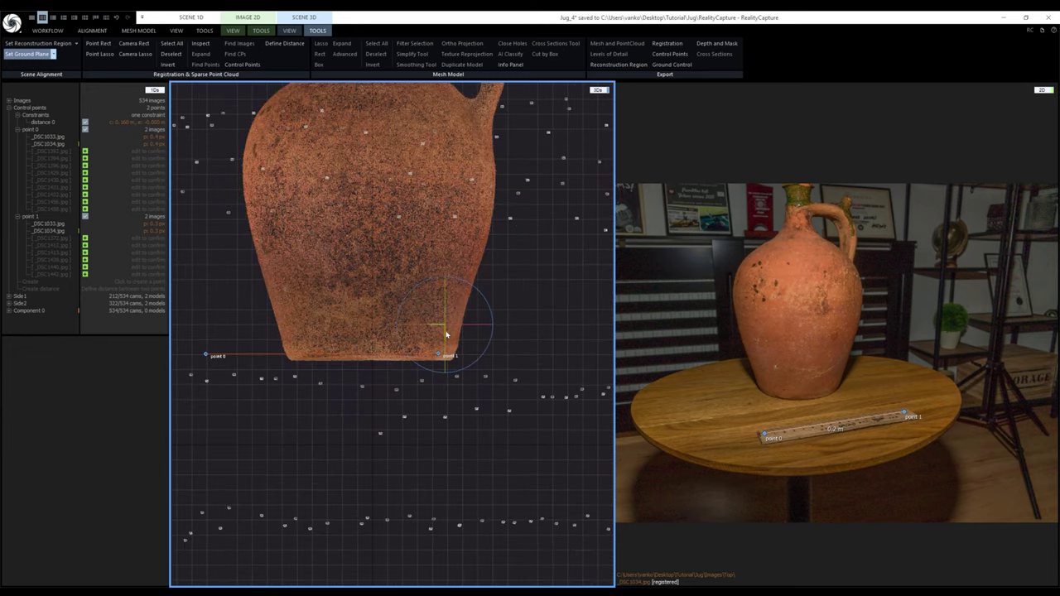
pyautogui.moveTo(447, 342); pyautogui.dragTo(445, 419, button='right')
pyautogui.press('0')
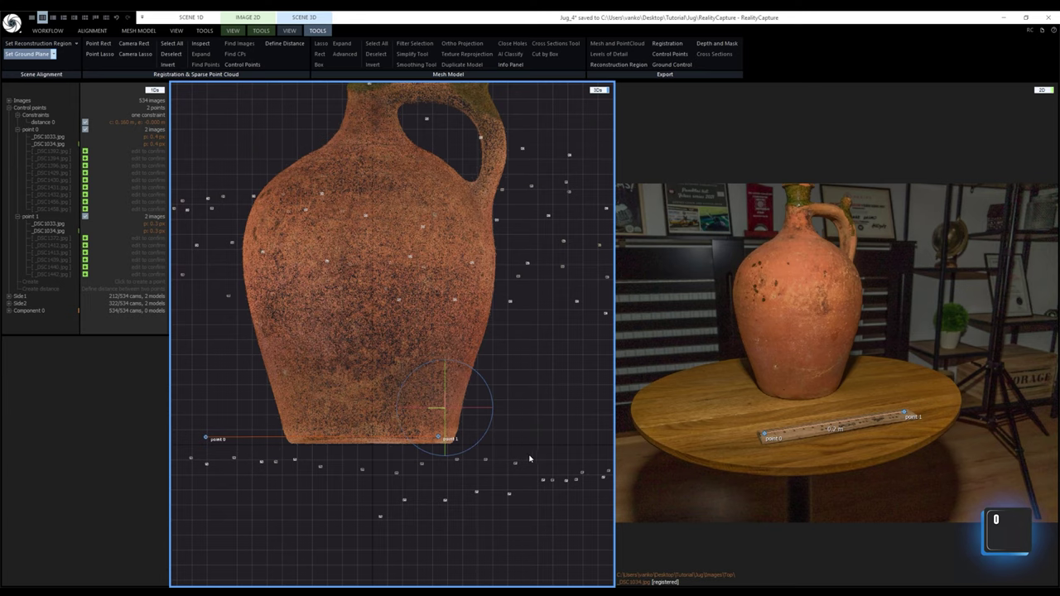
pyautogui.press('0')
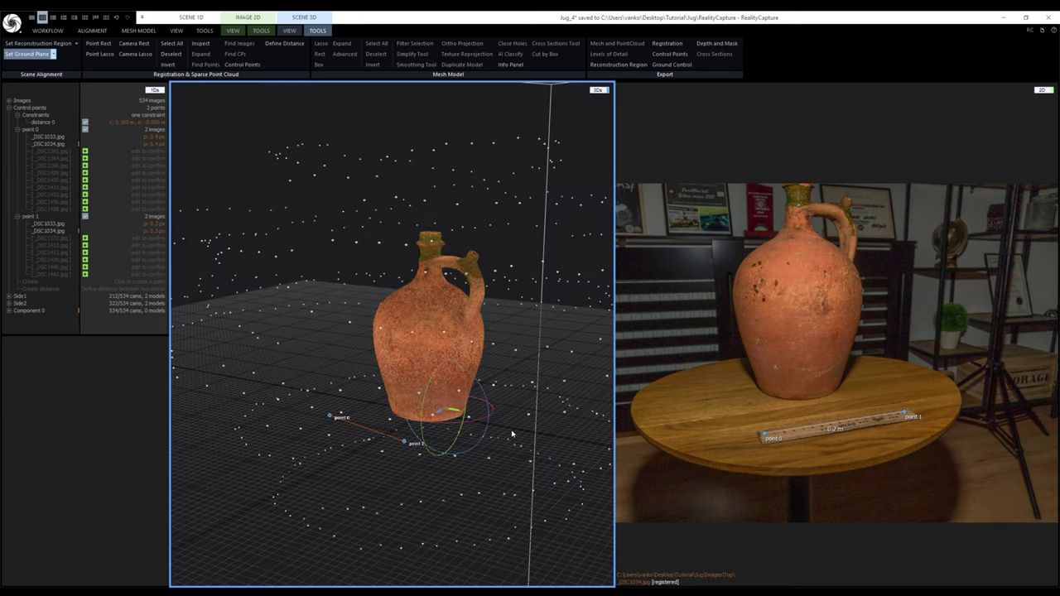
pyautogui.press('Escape')
pyautogui.scroll(-5, 313, 417)
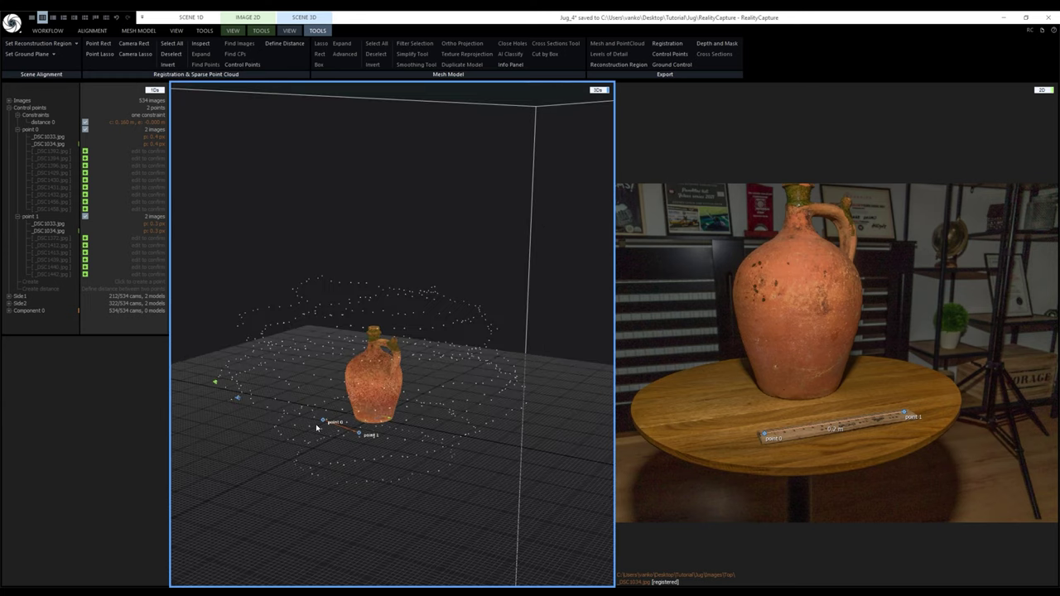
pyautogui.scroll(5, 339, 413)
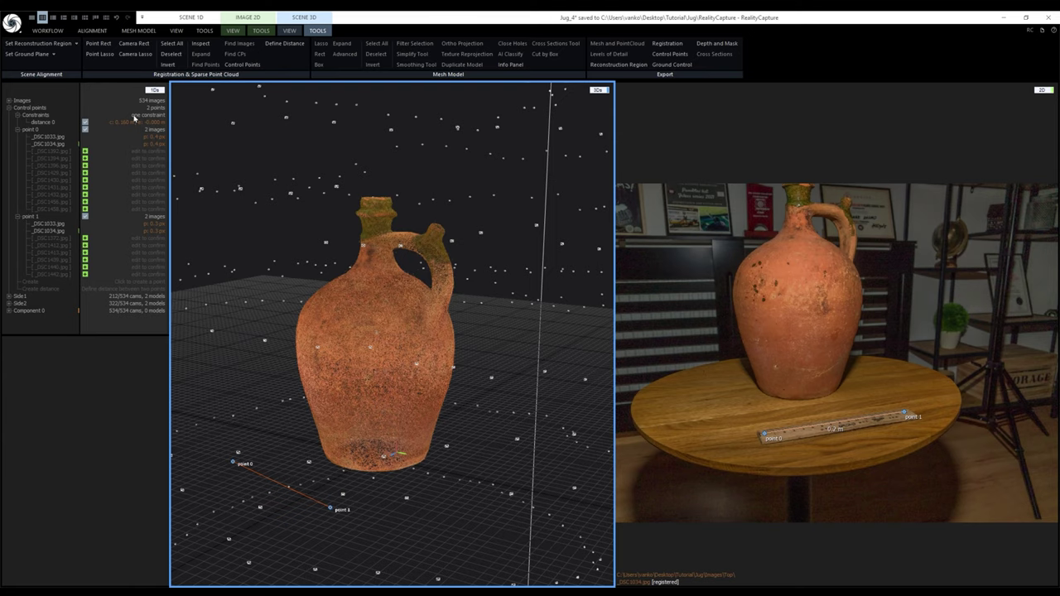
# Set the reconstruction region around the jug and calculate its mesh in Normal Detail
pyautogui.click(41, 43)
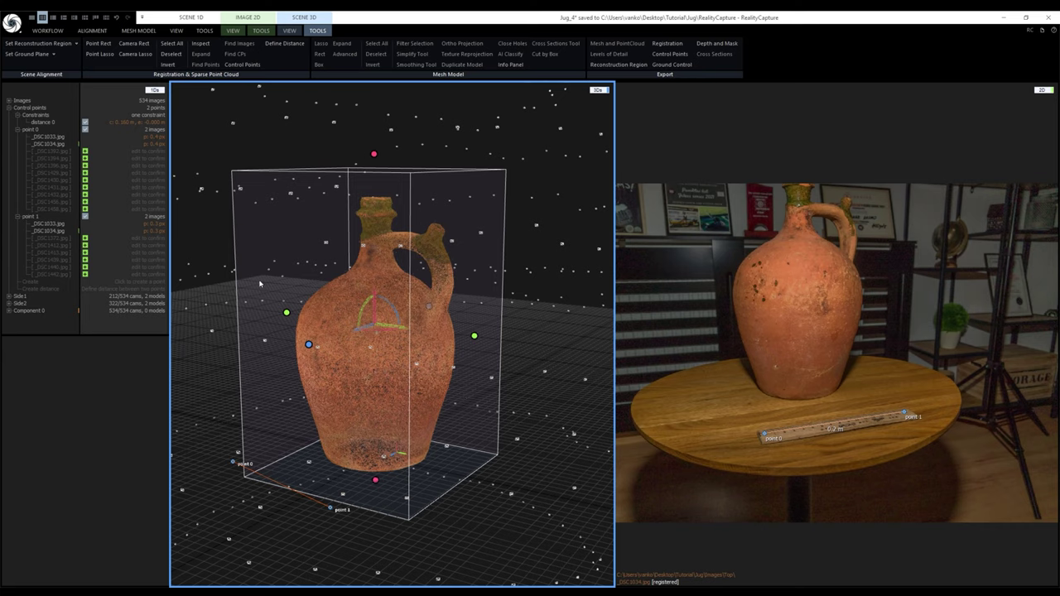
pyautogui.click(134, 31)
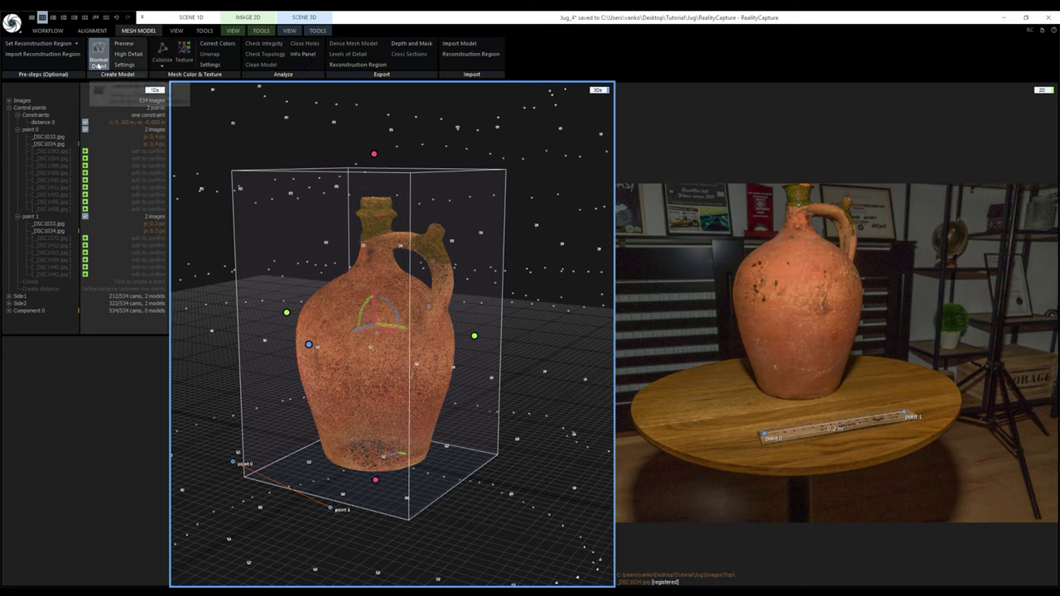
pyautogui.click(99, 58)
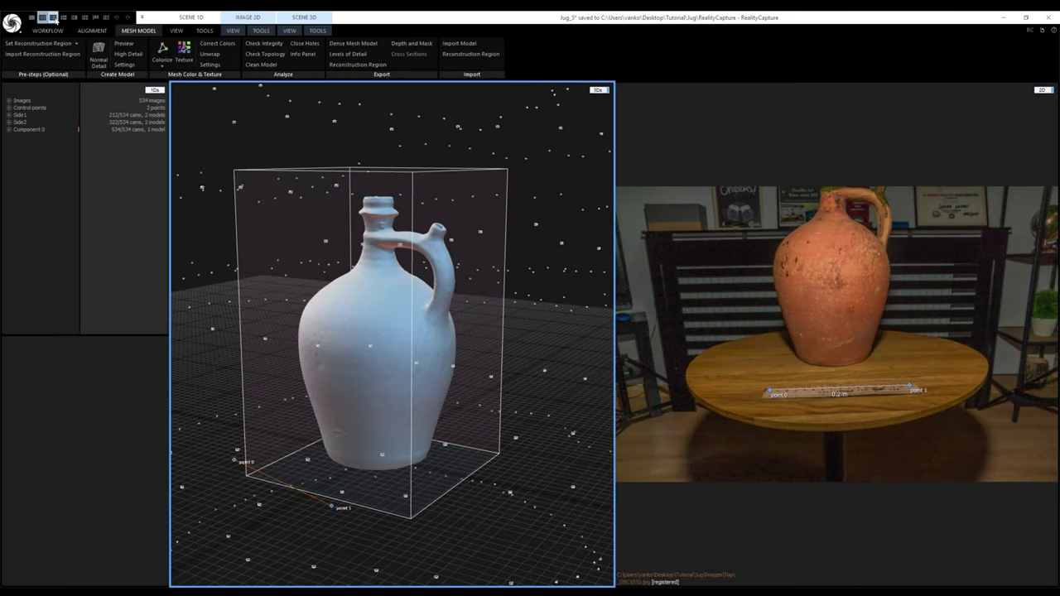
# Enlarge the 3D view, list the contents of Component 0, and examine the untextured jug mesh from another side
pyautogui.click(53, 17)
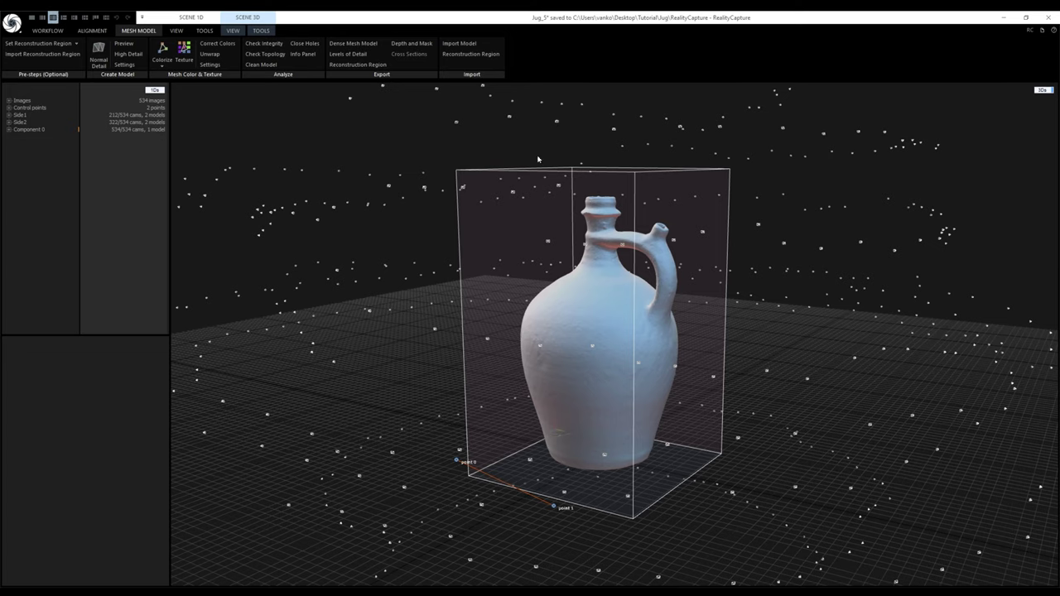
pyautogui.click(9, 130)
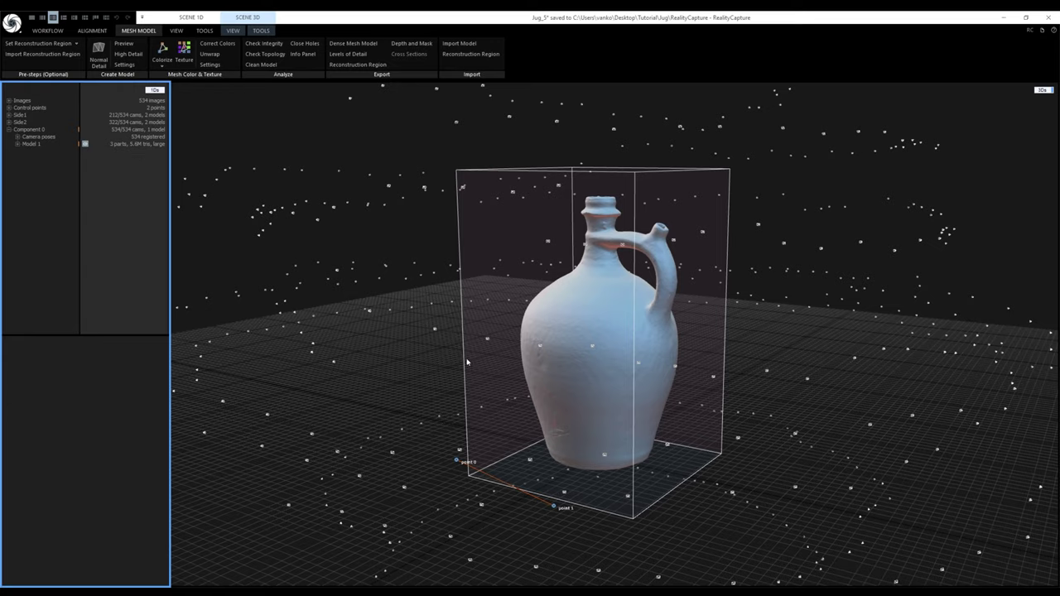
pyautogui.moveTo(613, 379); pyautogui.dragTo(722, 380)
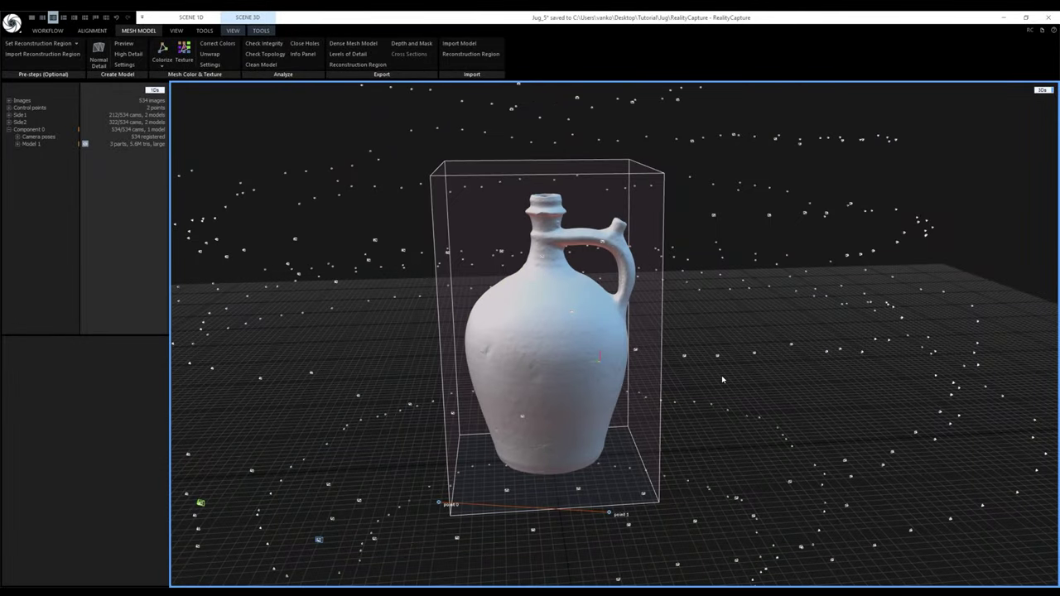
# Texture the jug with a 4096 x 4096 maximal texture resolution and the Maximal texture count style, and expand Model 1's contents
pyautogui.click(213, 64)
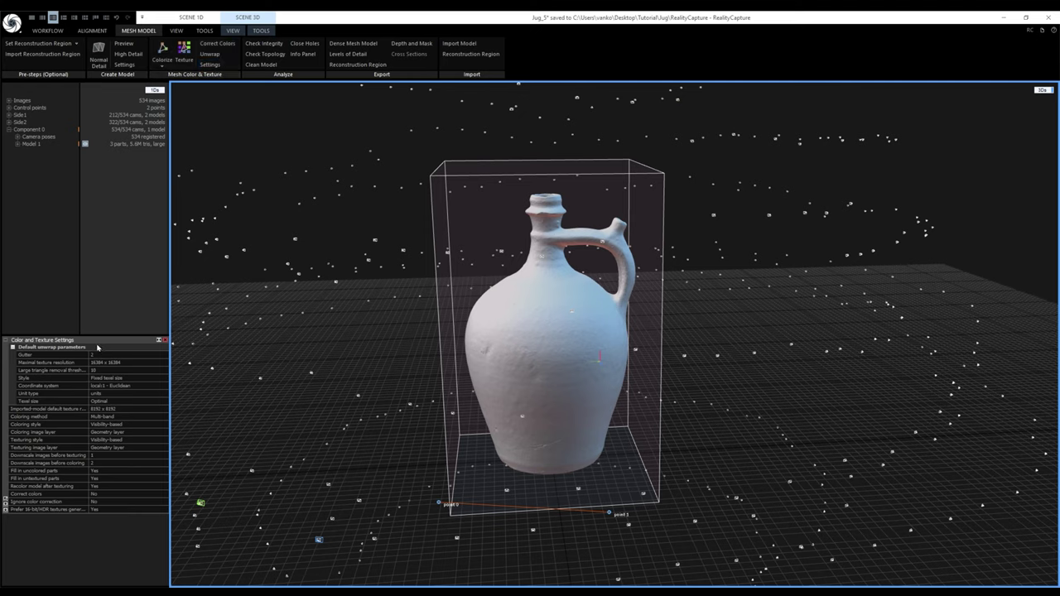
pyautogui.click(165, 363)
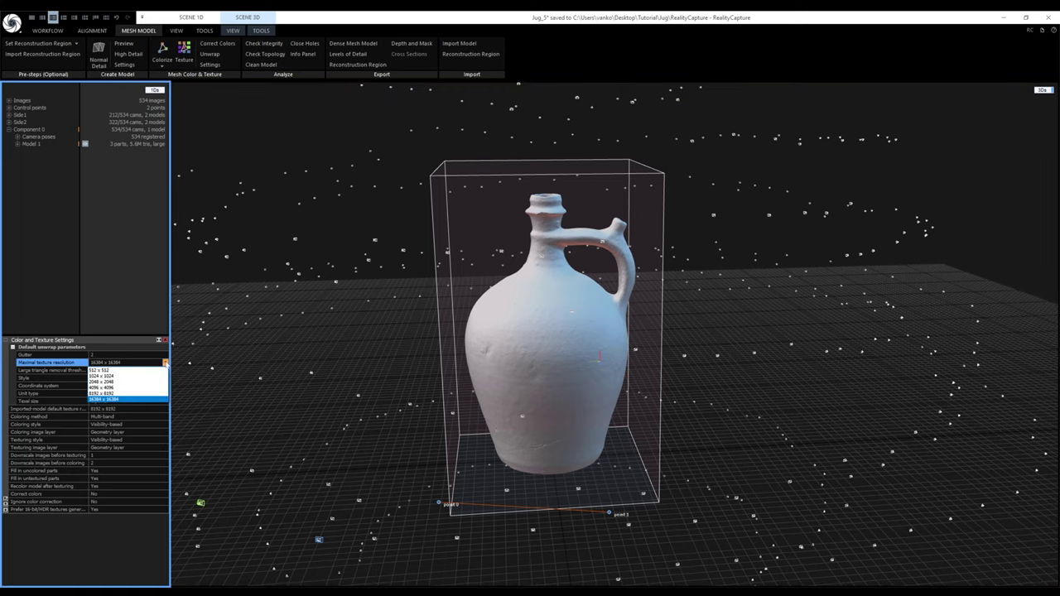
pyautogui.click(138, 388)
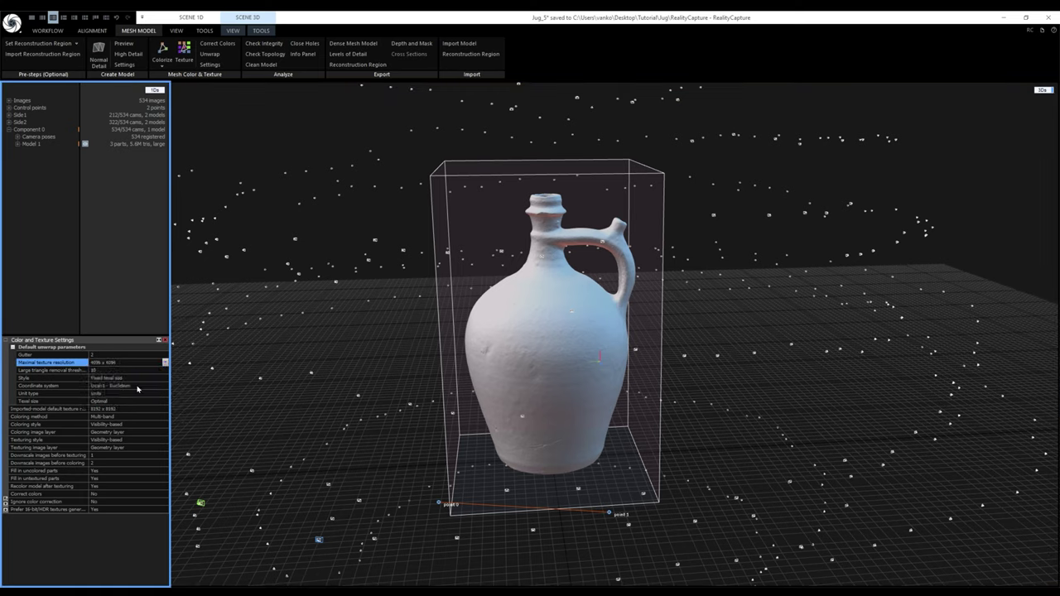
pyautogui.click(165, 379)
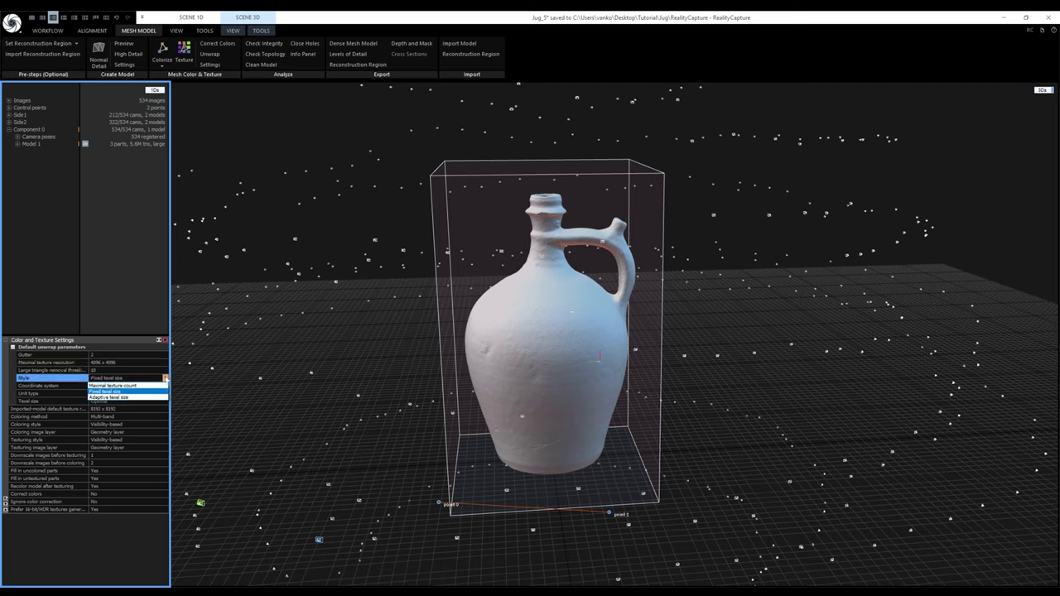
pyautogui.click(161, 386)
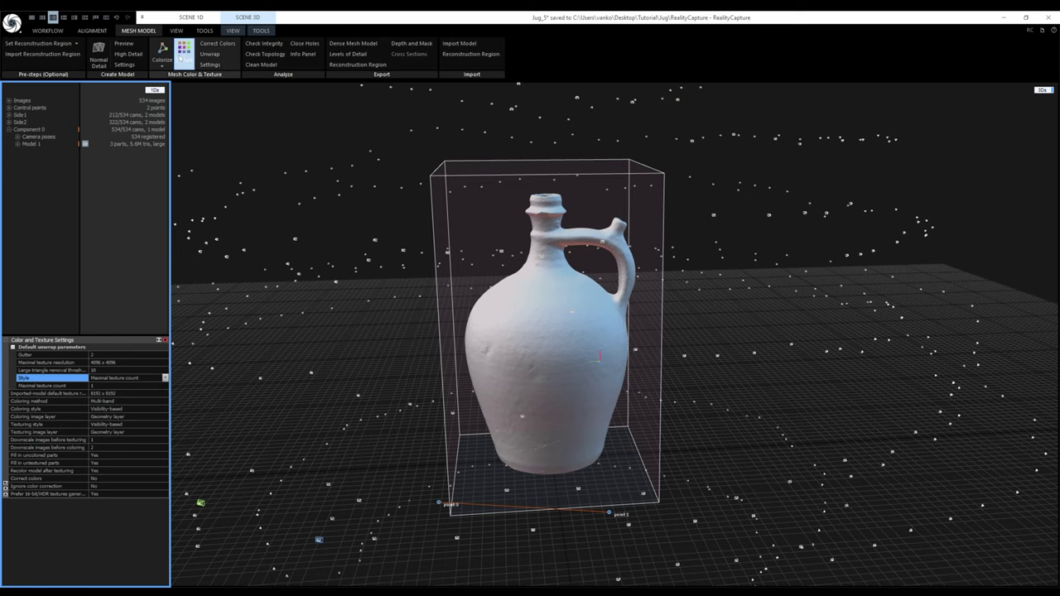
pyautogui.click(181, 56)
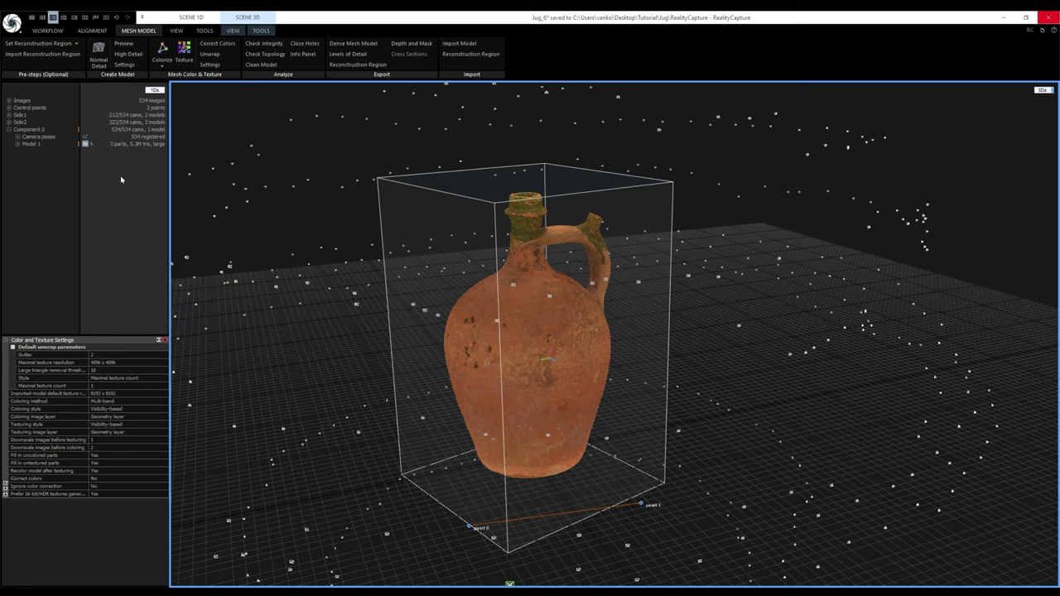
pyautogui.click(17, 143)
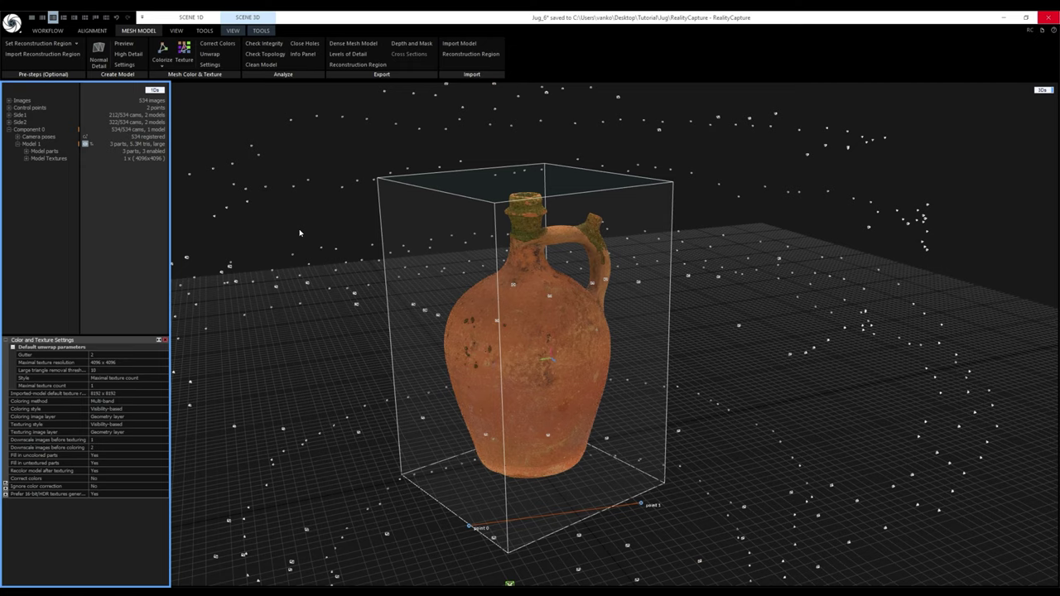
# Simplify the textured jug model to a target of 10 000 triangles, keeping texture count and resolution the same as the source
pyautogui.click(261, 30)
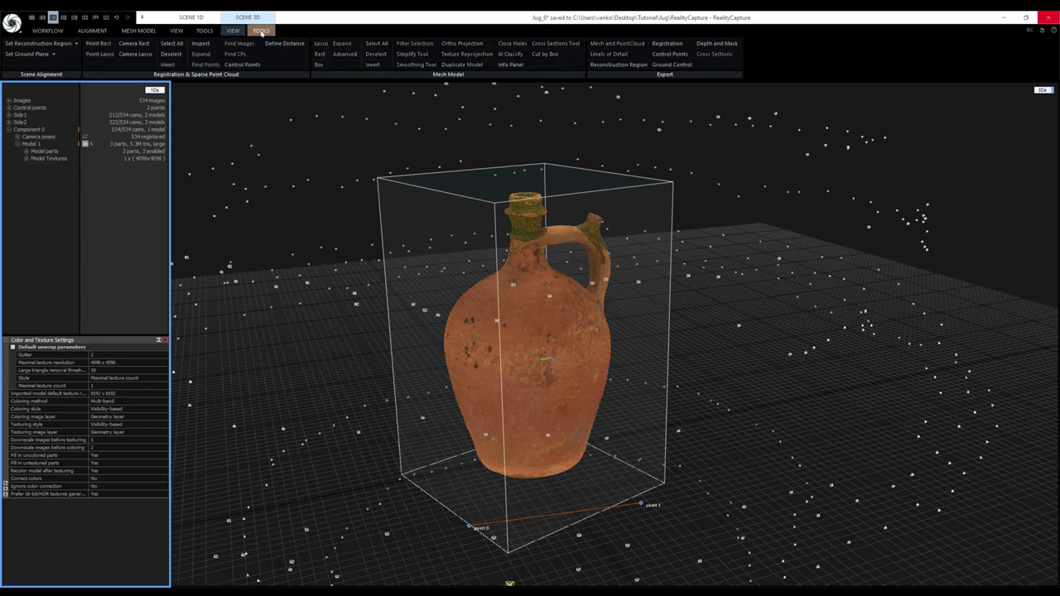
pyautogui.click(406, 55)
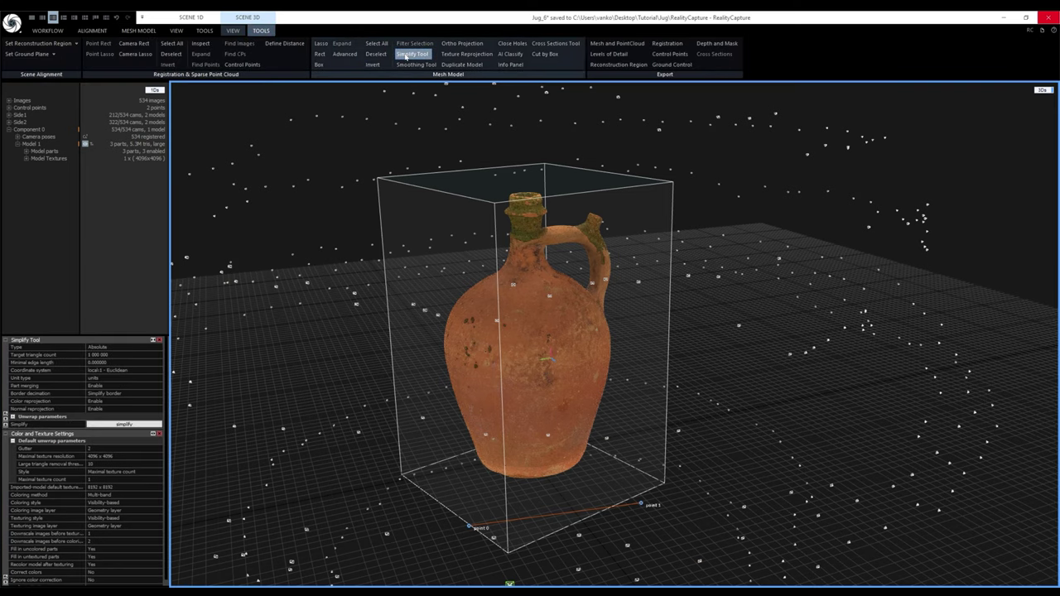
pyautogui.click(111, 357)
pyautogui.doubleClick(111, 357)
pyautogui.write('5')
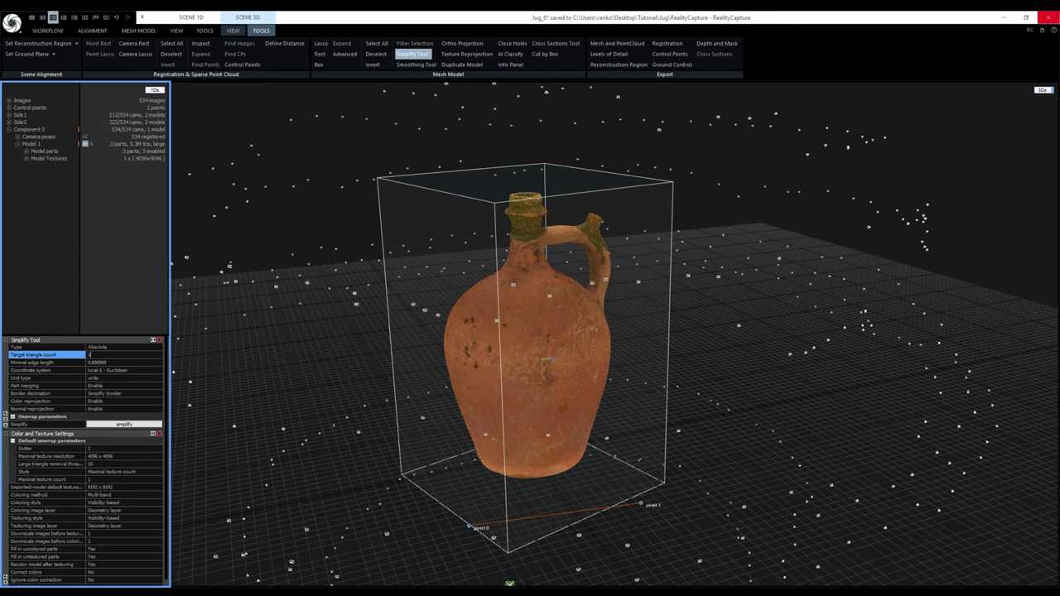
pyautogui.write('0 000')
pyautogui.press('Return')
pyautogui.click(12, 417)
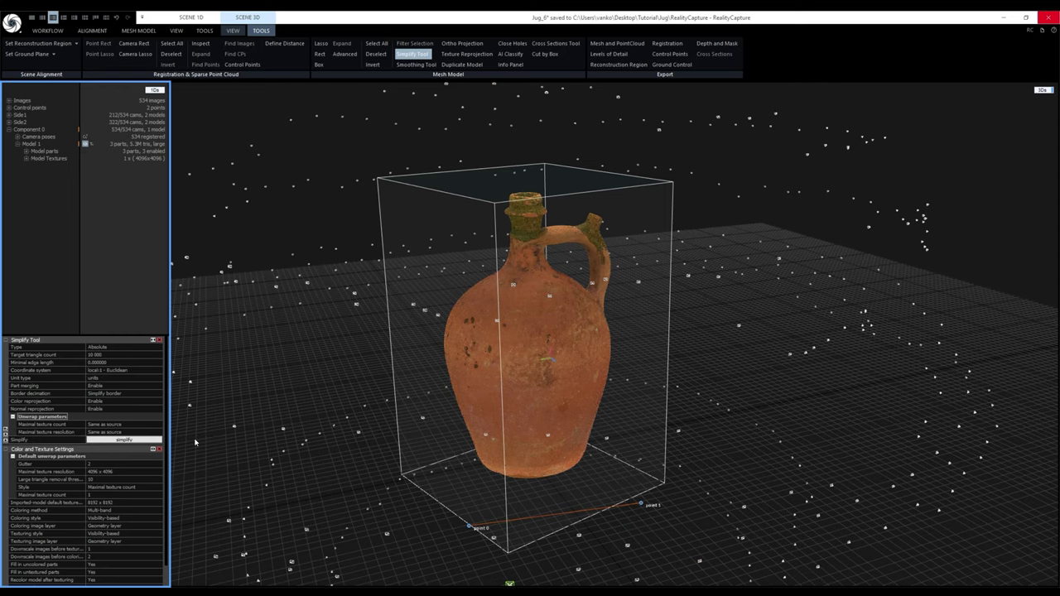
pyautogui.click(151, 441)
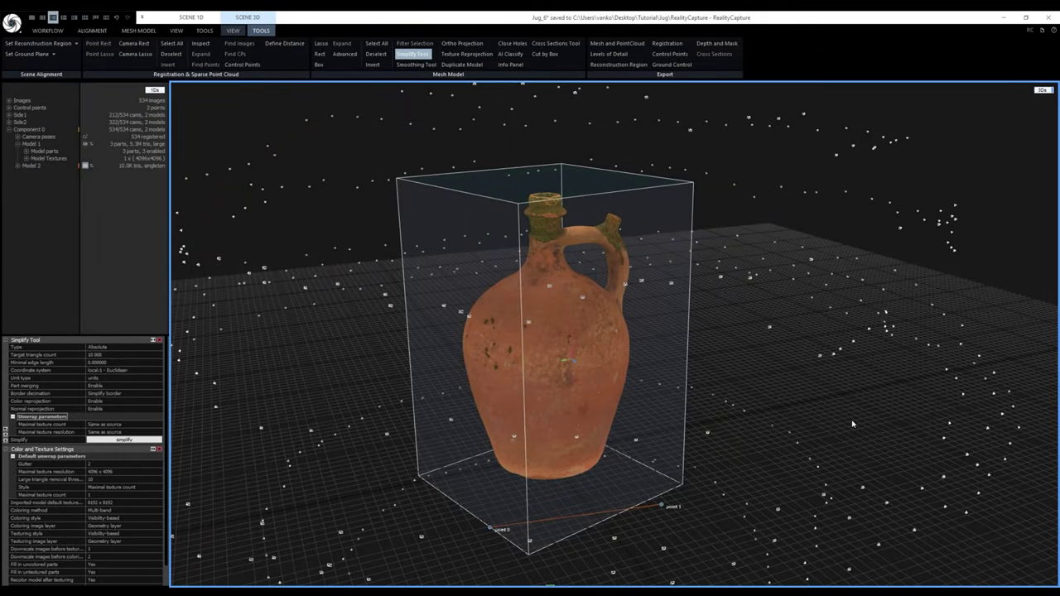
# Start exporting the simplified jug model as a Wavefront OBJ and go to the Export folder inside Jug
pyautogui.moveTo(30, 168)
pyautogui.click(13, 25)
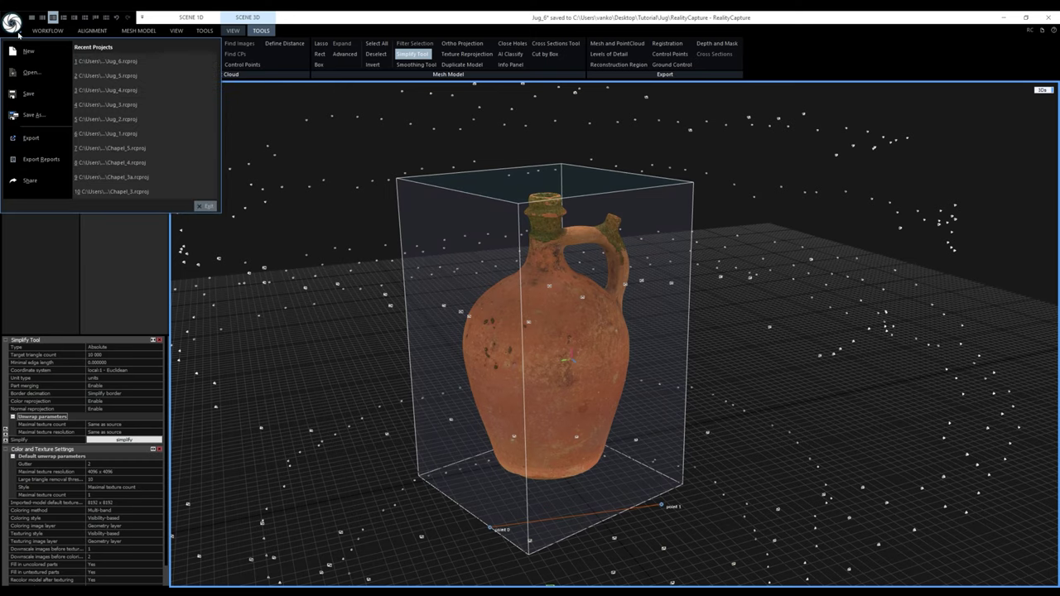
pyautogui.click(33, 137)
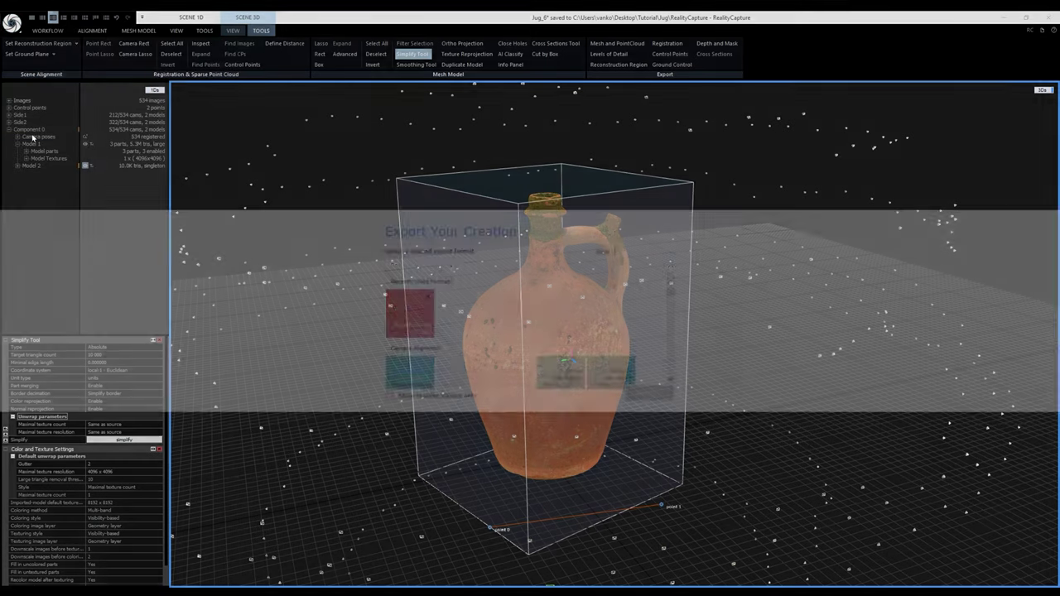
pyautogui.click(409, 302)
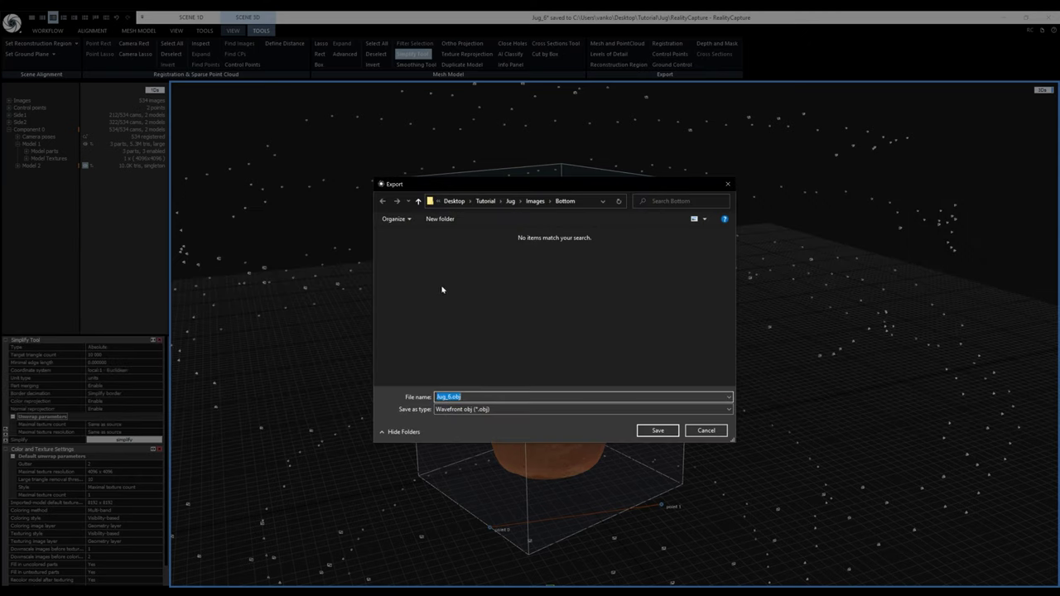
pyautogui.click(510, 202)
pyautogui.doubleClick(403, 249)
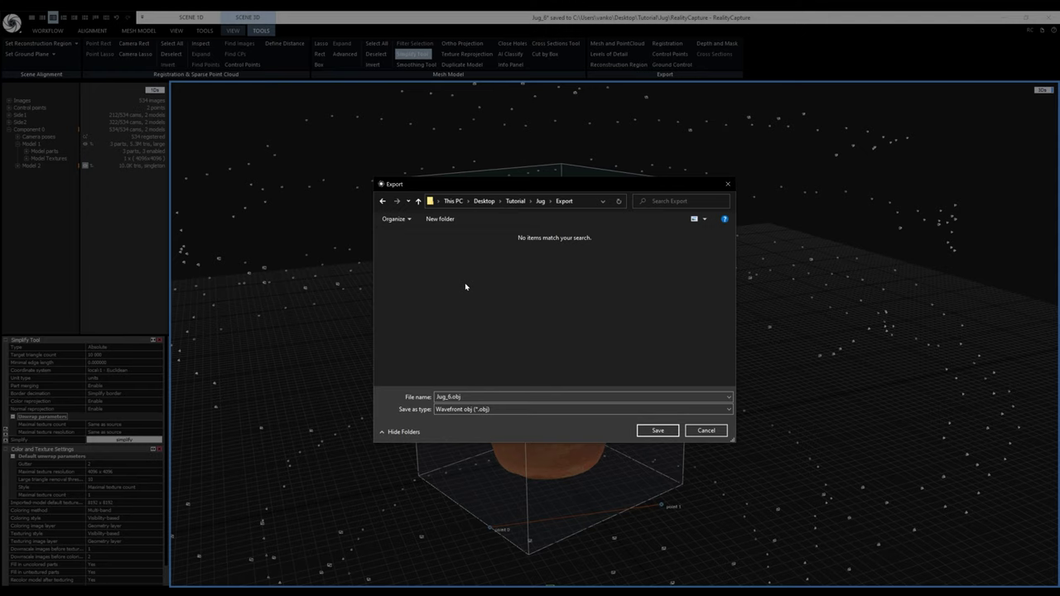
# Create a folder named TM in the Export folder and save the model there under the name Jug
pyautogui.click(439, 220)
pyautogui.write('TM')
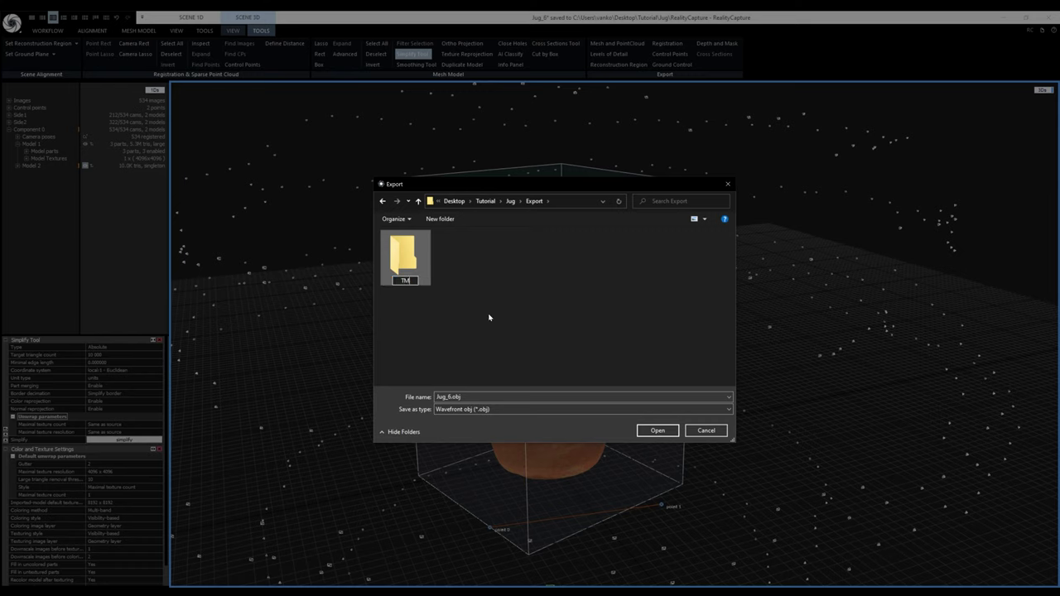
pyautogui.press('Return')
pyautogui.doubleClick(402, 271)
pyautogui.write('Jug')
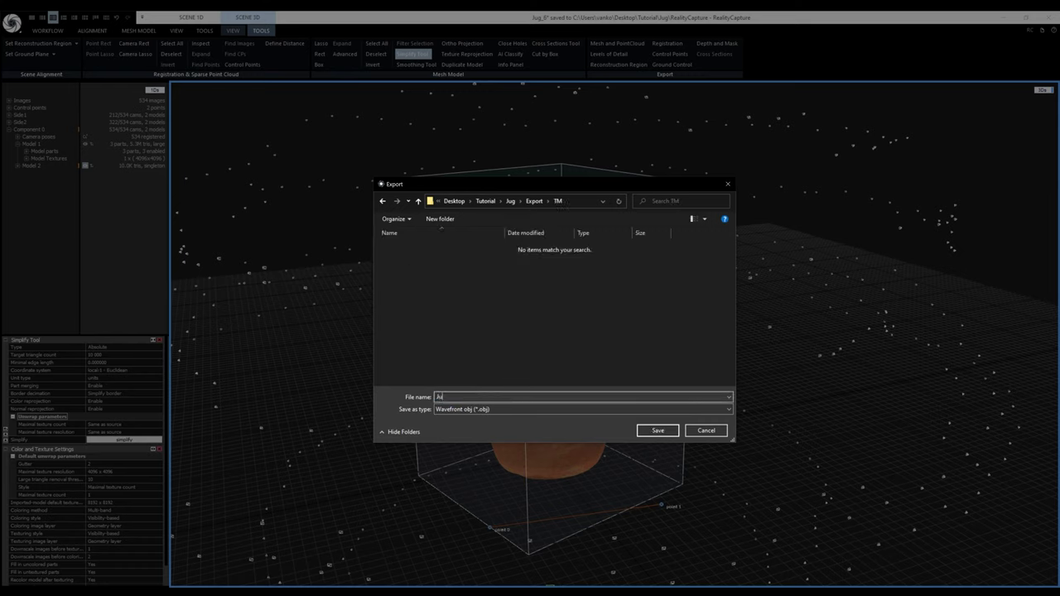
pyautogui.click(674, 433)
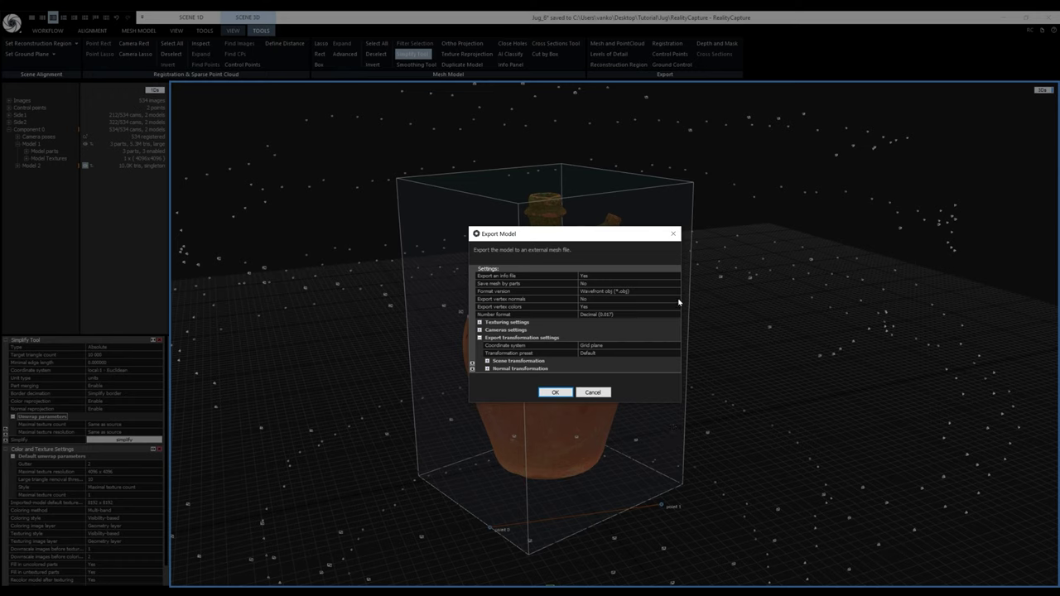
# Enable vertex normals and disable vertex colors in the model's export settings
pyautogui.click(678, 299)
pyautogui.click(677, 299)
pyautogui.click(671, 309)
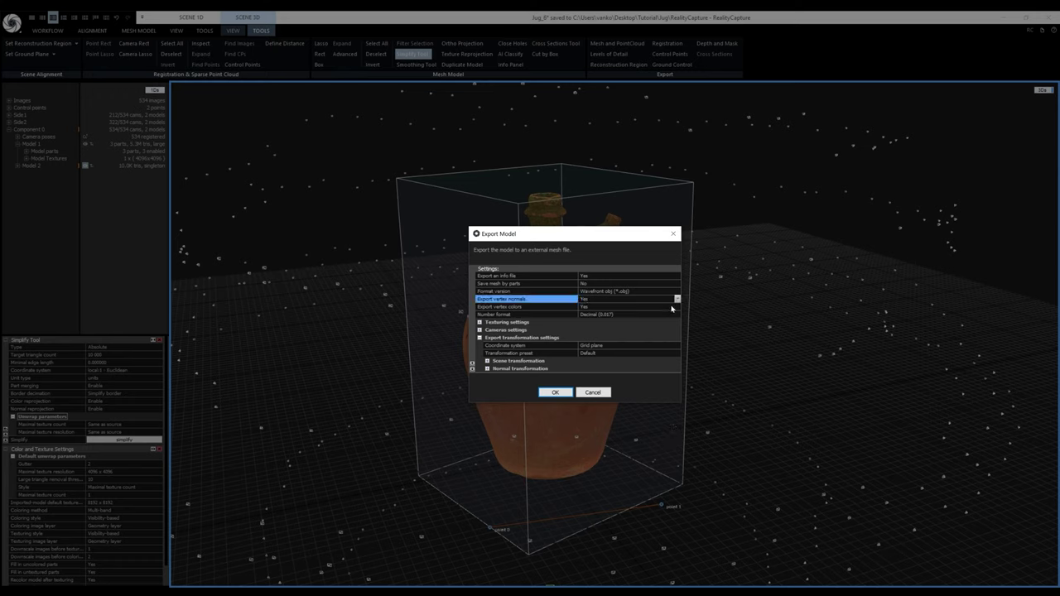
pyautogui.click(677, 308)
pyautogui.click(677, 307)
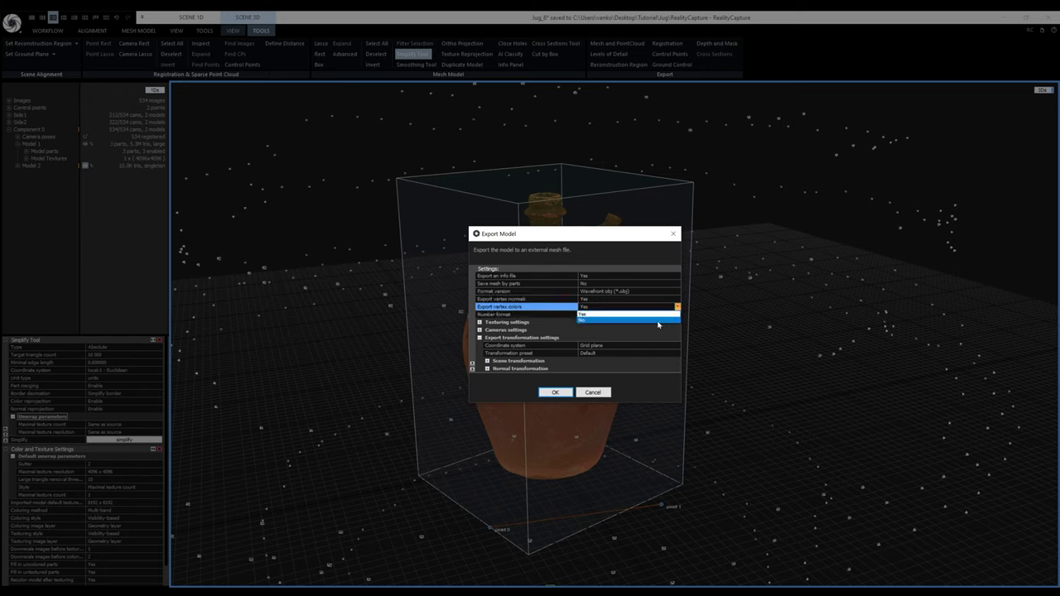
pyautogui.click(657, 324)
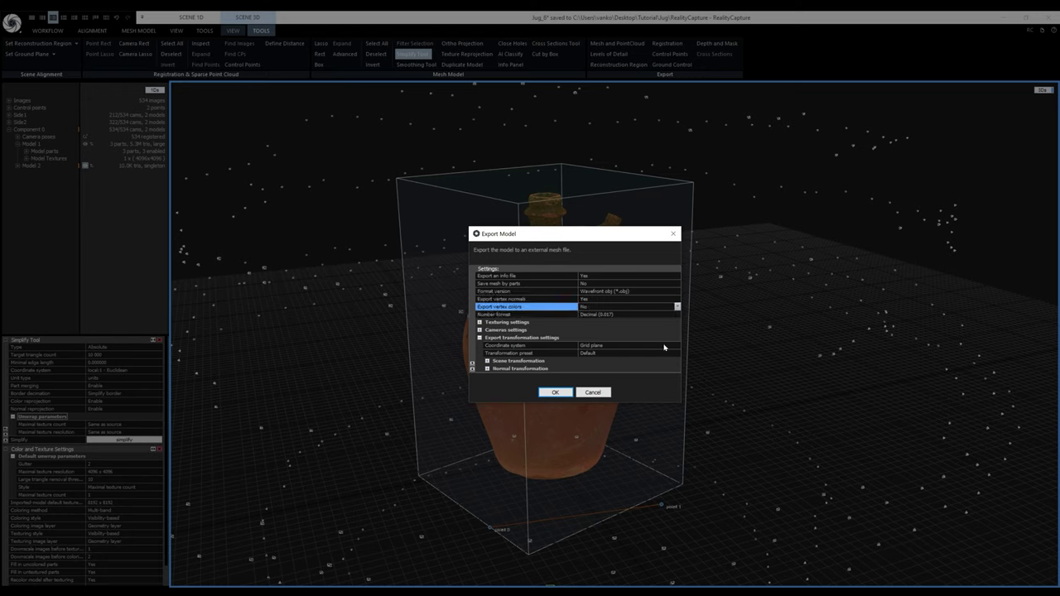
# Set the export transformation preset to Unreal and complete the model export to the TM folder
pyautogui.click(678, 354)
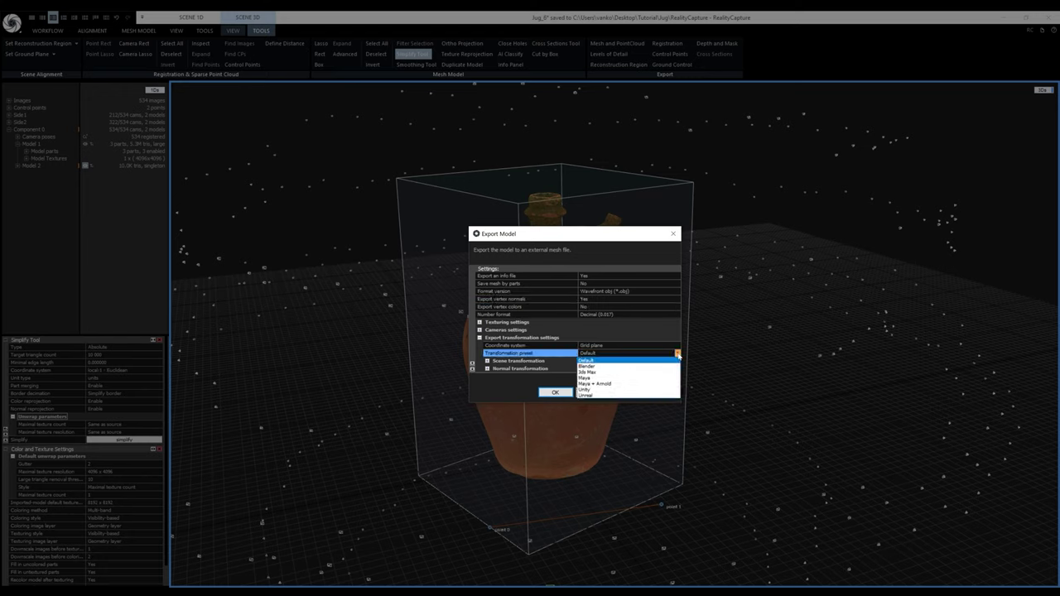
pyautogui.click(643, 396)
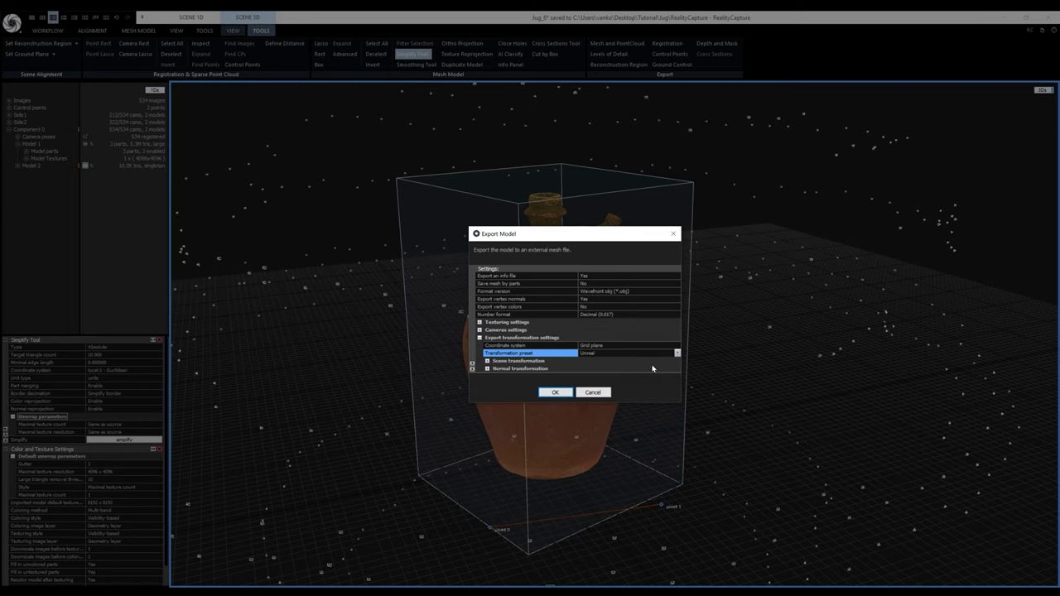
pyautogui.click(557, 393)
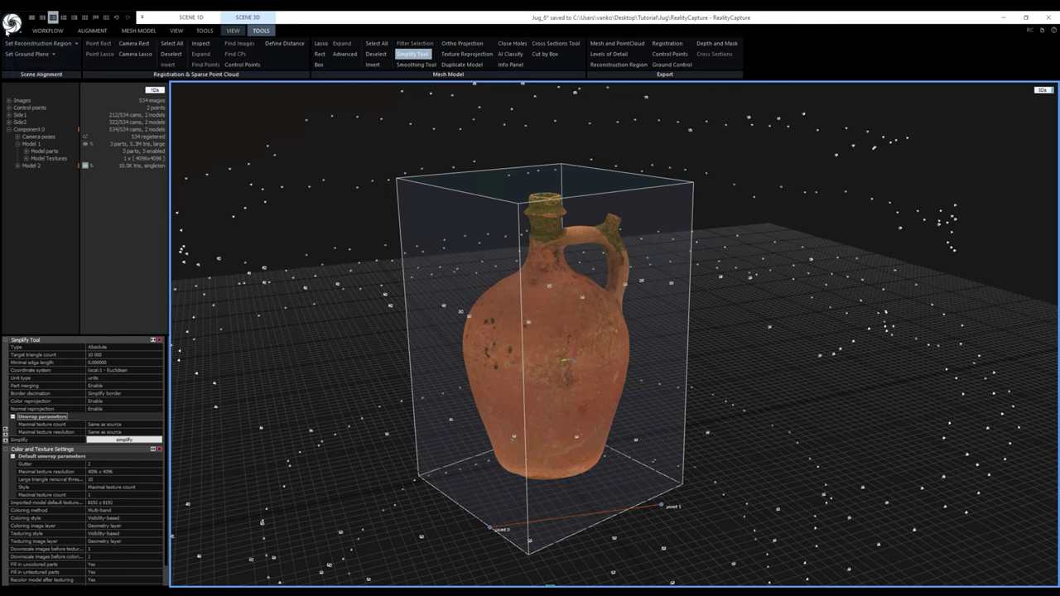
# Start another Wavefront OBJ export, create a folder named QM inside Export, and save the model there as Jug
pyautogui.click(12, 23)
pyautogui.click(32, 143)
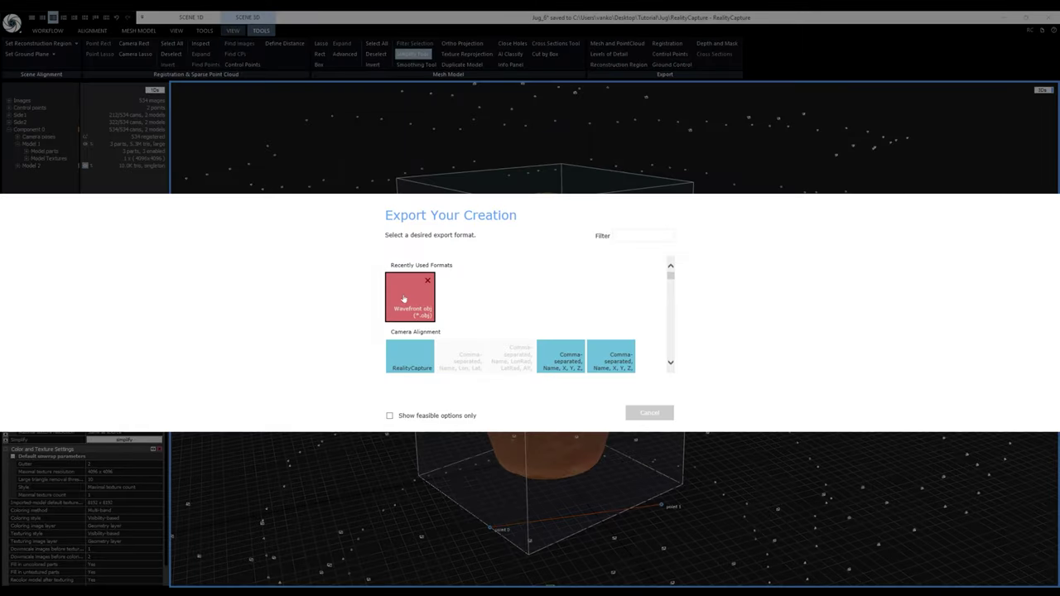
pyautogui.click(406, 299)
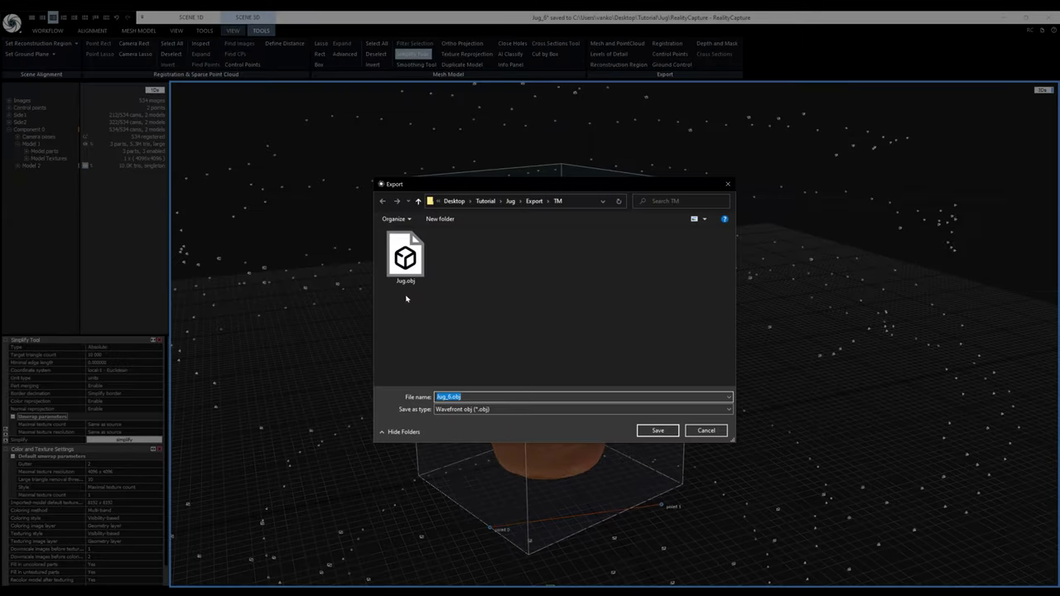
pyautogui.click(443, 220)
pyautogui.write('QM')
pyautogui.press('Return')
pyautogui.press('Return')
pyautogui.doubleClick(515, 397)
pyautogui.write('Jug')
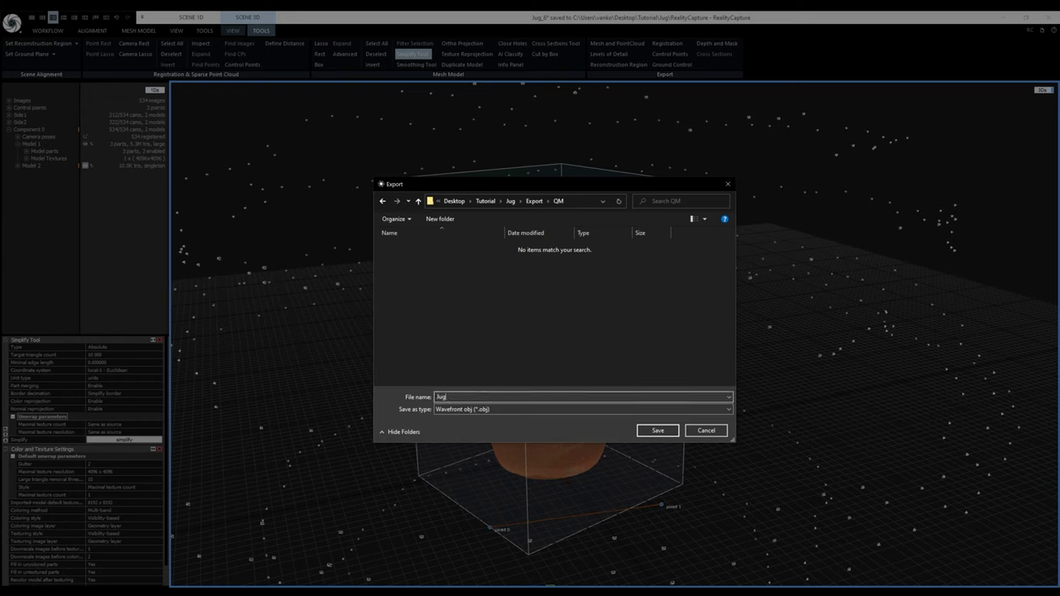
pyautogui.click(667, 431)
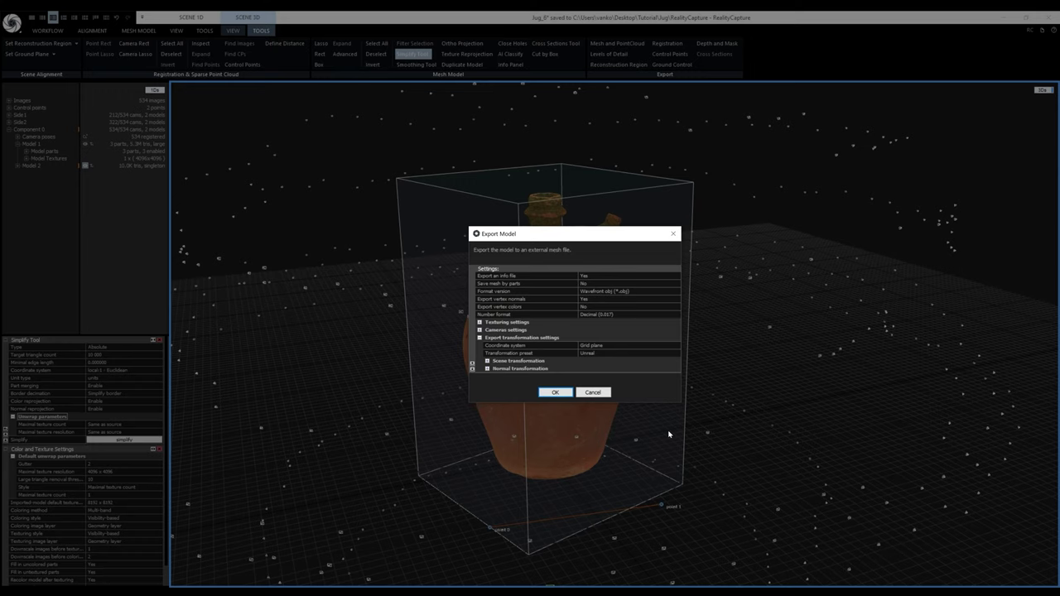
# Apply the Blender transformation preset and set the scene scale to 100 on X, Y and Z
pyautogui.click(673, 354)
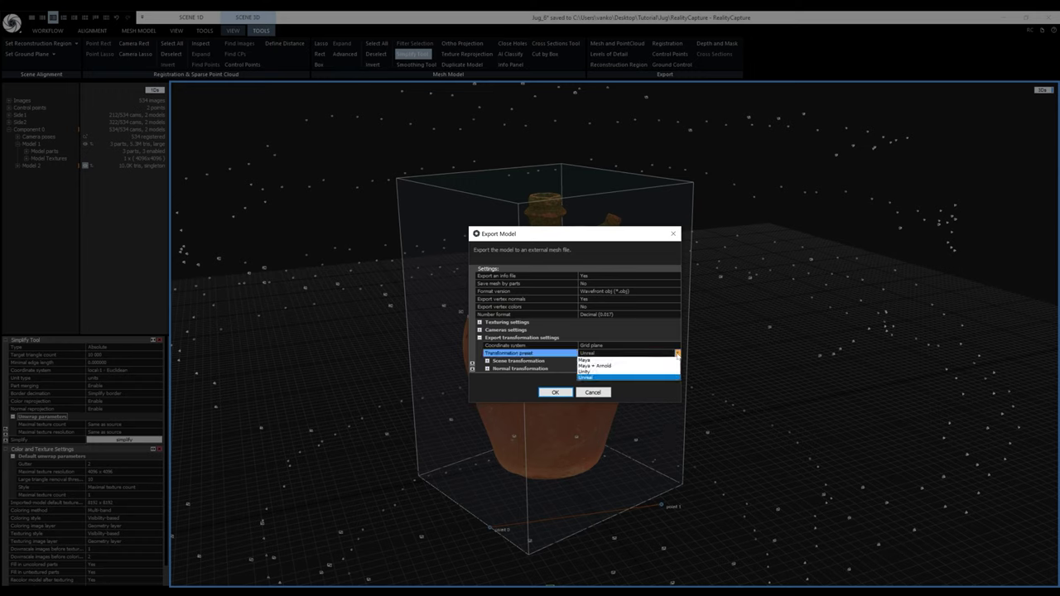
pyautogui.click(664, 368)
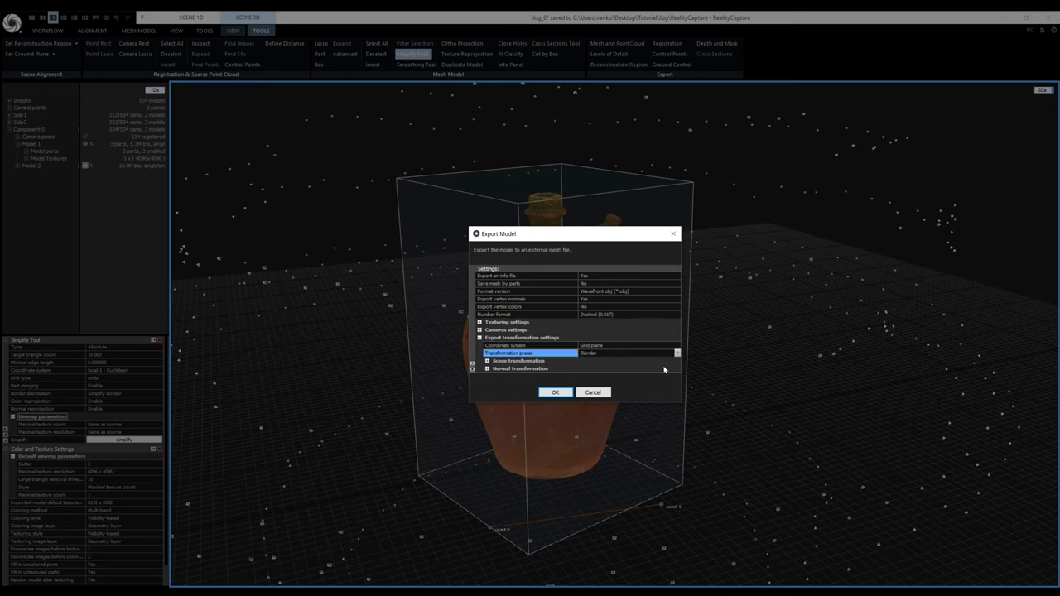
pyautogui.click(488, 362)
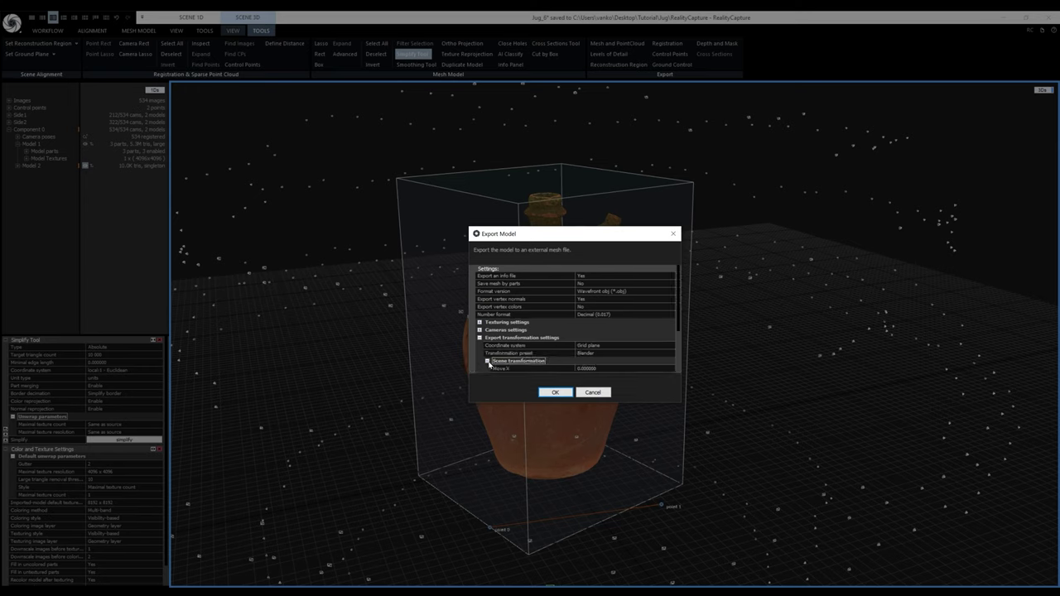
pyautogui.scroll(-3, 580, 332)
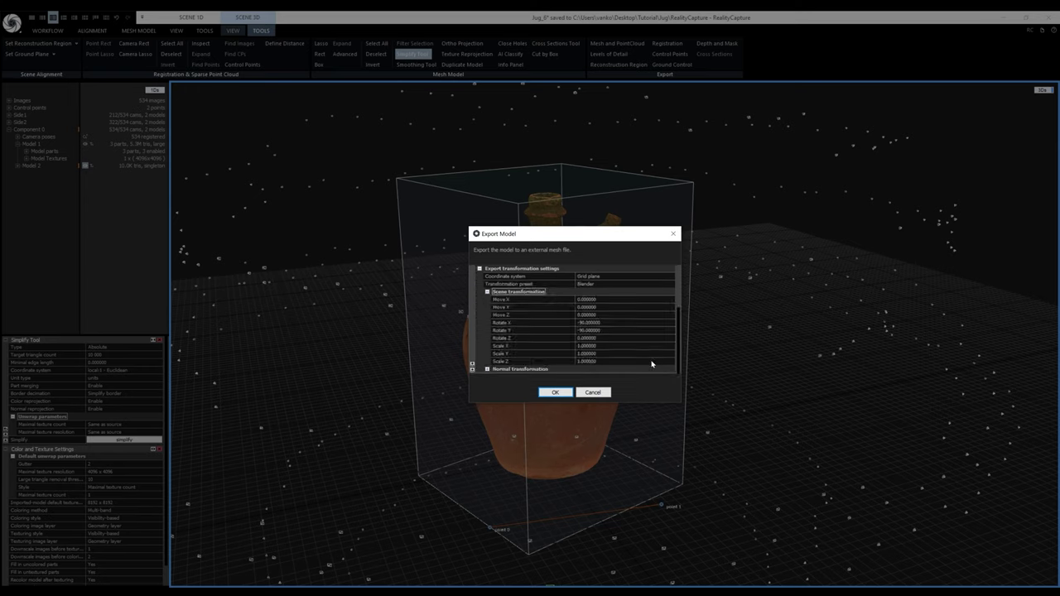
pyautogui.click(577, 346)
pyautogui.write('100')
pyautogui.press('Tab')
pyautogui.write('100')
pyautogui.press('Tab')
pyautogui.write('1')
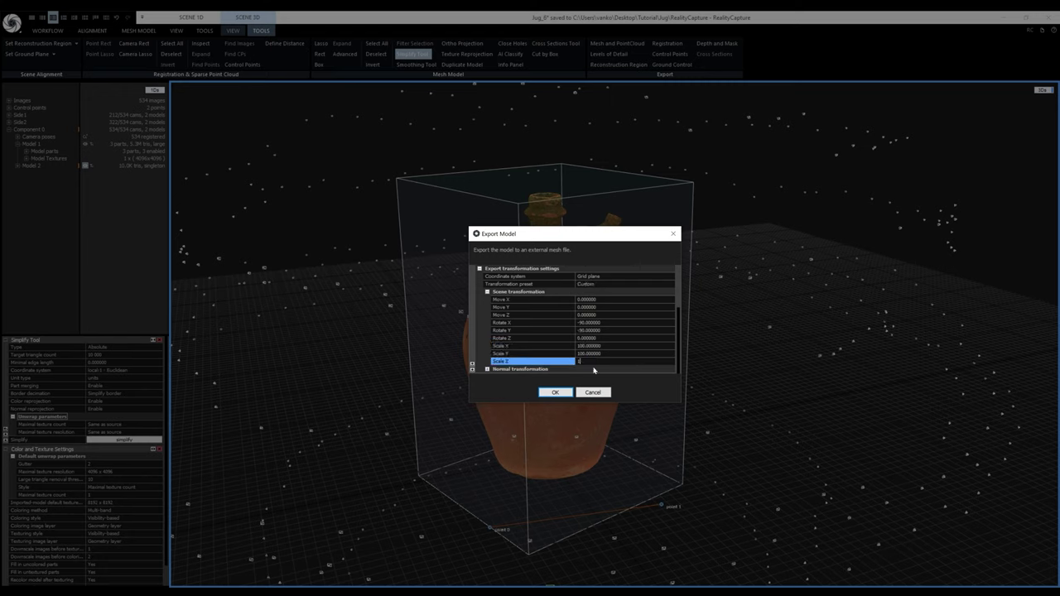
pyautogui.write('00')
pyautogui.press('Return')
# Check the normal transformation settings and complete the model export to the QM folder
pyautogui.click(487, 369)
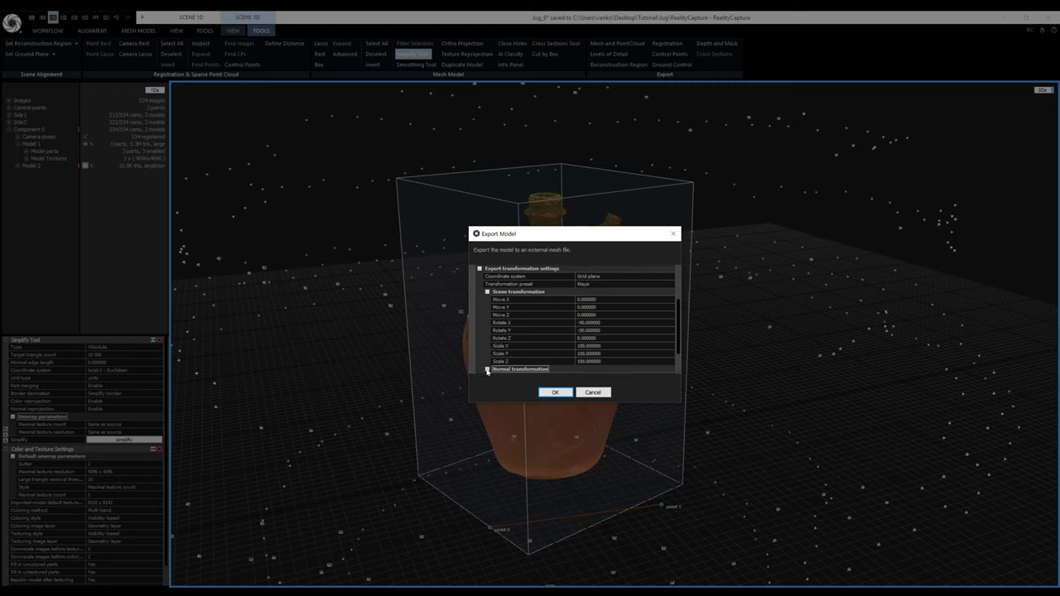
pyautogui.scroll(-1, 635, 355)
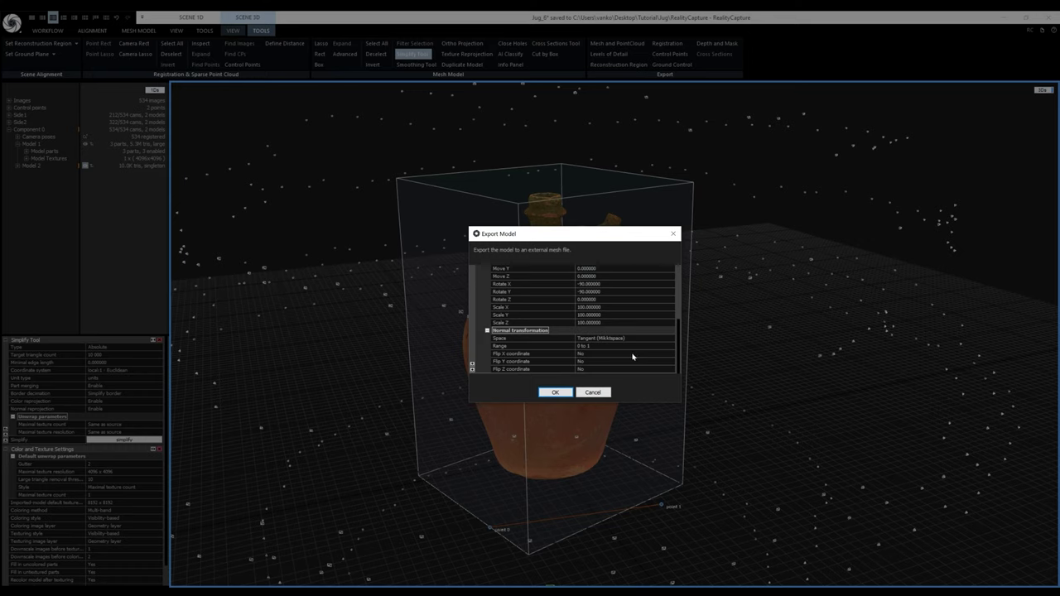
pyautogui.click(560, 393)
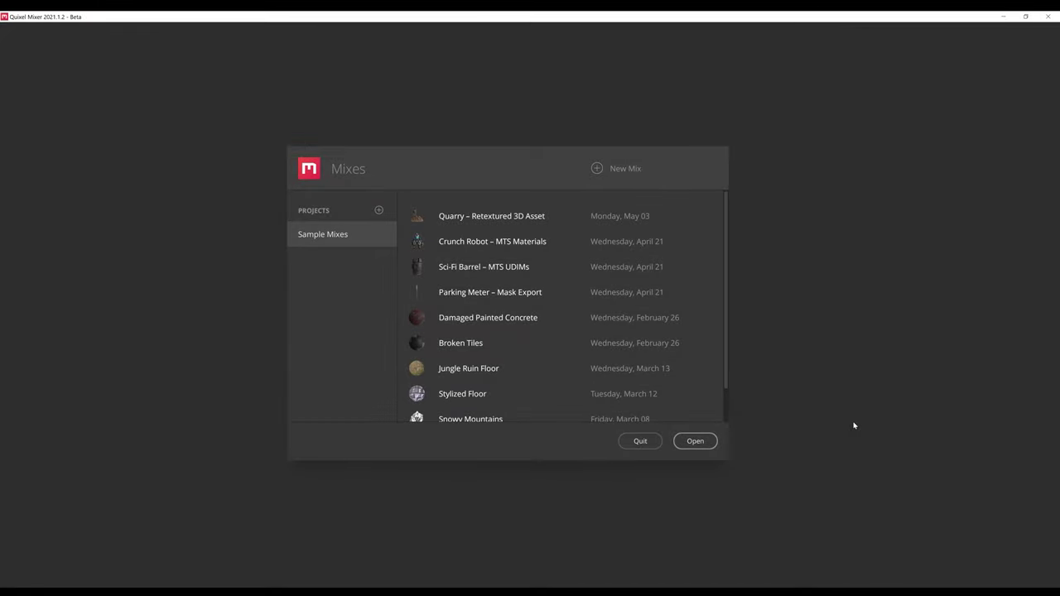
# In Quixel Mixer, add a project named Tutorial and create a new mix named Jug in it
pyautogui.click(379, 211)
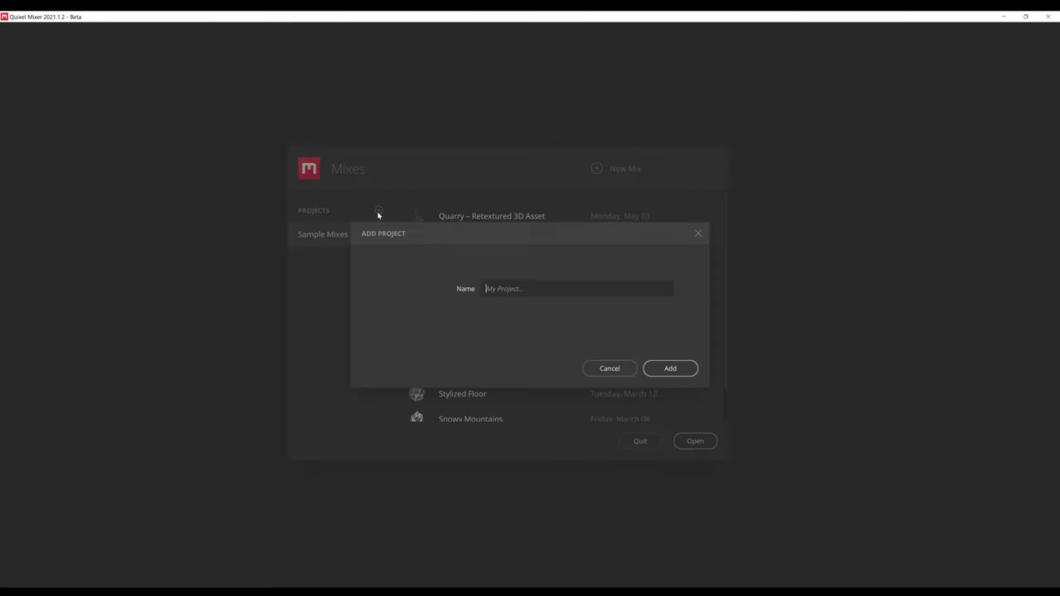
pyautogui.write('Tutorial')
pyautogui.press('Return')
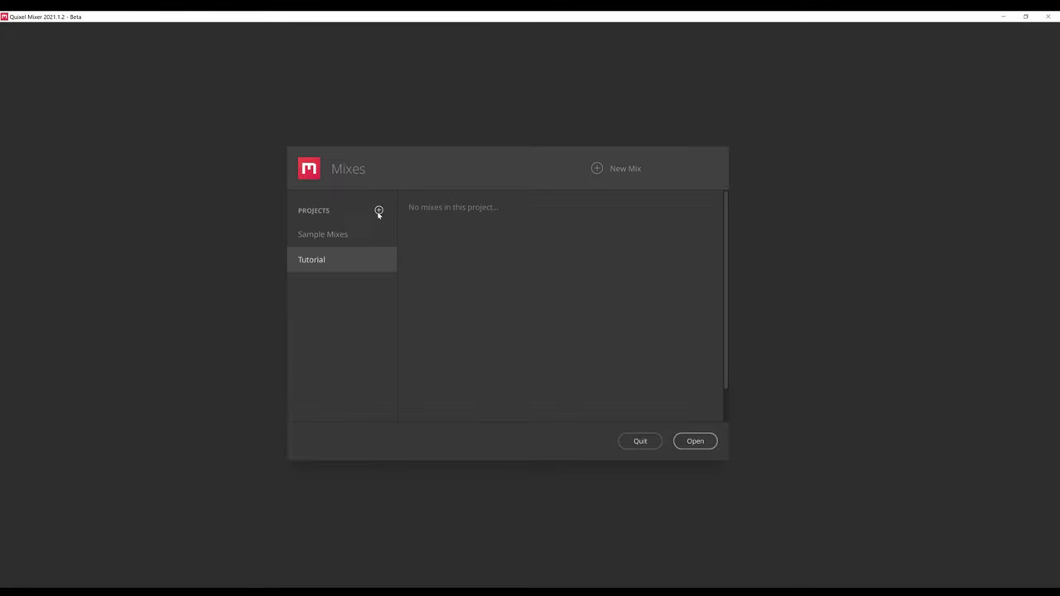
pyautogui.click(600, 170)
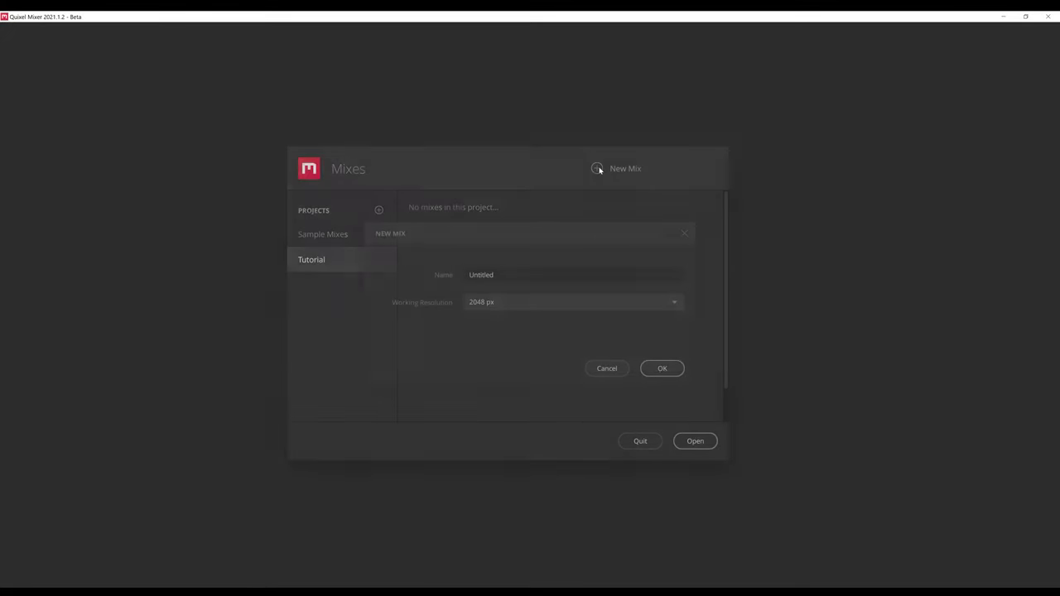
pyautogui.click(512, 276)
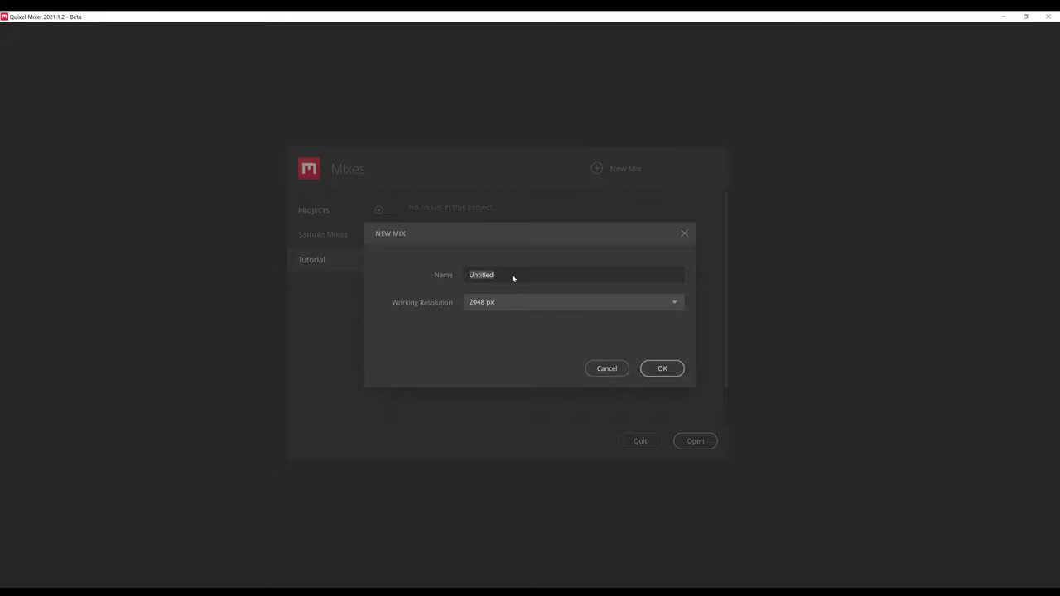
pyautogui.write('Jug')
pyautogui.click(668, 370)
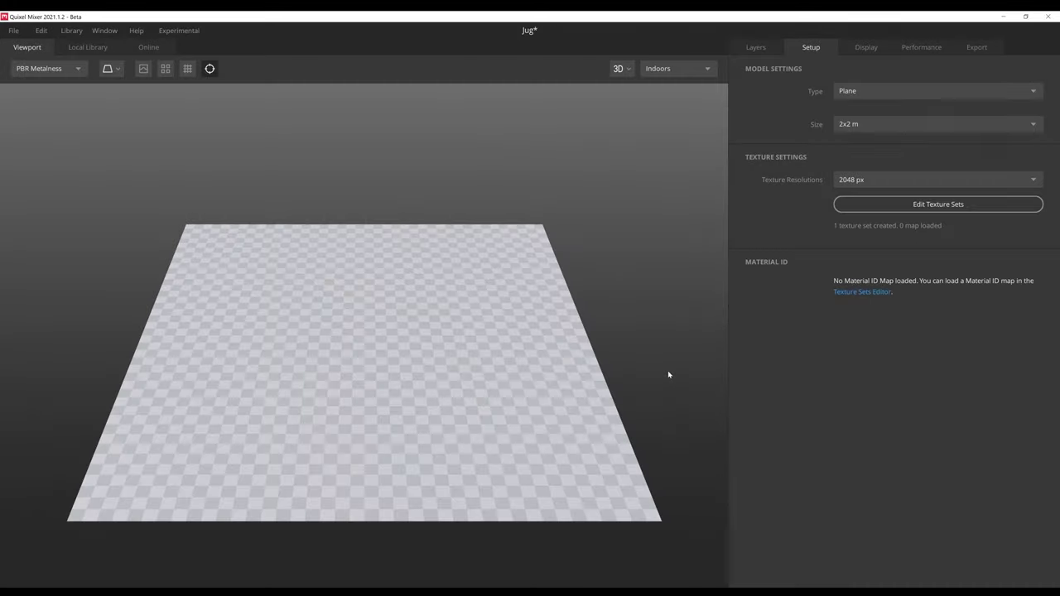
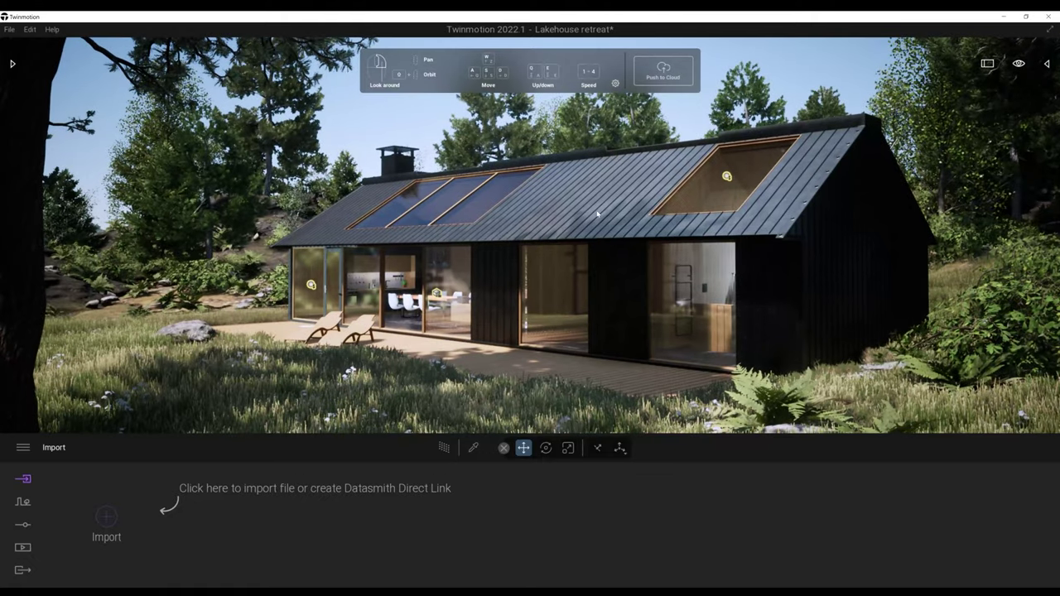
pyautogui.scroll(3, 597, 214)
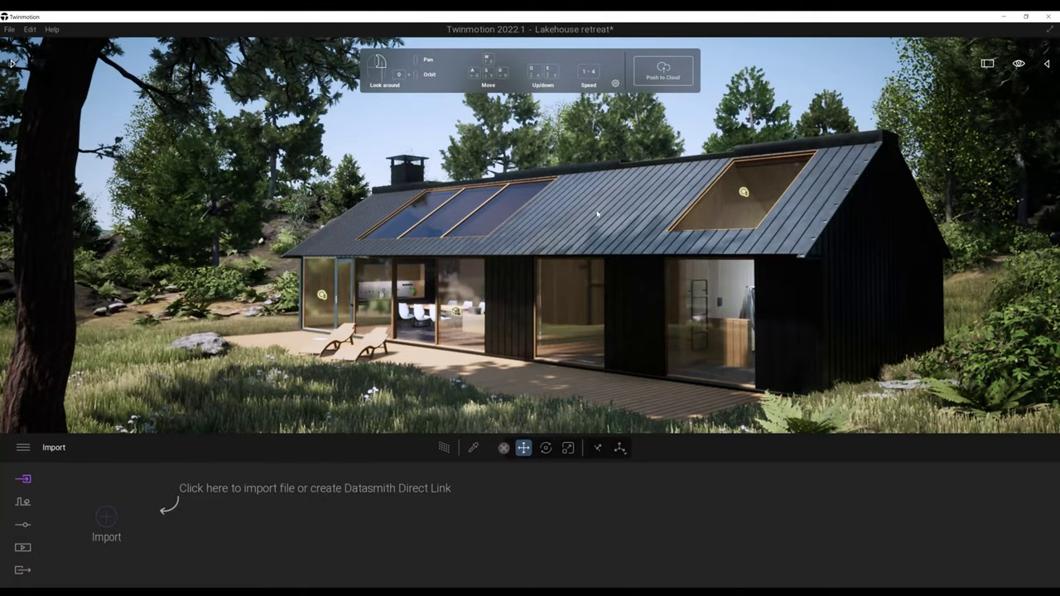
pyautogui.moveTo(571, 308)
pyautogui.mouseDown(button='right')
pyautogui.moveTo(596, 249)
pyautogui.moveTo(1023, 213)
pyautogui.moveTo(579, 300)
pyautogui.mouseUp(button='right')
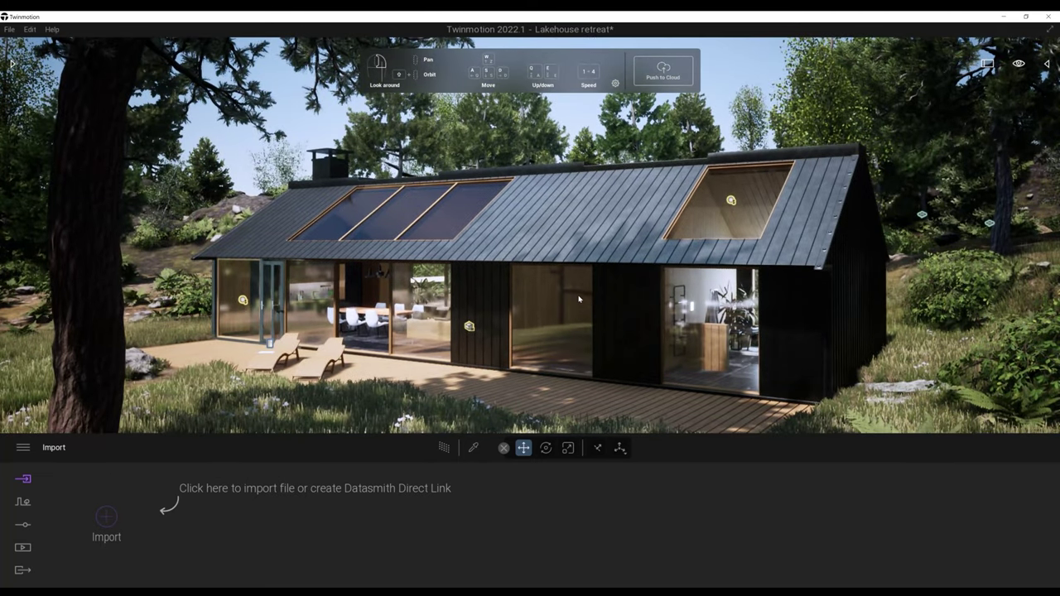
pyautogui.scroll(5, 579, 299)
pyautogui.scroll(-6, 579, 300)
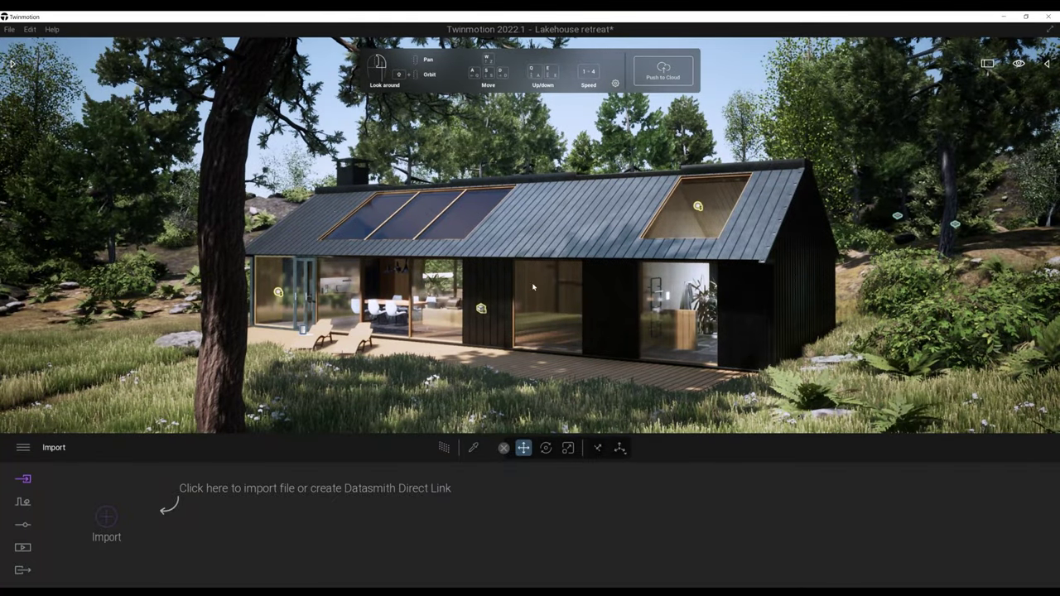
# In Twinmotion, place a rock from the vegetation and landscape library on the grass in front of the house and delete it
pyautogui.click(12, 64)
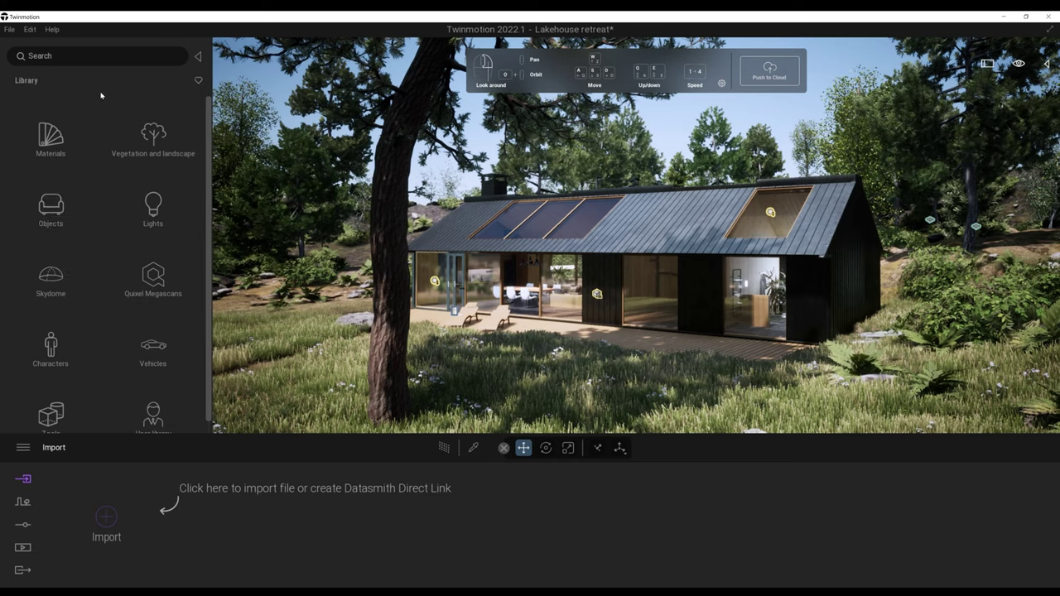
pyautogui.click(153, 135)
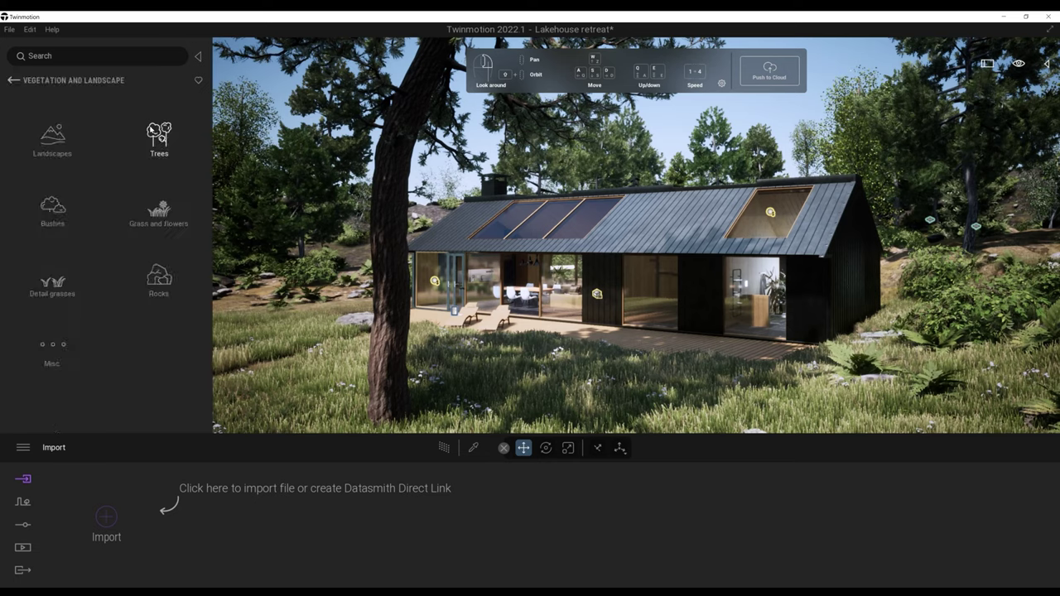
pyautogui.click(158, 277)
pyautogui.moveTo(160, 142); pyautogui.dragTo(606, 392)
pyautogui.press('Delete')
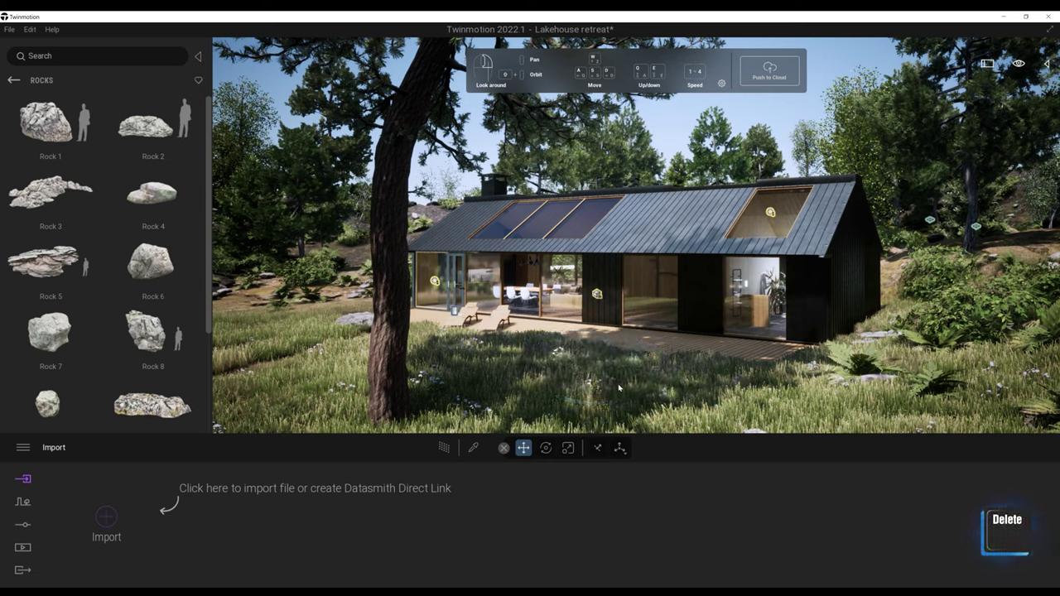
pyautogui.click(15, 80)
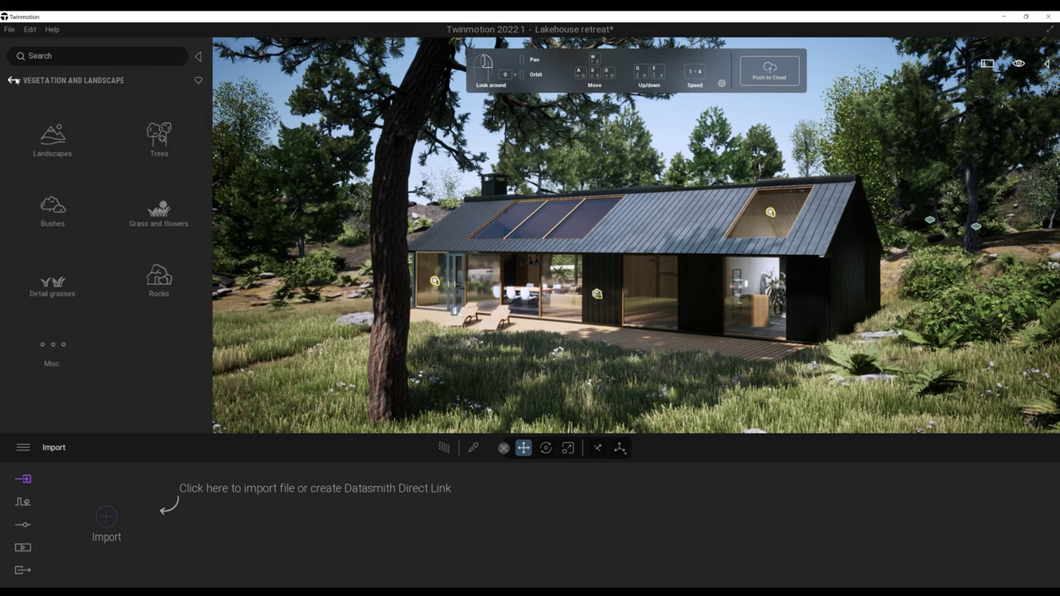
pyautogui.click(65, 141)
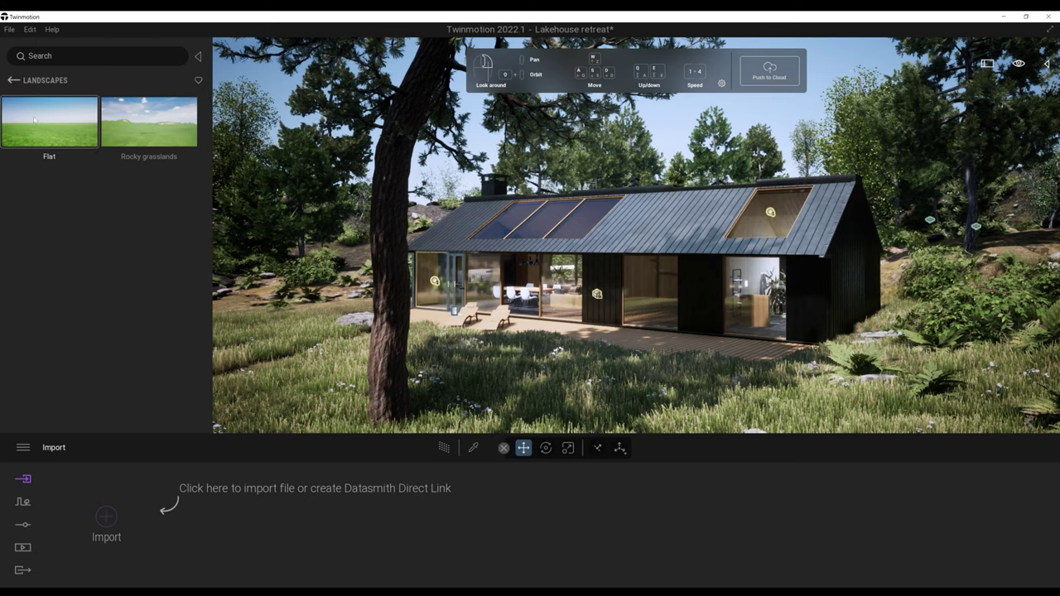
pyautogui.click(13, 81)
pyautogui.click(13, 81)
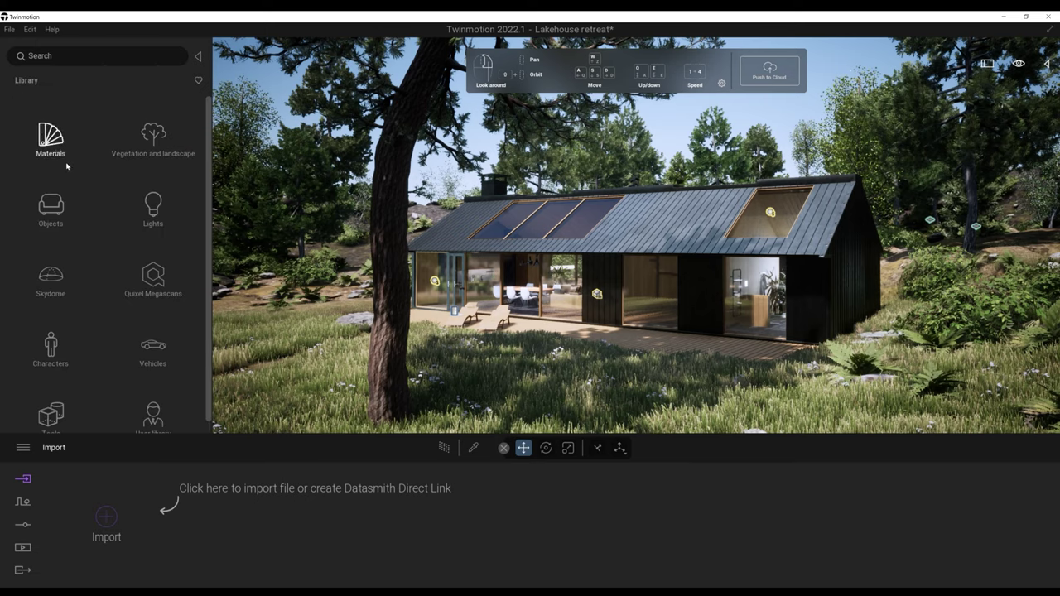
# Place the Wooden Wheelbarrow from the Quixel Megascans farm props on the deck in front of the house and show the scene graph
pyautogui.click(161, 271)
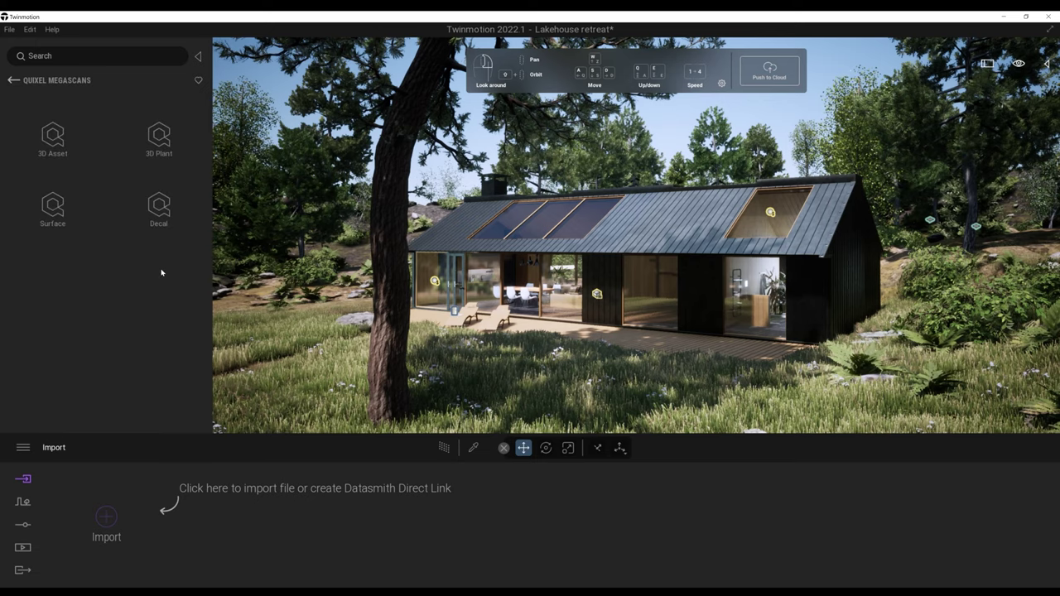
pyautogui.click(53, 139)
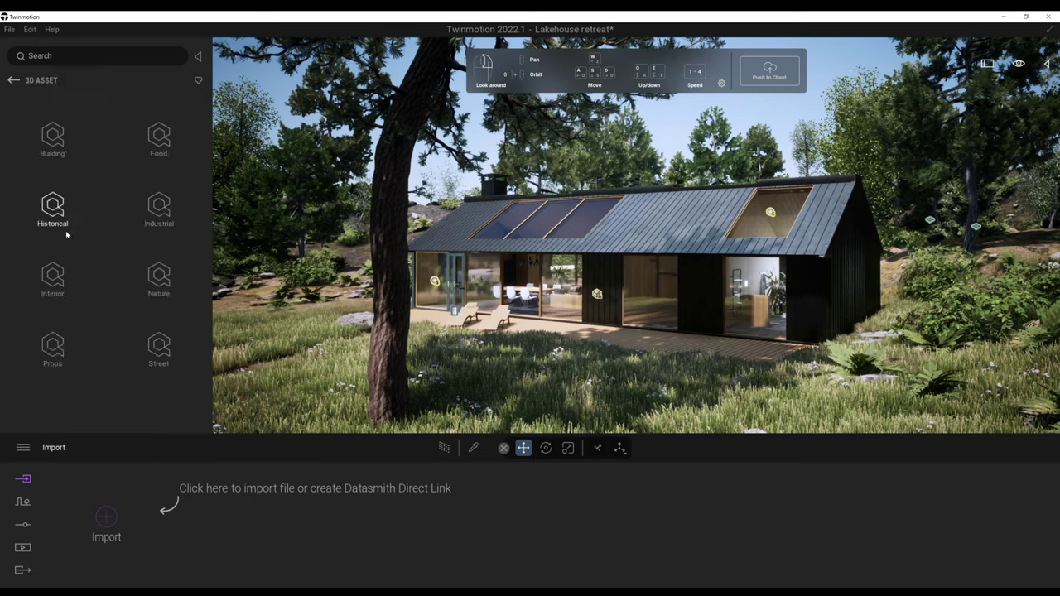
pyautogui.click(52, 345)
pyautogui.click(152, 139)
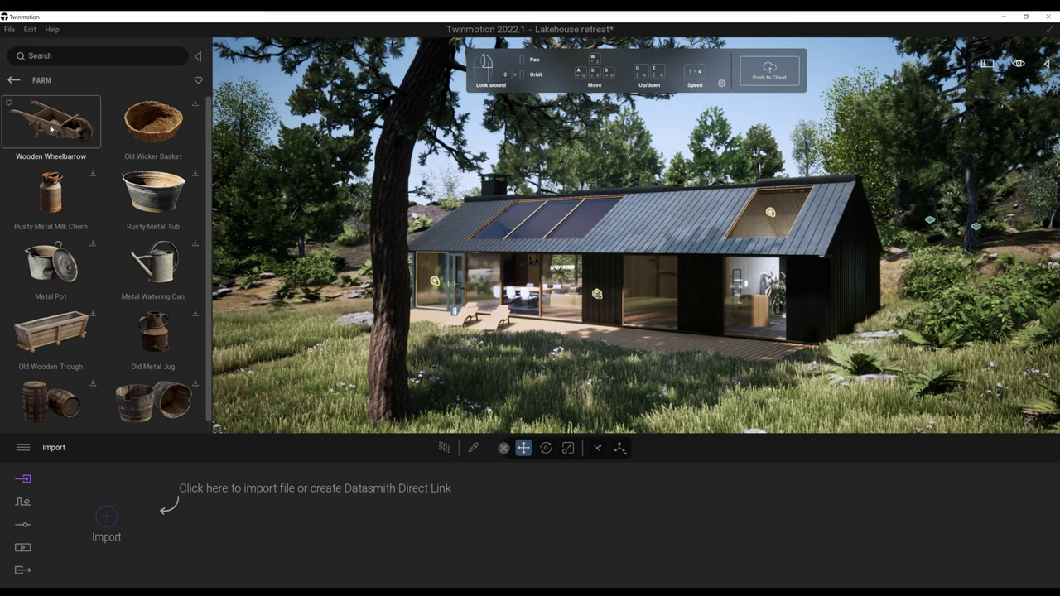
pyautogui.moveTo(50, 129); pyautogui.dragTo(543, 323)
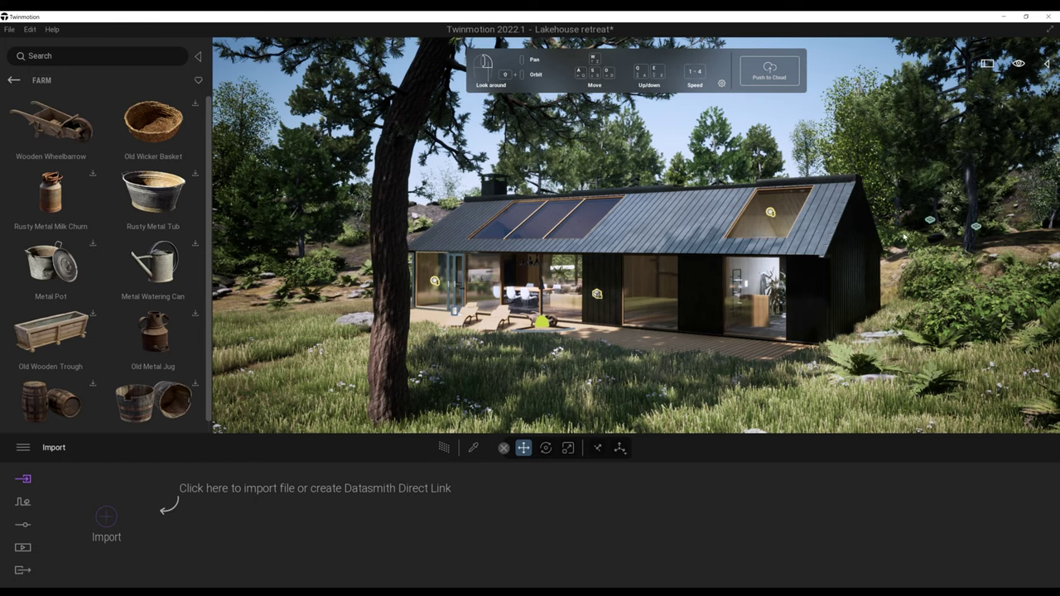
pyautogui.click(1049, 67)
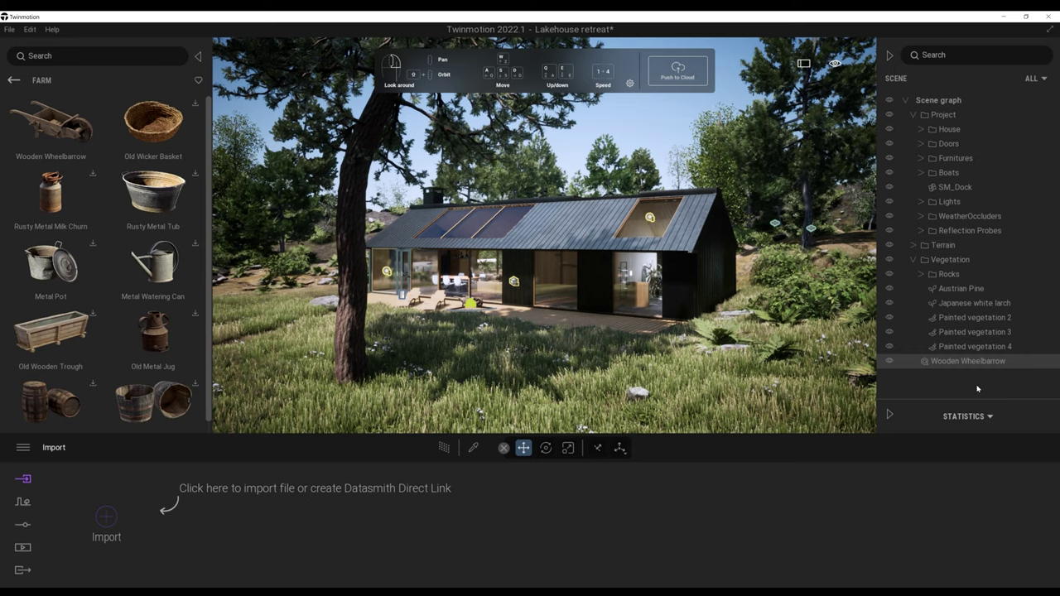
# Hide the Project folder from the scene, show it again, and look over the main menu options
pyautogui.click(890, 115)
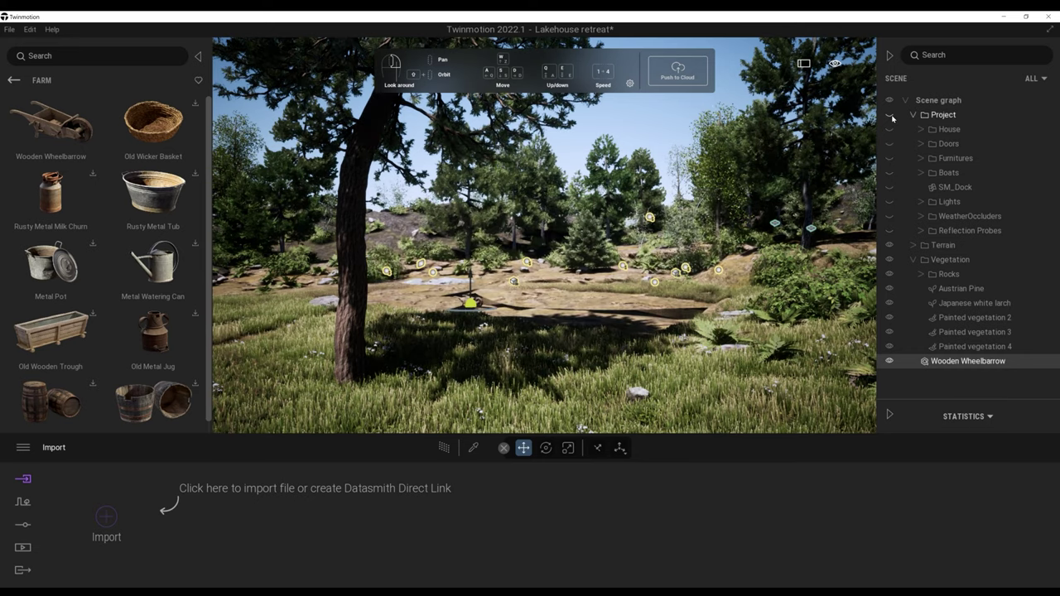
pyautogui.click(890, 115)
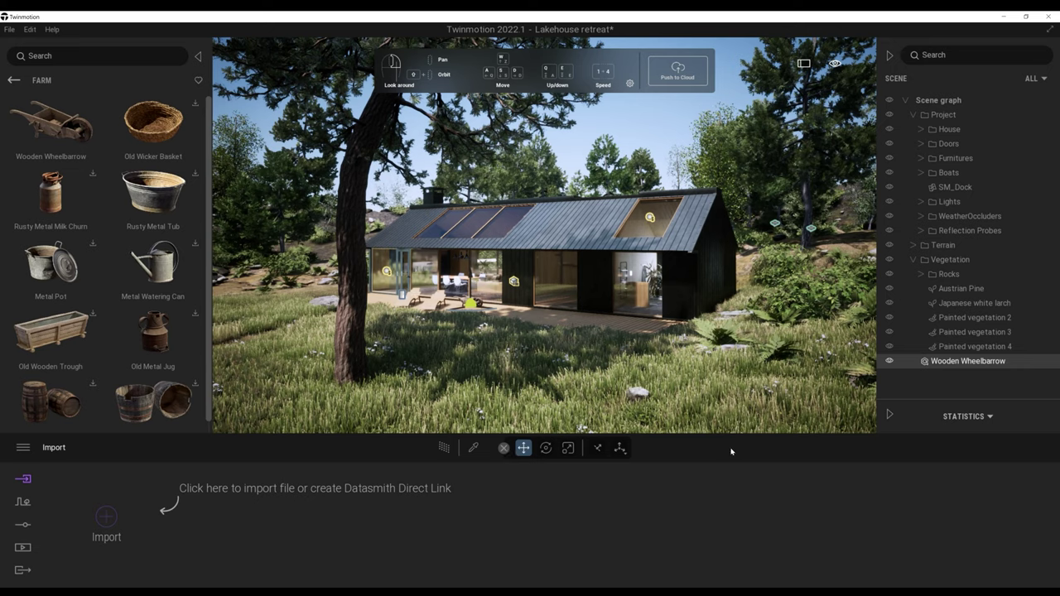
pyautogui.click(23, 448)
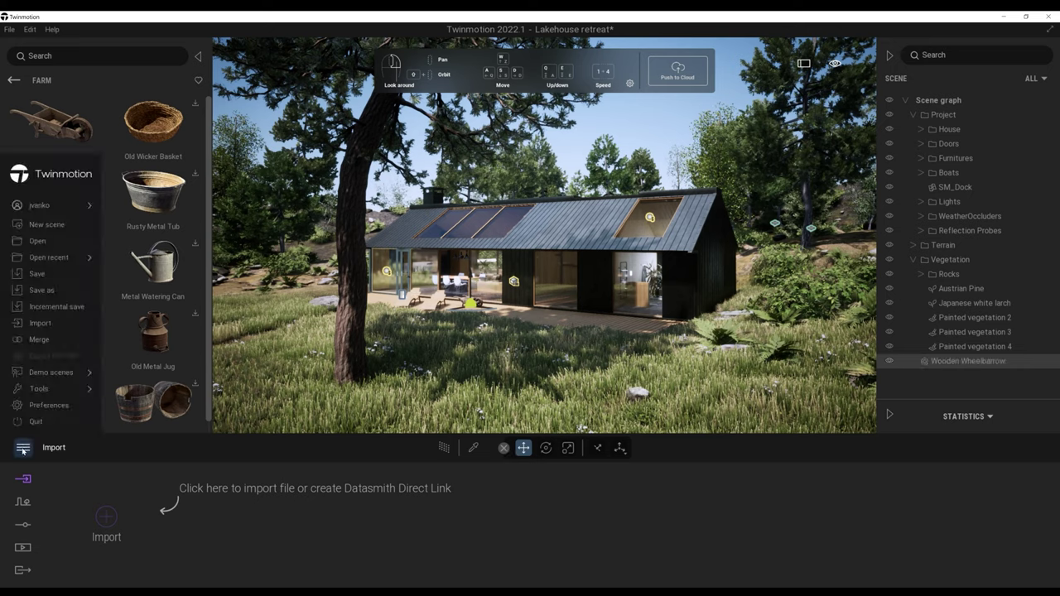
pyautogui.click(23, 450)
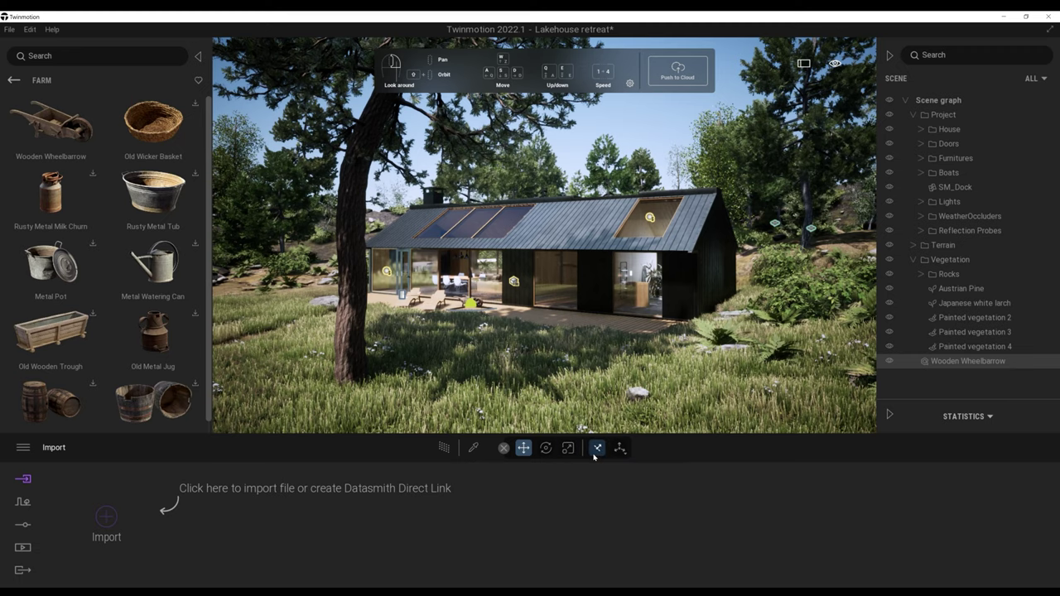
# Preview the lakehouse scene with the Path Tracer and switch back to the real-time view
pyautogui.click(620, 451)
pyautogui.click(444, 448)
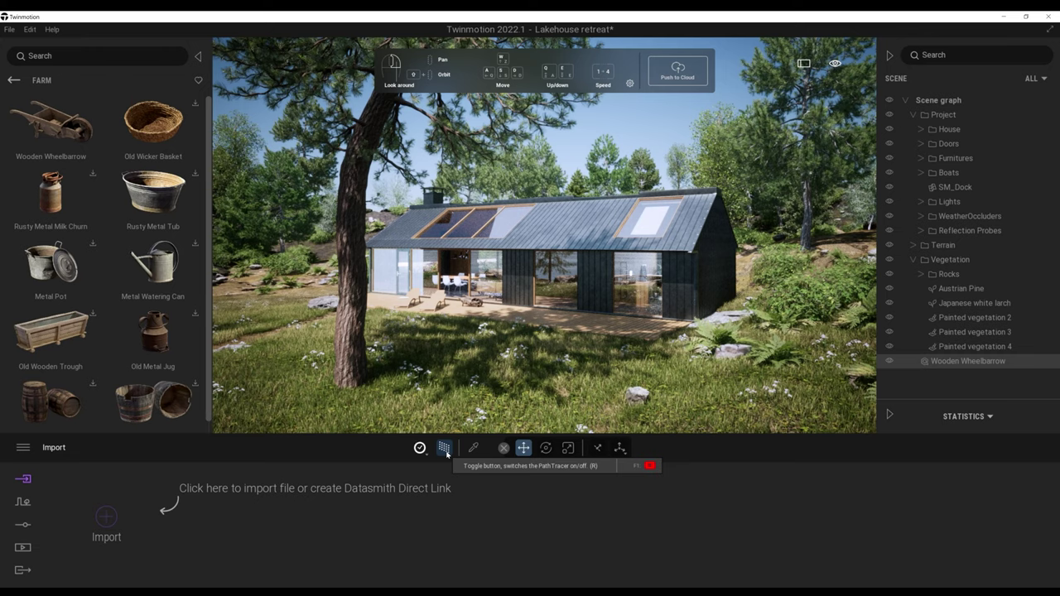
pyautogui.click(447, 453)
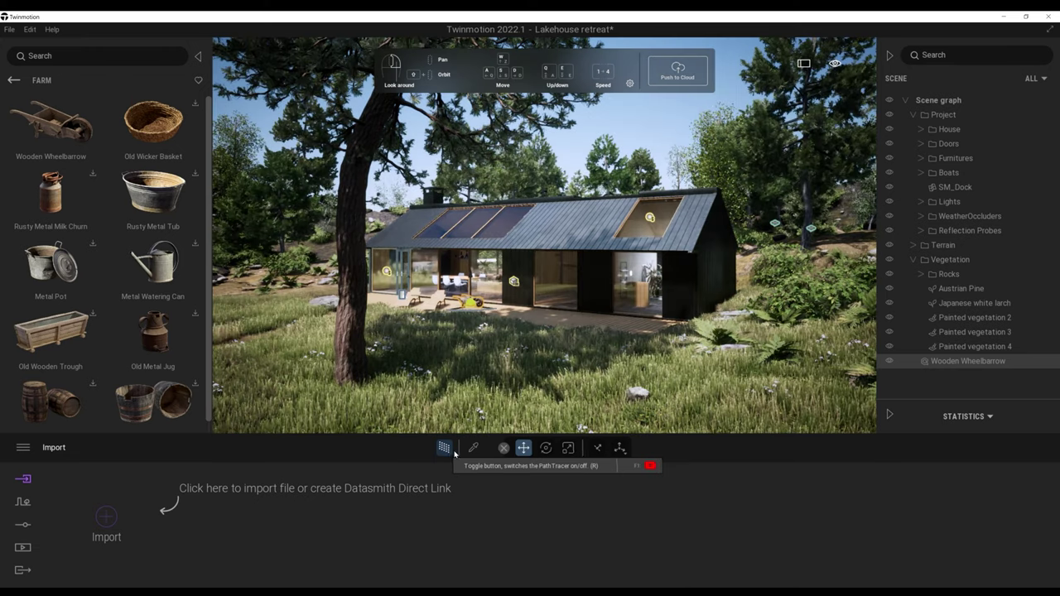
# Sample the house's metal roof with the material picker to show its material settings
pyautogui.click(473, 447)
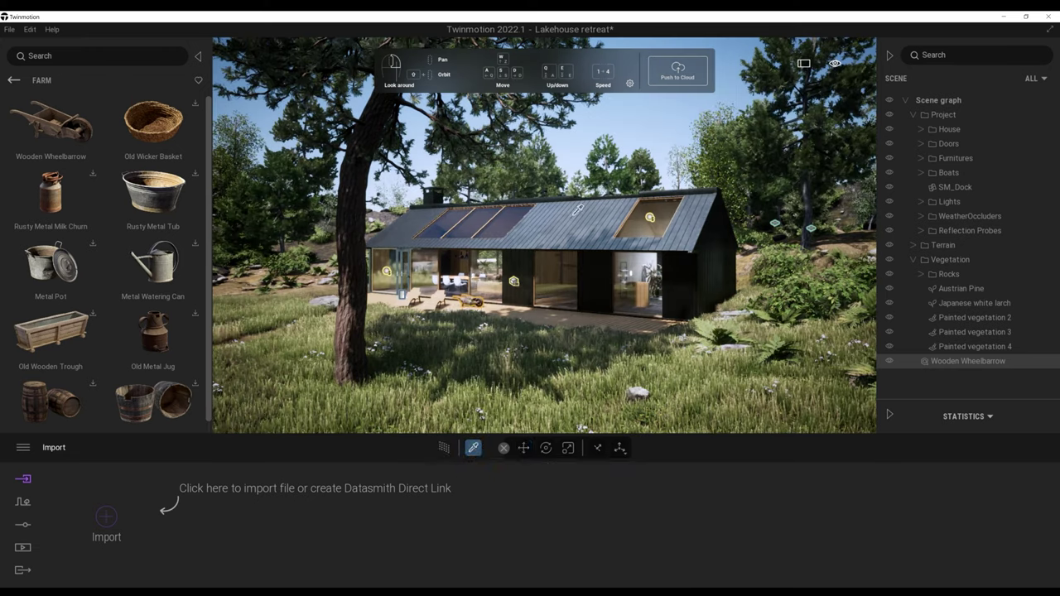
pyautogui.click(579, 206)
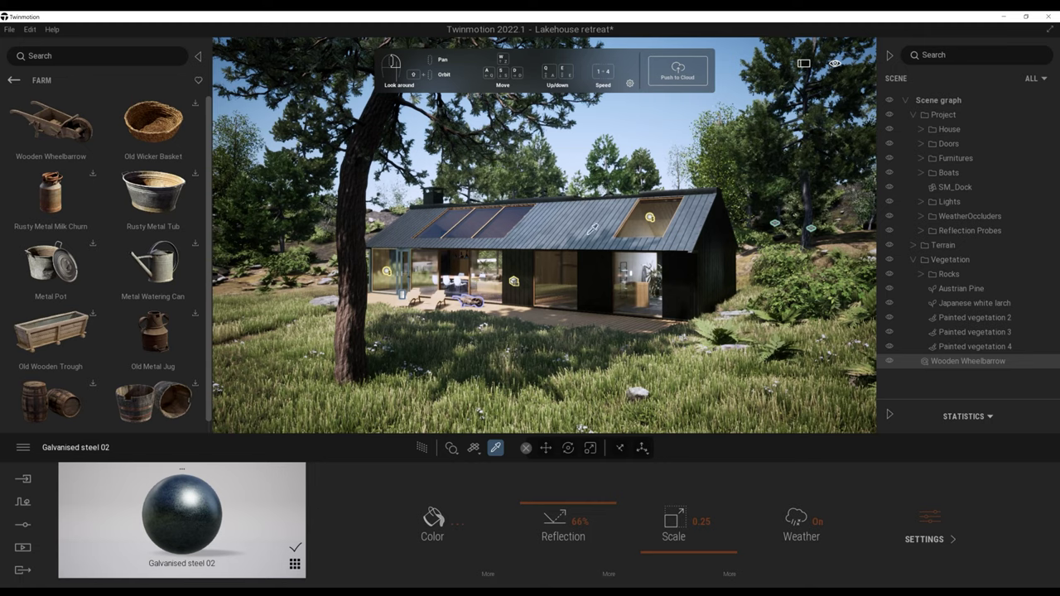
pyautogui.click(583, 218)
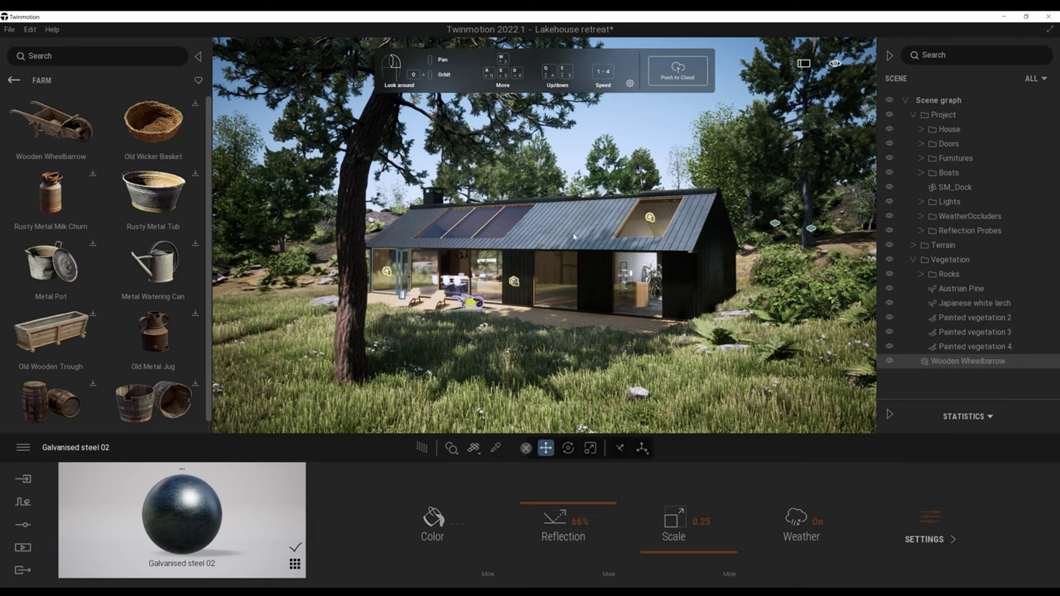
# Shift the Wooden Wheelbarrow slightly on the deck and rotate it 20 degrees about its vertical axis
pyautogui.scroll(5, 574, 236)
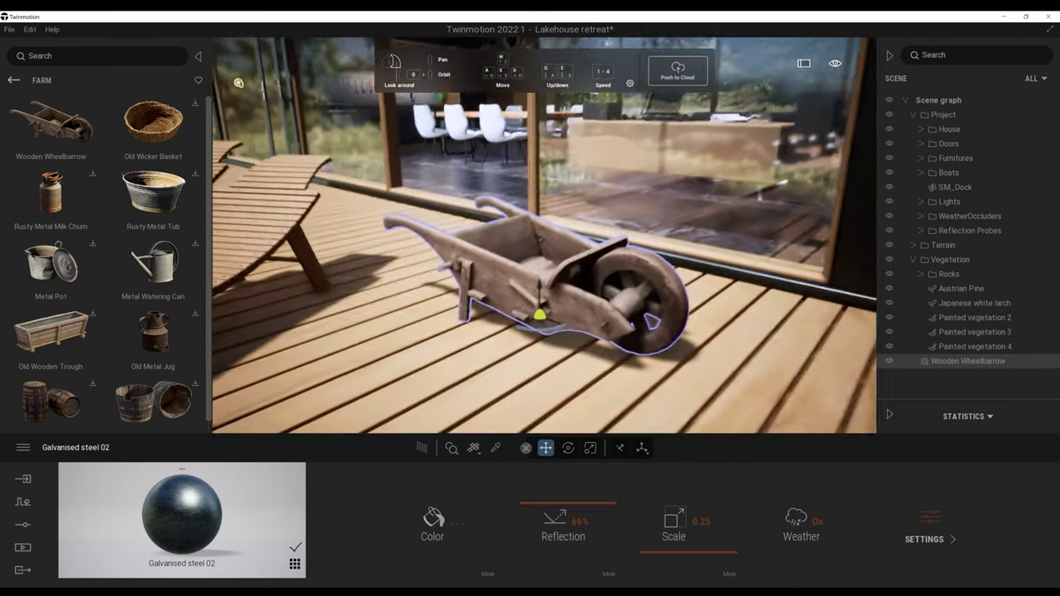
pyautogui.moveTo(537, 306); pyautogui.dragTo(541, 342)
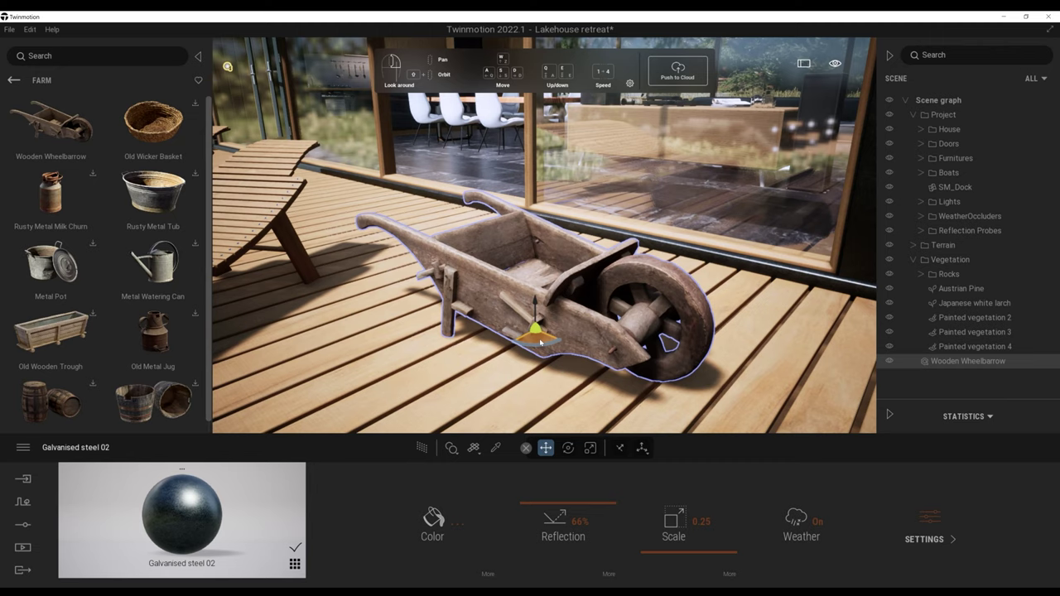
pyautogui.click(569, 448)
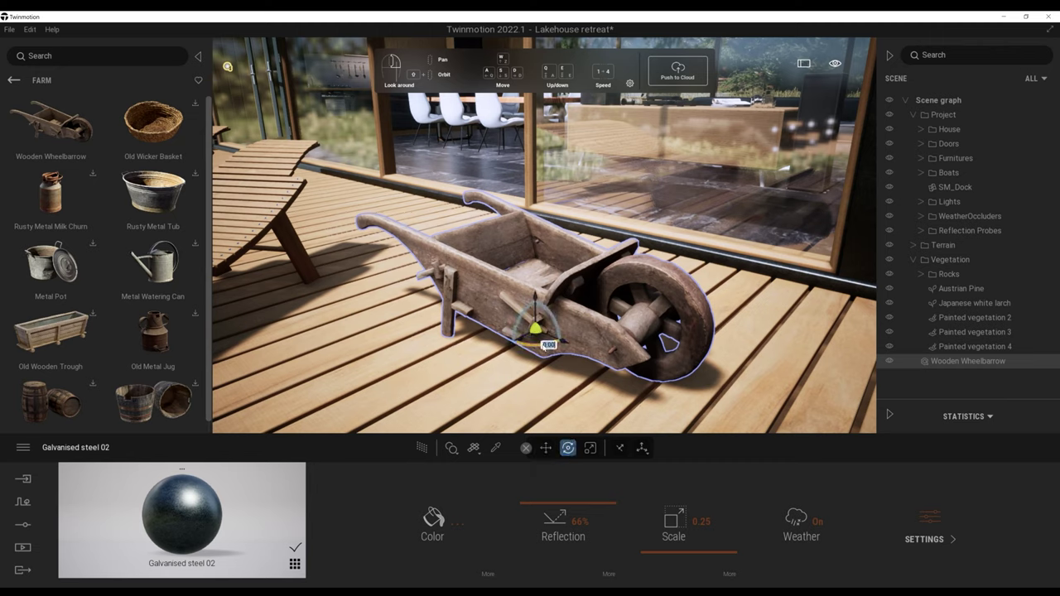
pyautogui.moveTo(546, 346); pyautogui.dragTo(532, 352)
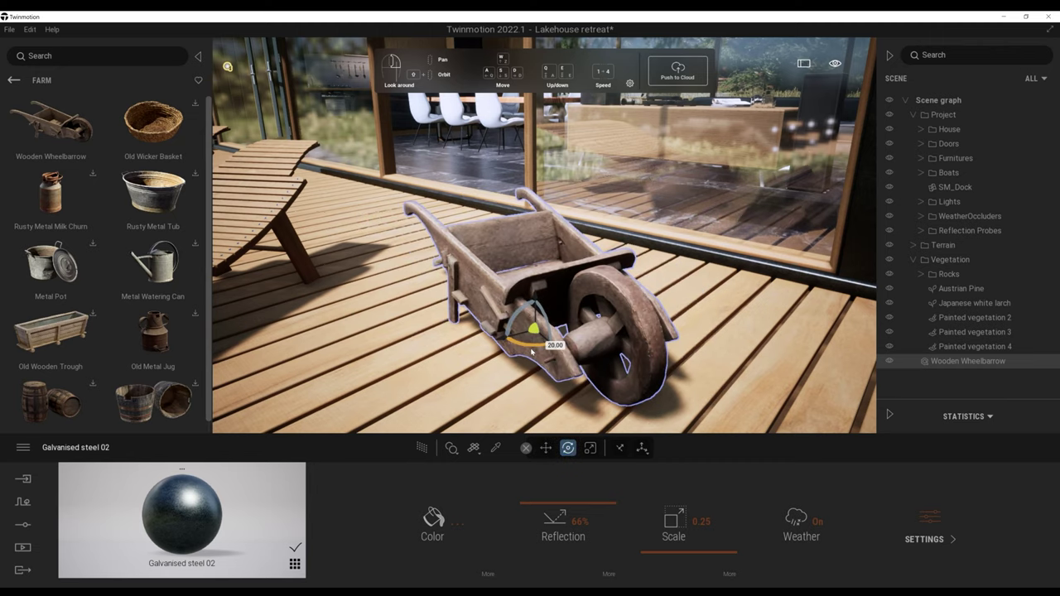
# Scale the Wooden Wheelbarrow up uniformly
pyautogui.click(590, 448)
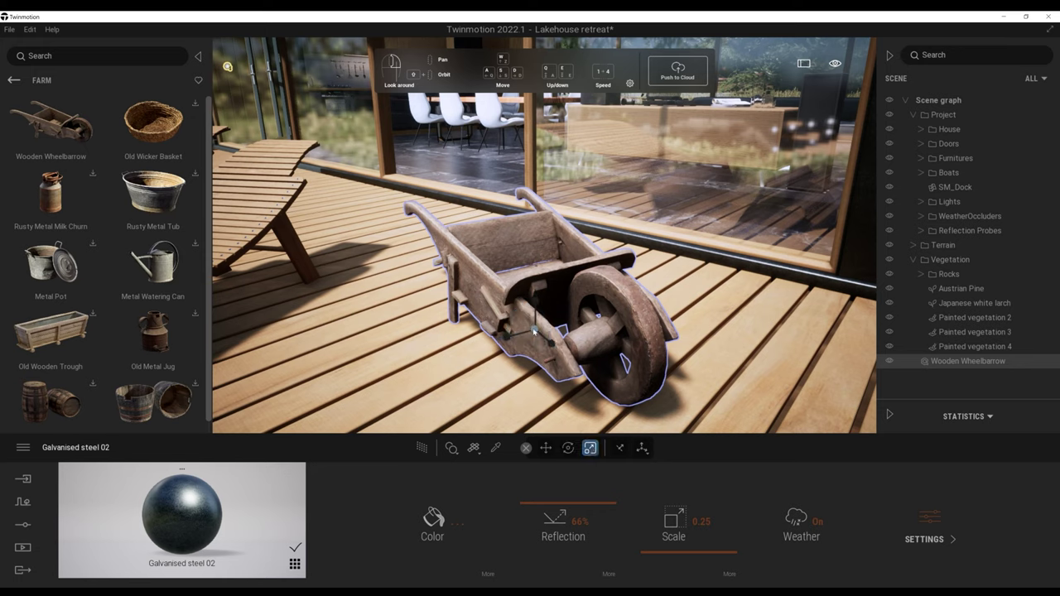
pyautogui.moveTo(535, 332); pyautogui.dragTo(574, 311)
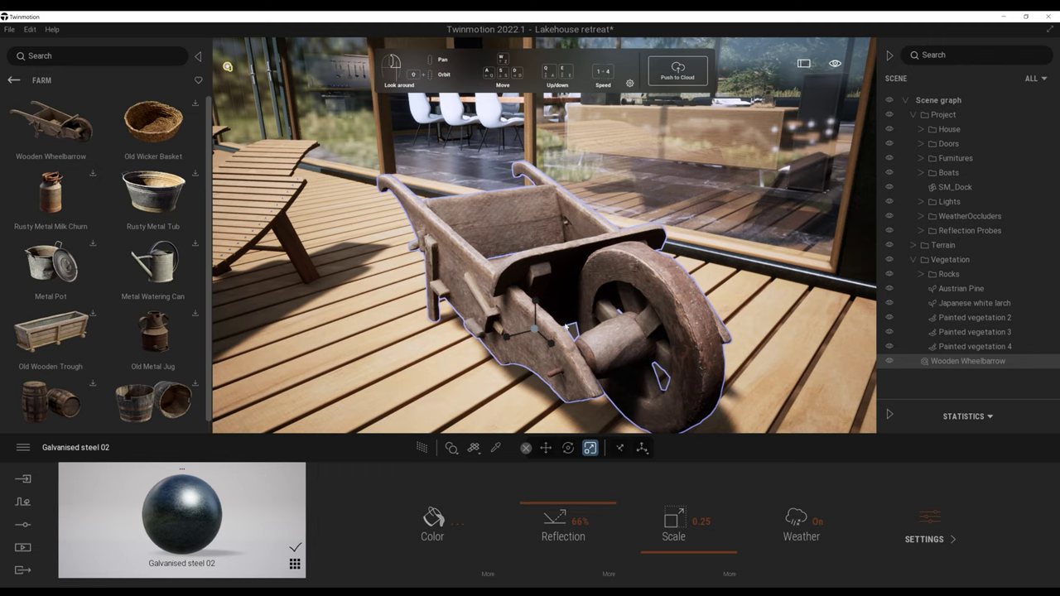
pyautogui.click(546, 448)
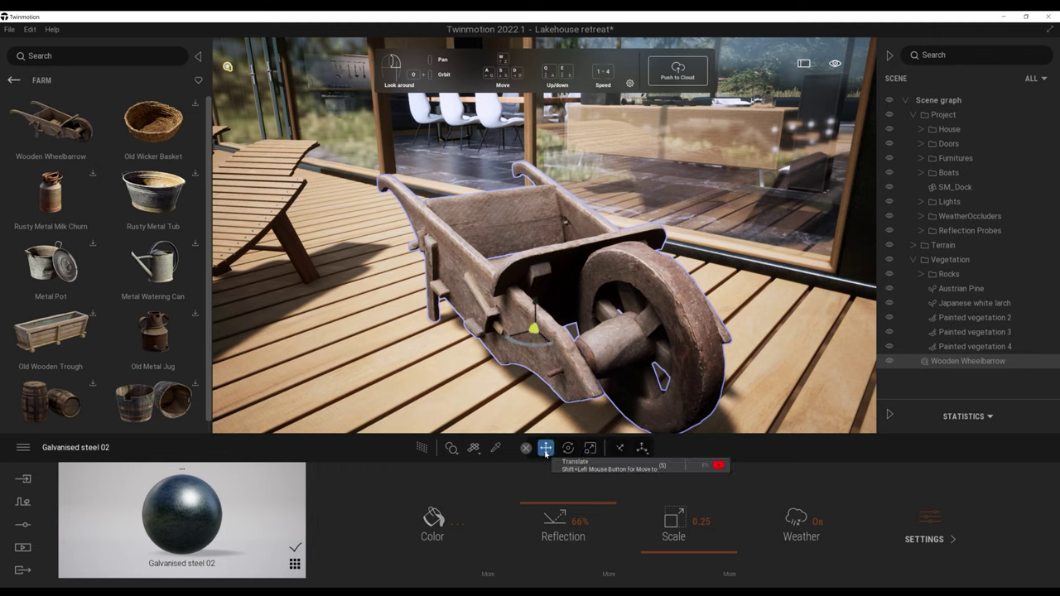
# Move the wheelbarrow's pivot point off the model onto the deck boards beside it and reset the pivot
pyautogui.click(642, 448)
pyautogui.moveTo(528, 334); pyautogui.dragTo(456, 351)
pyautogui.moveTo(642, 448)
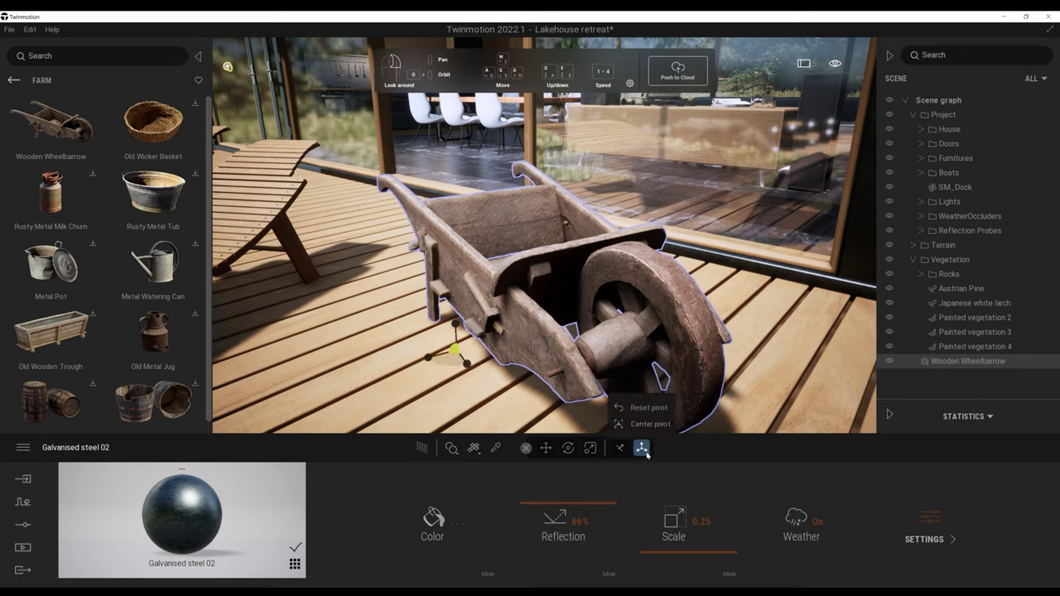
pyautogui.click(650, 407)
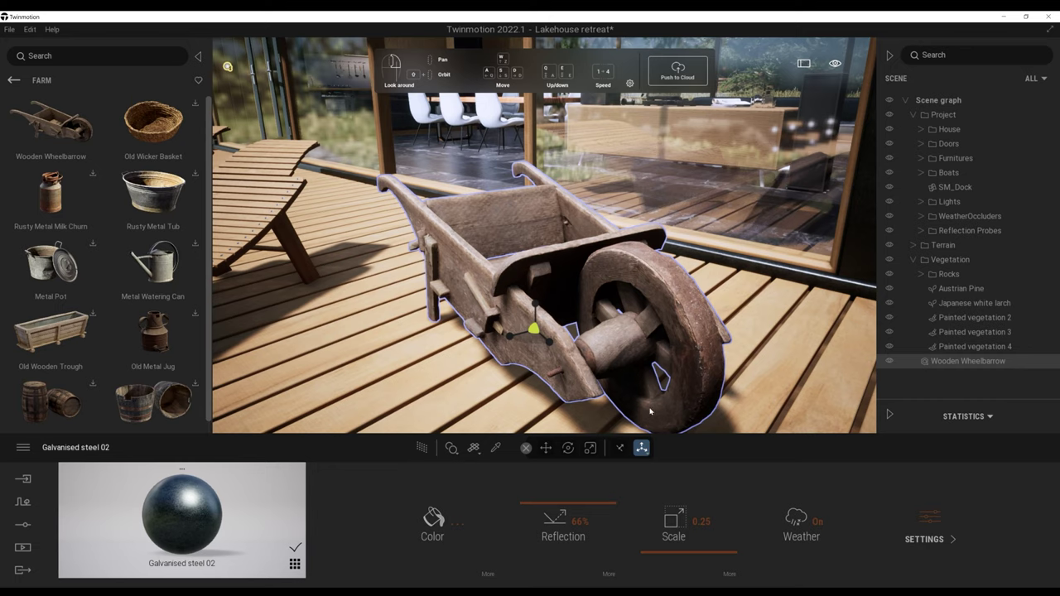
# Move the Wooden Wheelbarrow across the deck, farther from the lounge chairs and closer to the camera
pyautogui.click(546, 448)
pyautogui.scroll(-5, 686, 376)
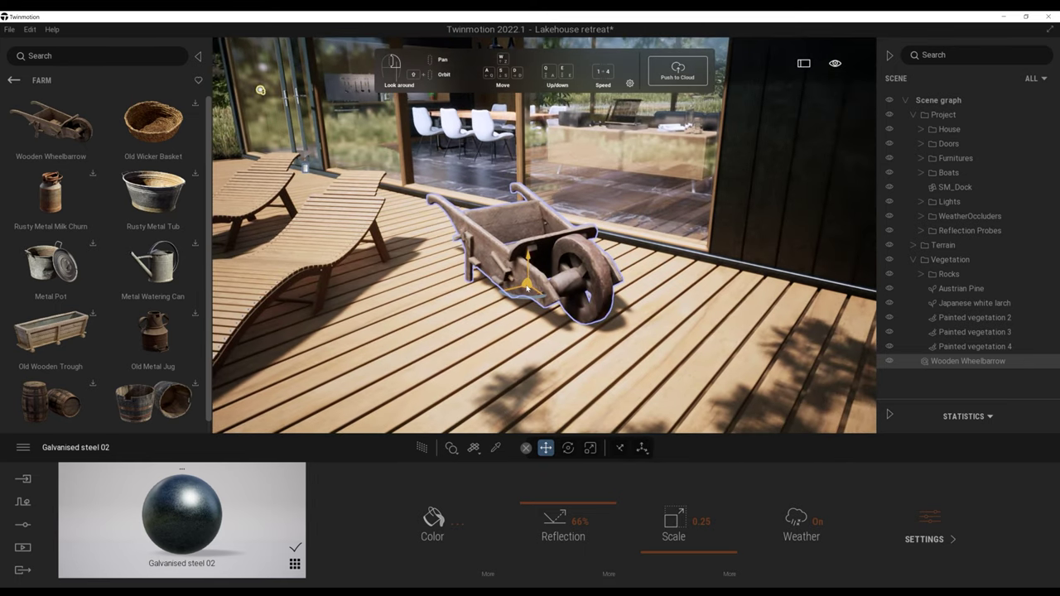
pyautogui.moveTo(527, 288); pyautogui.dragTo(585, 326)
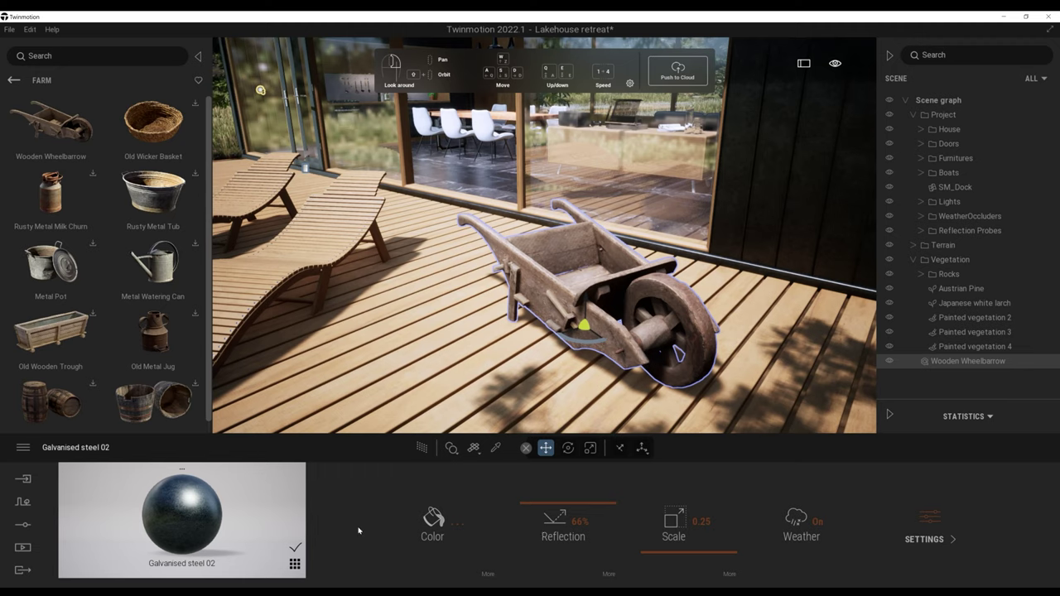
# Set up vegetation painting with the Amur cork tree and the Japanese cedar as the models to paint
pyautogui.click(26, 479)
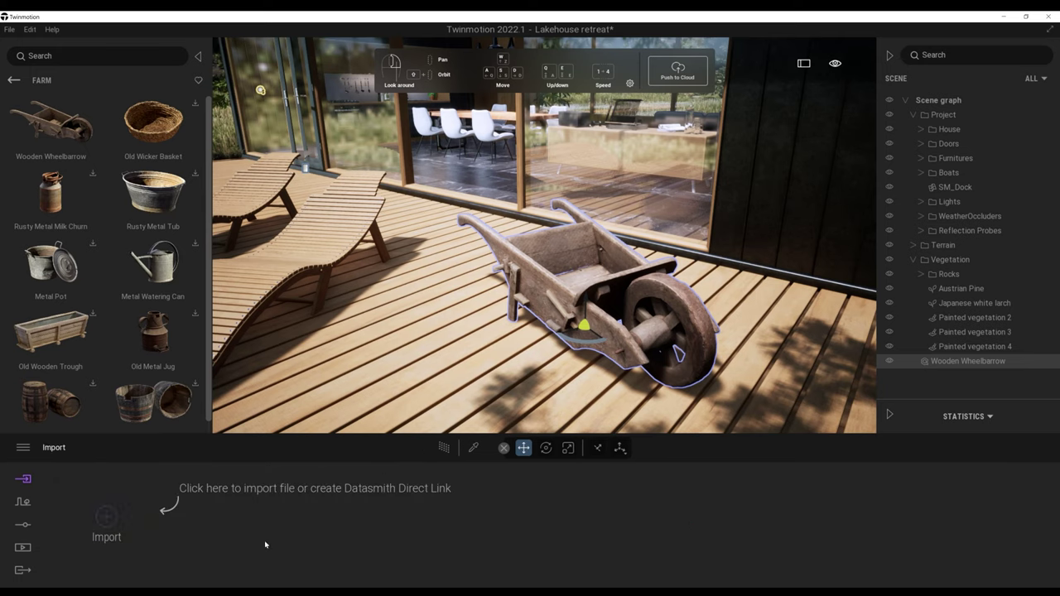
pyautogui.click(24, 502)
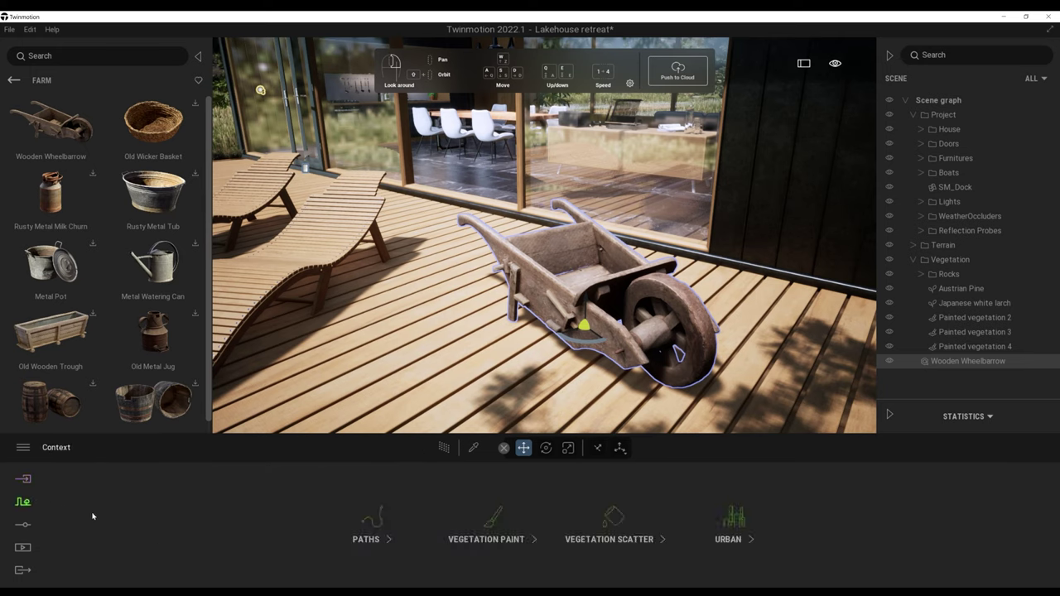
pyautogui.click(497, 539)
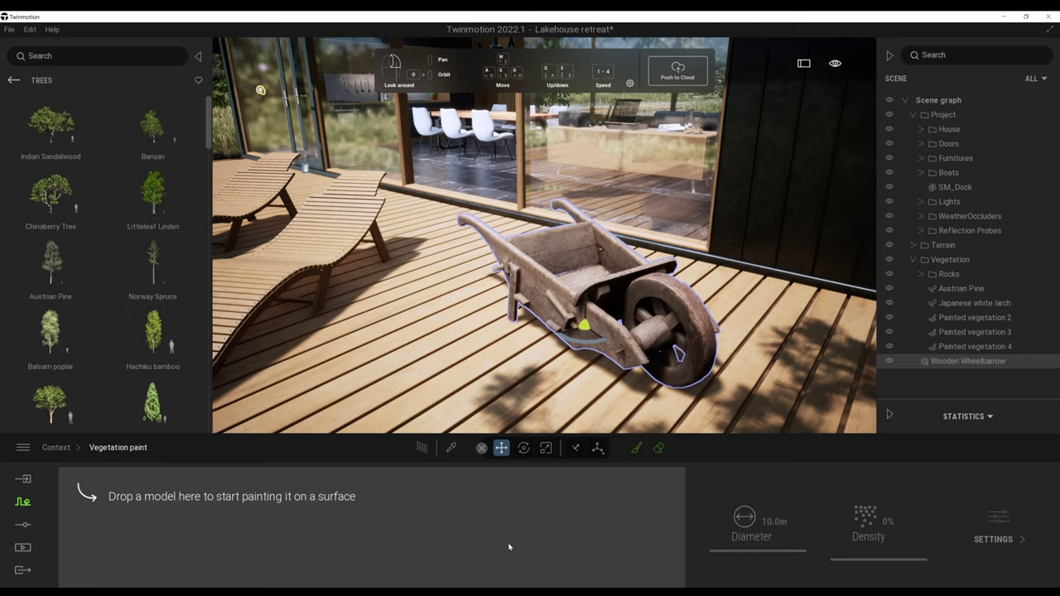
pyautogui.moveTo(50, 402); pyautogui.dragTo(122, 501)
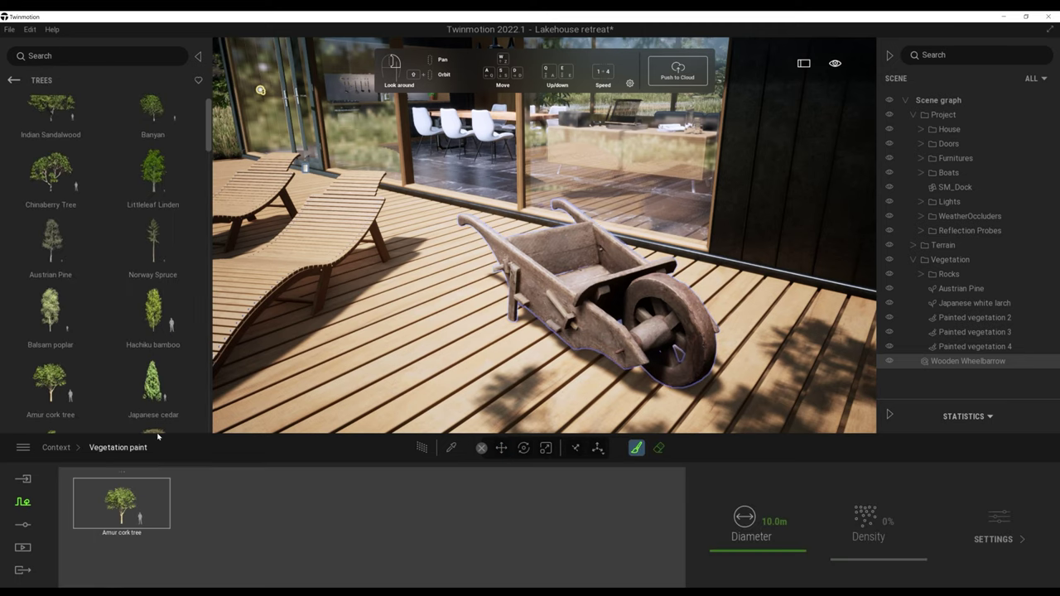
pyautogui.moveTo(152, 394); pyautogui.dragTo(220, 505)
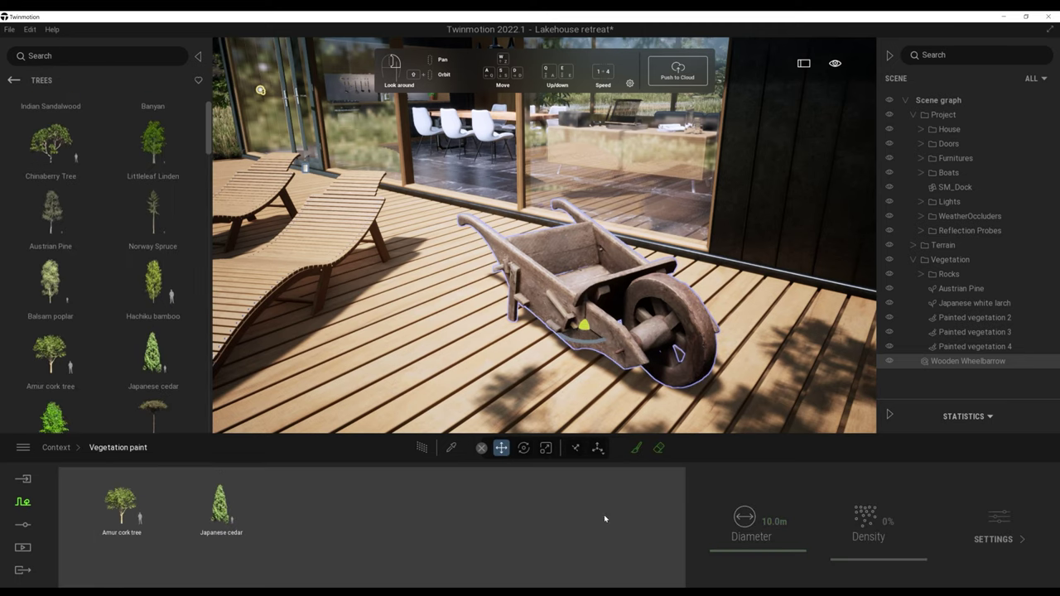
# Paint the two trees with a 10.0 m brush on the grass in front of the house and undo it
pyautogui.click(636, 450)
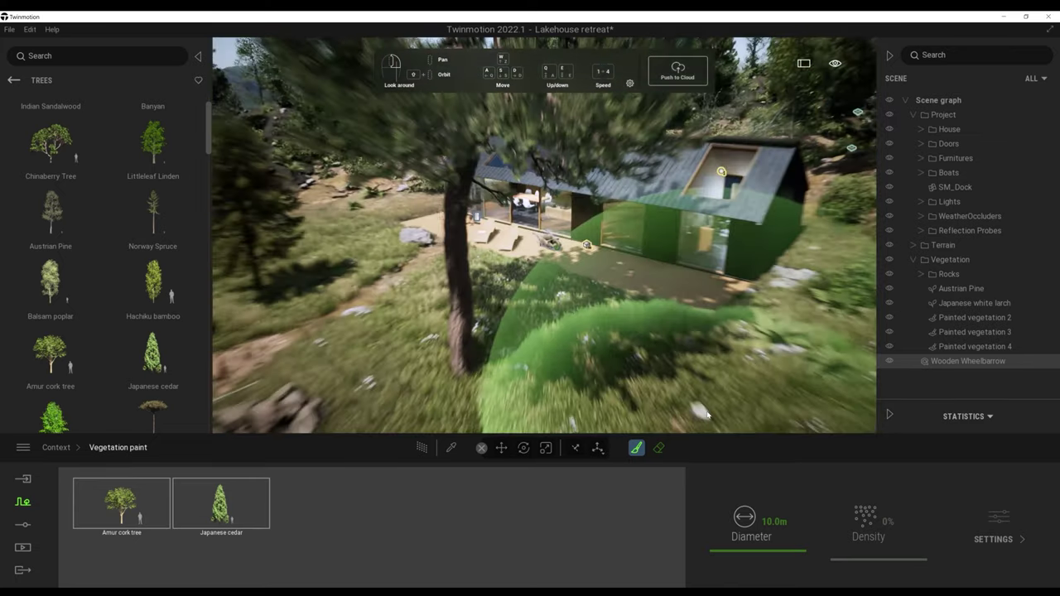
pyautogui.click(699, 340)
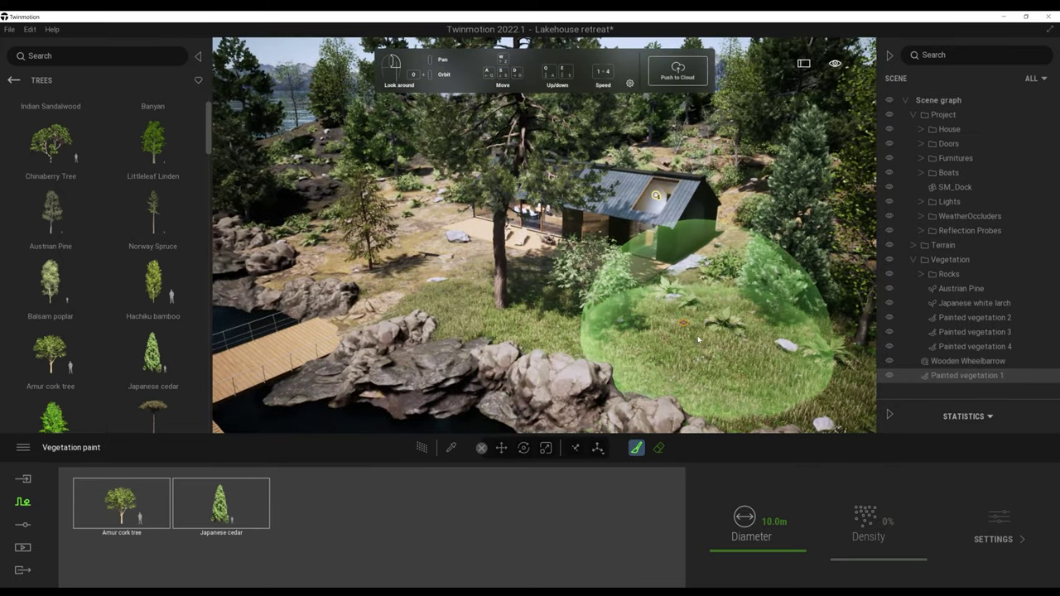
pyautogui.hotkey('ctrl', 'z')
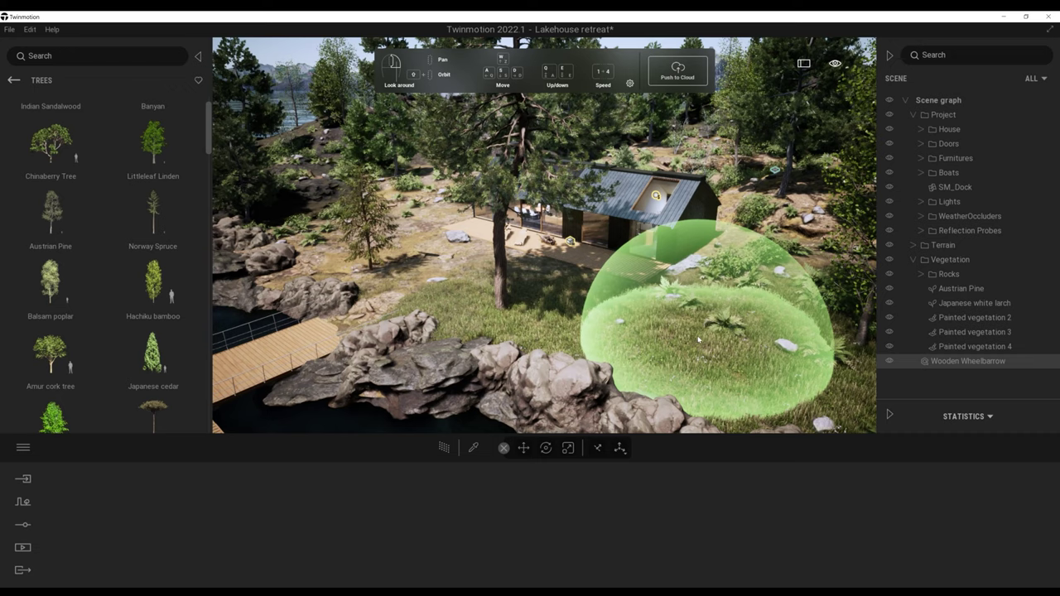
pyautogui.press('m')
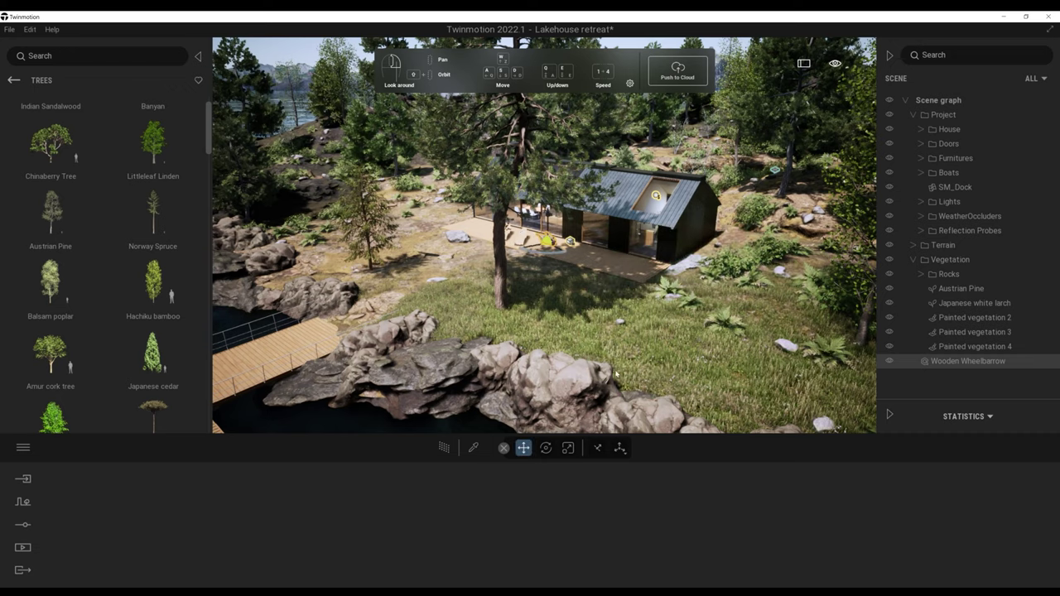
# In the location settings, set the scene's time of day to 14:10
pyautogui.click(23, 525)
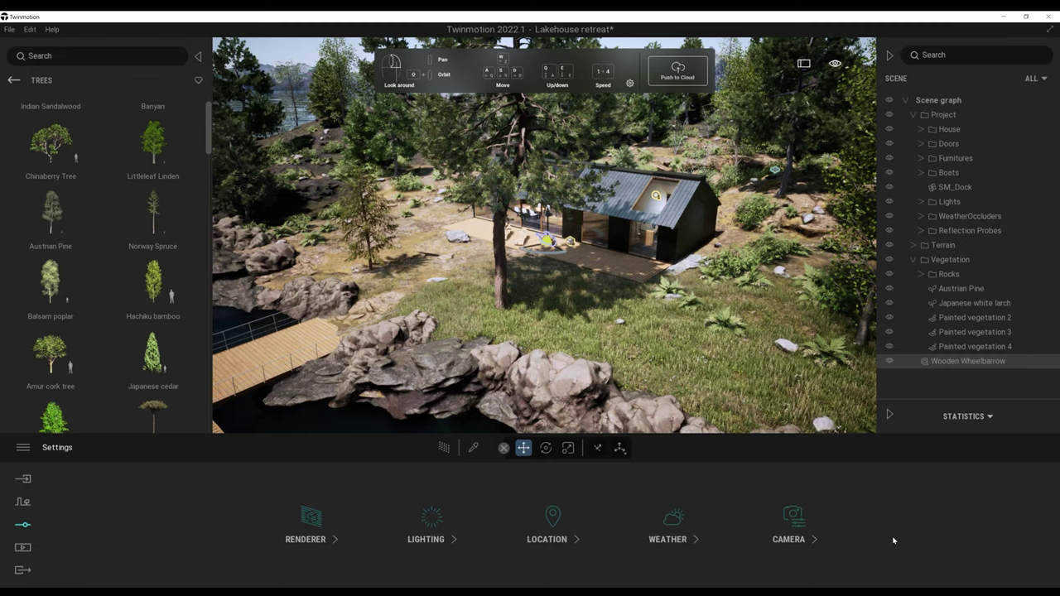
pyautogui.click(548, 531)
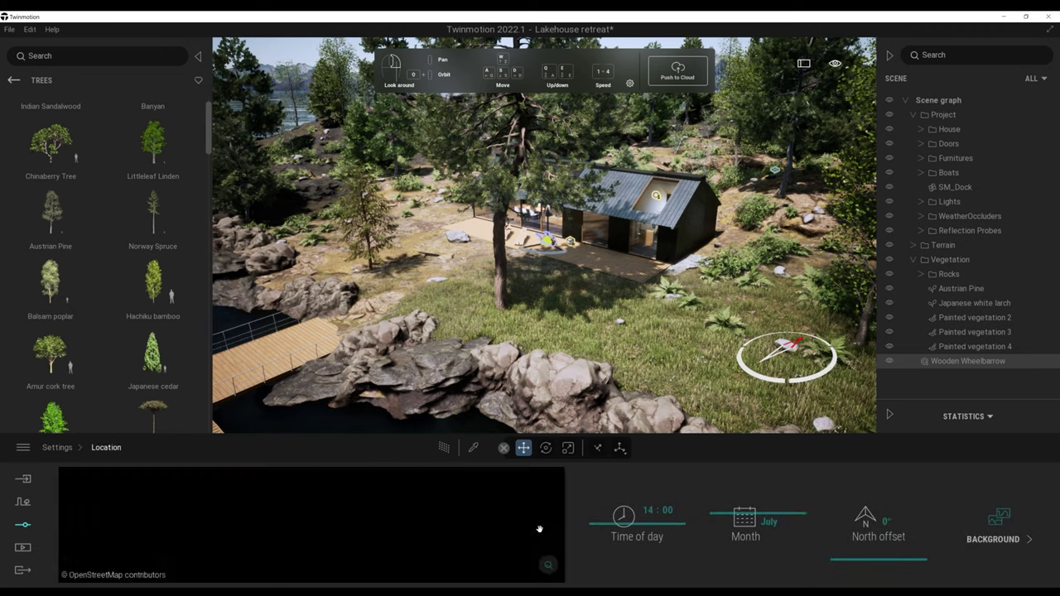
pyautogui.moveTo(643, 531)
pyautogui.mouseDown()
pyautogui.moveTo(647, 485)
pyautogui.moveTo(653, 529)
pyautogui.mouseUp()
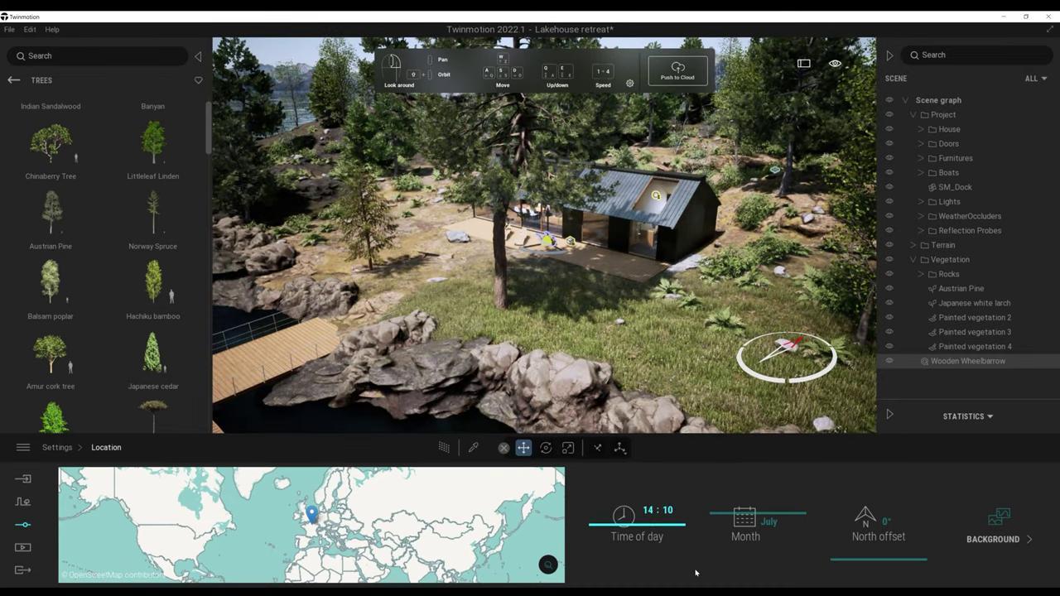
# In the weather settings, shift the weather from clear sun towards clouds so that it rains
pyautogui.click(60, 448)
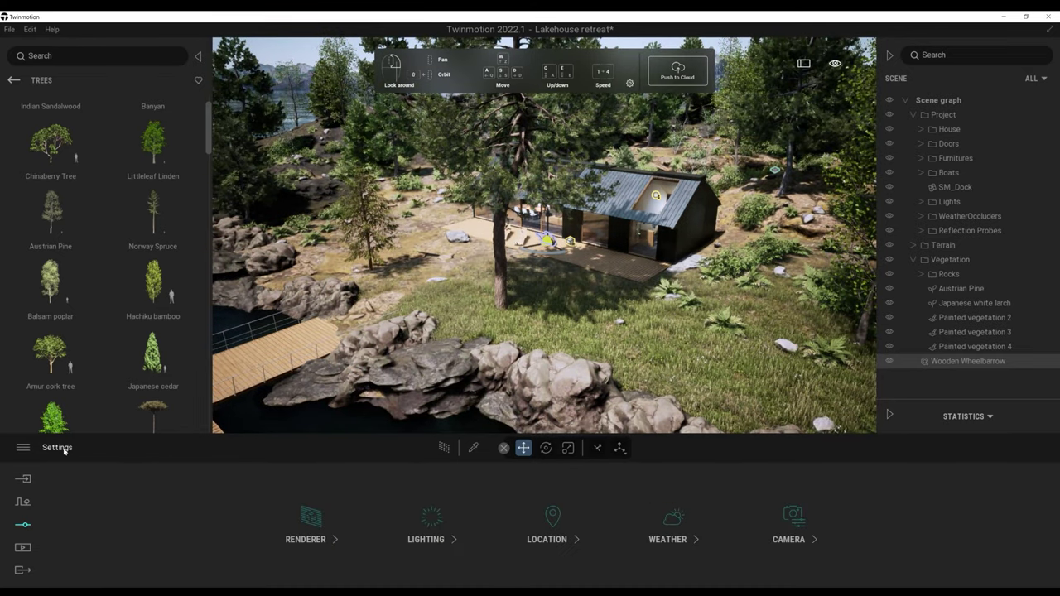
pyautogui.click(673, 517)
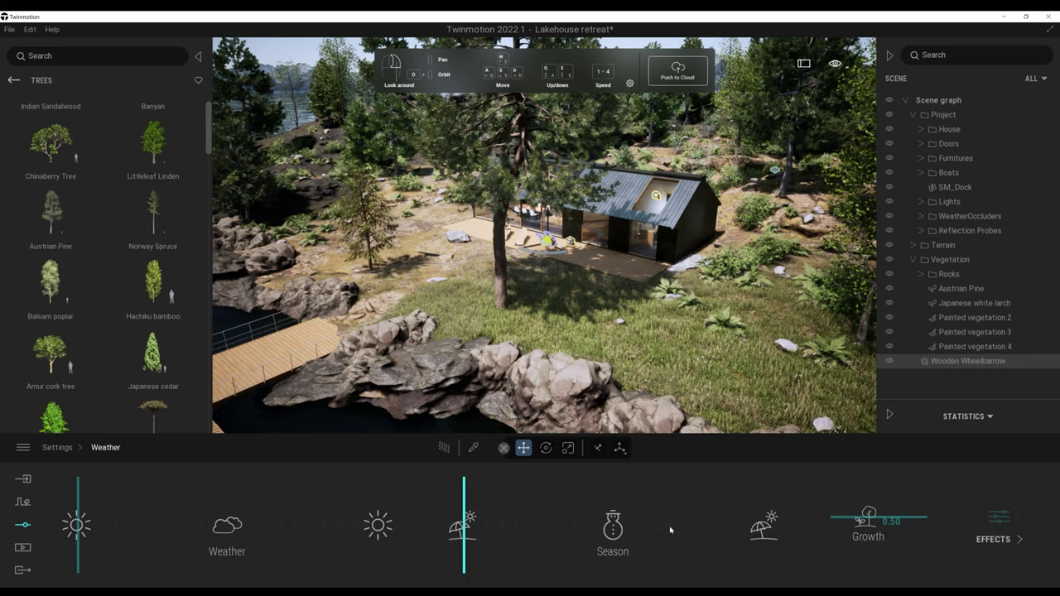
pyautogui.moveTo(76, 525); pyautogui.dragTo(193, 531)
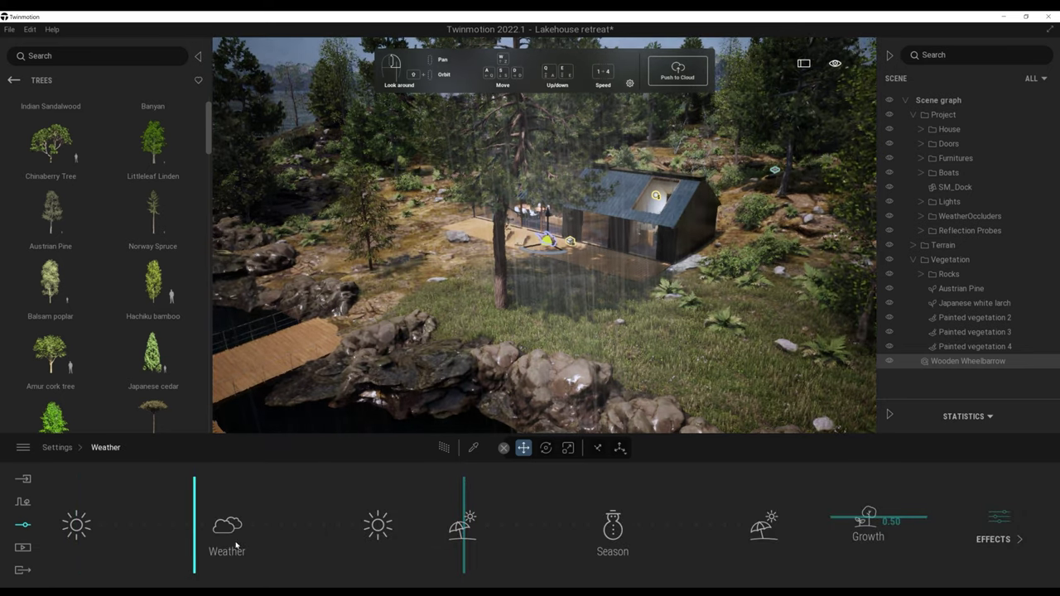
# Shift the scene's season from summer to winter and raise the smog effect to 100%
pyautogui.moveTo(463, 537); pyautogui.dragTo(617, 542)
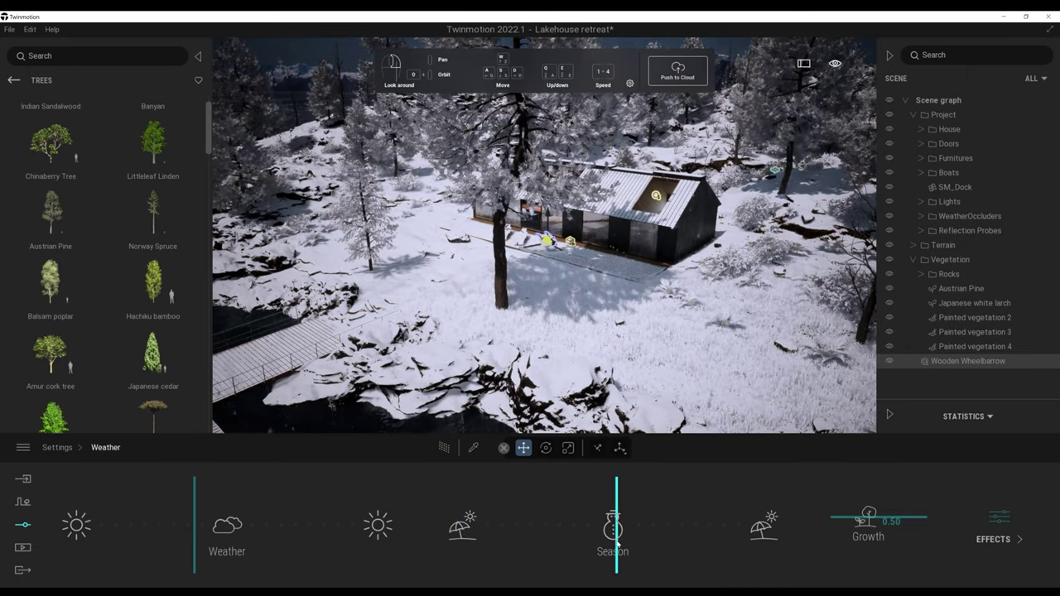
pyautogui.click(1004, 538)
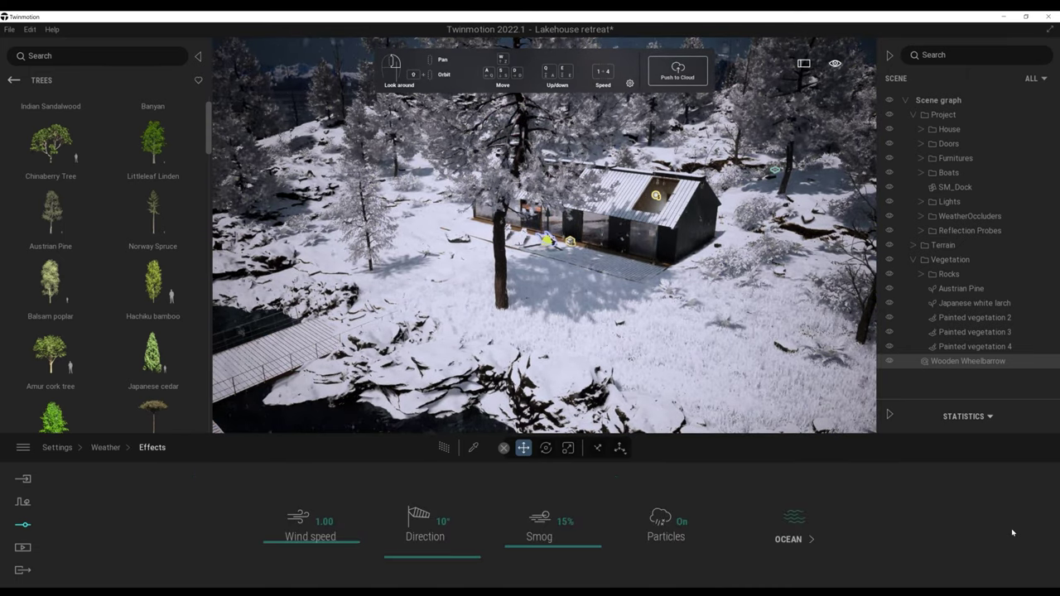
pyautogui.moveTo(567, 565); pyautogui.dragTo(568, 474)
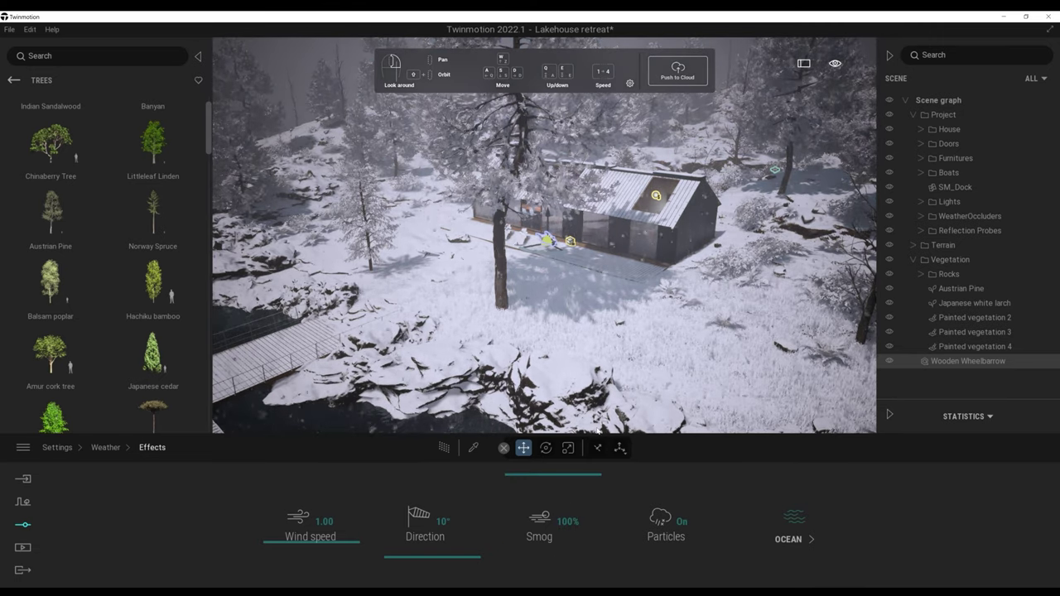
# Preview the snowy scene with the Path Tracer, switch it off again and lower the smog to 15%
pyautogui.click(444, 448)
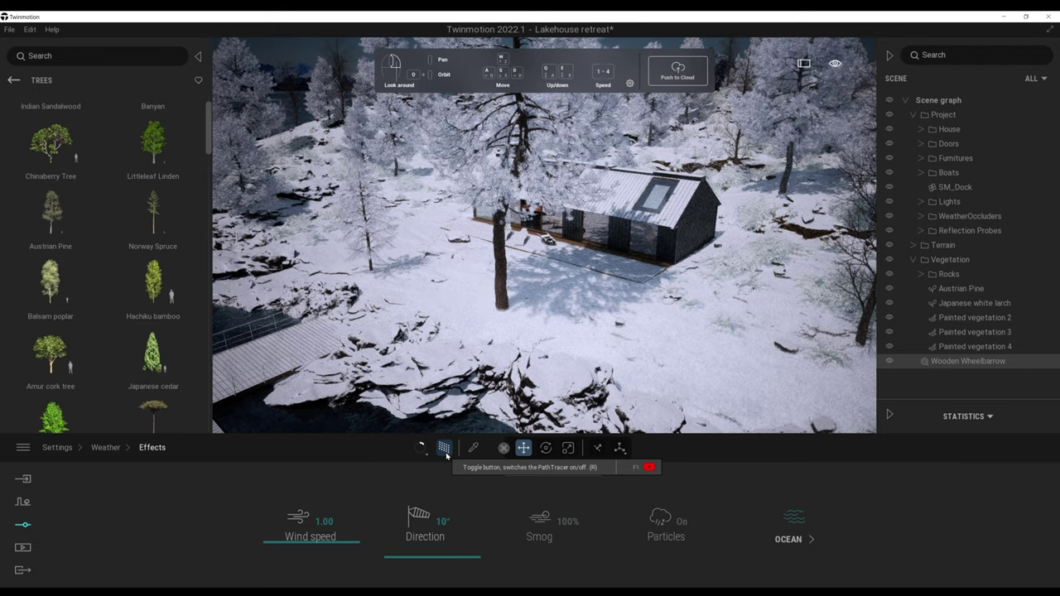
pyautogui.click(444, 448)
pyautogui.moveTo(547, 483); pyautogui.dragTo(551, 561)
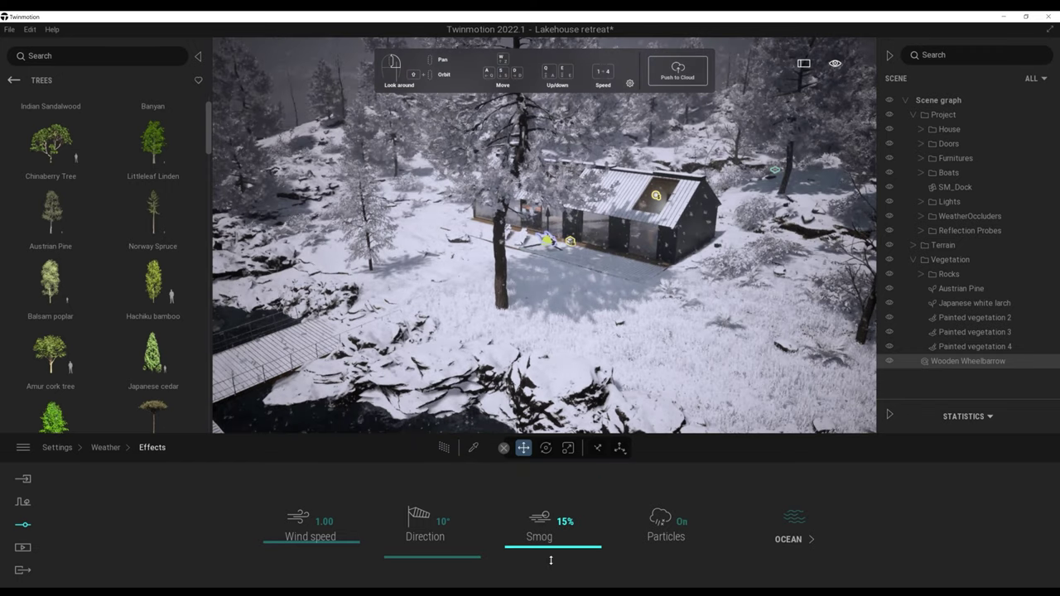
# Return the scene's season to summer and its weather to clear sun
pyautogui.click(106, 448)
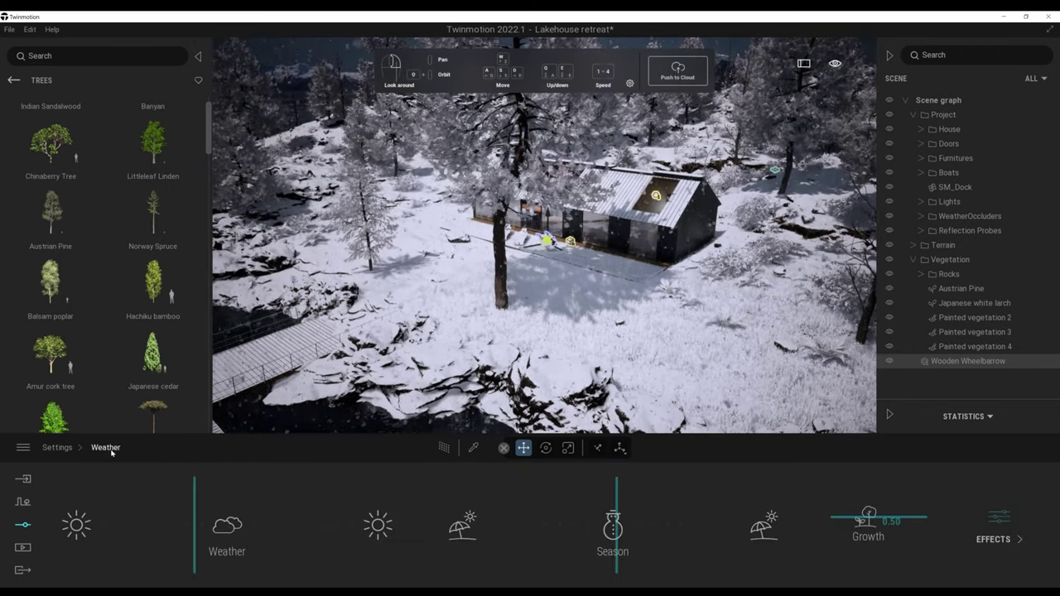
pyautogui.moveTo(509, 537); pyautogui.dragTo(410, 532)
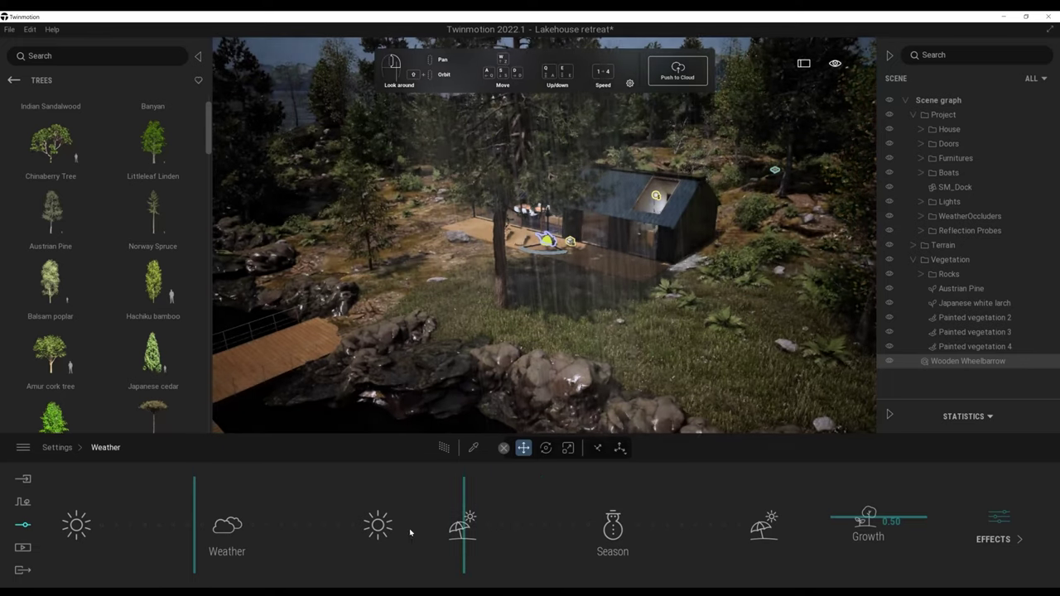
pyautogui.moveTo(194, 530); pyautogui.dragTo(78, 528)
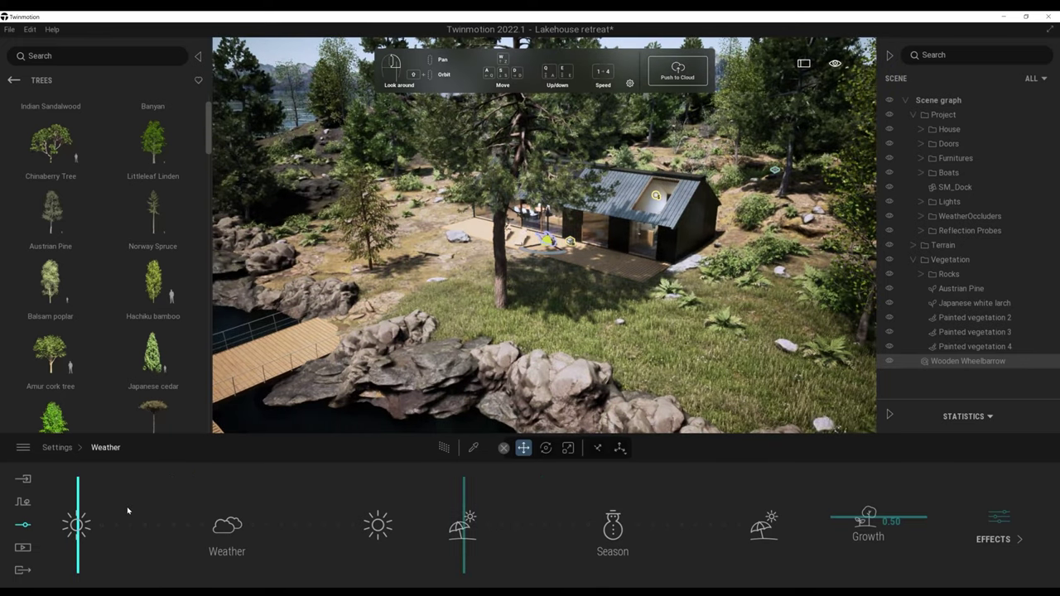
# Create a new media image from a closer view of the house front and its wooden deck
pyautogui.click(24, 547)
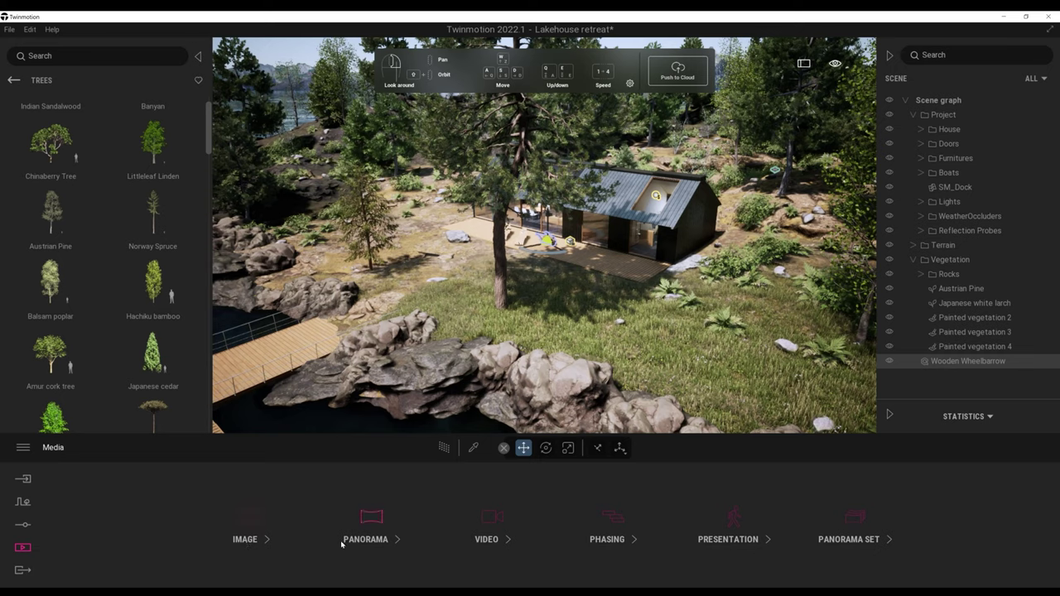
pyautogui.click(251, 537)
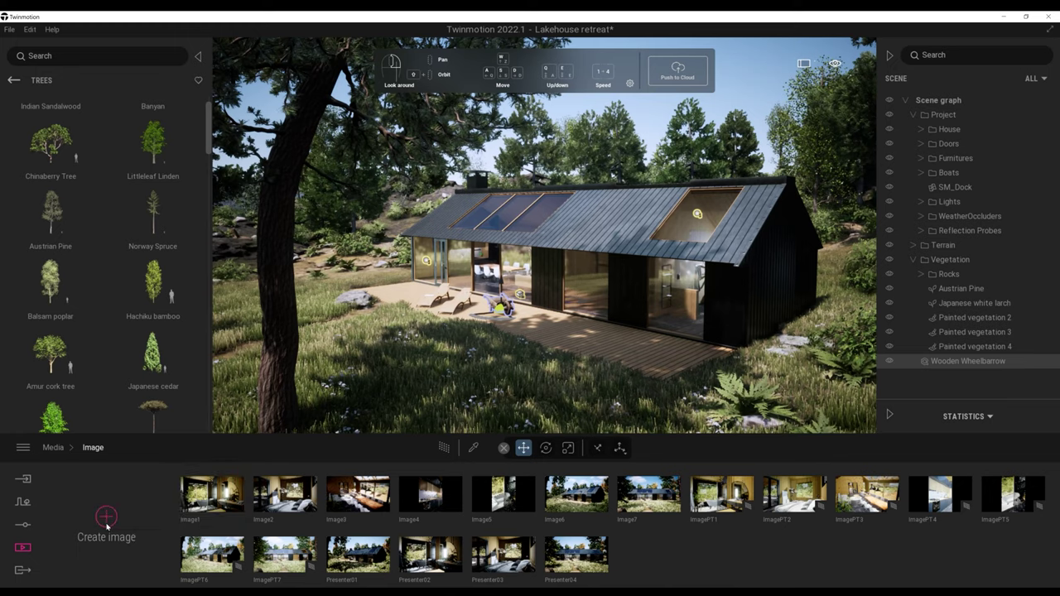
pyautogui.click(106, 520)
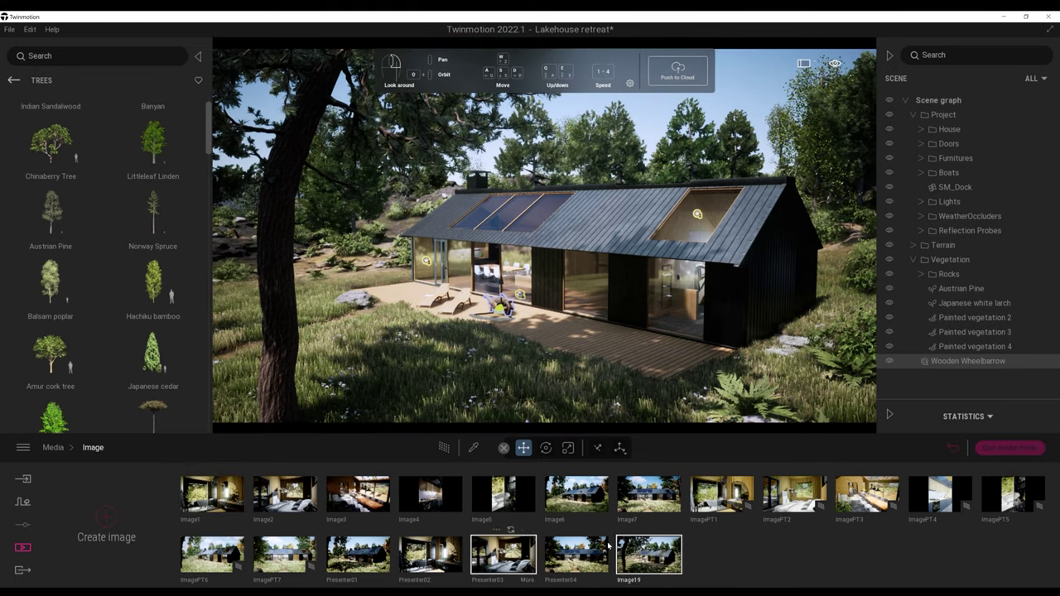
# In the new image's own weather settings, set the season to winter
pyautogui.doubleClick(670, 570)
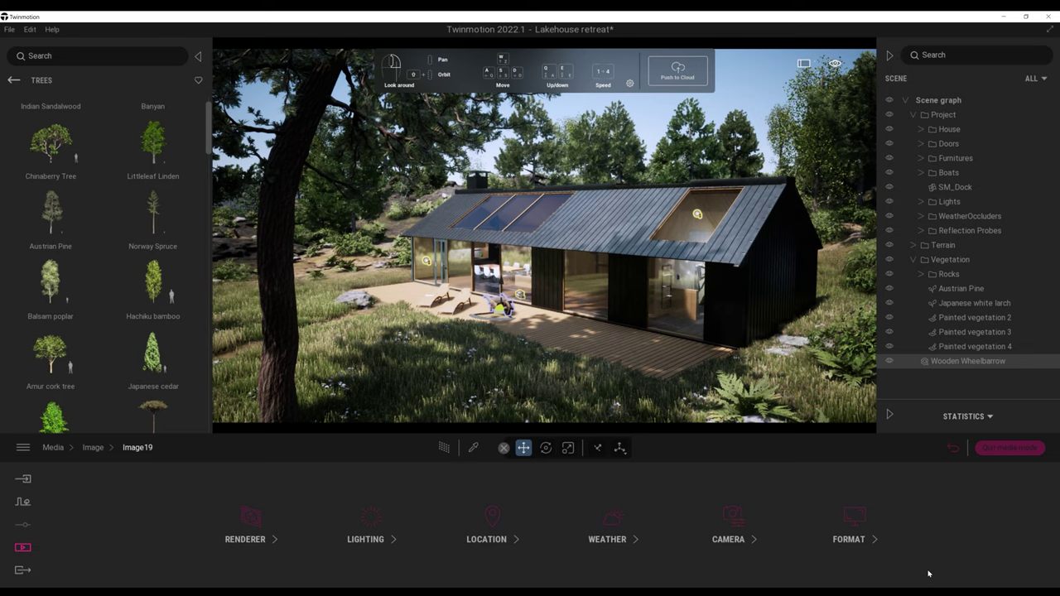
pyautogui.click(613, 527)
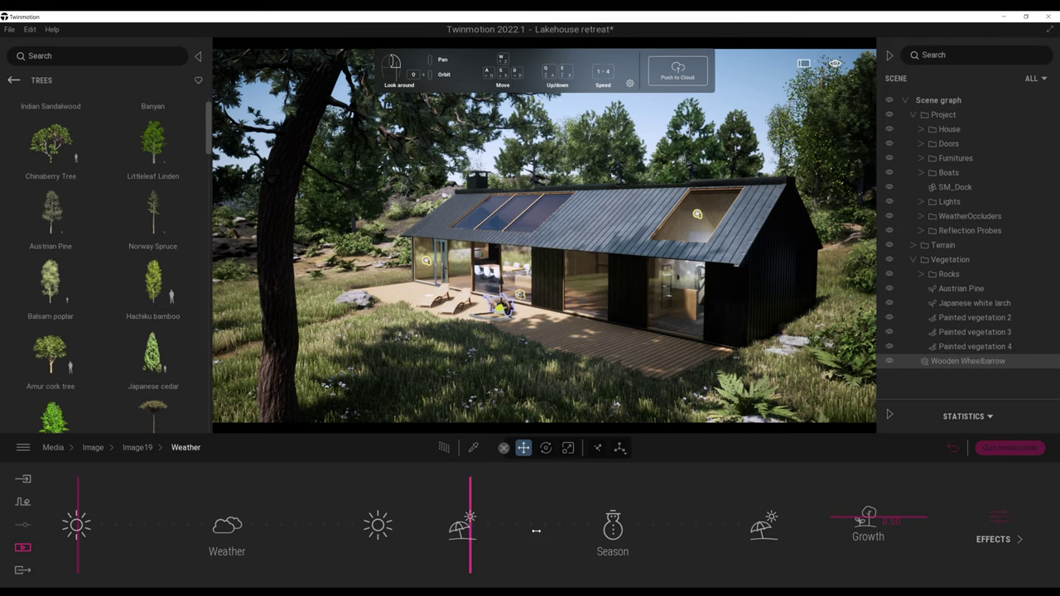
pyautogui.click(613, 527)
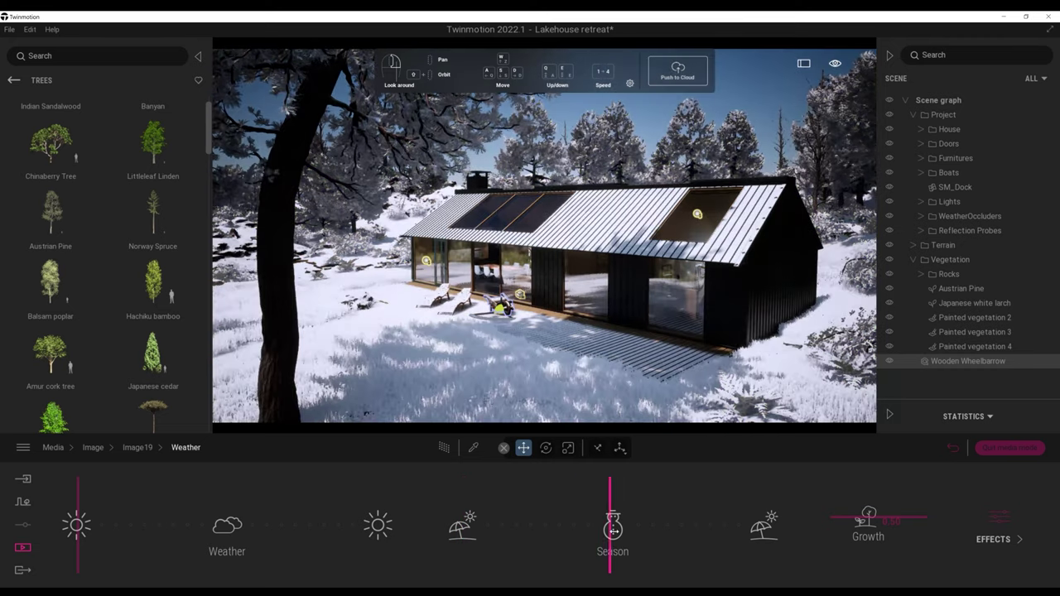
# Leave media mode to view the normal scene and reopen the winter image for comparison
pyautogui.click(1009, 448)
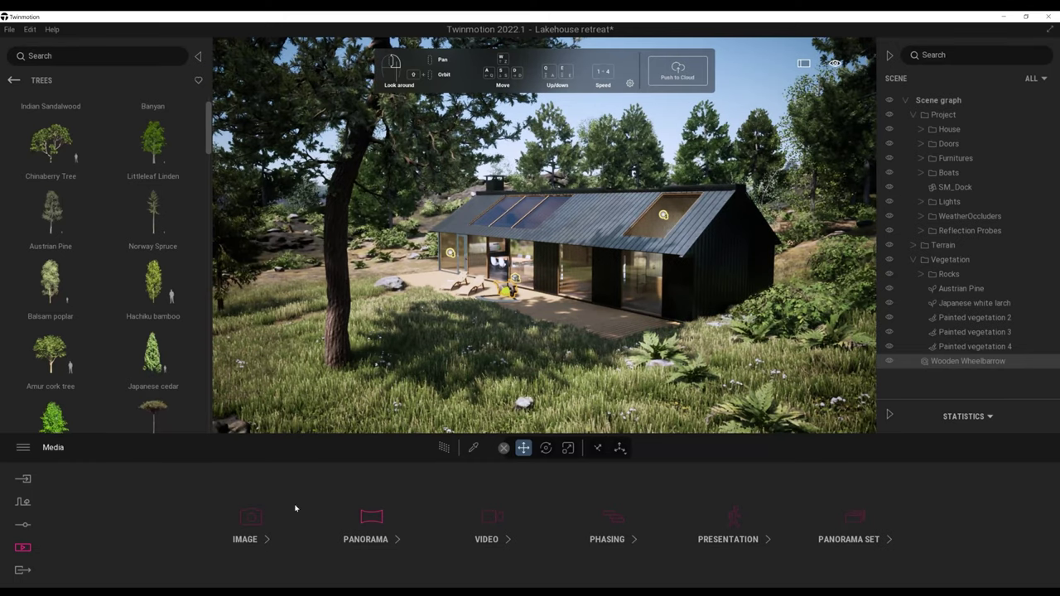
pyautogui.click(252, 519)
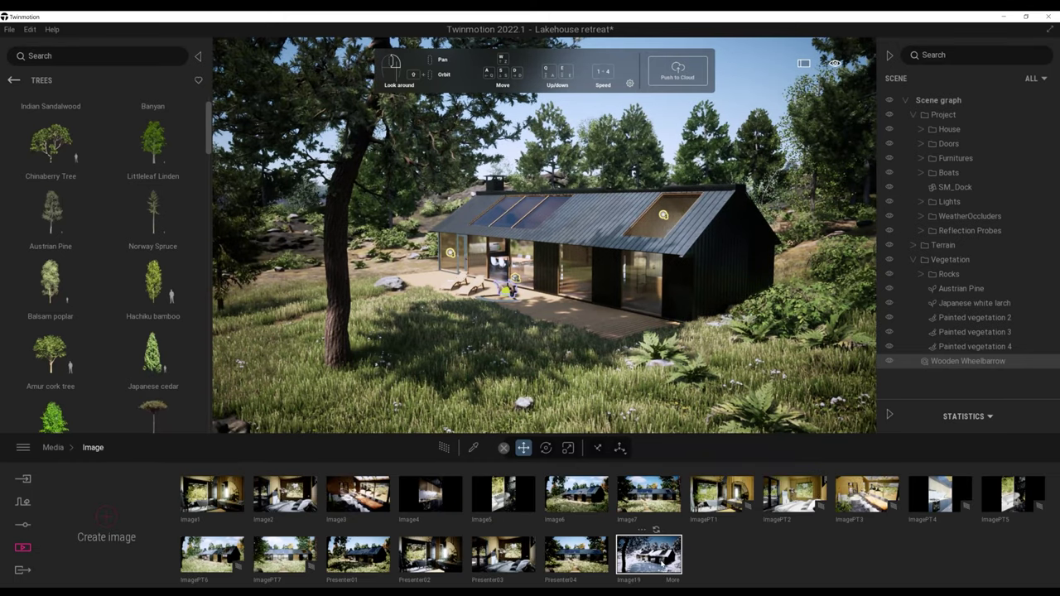
pyautogui.click(649, 554)
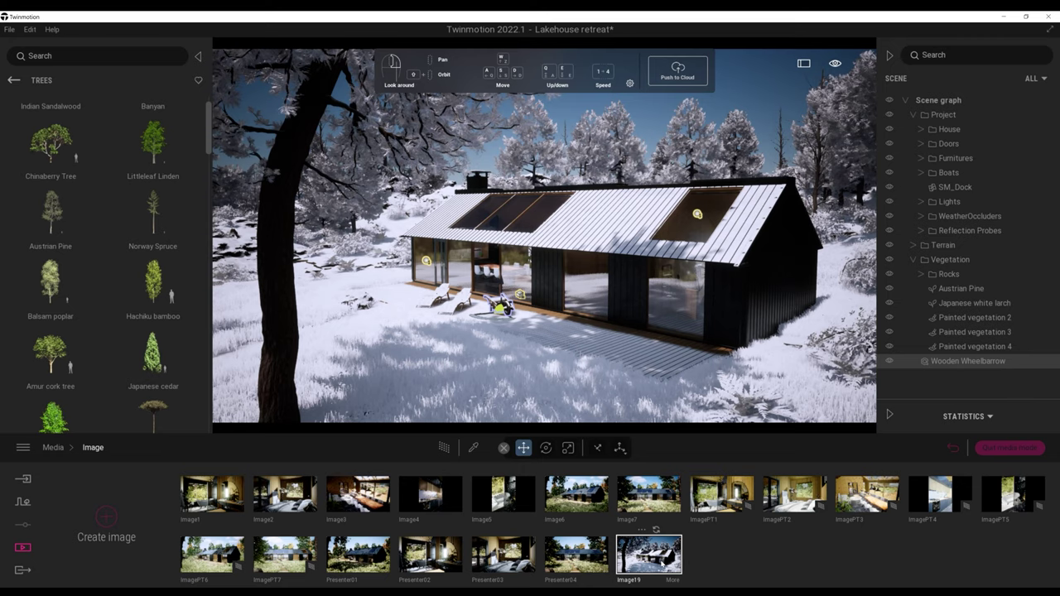
# Update the winter image with a camera view slightly farther back from the house, and leave media mode
pyautogui.moveTo(475, 163); pyautogui.dragTo(475, 192)
pyautogui.moveTo(656, 530)
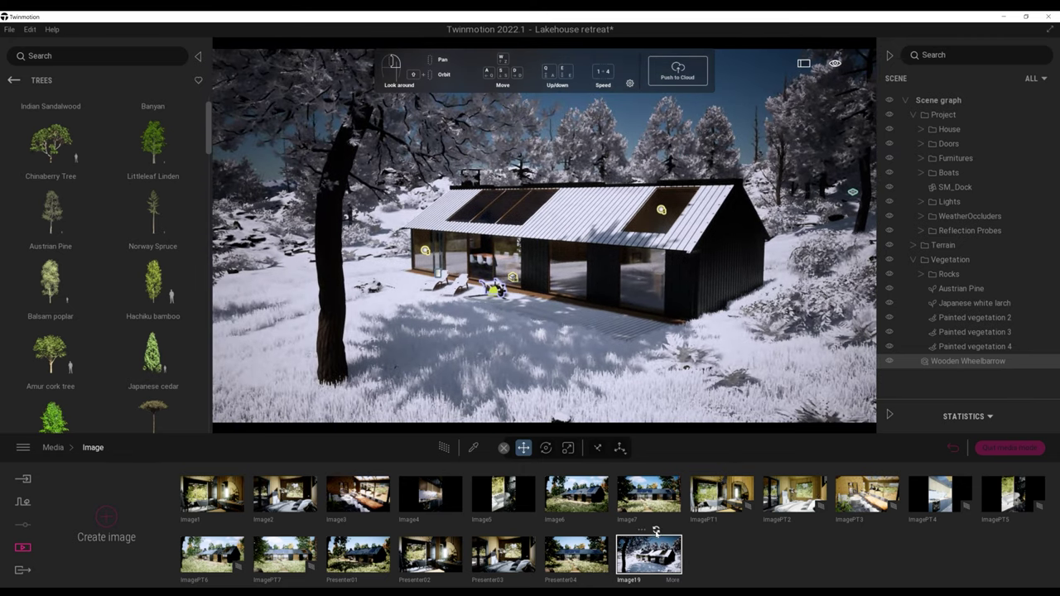
pyautogui.click(650, 553)
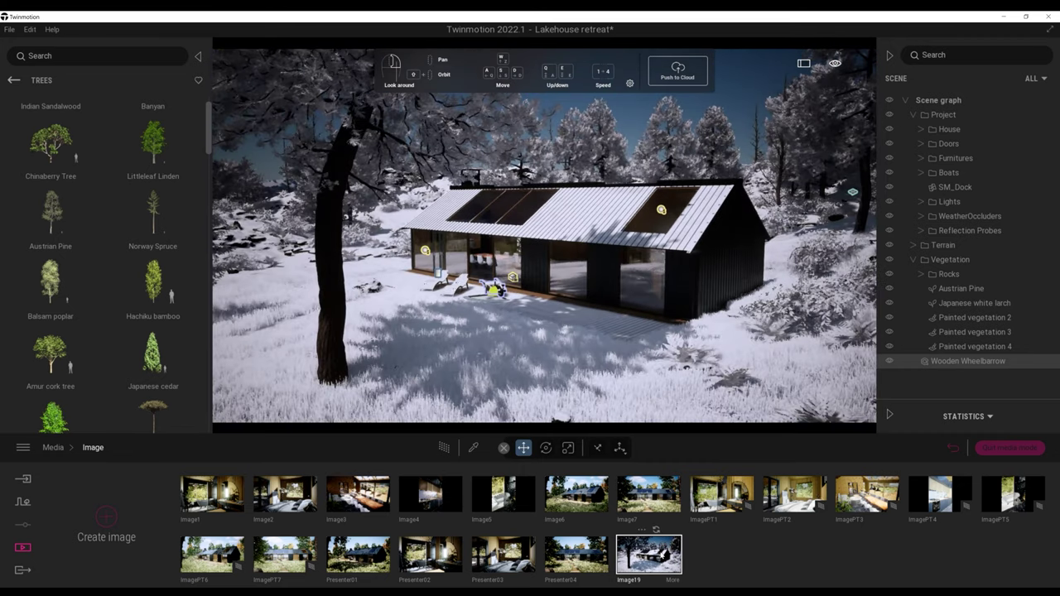
pyautogui.click(642, 530)
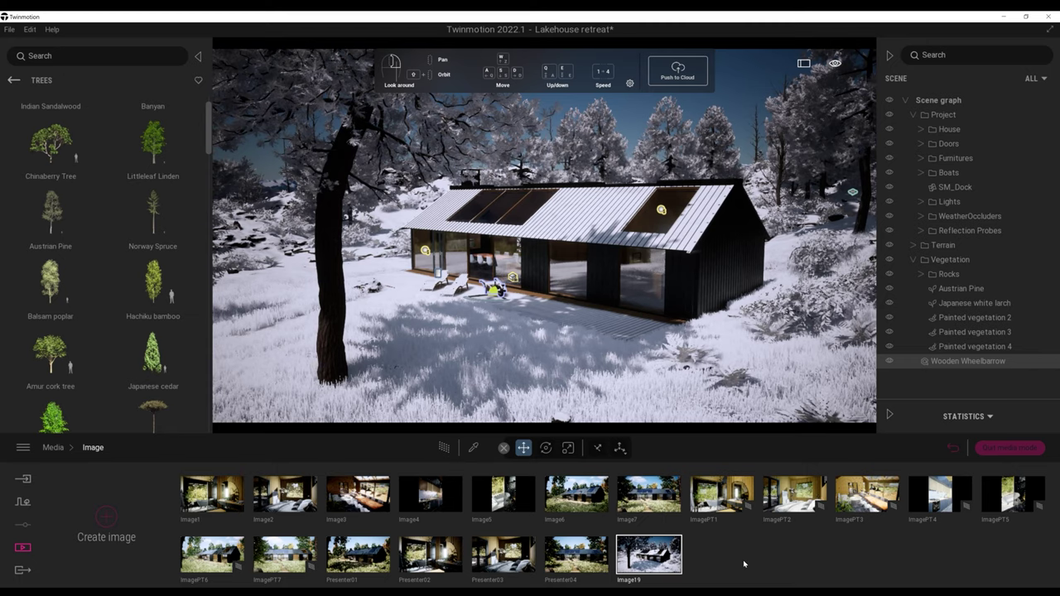
pyautogui.click(1003, 448)
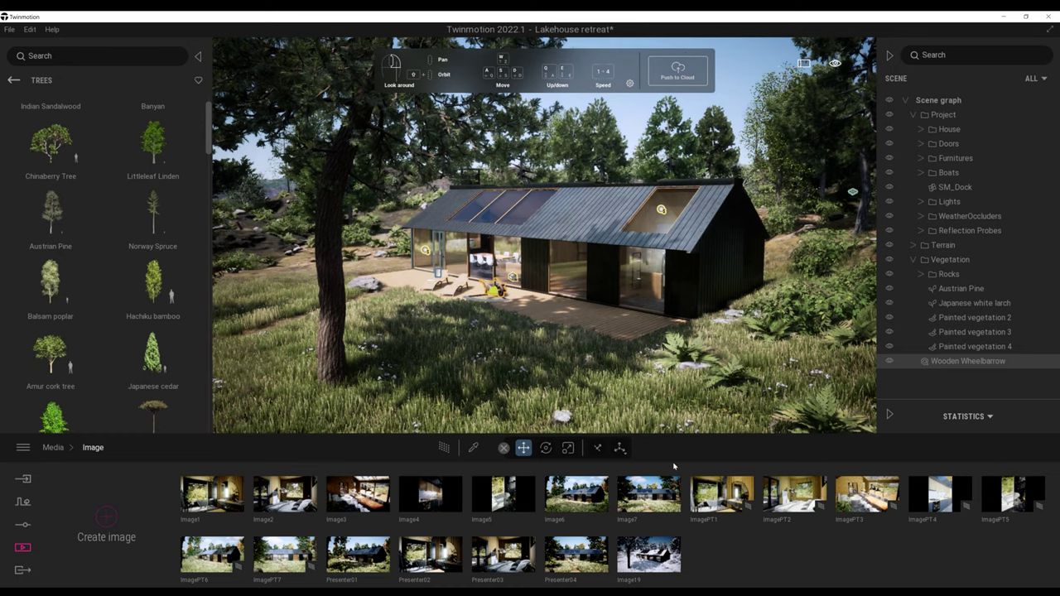
# Create a new video of the house and add a second keyframe from a view closer to the deck
pyautogui.click(22, 548)
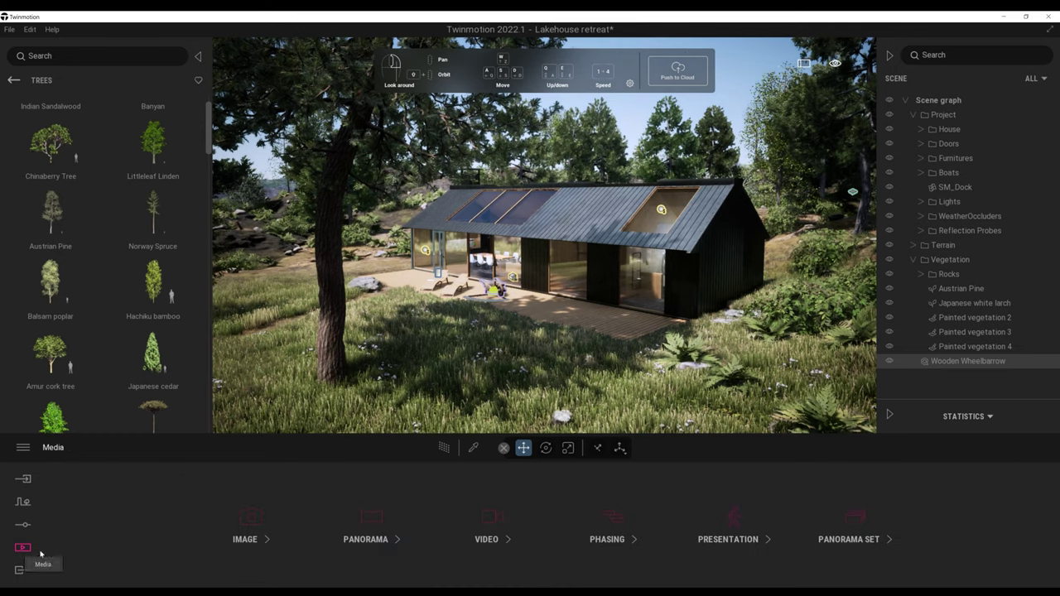
pyautogui.click(463, 546)
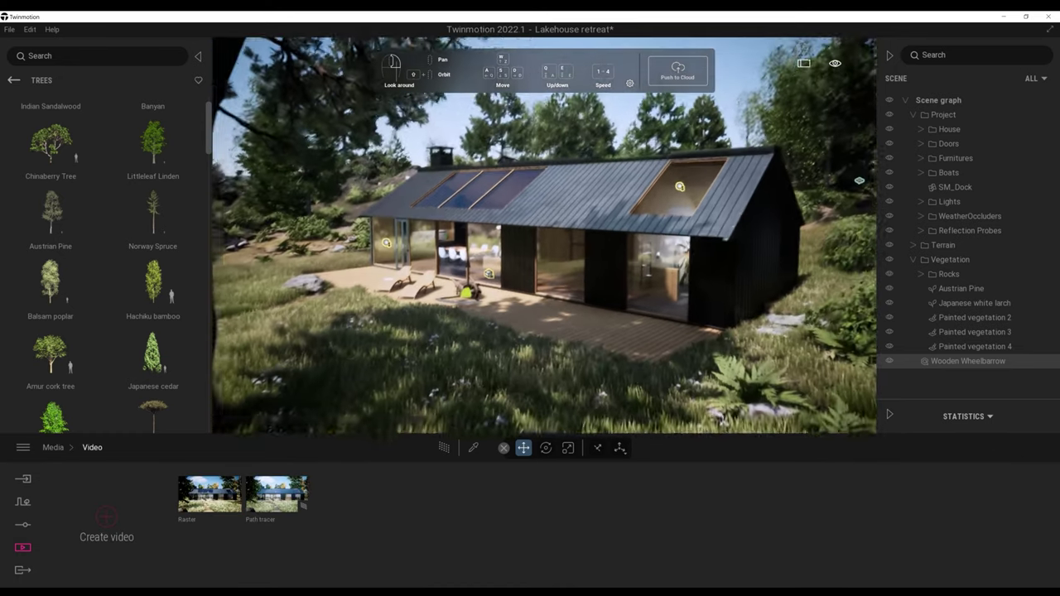
pyautogui.click(107, 518)
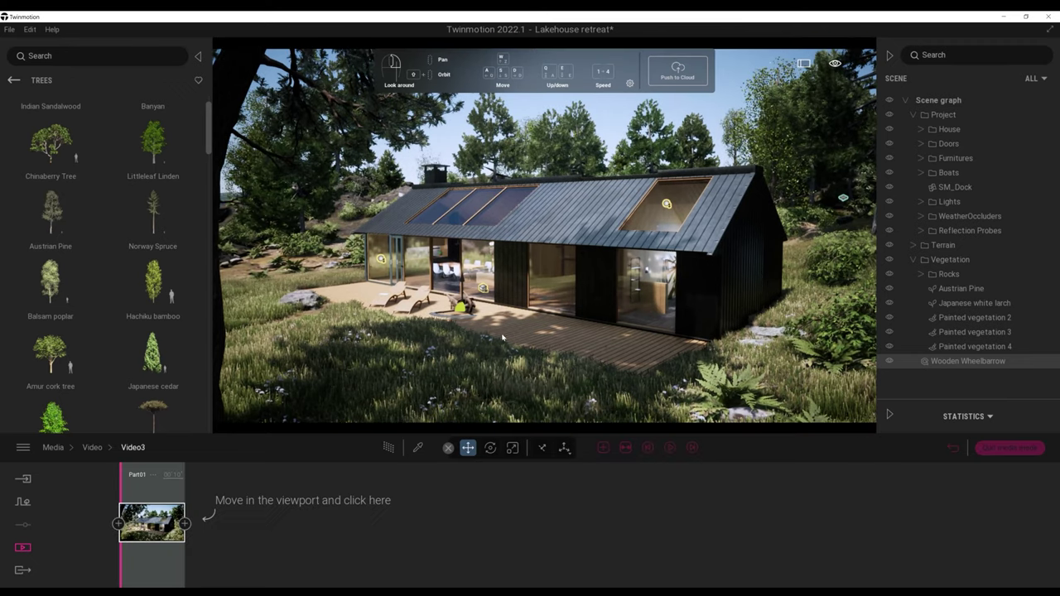
pyautogui.scroll(5, 502, 337)
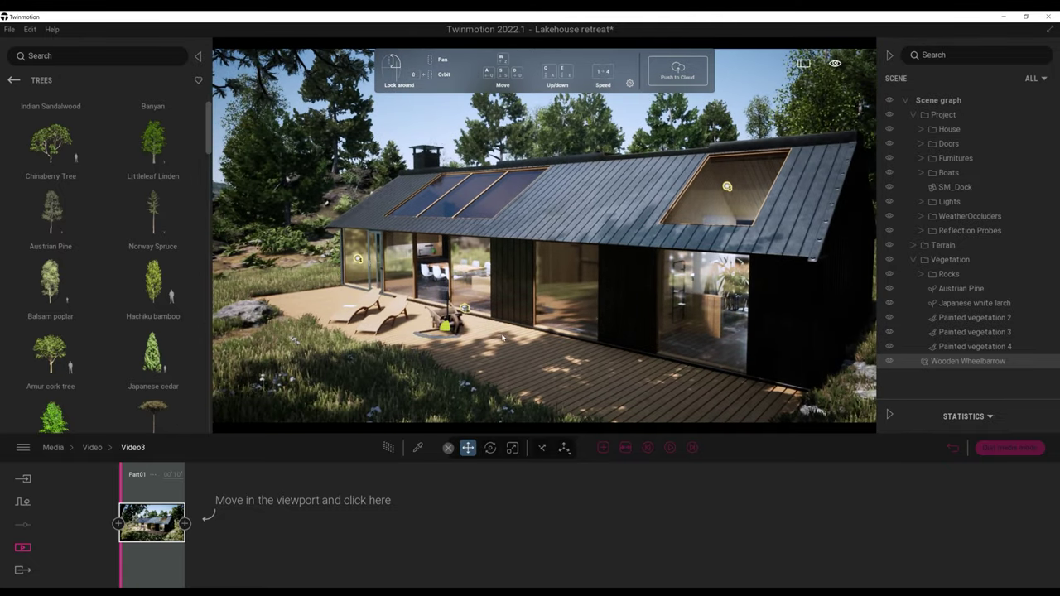
pyautogui.click(185, 524)
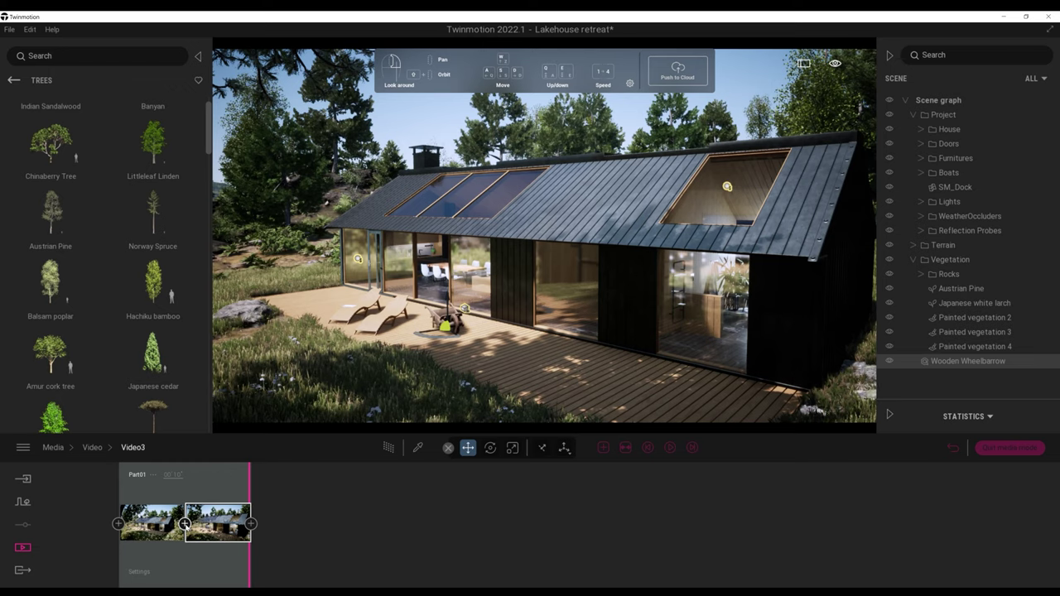
# Play back the two-keyframe video from its start, look at the house from the front and open the settings of Part01
pyautogui.click(649, 453)
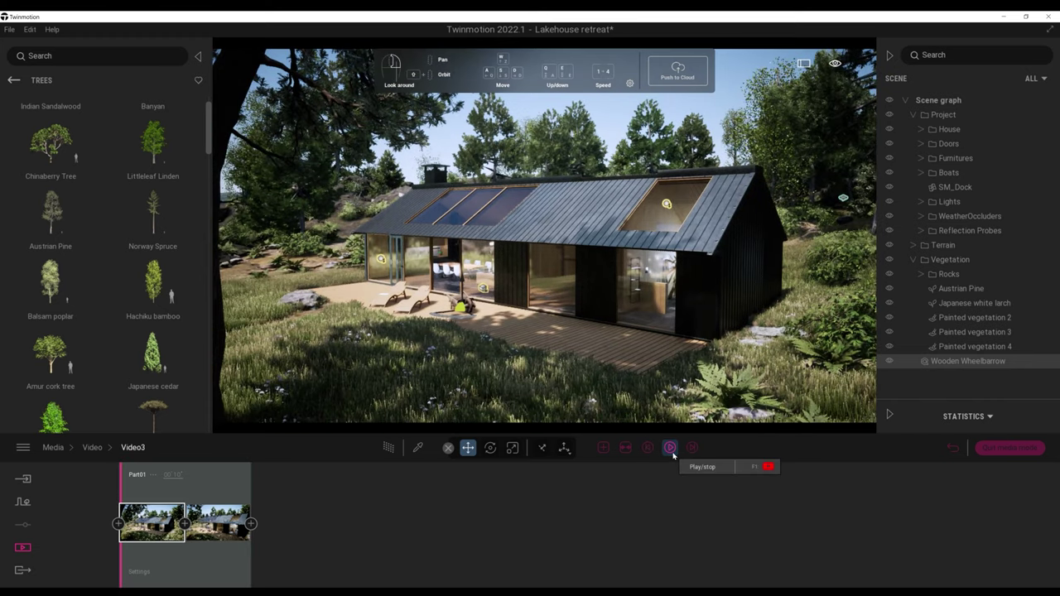
pyautogui.click(672, 454)
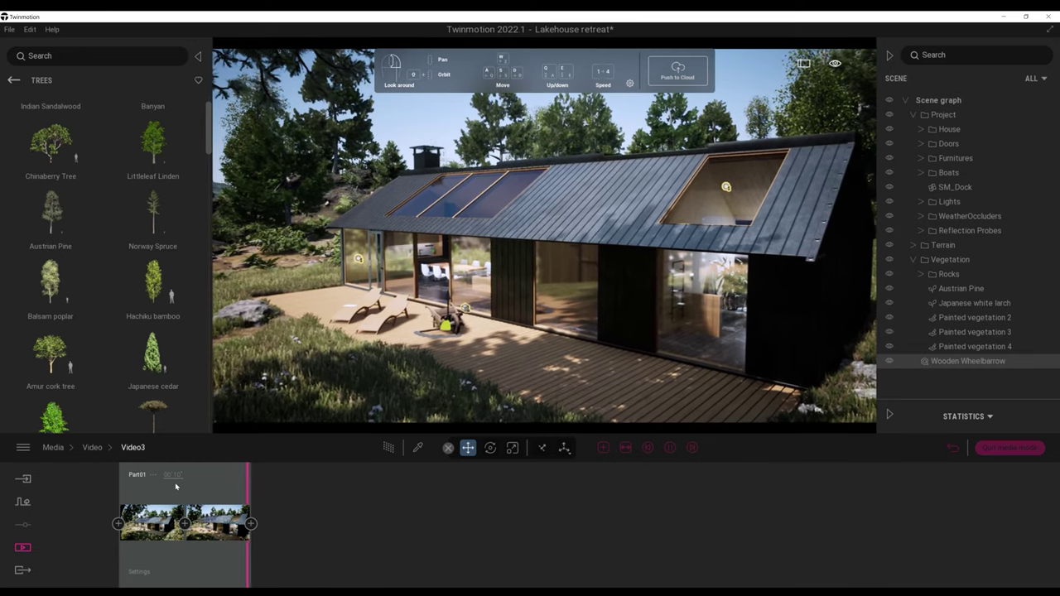
pyautogui.moveTo(432, 411); pyautogui.dragTo(640, 84, button='right')
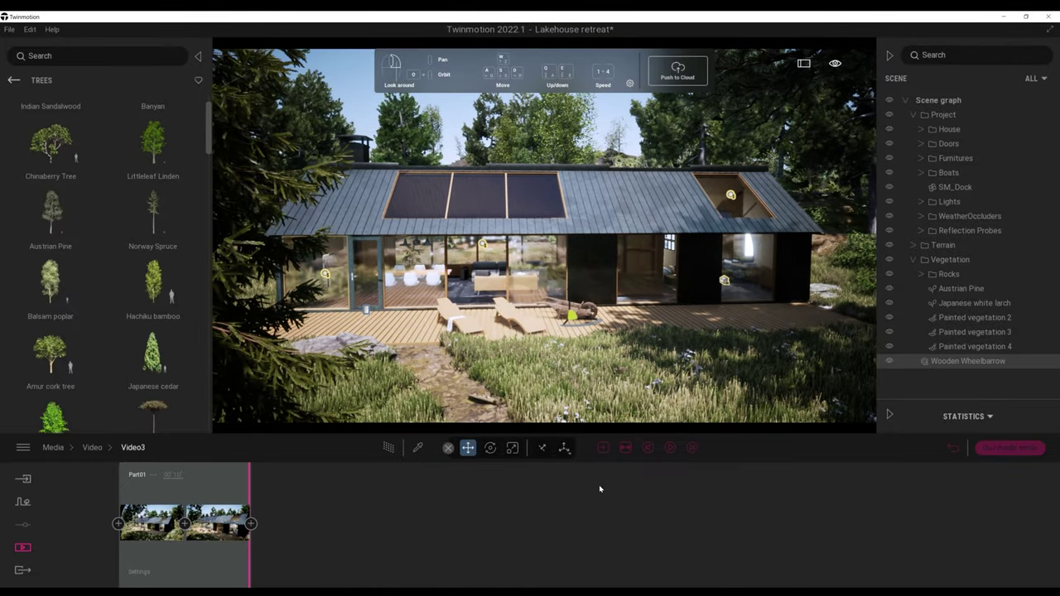
pyautogui.click(145, 573)
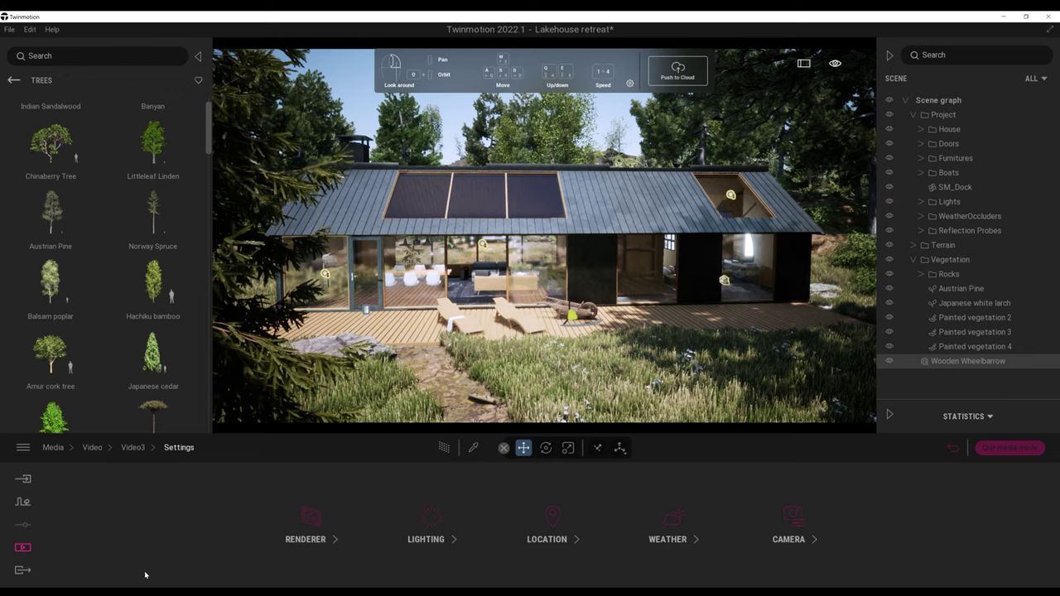
# Select the winter image Image19 and the new video Video3 as the media for local export
pyautogui.click(23, 570)
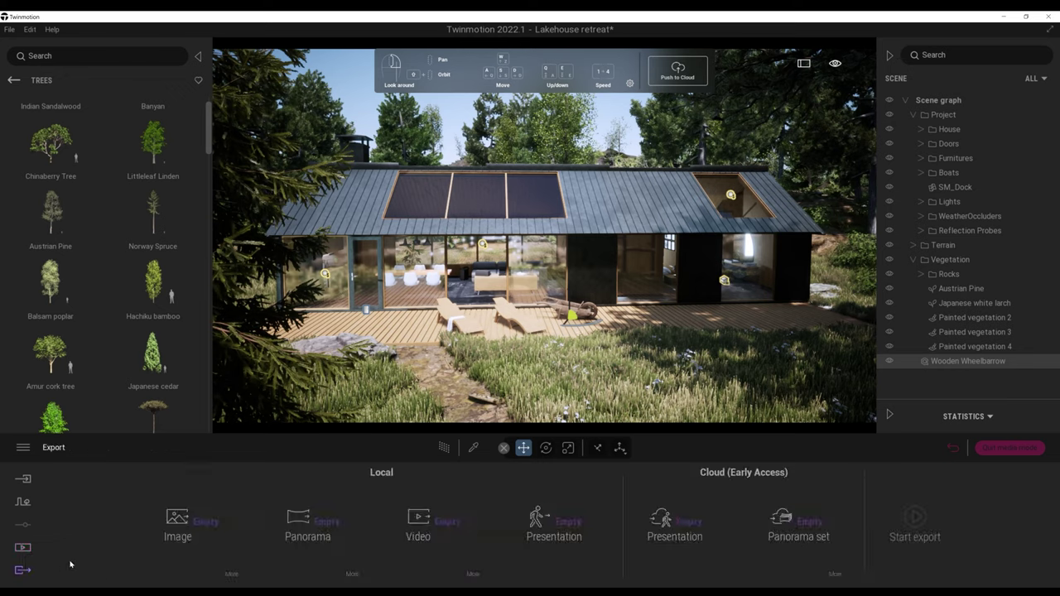
pyautogui.click(203, 521)
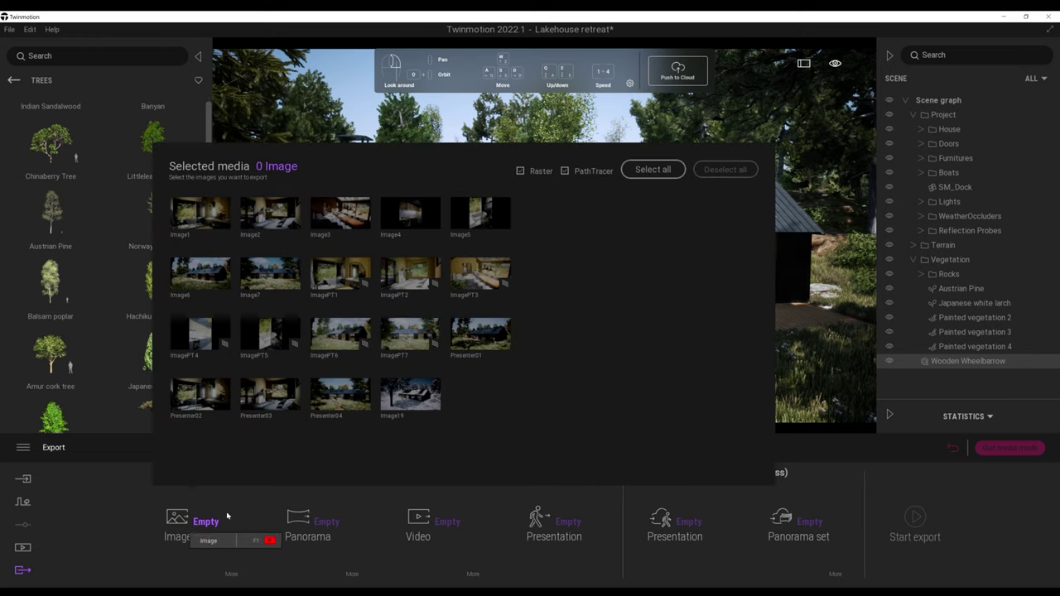
pyautogui.click(407, 404)
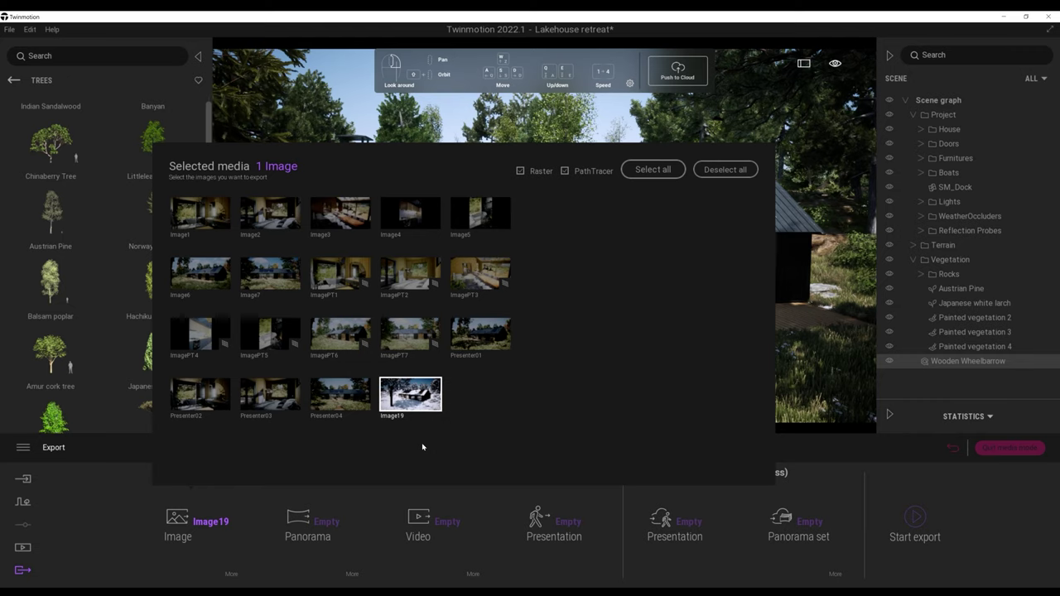
pyautogui.click(418, 531)
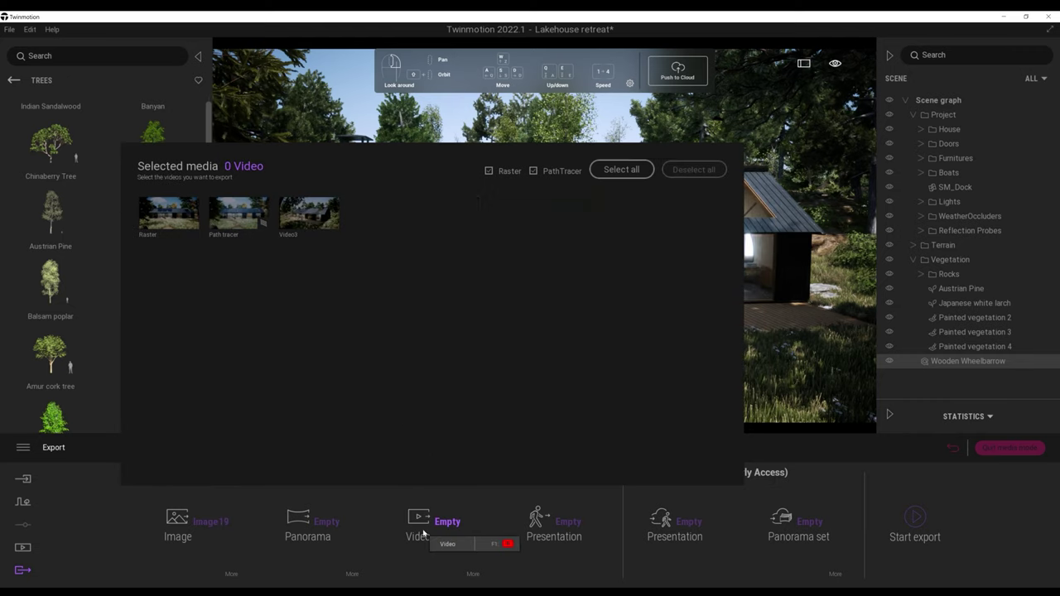
pyautogui.click(319, 217)
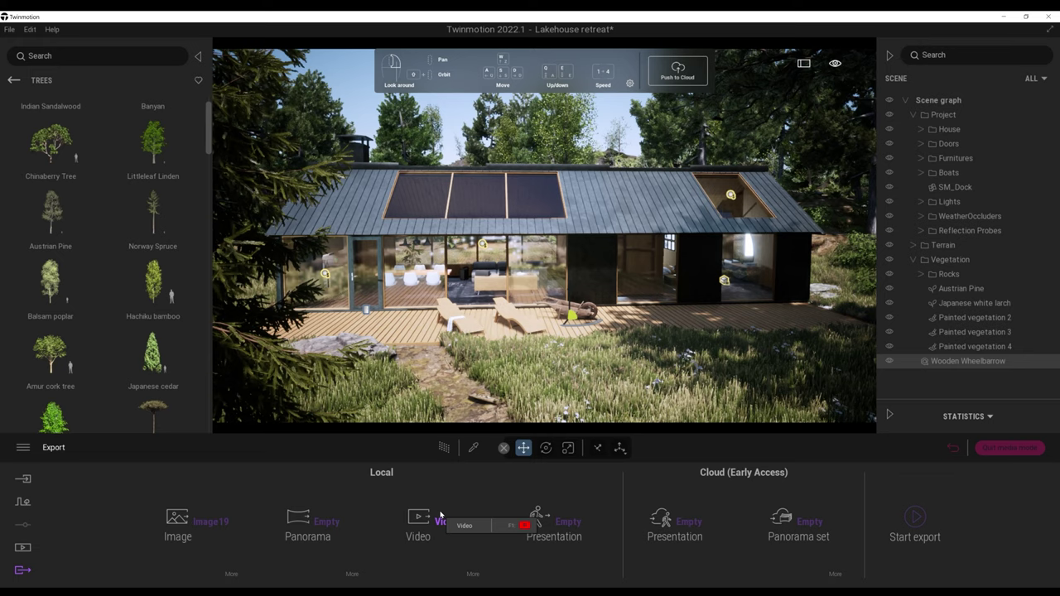
pyautogui.moveTo(590, 528)
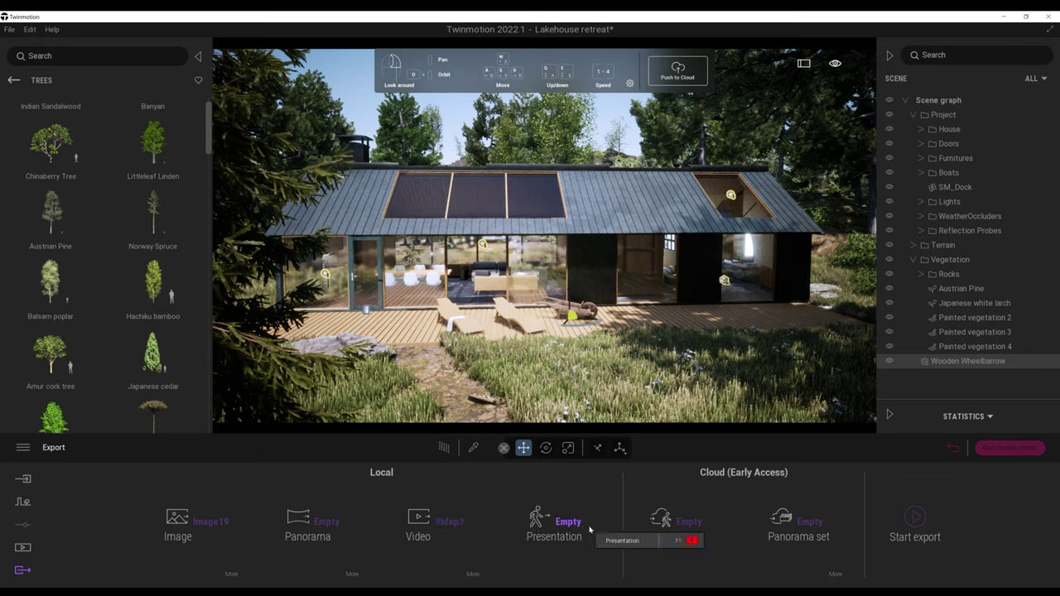
pyautogui.click(917, 520)
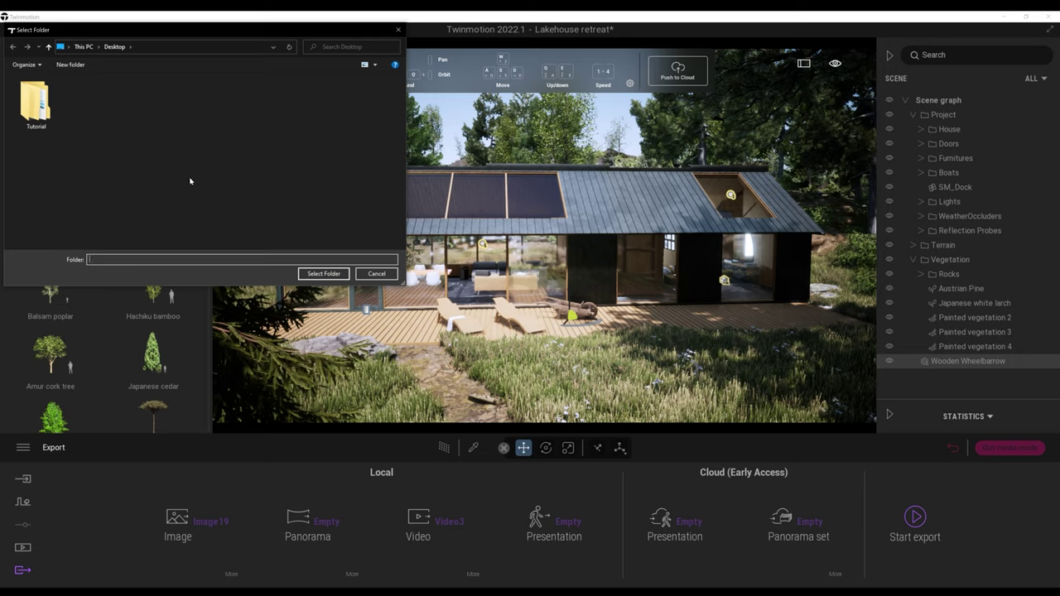
pyautogui.click(374, 273)
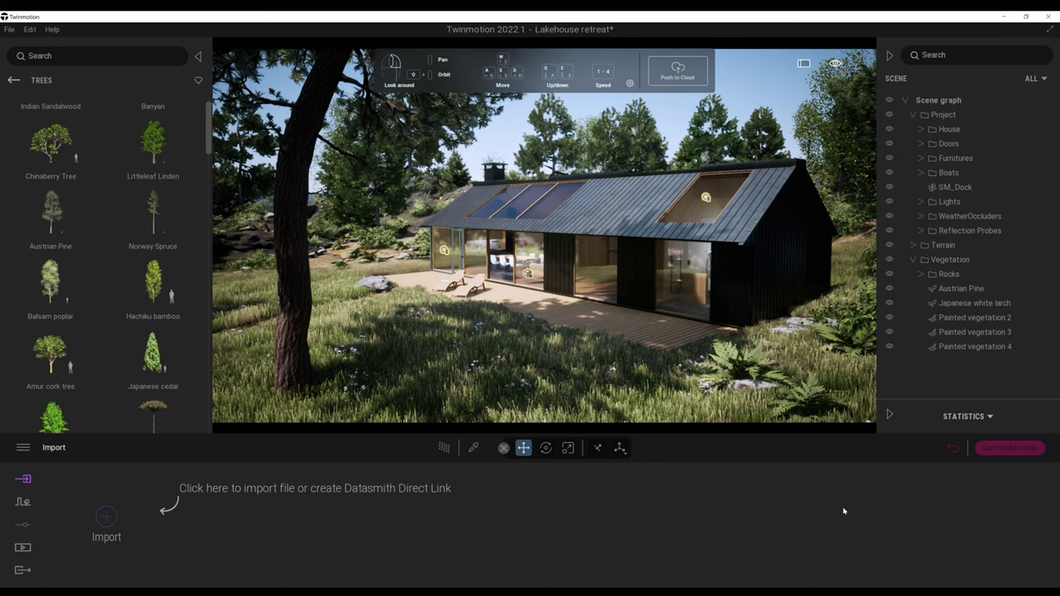
# Delete the Project folder with the house and import Chapel.obj from the Tutorial > Chapel > Export folder, collapsed by material
pyautogui.click(944, 115)
pyautogui.press('Delete')
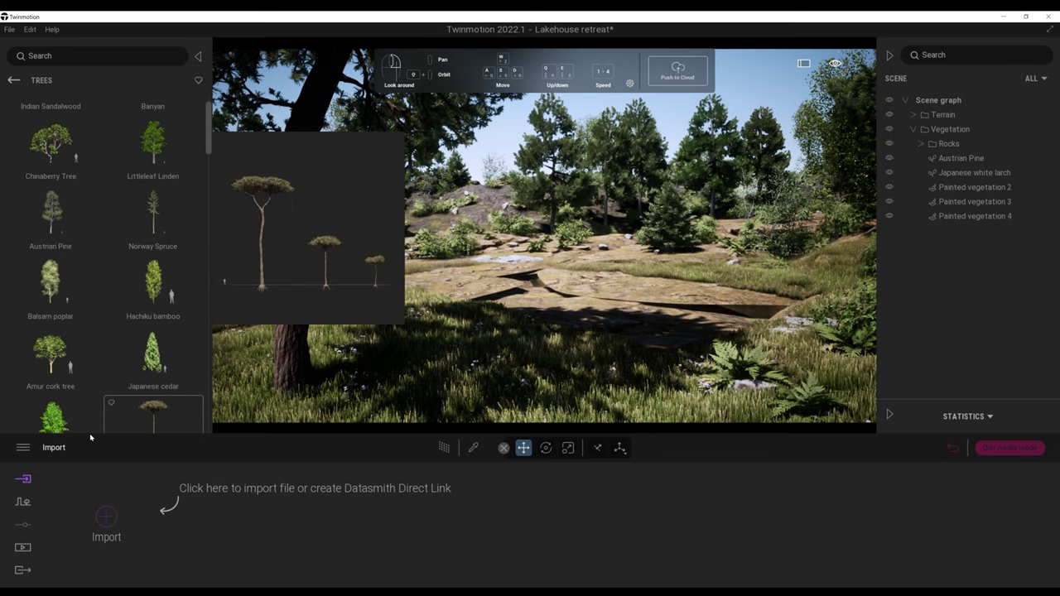
pyautogui.click(114, 527)
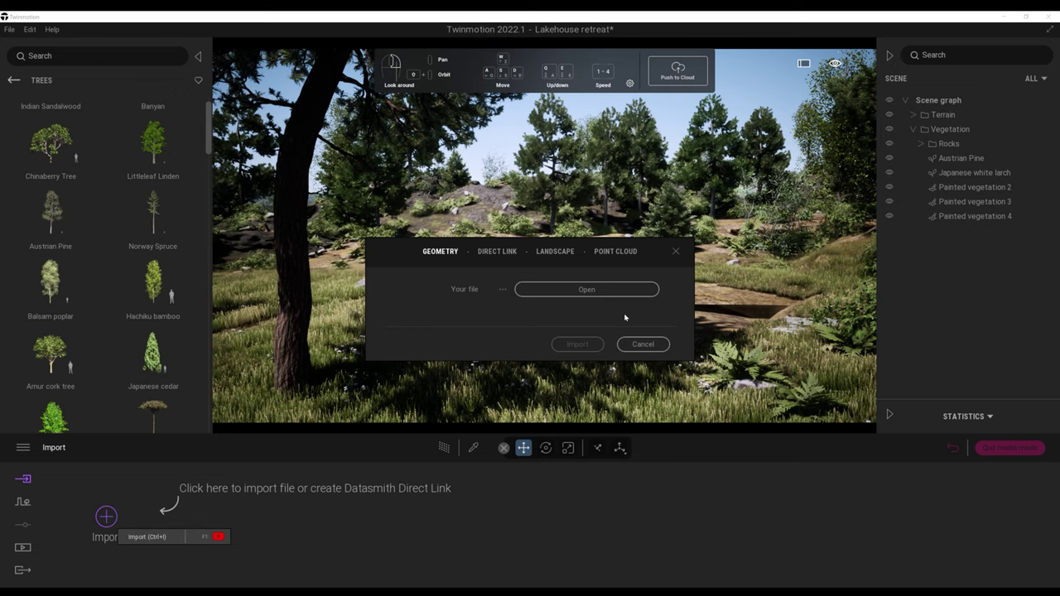
pyautogui.click(586, 289)
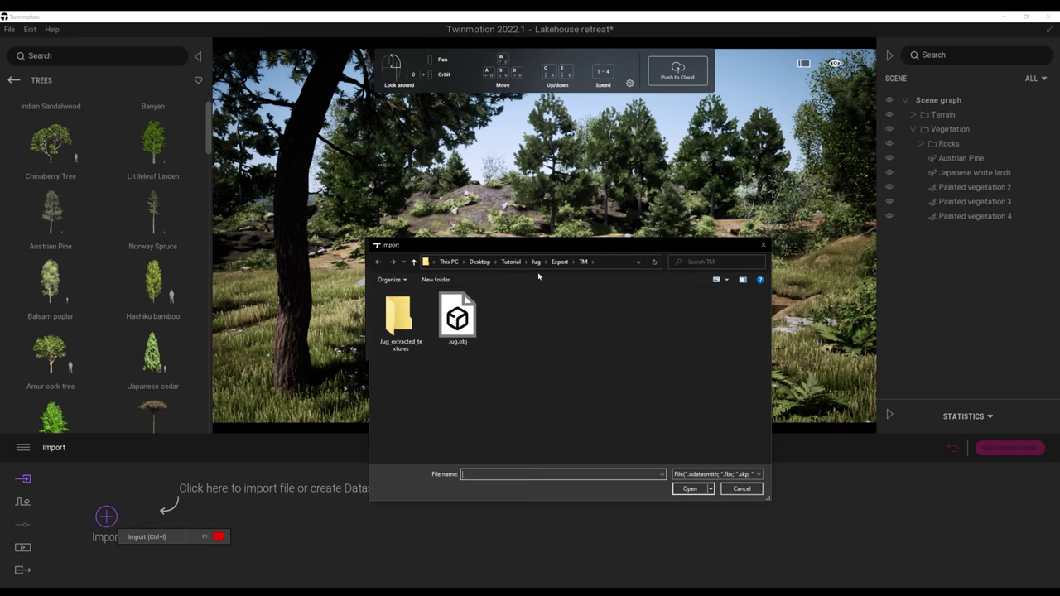
pyautogui.click(511, 262)
pyautogui.doubleClick(440, 307)
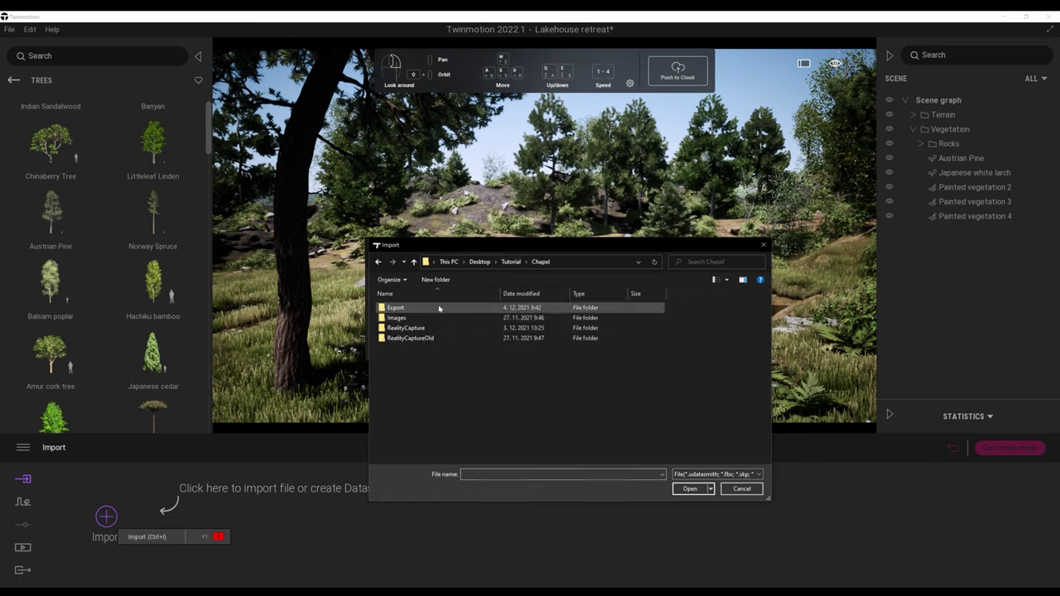
pyautogui.doubleClick(439, 308)
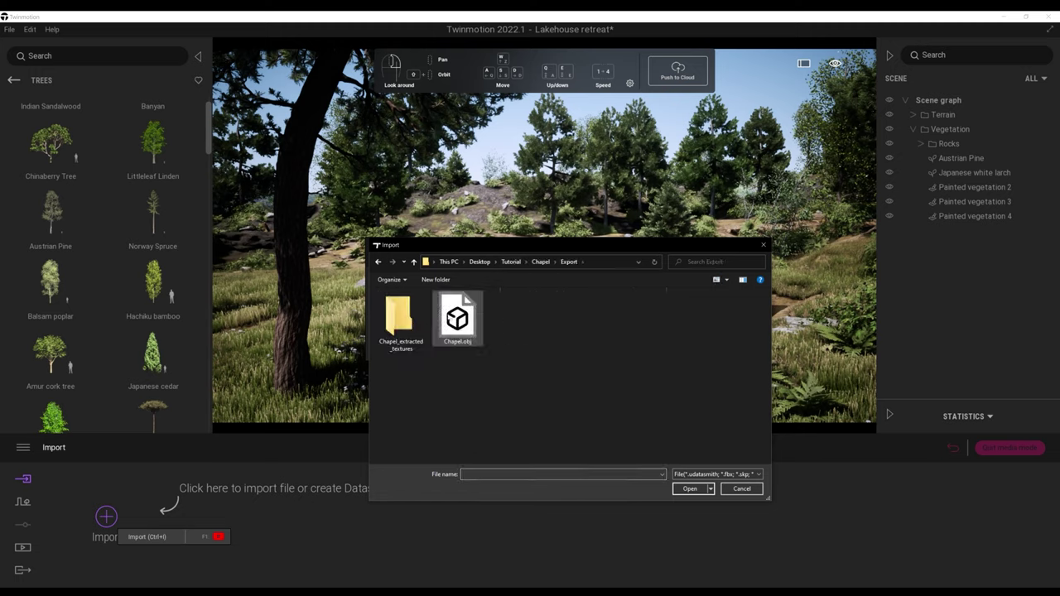
pyautogui.click(449, 317)
pyautogui.click(688, 489)
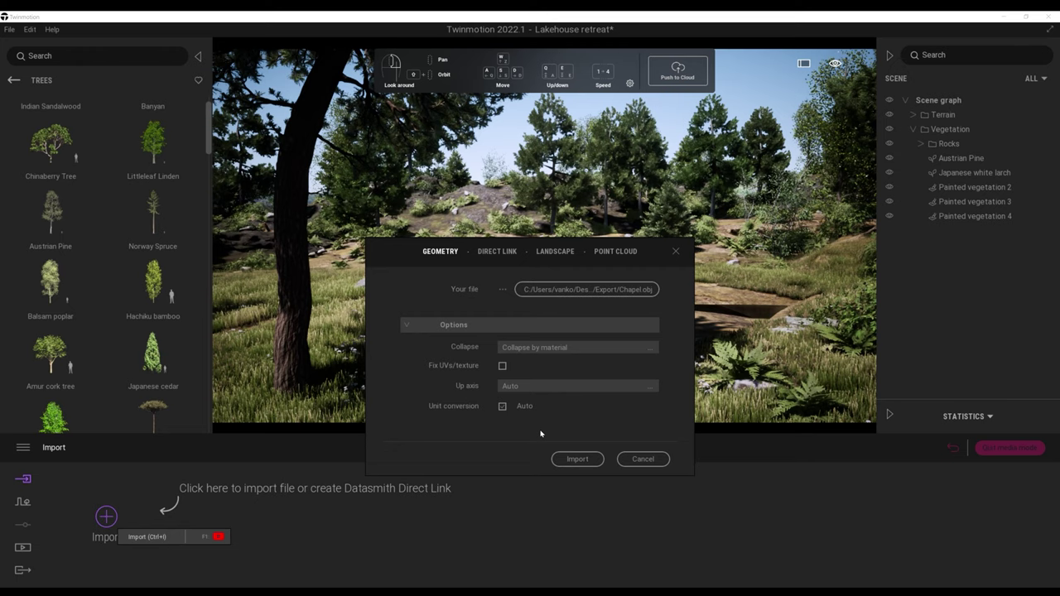
pyautogui.click(577, 459)
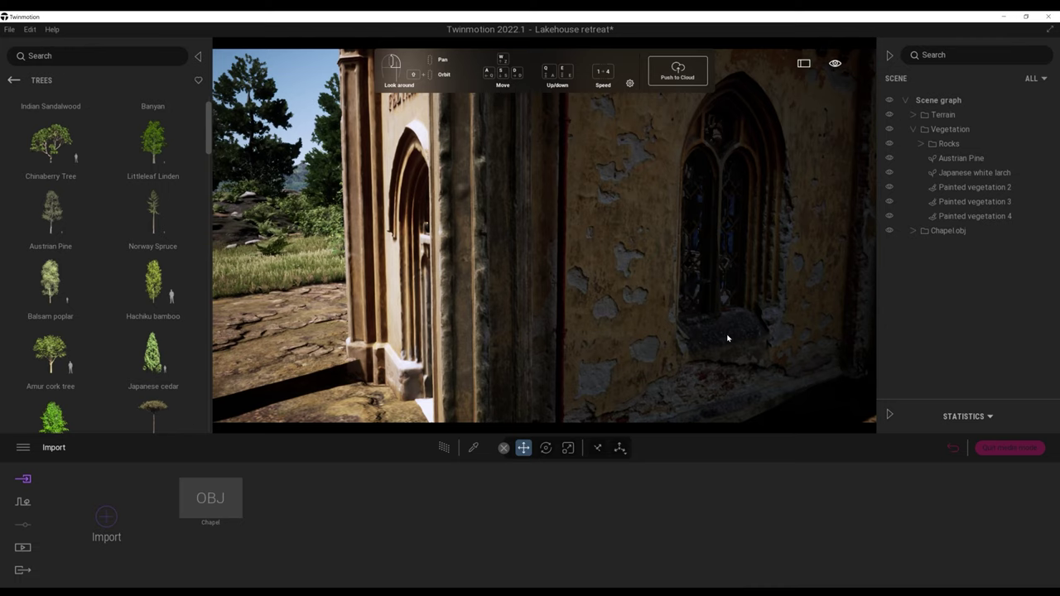
# Pick the chapel's wall material and open the detailed Bump options in its settings
pyautogui.click(473, 447)
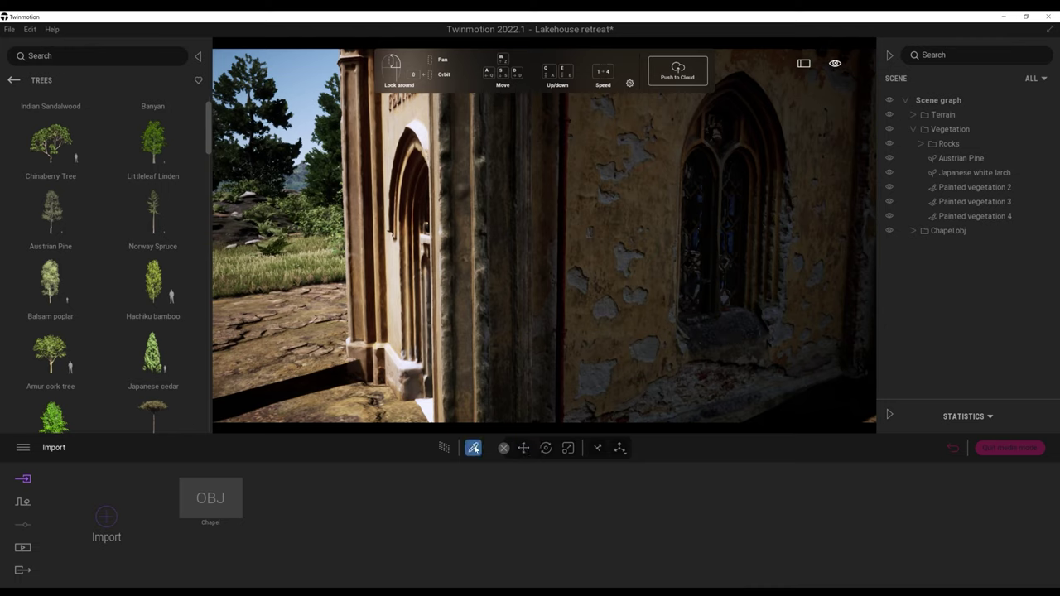
pyautogui.click(606, 328)
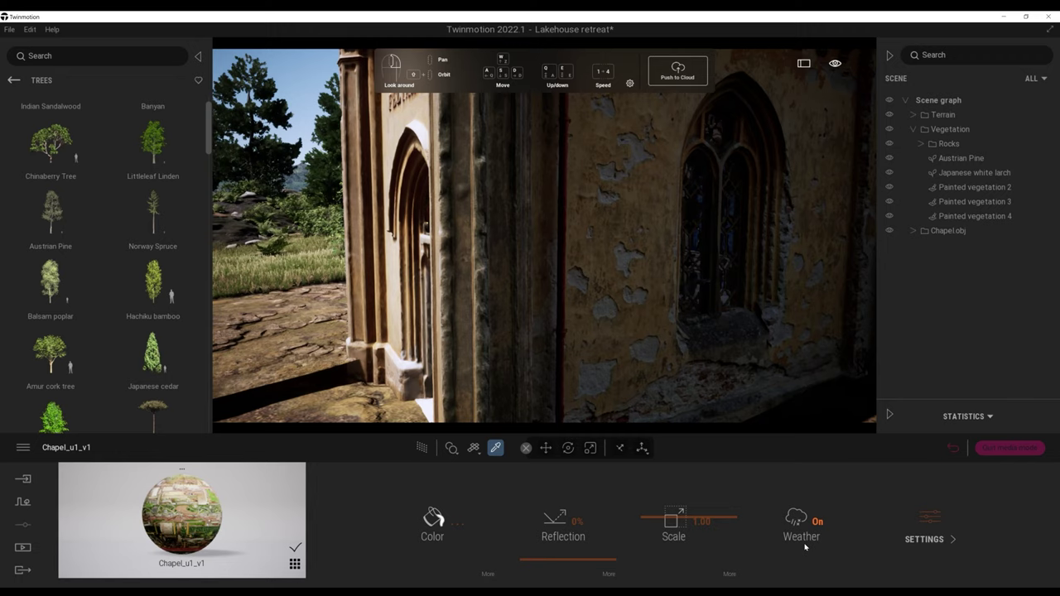
pyautogui.click(923, 540)
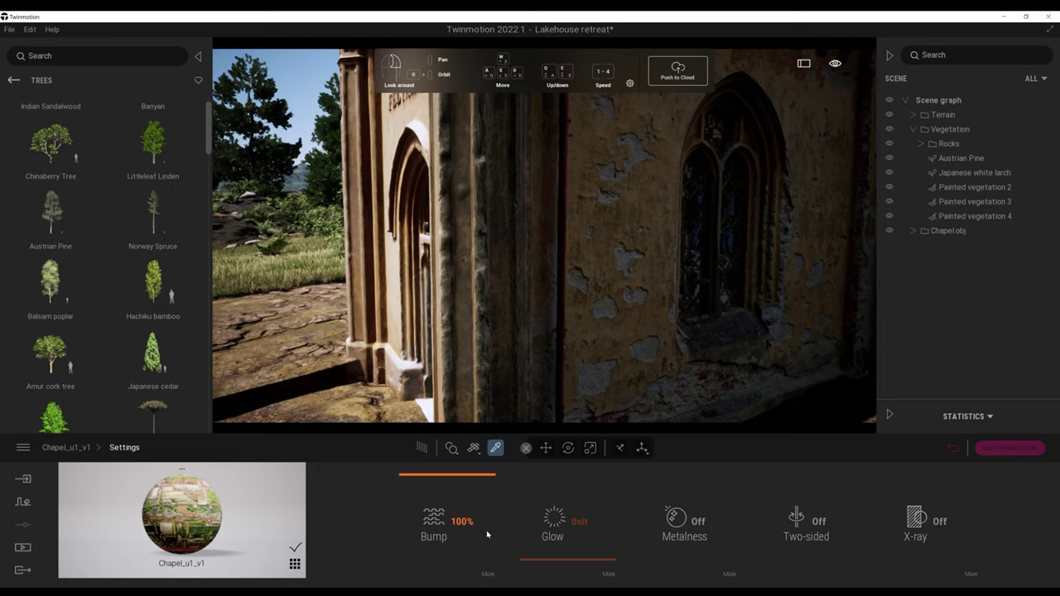
pyautogui.click(488, 575)
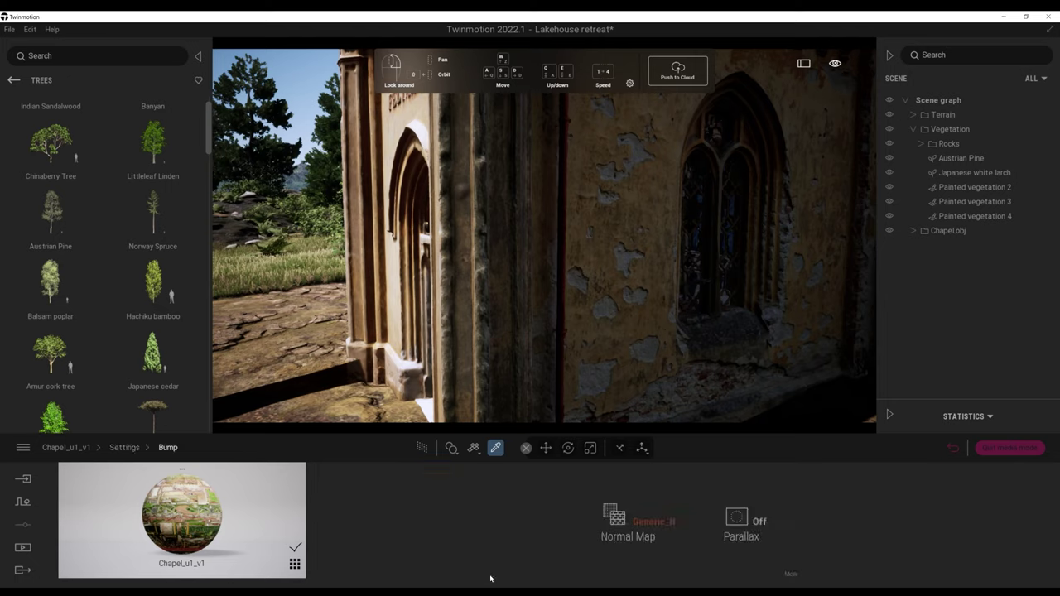
# Load Chapel_u1_v1_normal.png from the Chapel Export folder as the wall material's normal map and leave the material picker
pyautogui.click(640, 524)
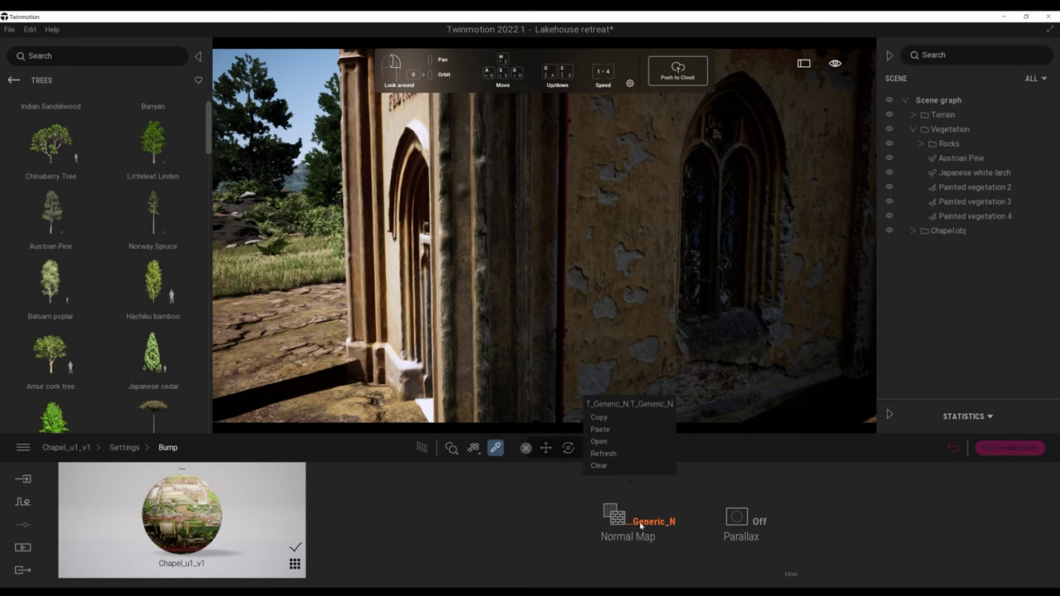
pyautogui.click(598, 442)
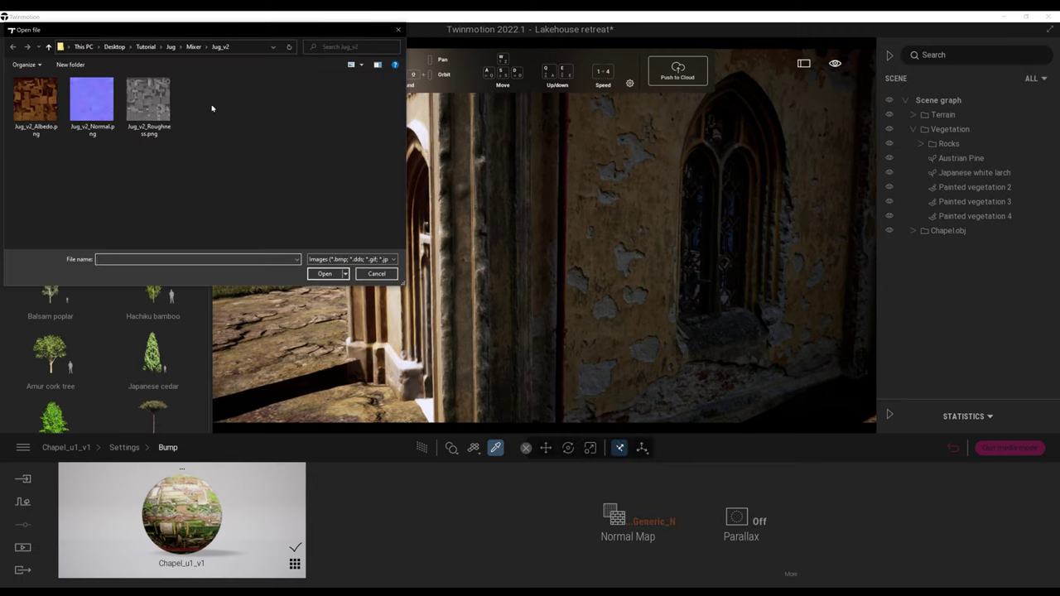
pyautogui.click(146, 47)
pyautogui.doubleClick(121, 93)
pyautogui.doubleClick(125, 91)
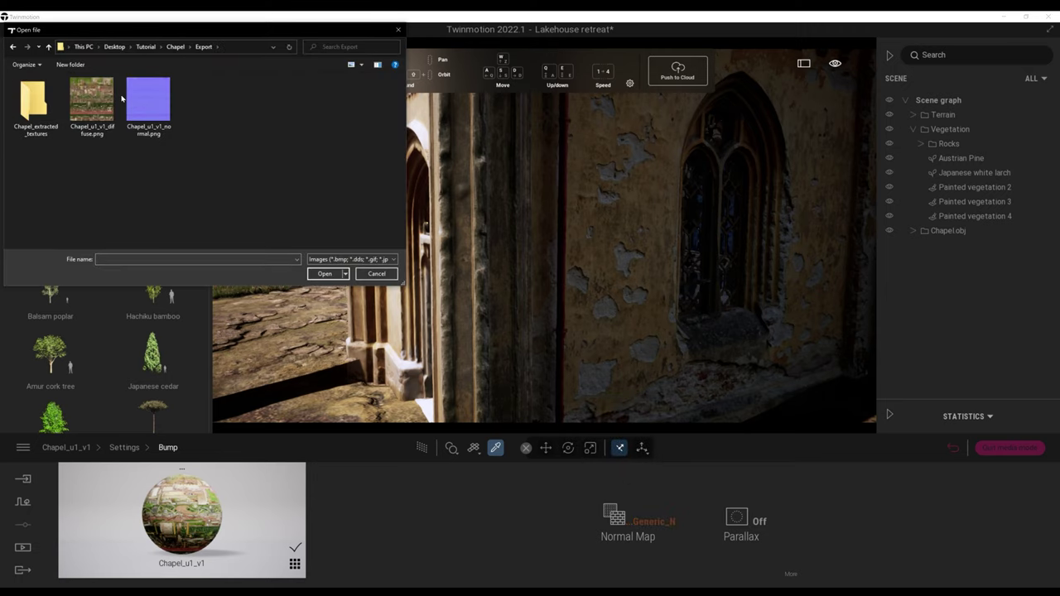
pyautogui.click(125, 98)
pyautogui.click(324, 275)
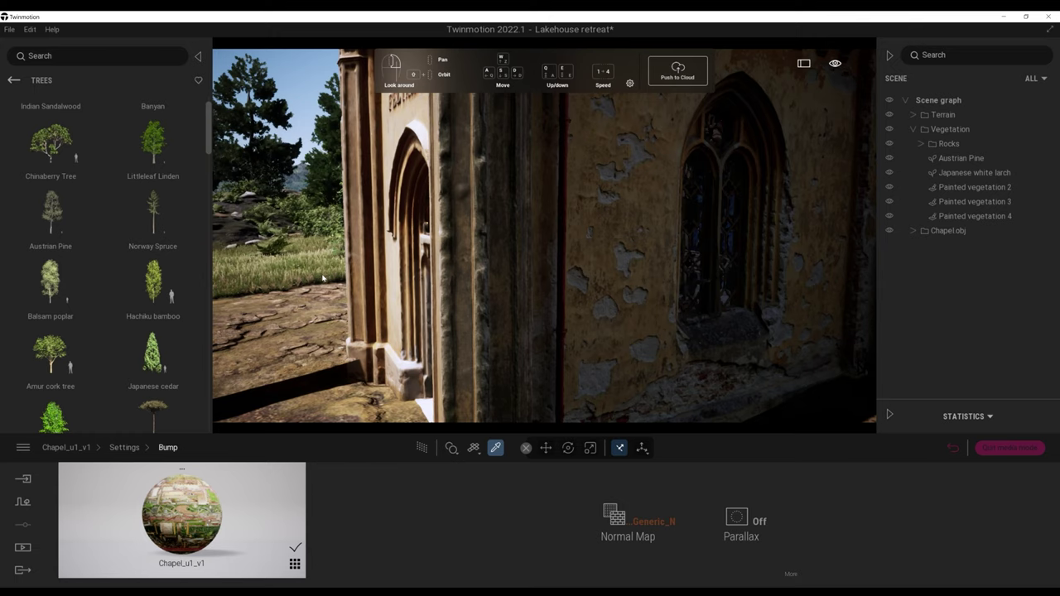
pyautogui.click(122, 448)
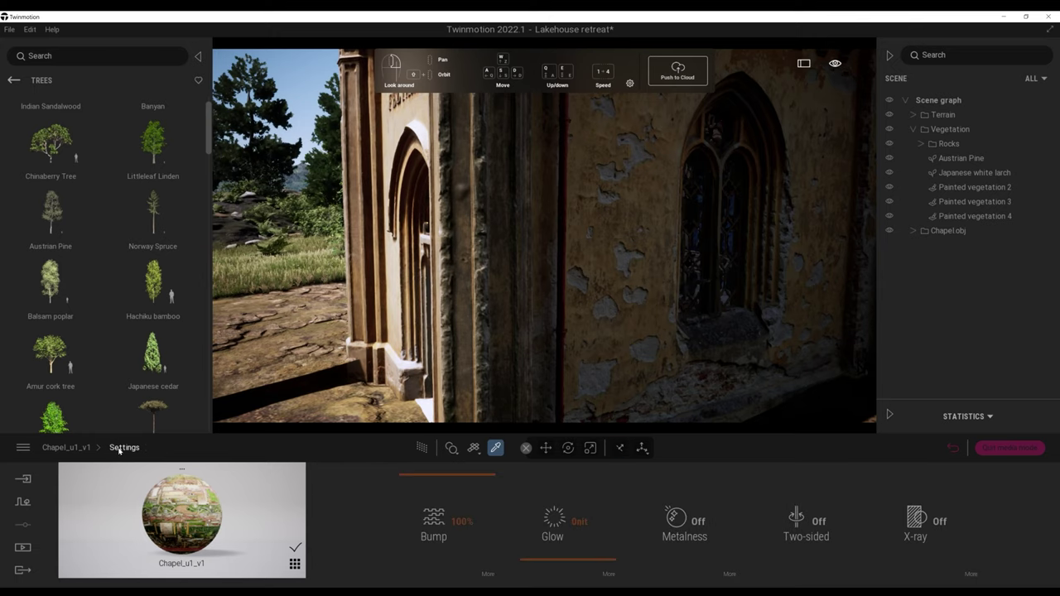
pyautogui.scroll(3, 556, 314)
pyautogui.moveTo(455, 477); pyautogui.dragTo(455, 477)
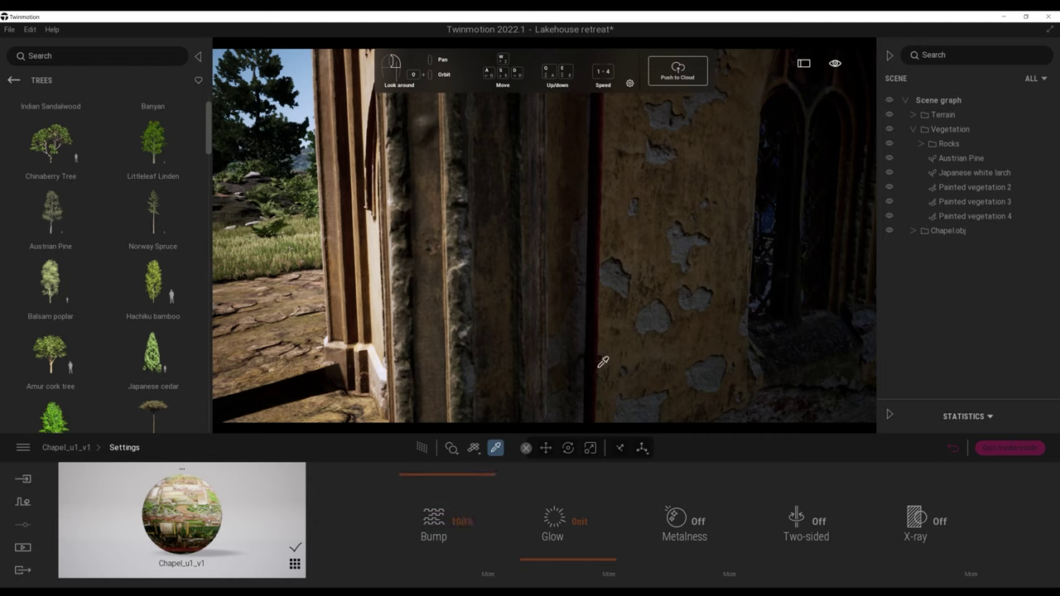
pyautogui.press('Escape')
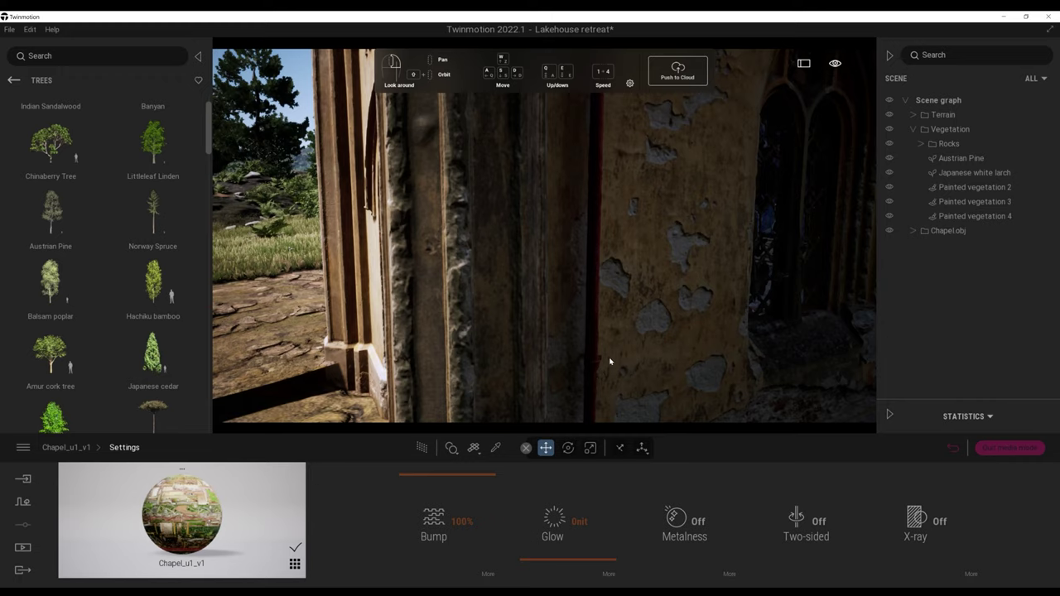
# Paint all plants of Painted vegetation 3 over the bare ground around the chapel with a brush diameter of 4.0 m
pyautogui.moveTo(610, 362); pyautogui.dragTo(514, 348, button='right')
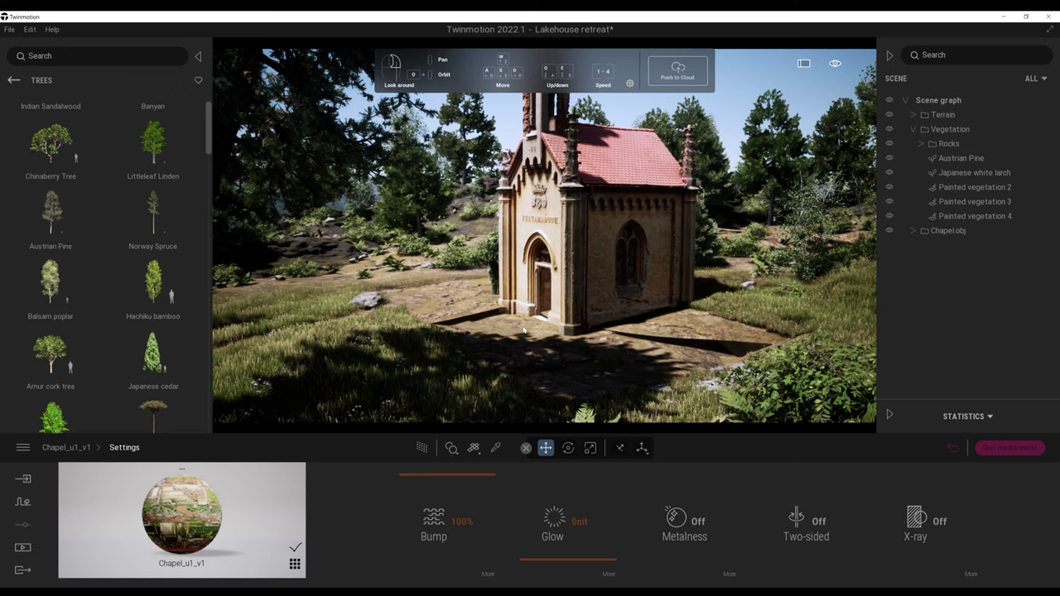
pyautogui.click(963, 202)
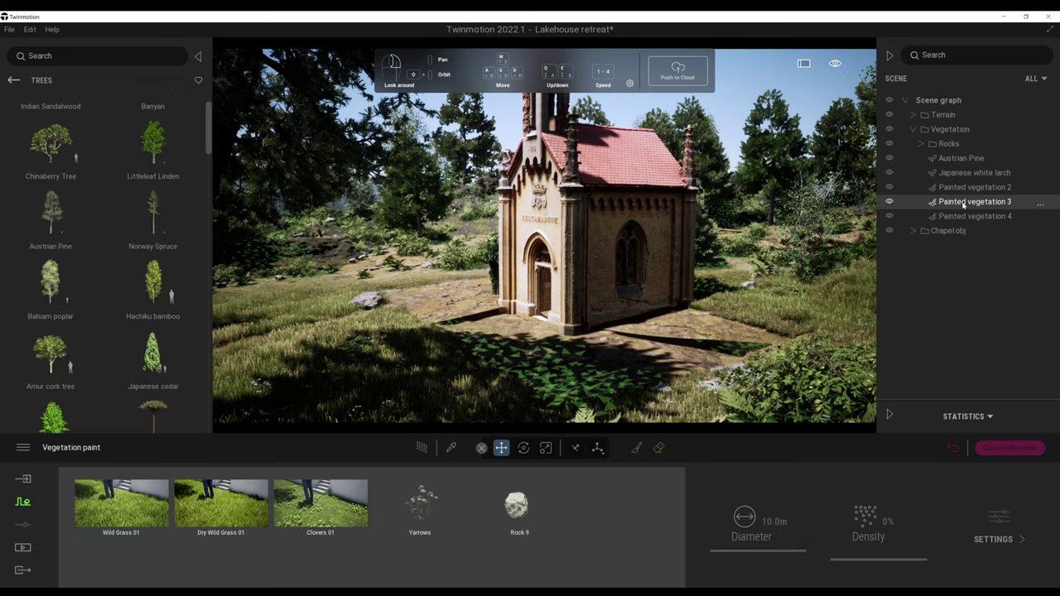
pyautogui.click(636, 449)
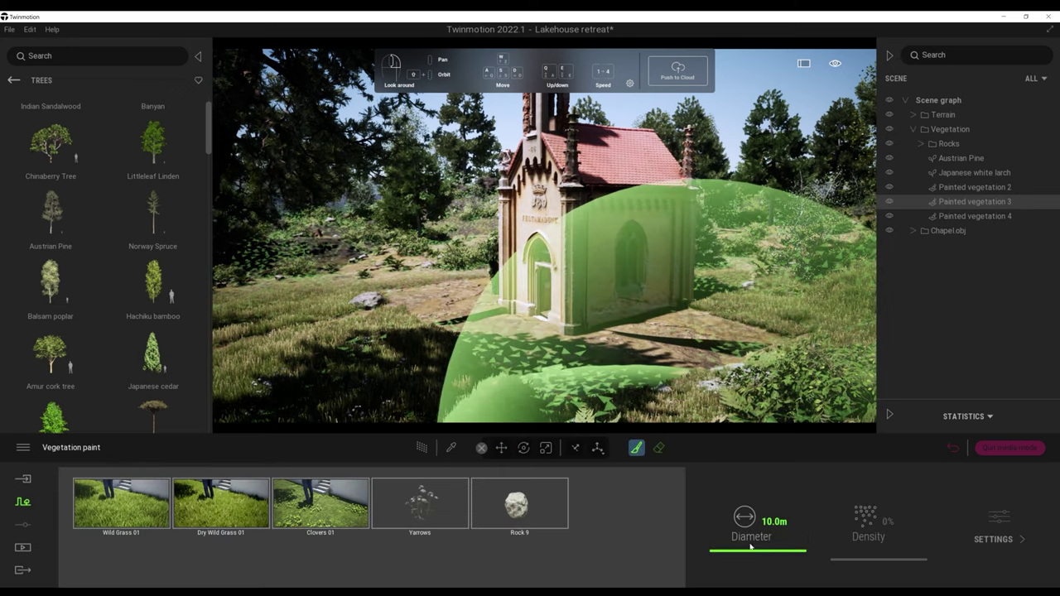
pyautogui.moveTo(782, 555); pyautogui.dragTo(739, 555)
pyautogui.moveTo(699, 343)
pyautogui.mouseDown(button='right')
pyautogui.moveTo(627, 379)
pyautogui.moveTo(622, 315)
pyautogui.mouseUp(button='right')
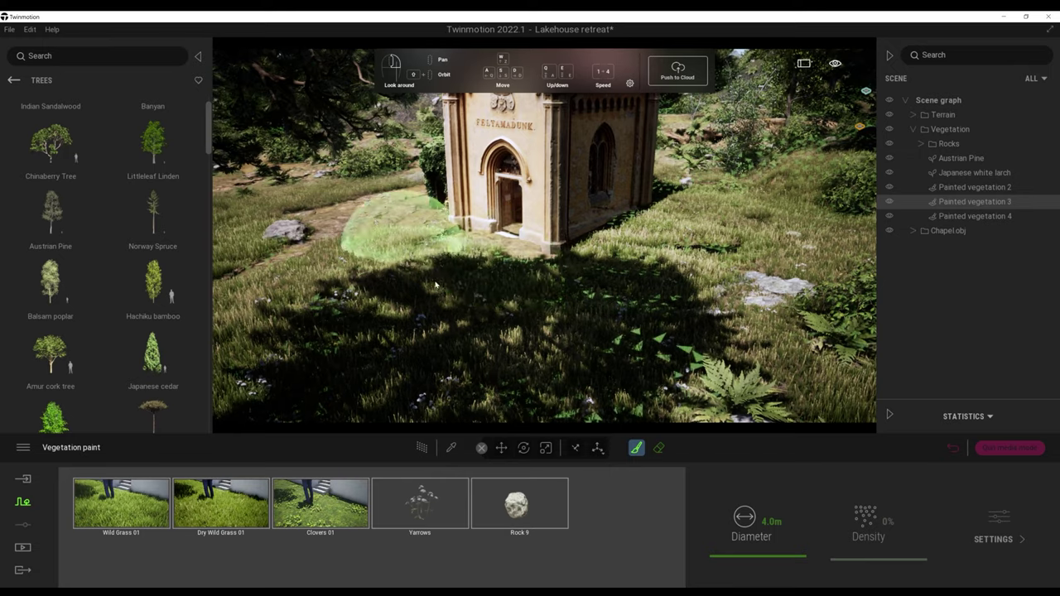
pyautogui.moveTo(378, 224)
pyautogui.mouseDown(button='right')
pyautogui.moveTo(315, 228)
pyautogui.moveTo(350, 178)
pyautogui.moveTo(485, 248)
pyautogui.mouseUp(button='right')
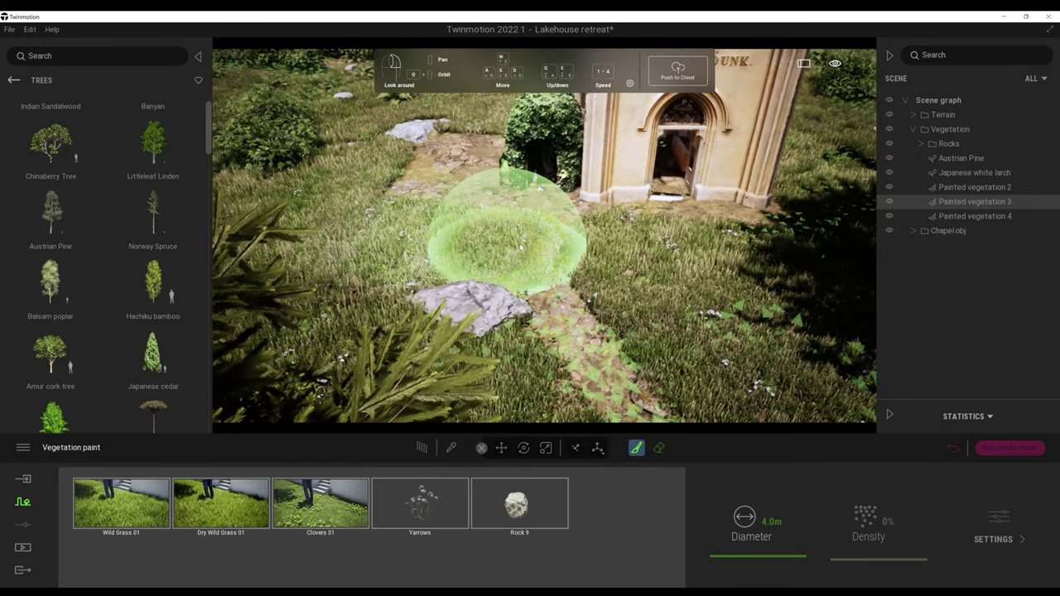
pyautogui.moveTo(414, 194); pyautogui.dragTo(539, 325, button='right')
# Reduce the vegetation brush diameter to 2.3 m, fill the bare ground near the chapel's entrance corner and stop painting
pyautogui.scroll(-4, 729, 381)
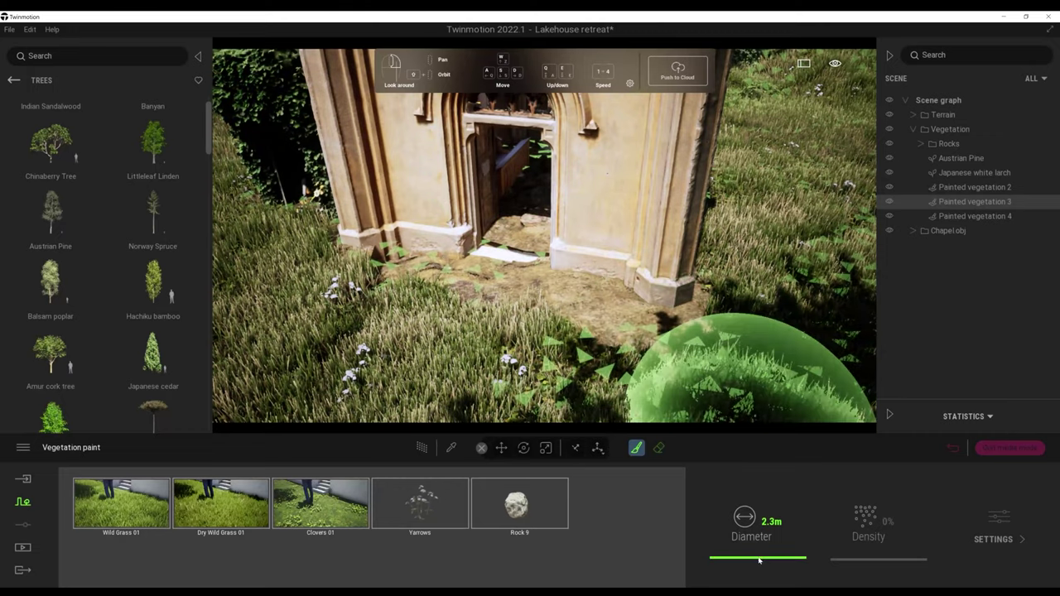
pyautogui.moveTo(734, 331)
pyautogui.mouseDown(button='right')
pyautogui.moveTo(580, 296)
pyautogui.moveTo(603, 320)
pyautogui.moveTo(666, 323)
pyautogui.mouseUp(button='right')
pyautogui.moveTo(667, 323); pyautogui.dragTo(710, 279)
pyautogui.press('Escape')
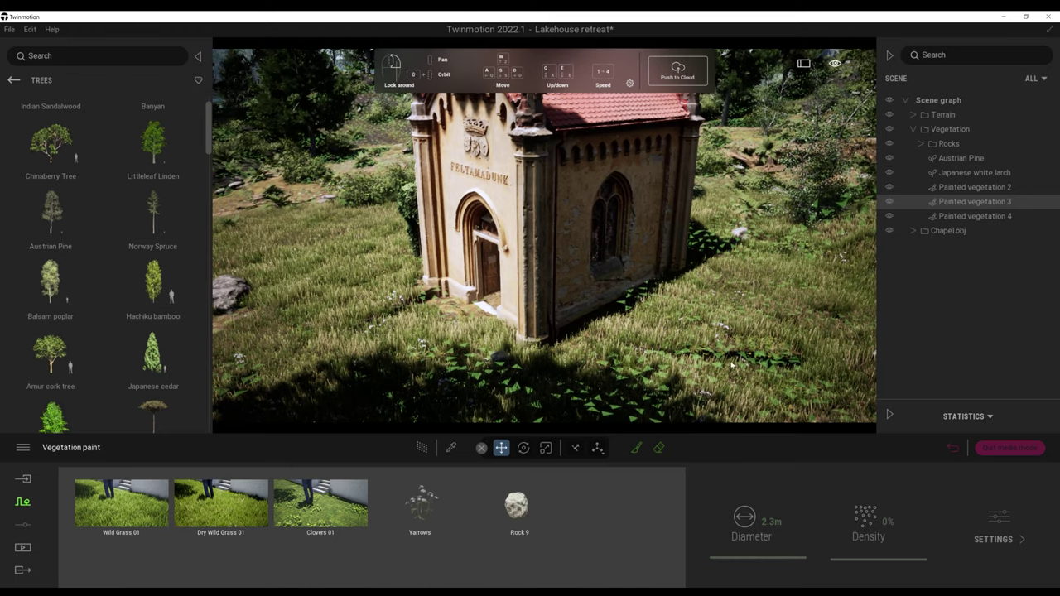
# Import Jug.obj from the Tutorial > Jug > Export > TM folder, collapsed by material, and select it in the scene
pyautogui.moveTo(757, 353); pyautogui.dragTo(729, 348, button='right')
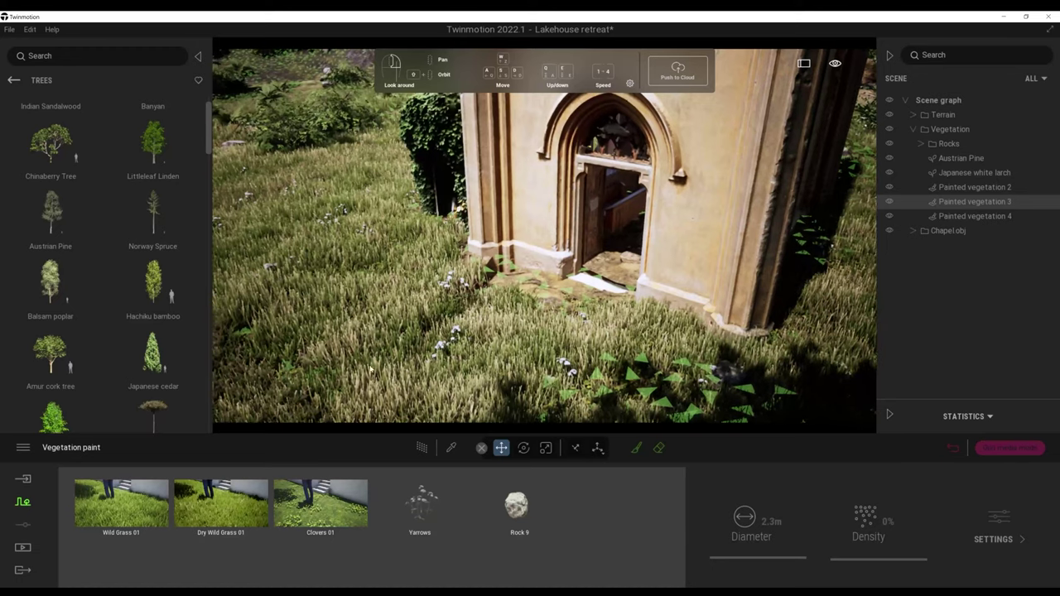
pyautogui.click(24, 479)
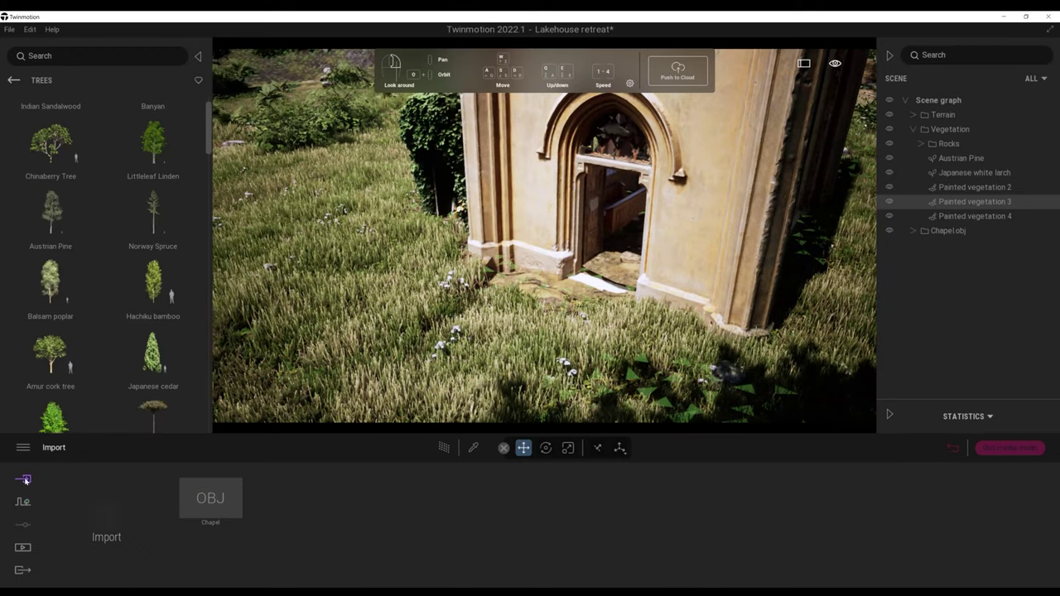
pyautogui.click(106, 517)
pyautogui.click(587, 289)
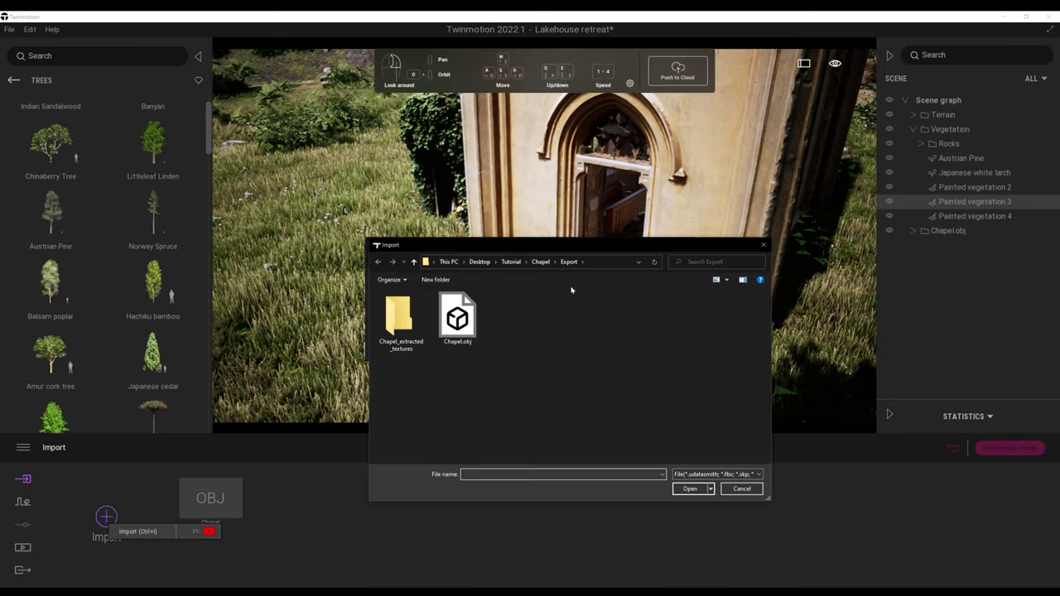
pyautogui.click(509, 265)
pyautogui.doubleClick(395, 308)
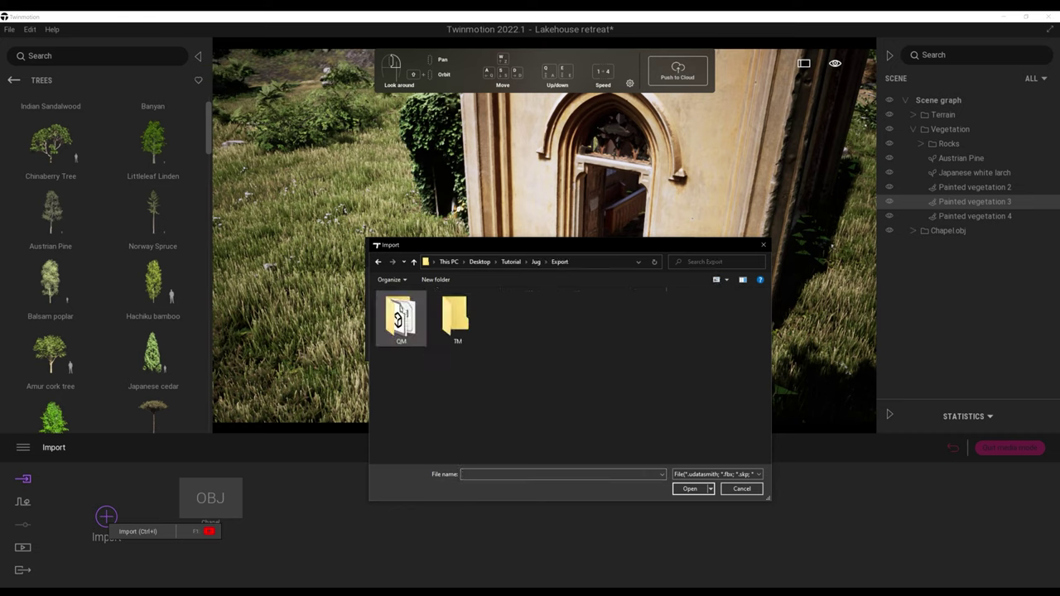
pyautogui.doubleClick(455, 317)
pyautogui.click(457, 319)
pyautogui.click(690, 489)
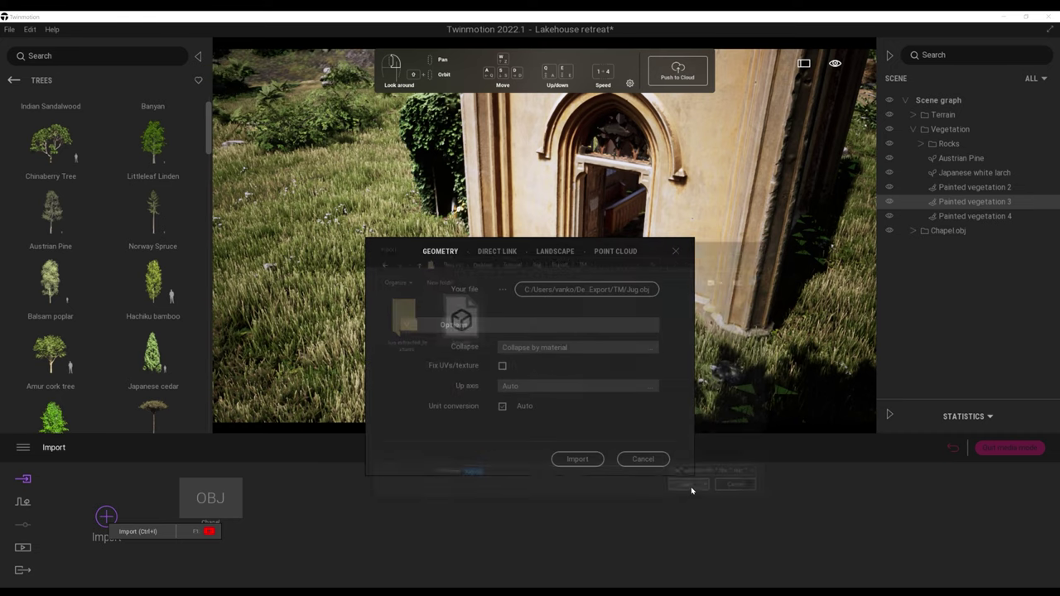
pyautogui.click(576, 460)
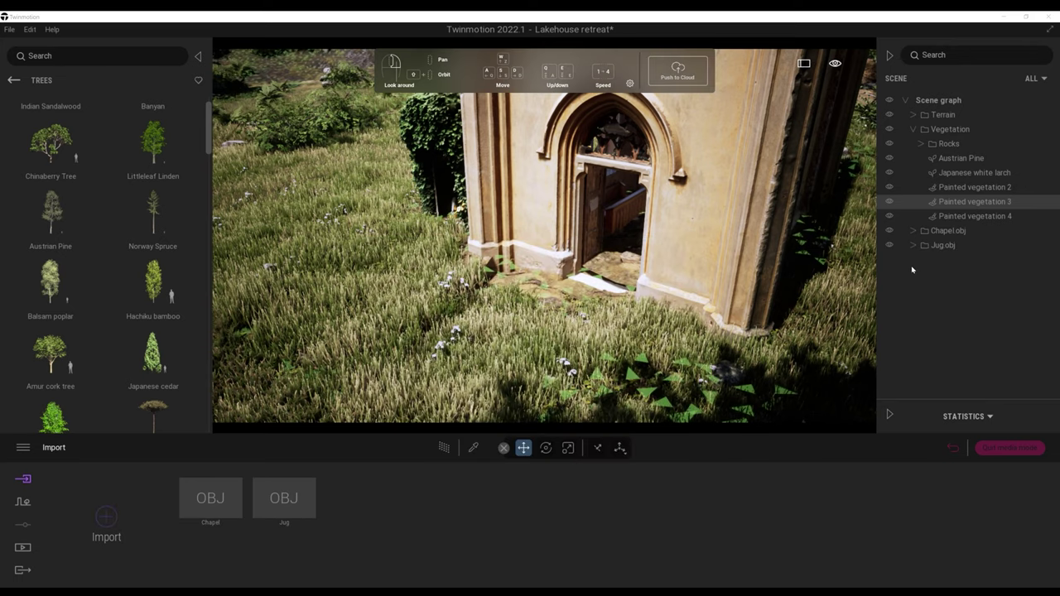
pyautogui.click(941, 247)
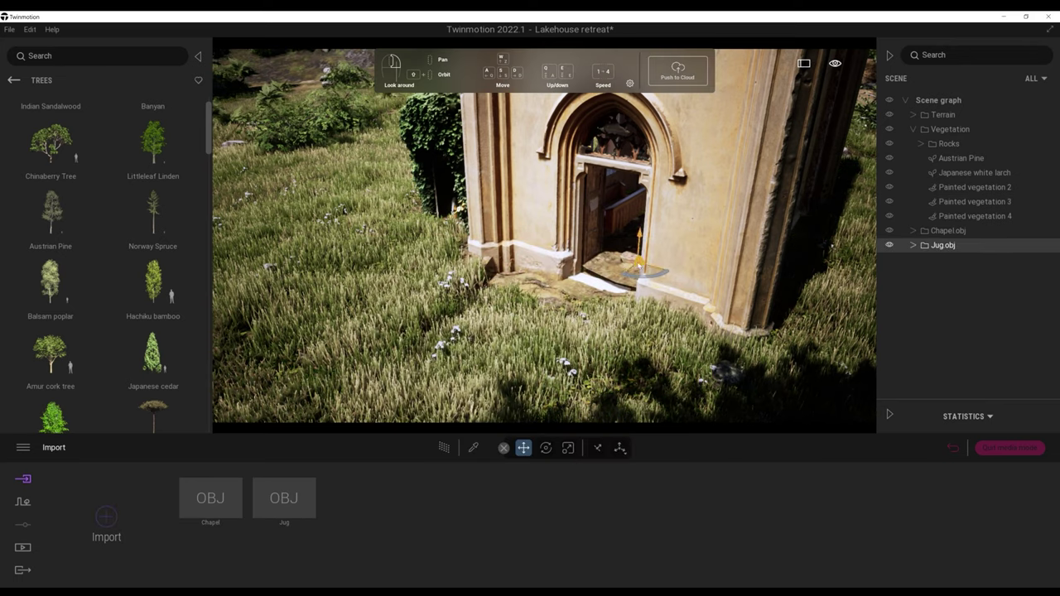
# Move the jug onto the stone ground beside the chapel's doorway and pick its material for editing
pyautogui.moveTo(639, 264); pyautogui.dragTo(594, 325)
pyautogui.press('f')
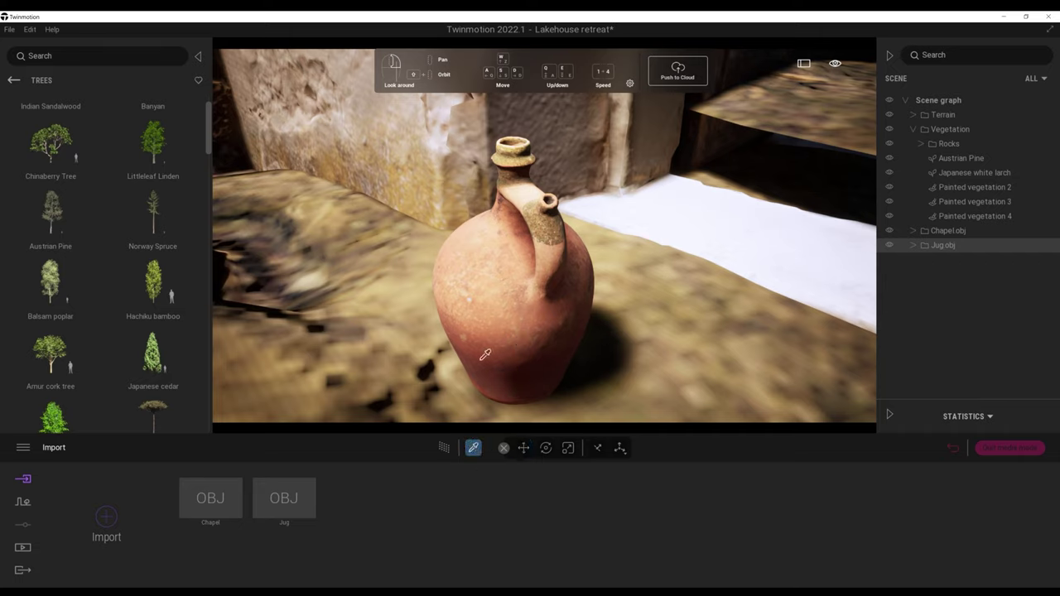
pyautogui.click(500, 289)
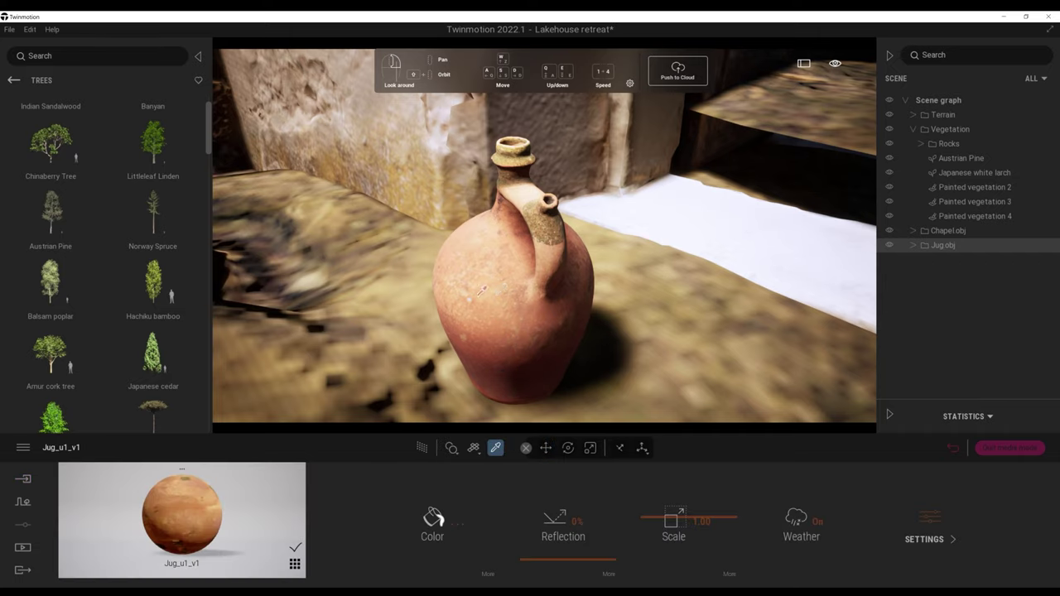
# Duplicate the jug's material Jug_u1_v1 and name the copy Jug_v2
pyautogui.click(182, 470)
pyautogui.click(166, 436)
pyautogui.write('Jug_v2')
pyautogui.press('Return')
# Load the albedo PNG from the Tutorial > Jug > Mixer folder as Jug_v2's color texture and apply the material to the jug
pyautogui.click(488, 575)
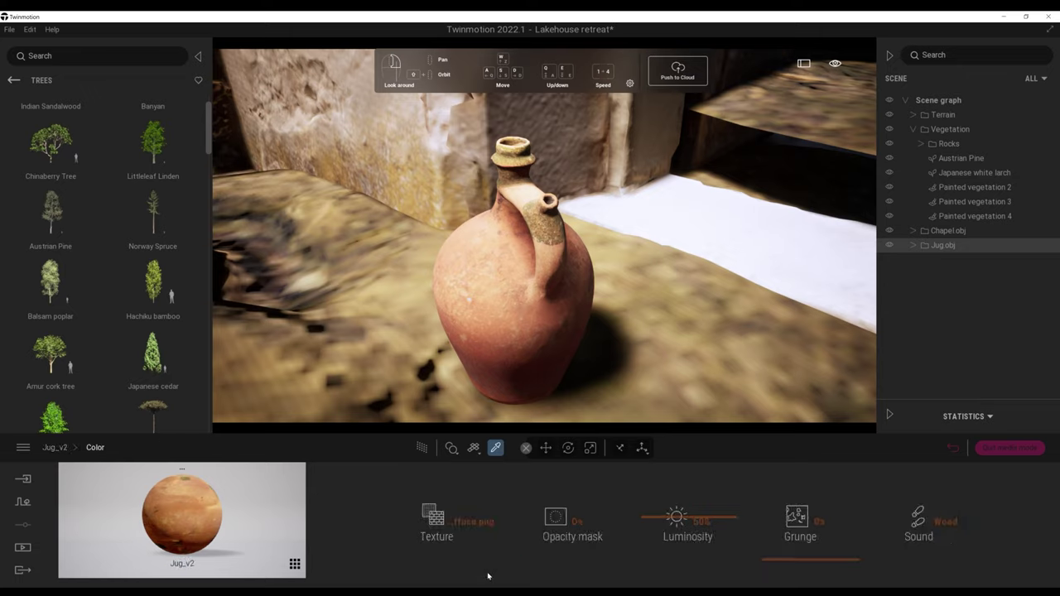
pyautogui.moveTo(456, 529)
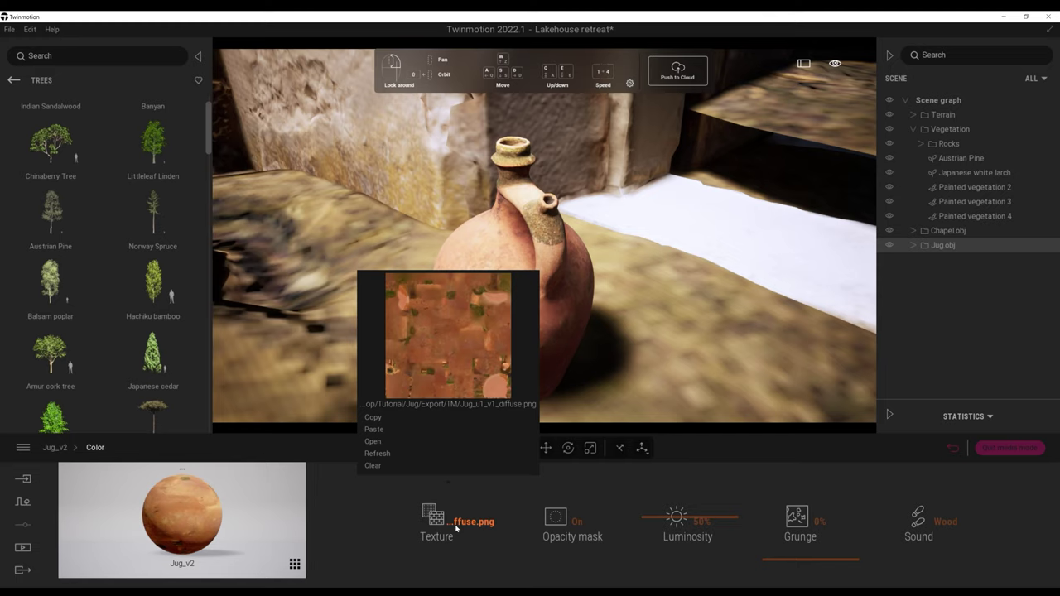
pyautogui.click(373, 442)
pyautogui.click(171, 47)
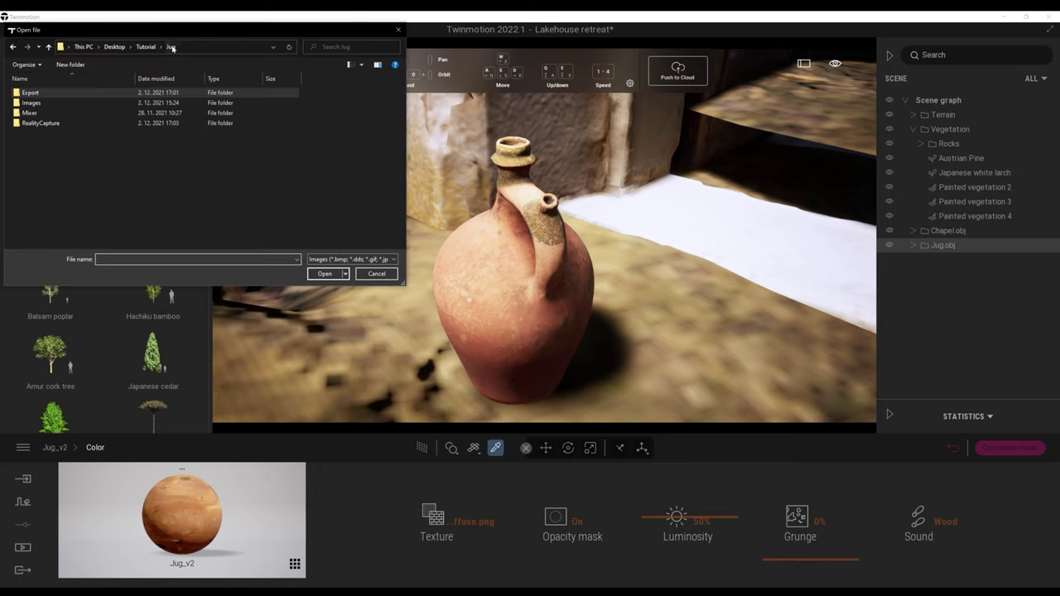
pyautogui.doubleClick(29, 112)
pyautogui.doubleClick(33, 93)
pyautogui.click(35, 104)
pyautogui.click(323, 274)
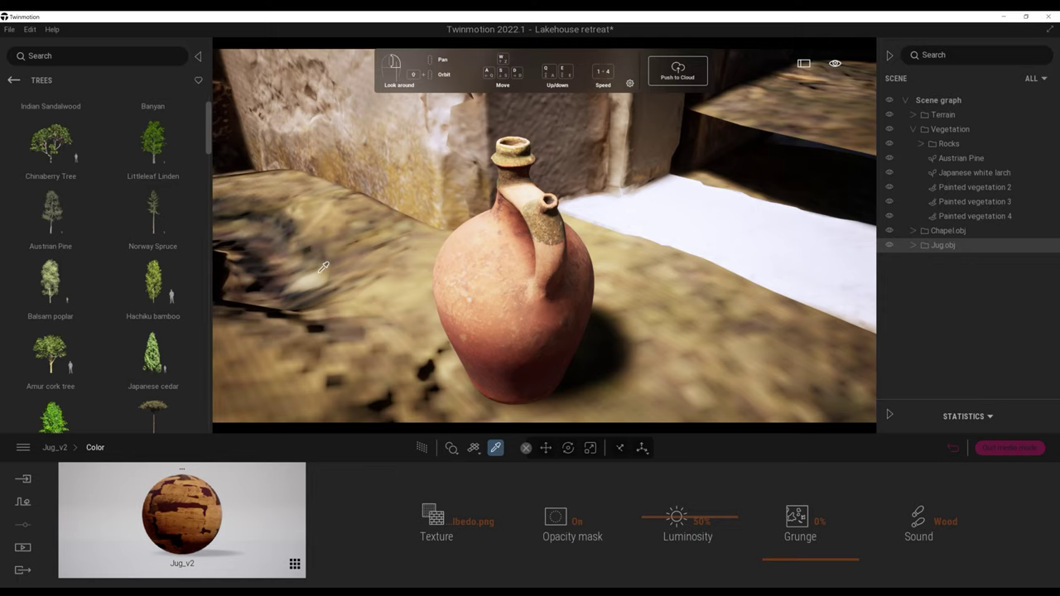
pyautogui.moveTo(193, 530); pyautogui.dragTo(504, 319)
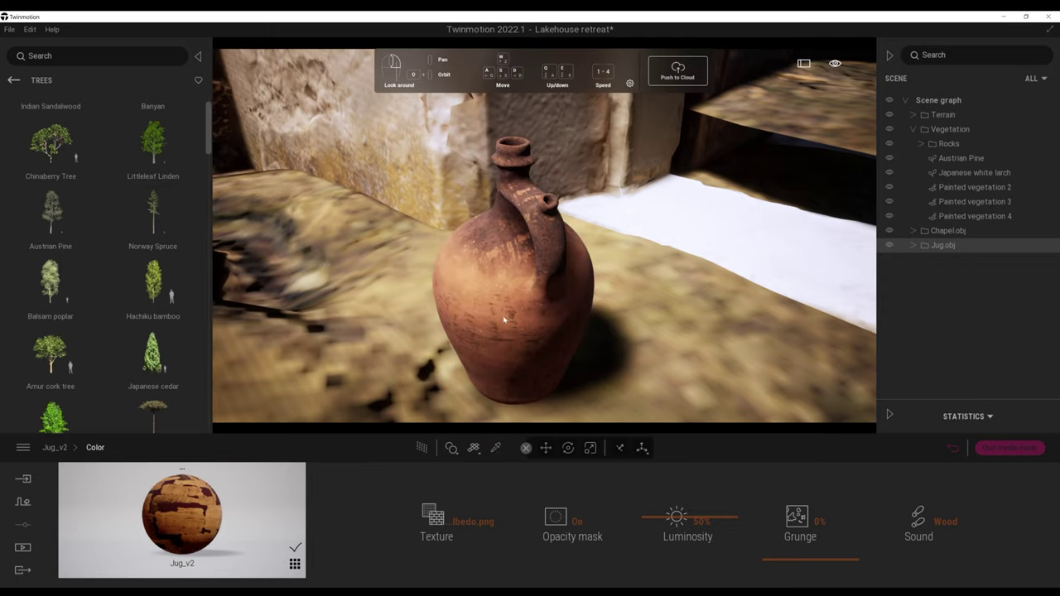
pyautogui.click(504, 319)
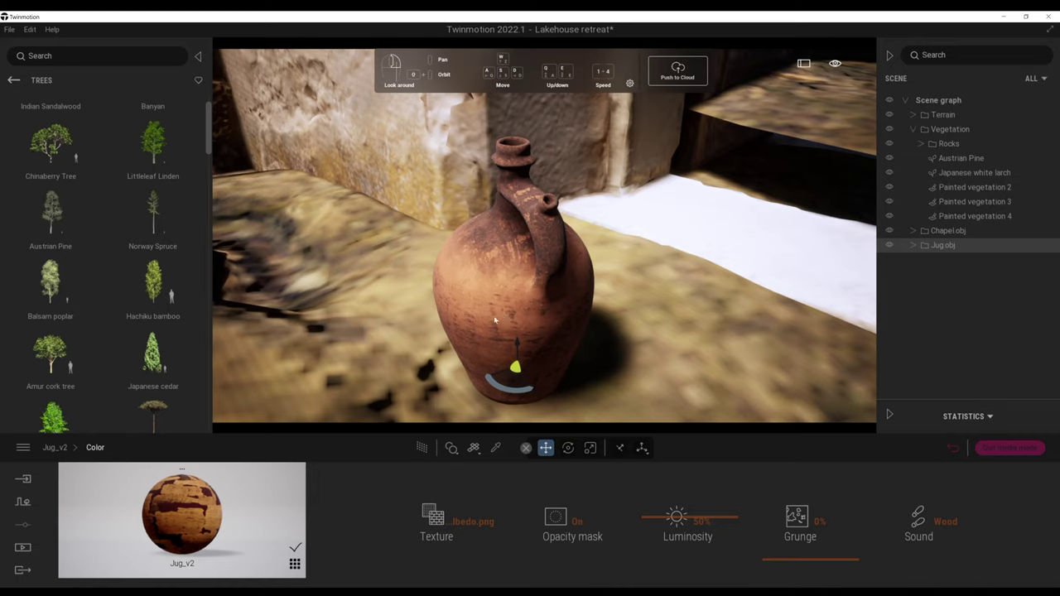
# Open the Reflection texture settings of the Jug_v2 material
pyautogui.click(60, 448)
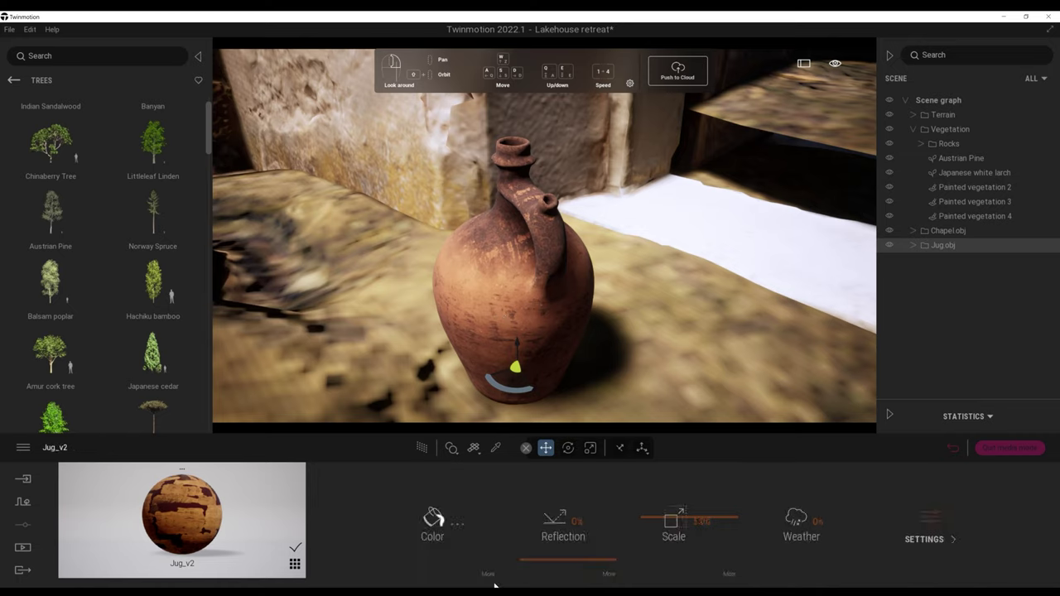
pyautogui.click(609, 575)
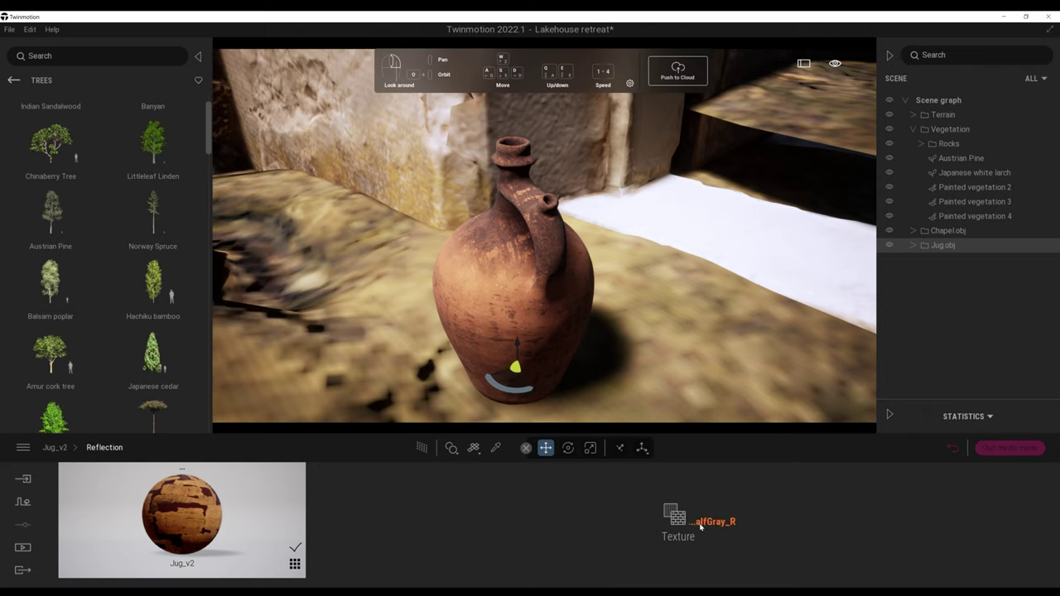